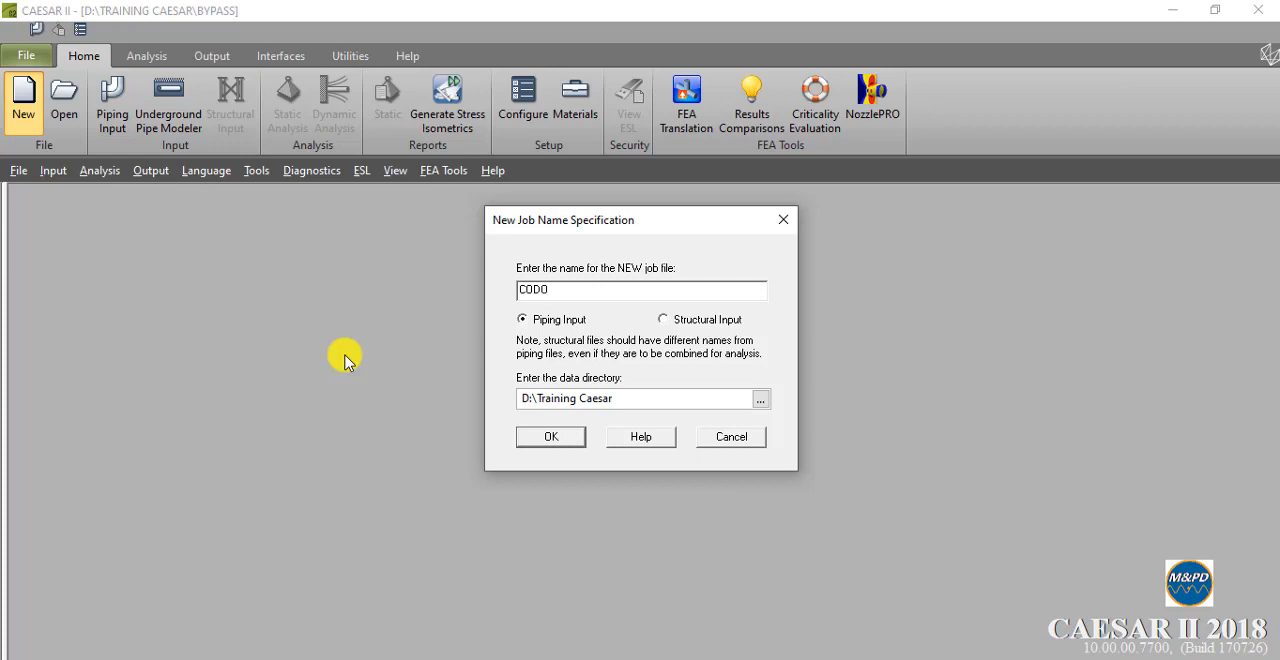
- Create the piping job CODOS in D:\Training Caesar and accept the English units
{"action": "left_click", "coordinate": [530, 437]}
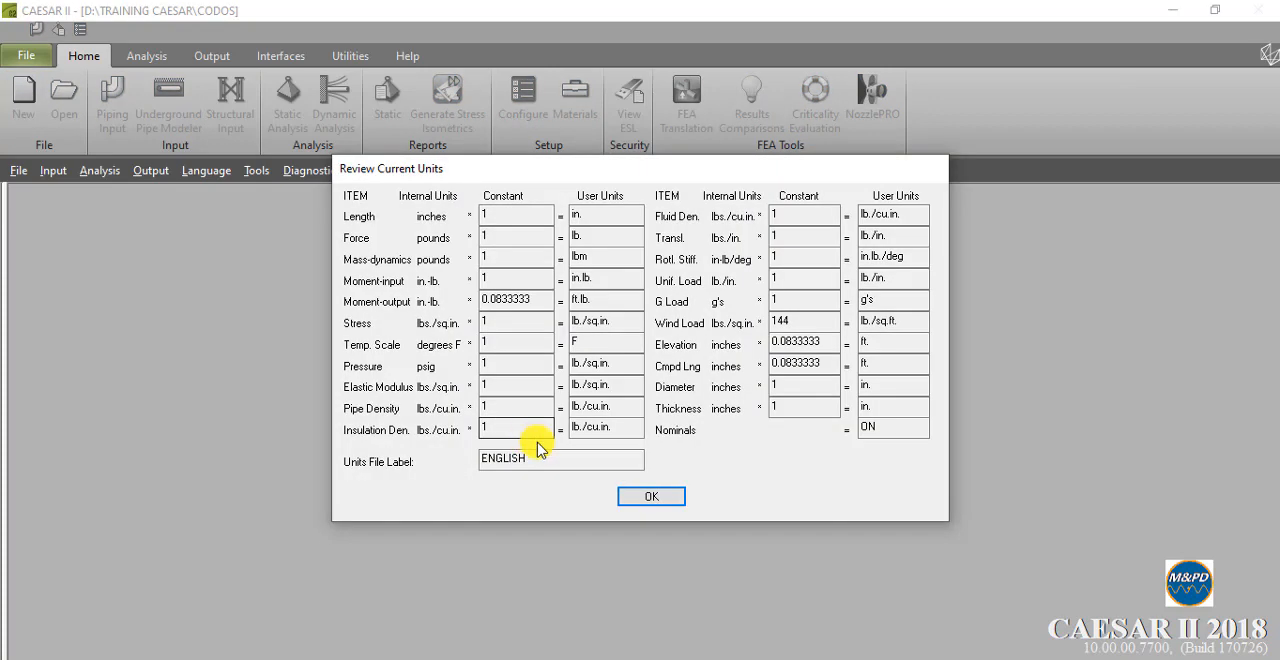
{"action": "left_click", "coordinate": [650, 500]}
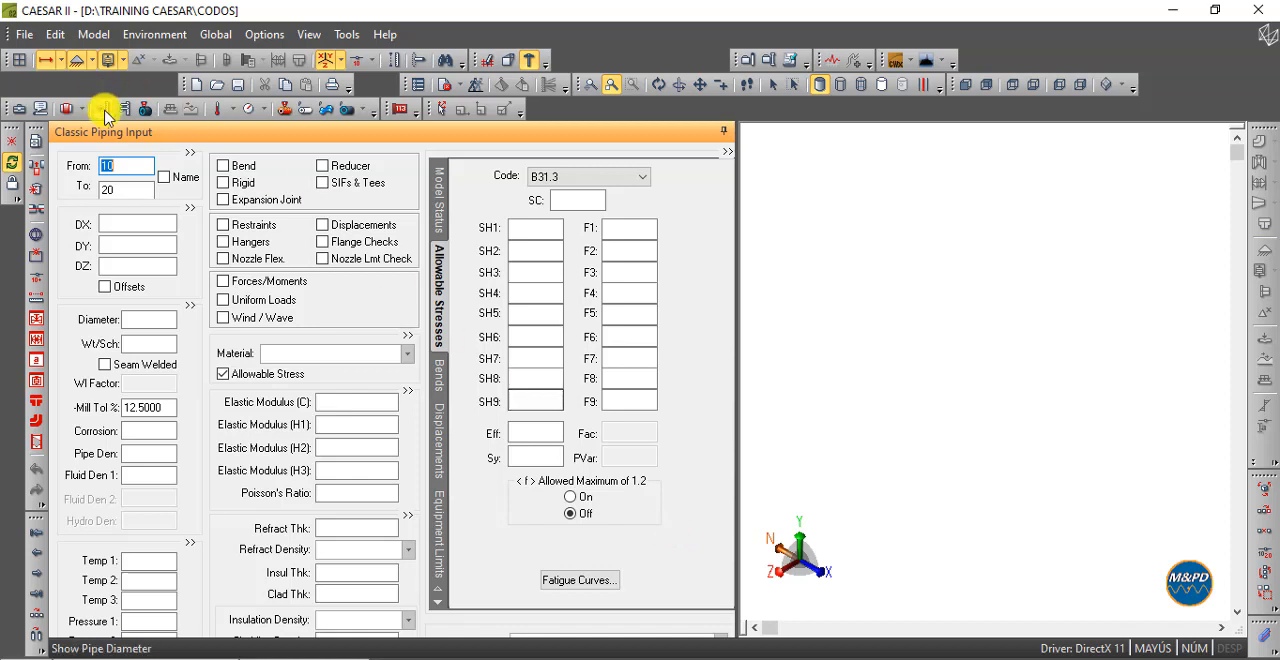
- Define element 10-20 with a DY of 4 ft, a nominal diameter of 10 and a schedule 40 wall
{"action": "left_click", "coordinate": [129, 245]}
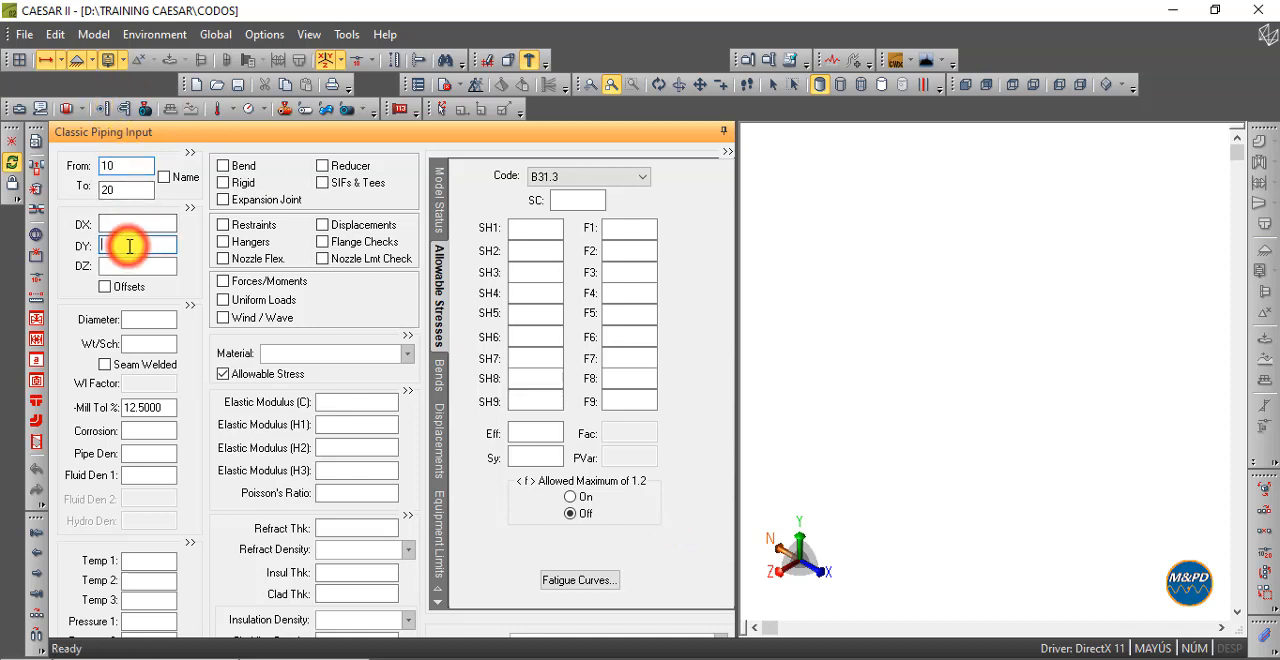
{"action": "type", "text": "4"}
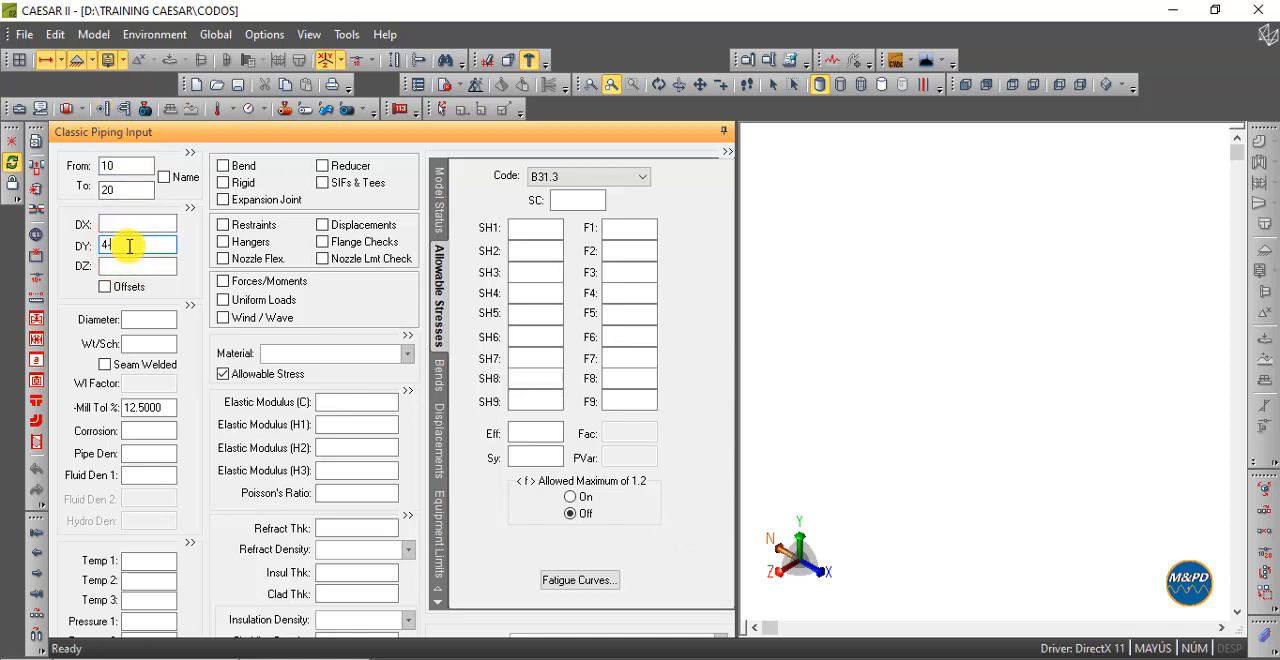
{"action": "key", "text": "Tab"}
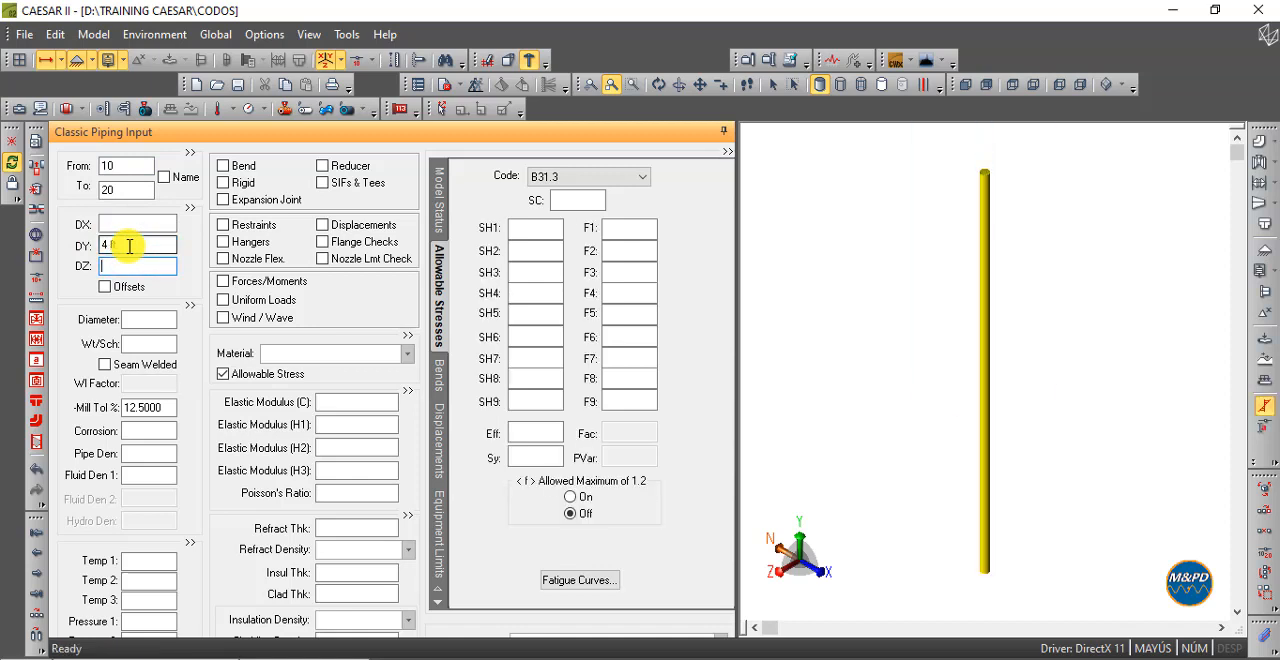
{"action": "left_click", "coordinate": [141, 316]}
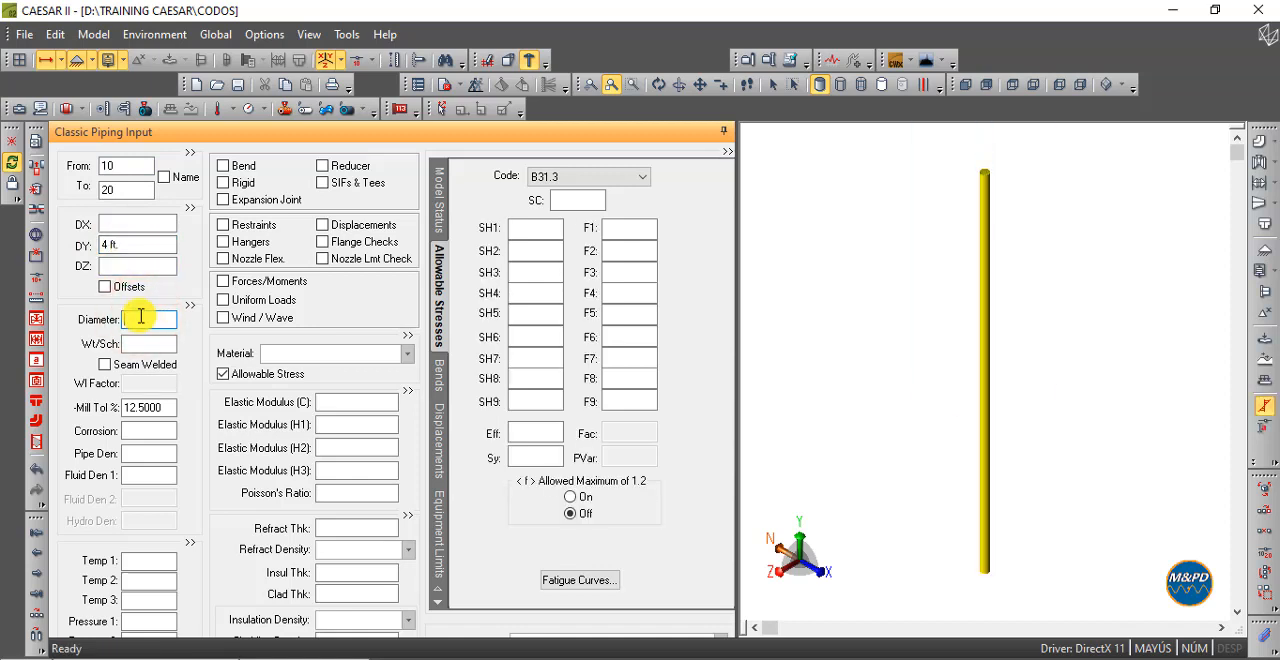
{"action": "type", "text": "10"}
{"action": "key", "text": "Tab"}
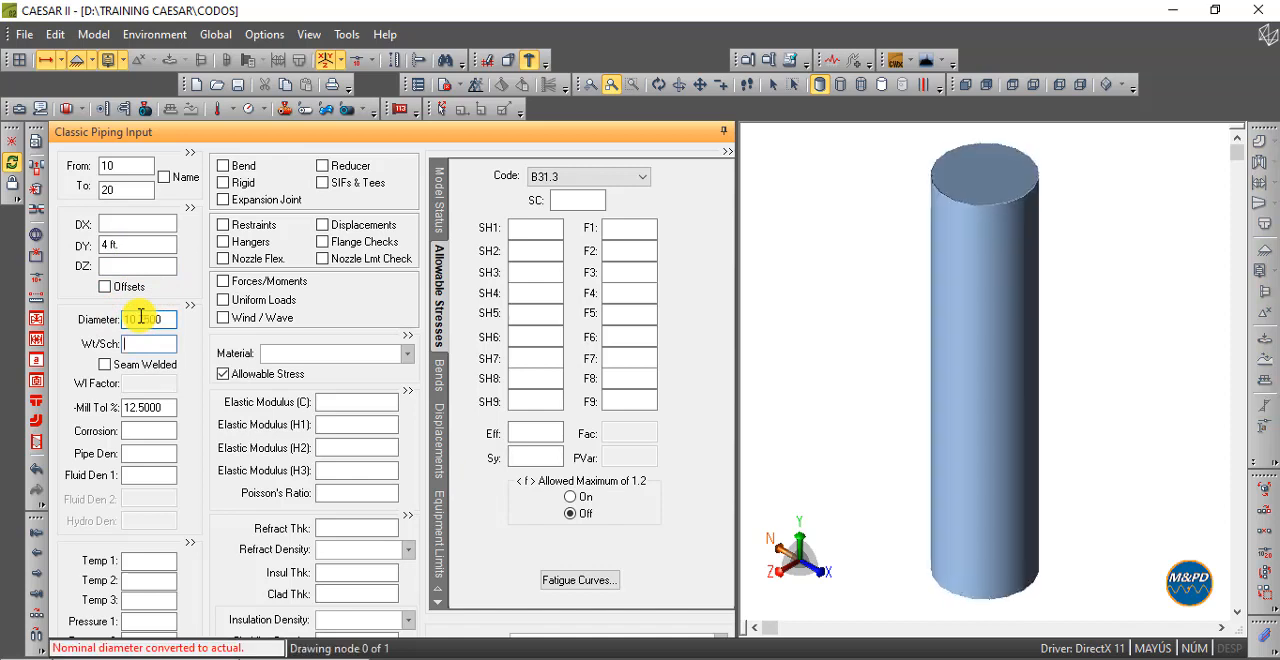
{"action": "type", "text": "40"}
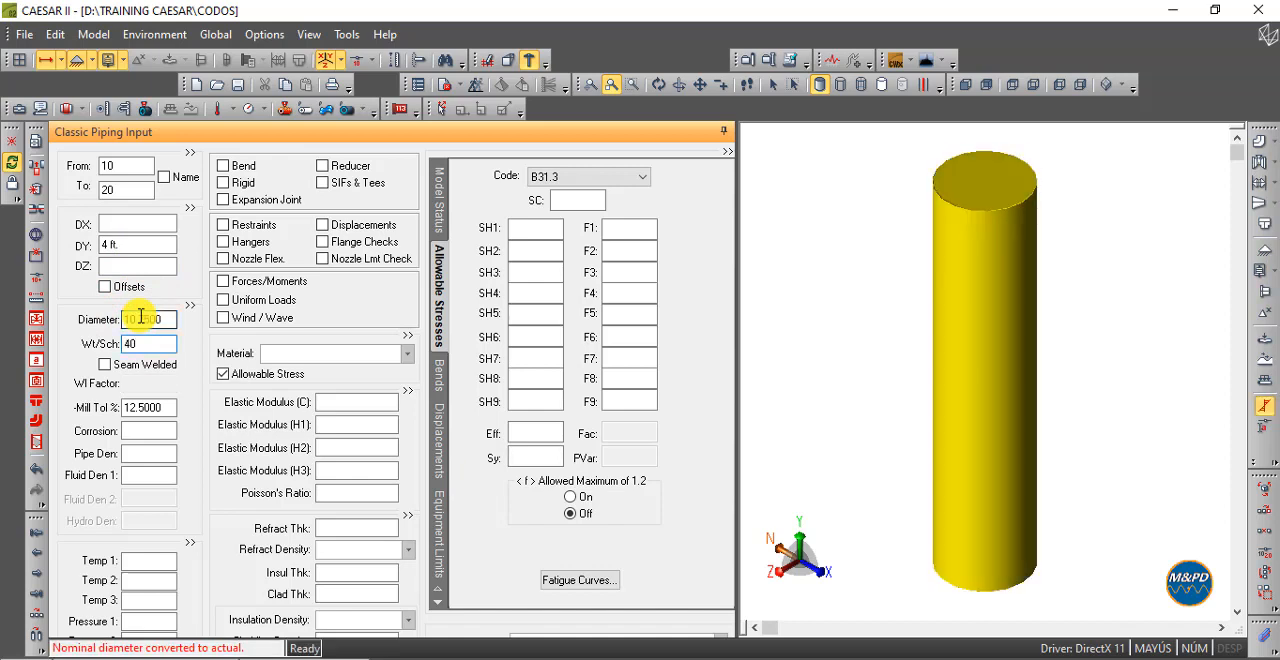
{"action": "key", "text": "Tab"}
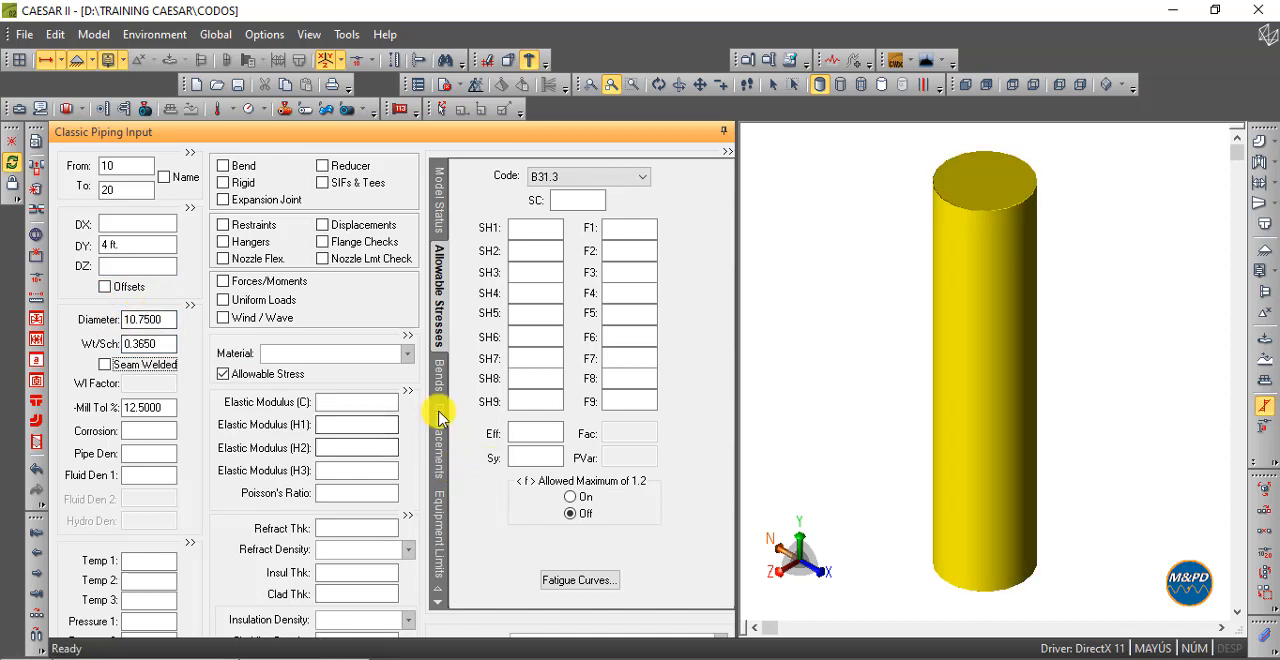
- Assign the material (106) A106 Grade B to element 10-20
{"action": "left_click", "coordinate": [402, 356]}
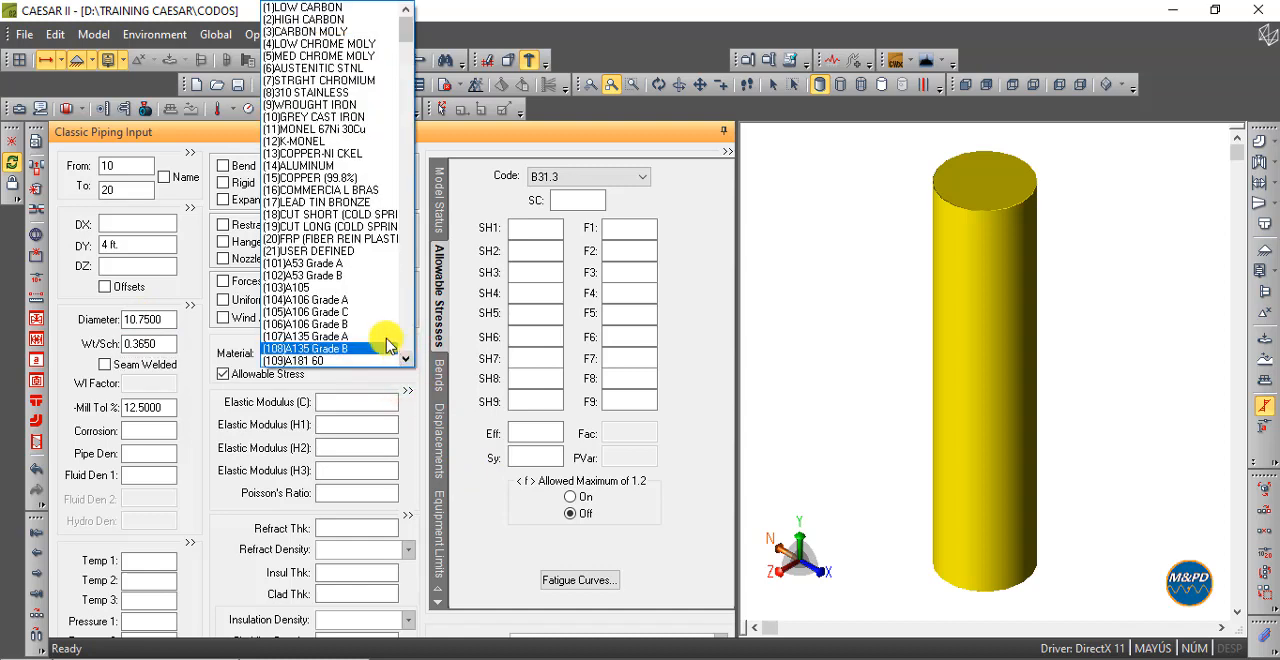
{"action": "left_click", "coordinate": [365, 325]}
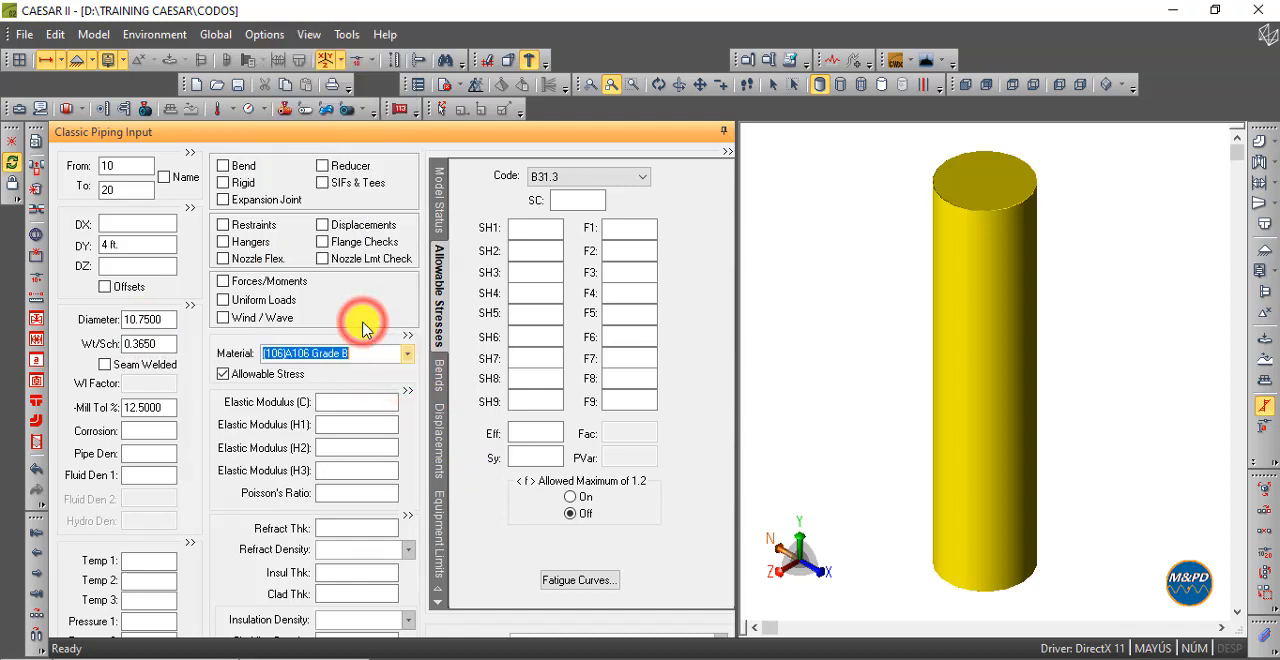
{"action": "left_click", "coordinate": [170, 453]}
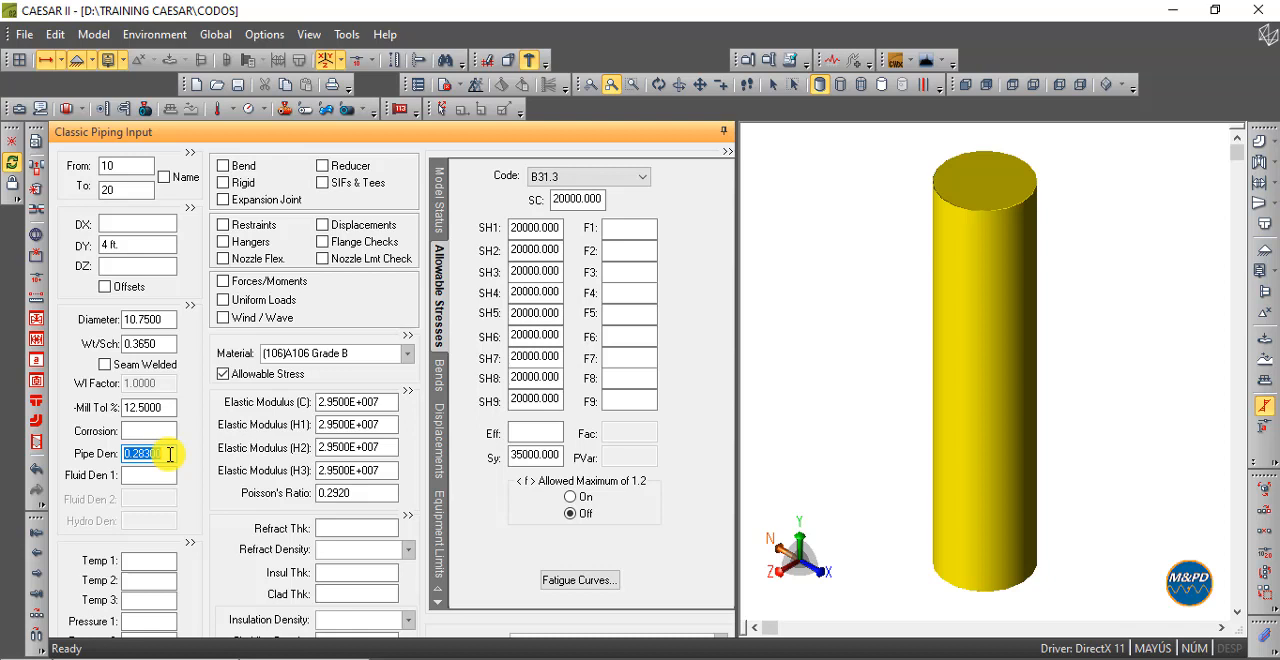
- Add the following element 20-30 with a DX of 5 ft
{"action": "left_click", "coordinate": [41, 611]}
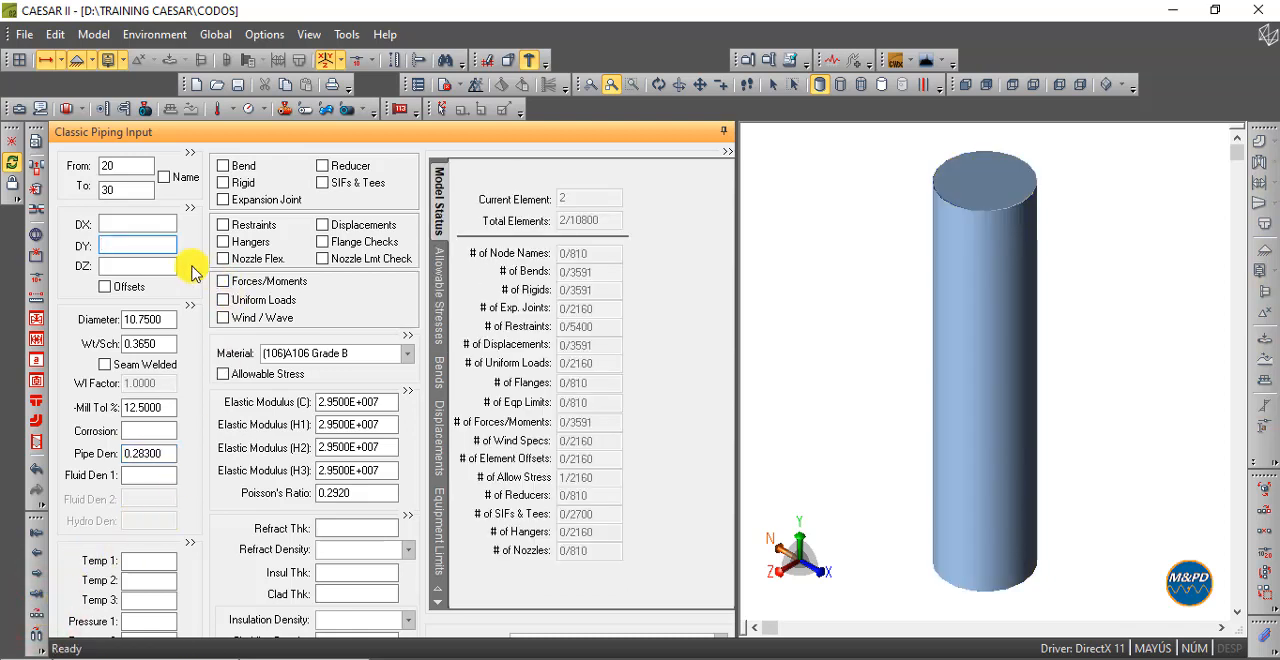
{"action": "left_click", "coordinate": [172, 224]}
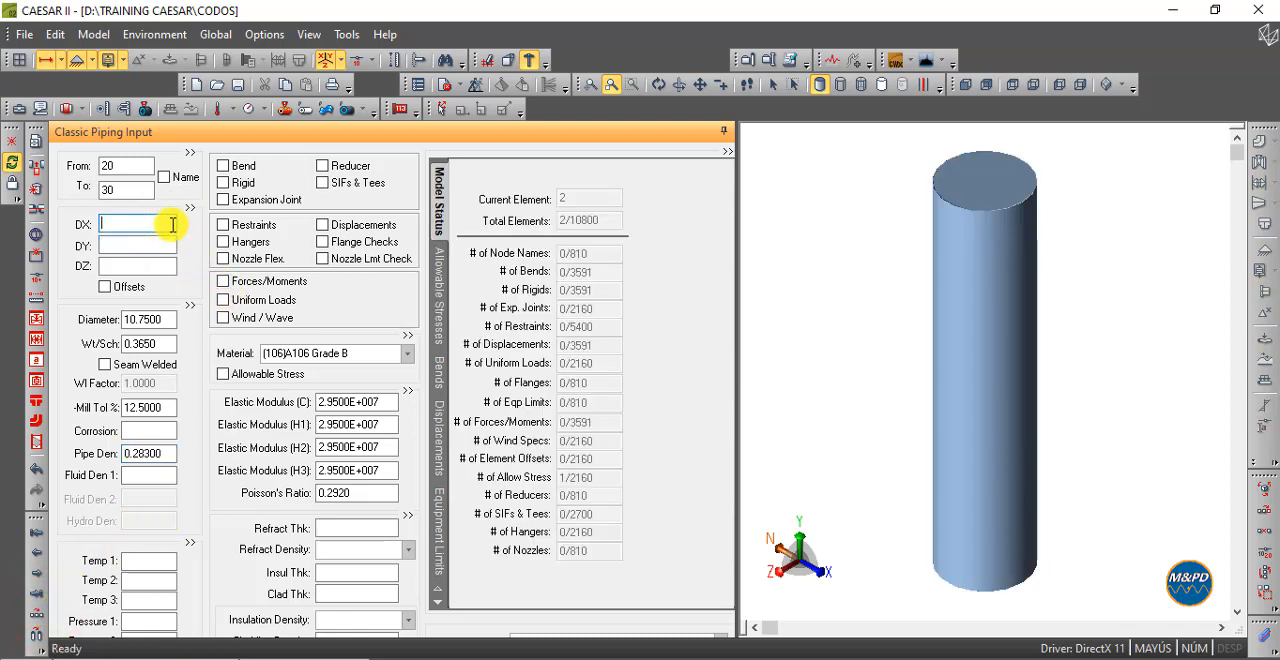
{"action": "type", "text": "5-"}
{"action": "key", "text": "Tab"}
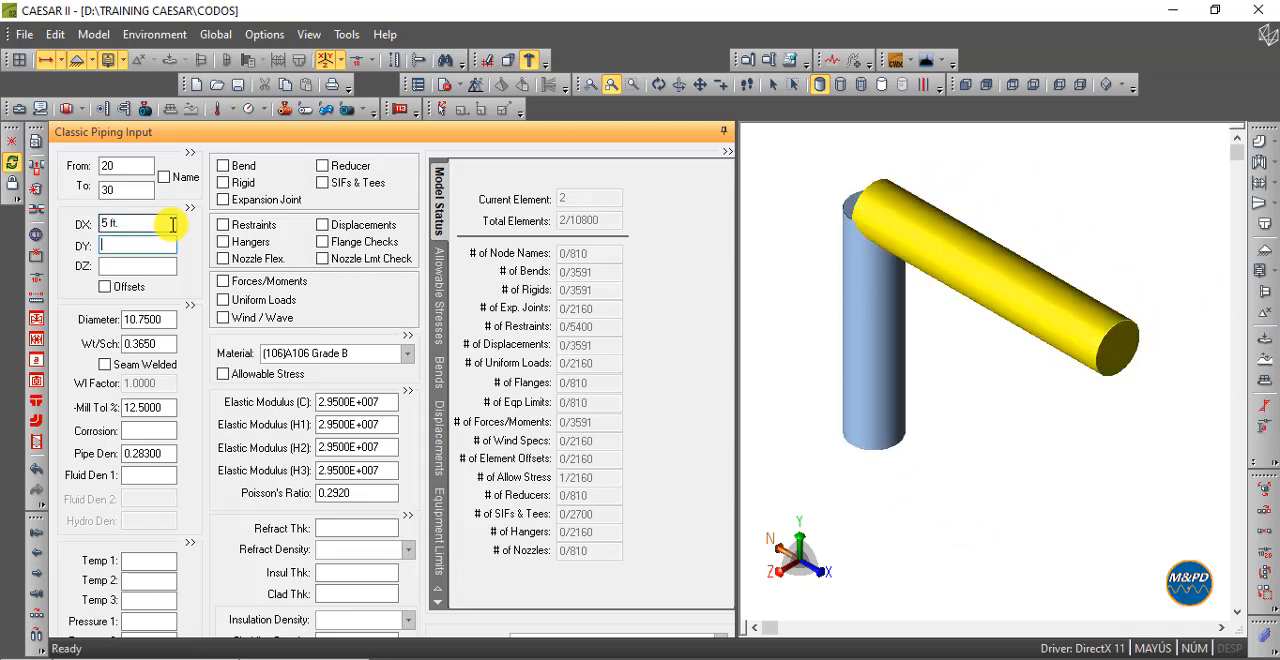
- Set the model to the front view and display the node numbers
{"action": "left_click", "coordinate": [932, 62]}
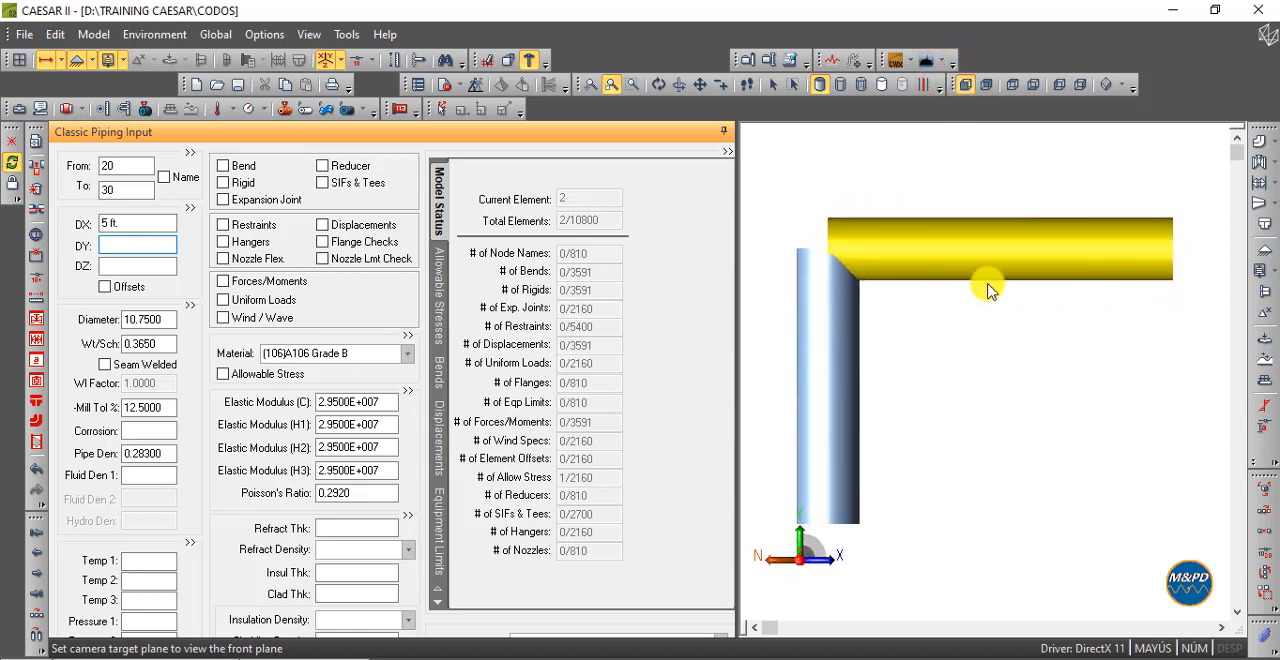
{"action": "left_click", "coordinate": [357, 60]}
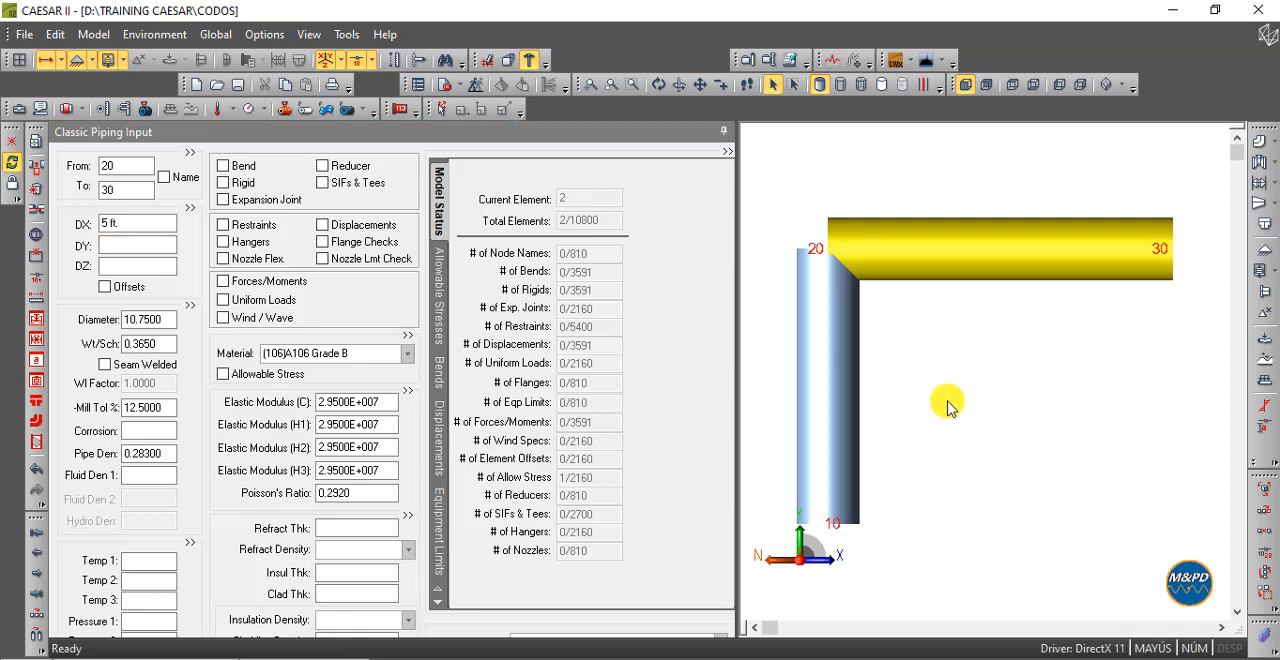
- Examine the input data and node order of the vertical element 10-20 and the horizontal element 20-30
{"action": "left_click", "coordinate": [845, 397]}
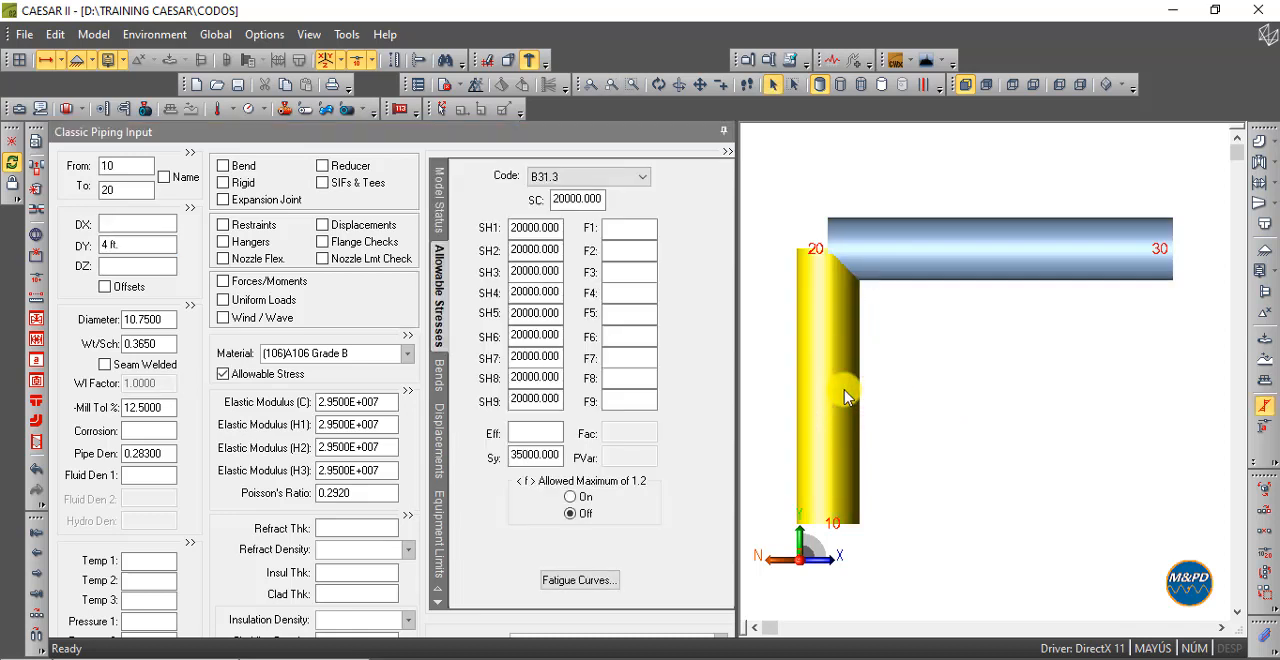
{"action": "left_click", "coordinate": [1004, 260]}
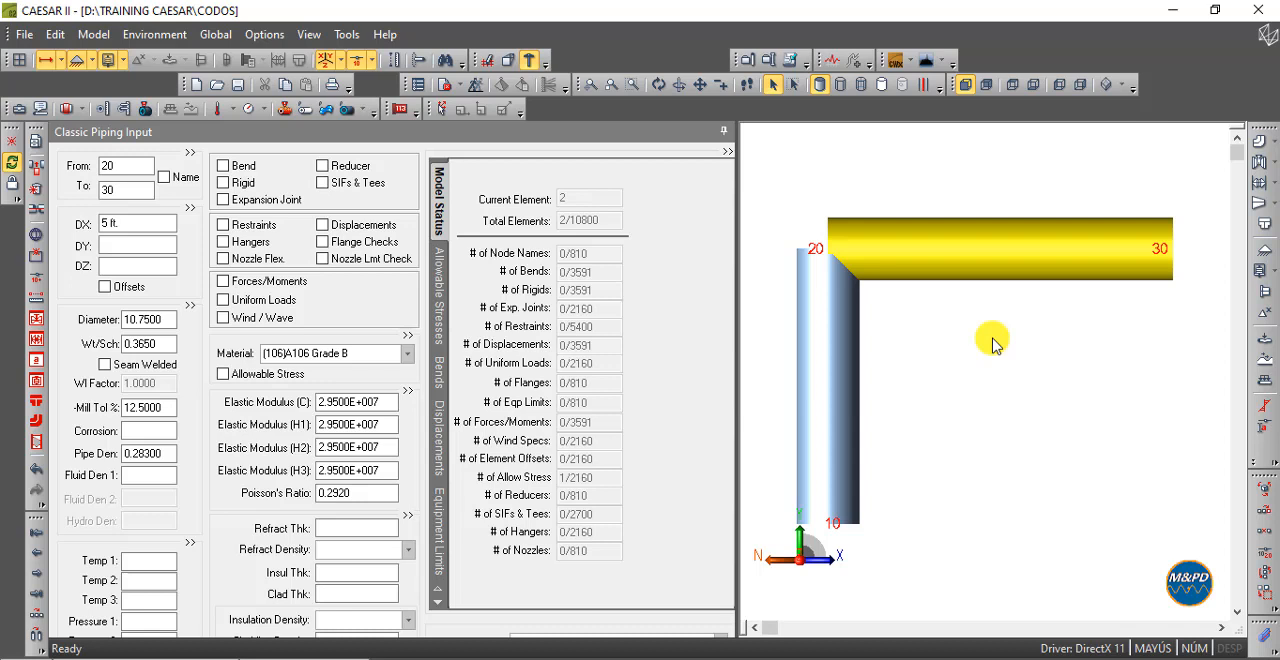
{"action": "mouse_move", "coordinate": [840, 352]}
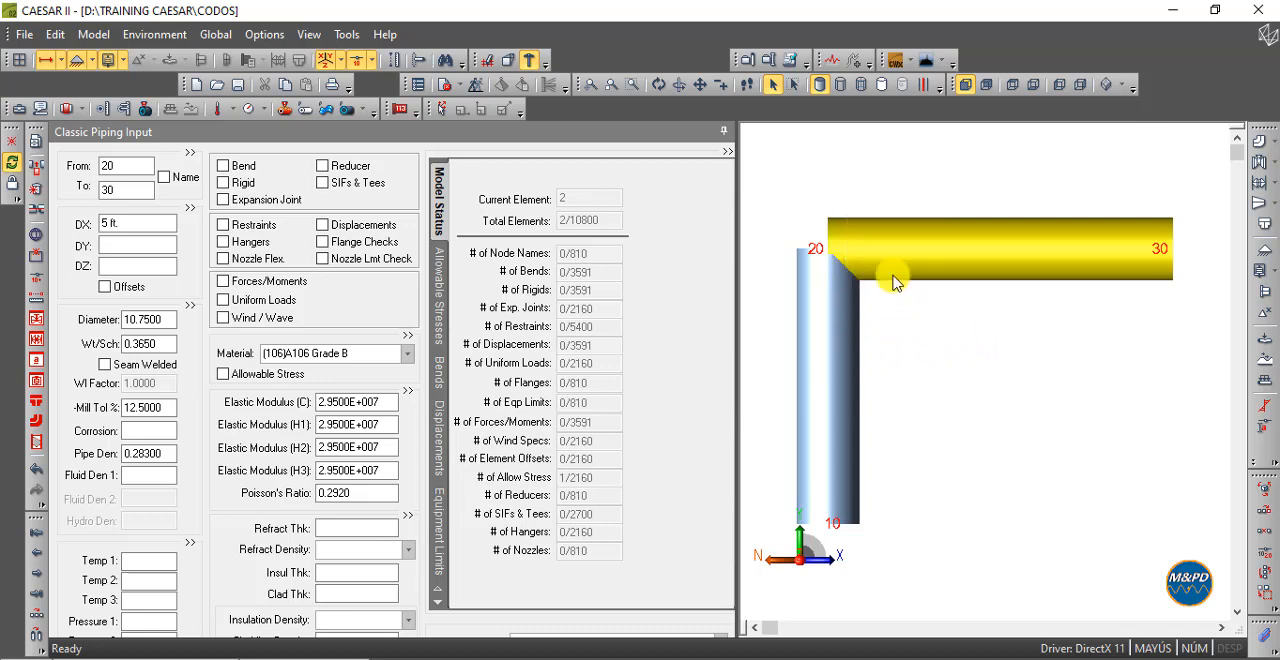
{"action": "mouse_move", "coordinate": [997, 257]}
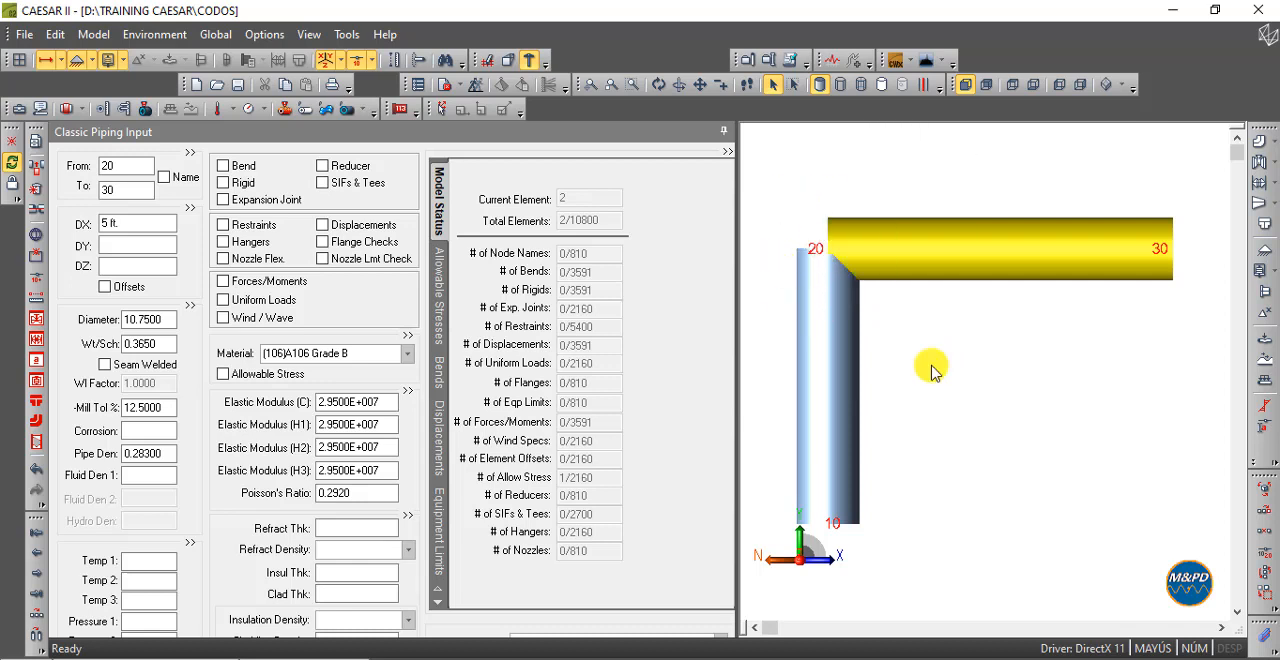
{"action": "left_click", "coordinate": [835, 362]}
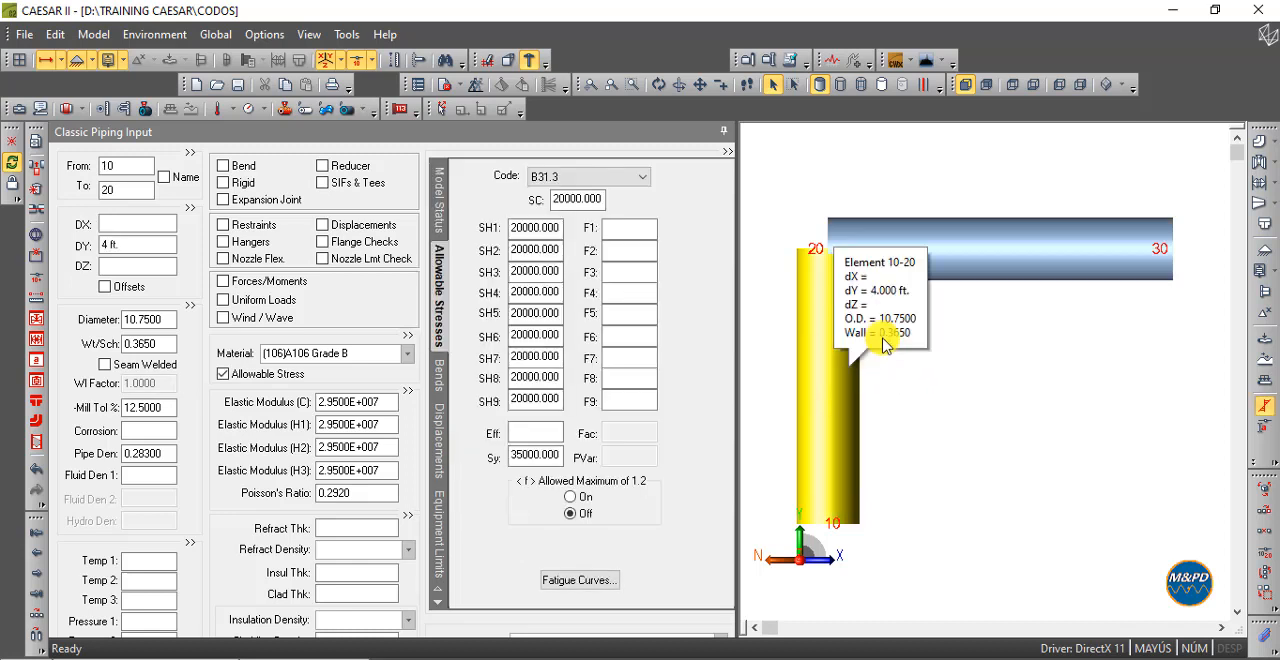
{"action": "left_click", "coordinate": [1028, 249]}
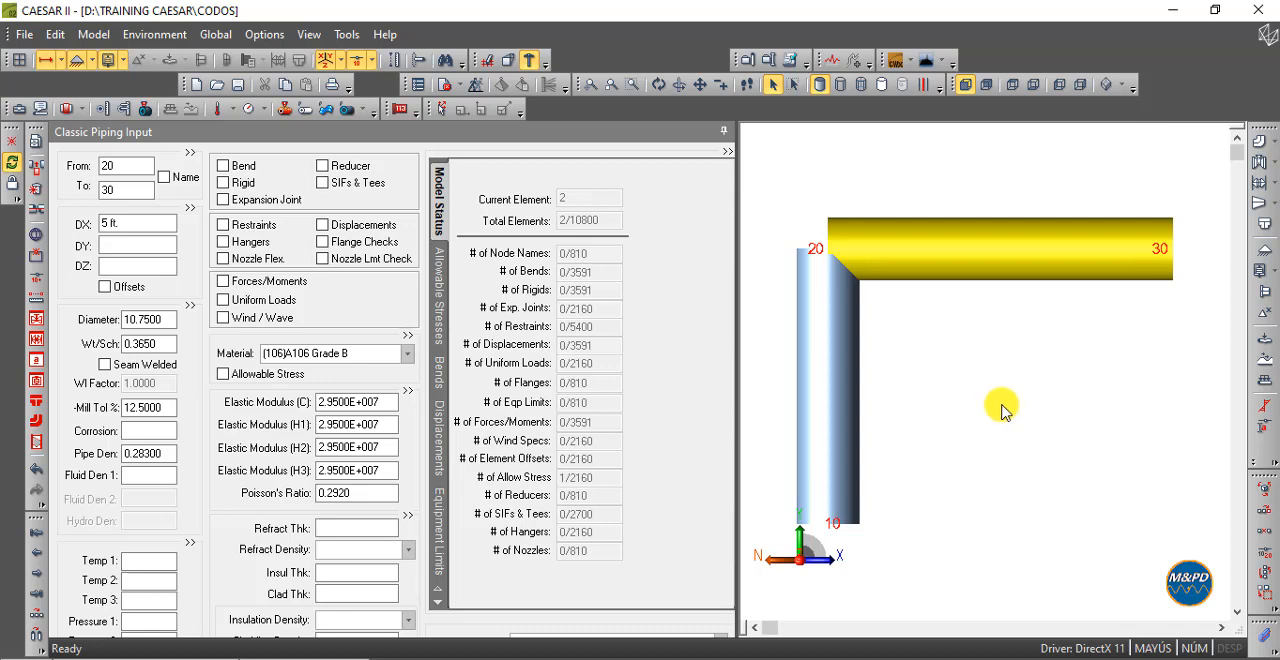
{"action": "left_click", "coordinate": [843, 395]}
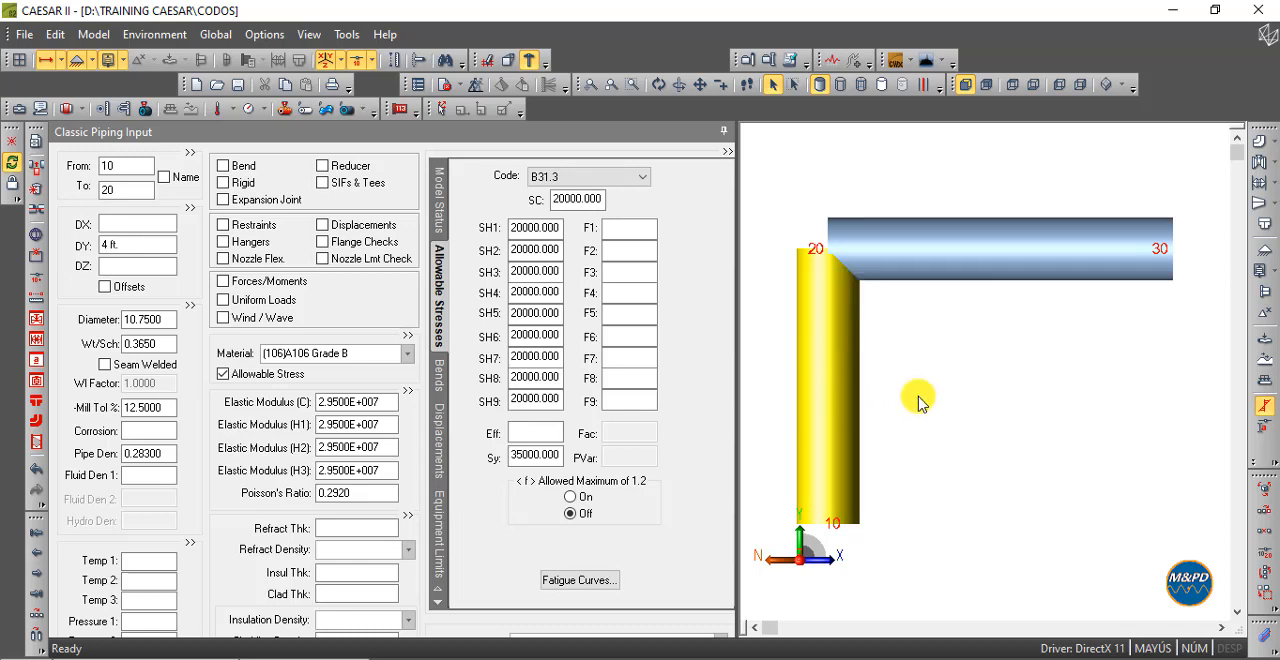
{"action": "left_click", "coordinate": [134, 195]}
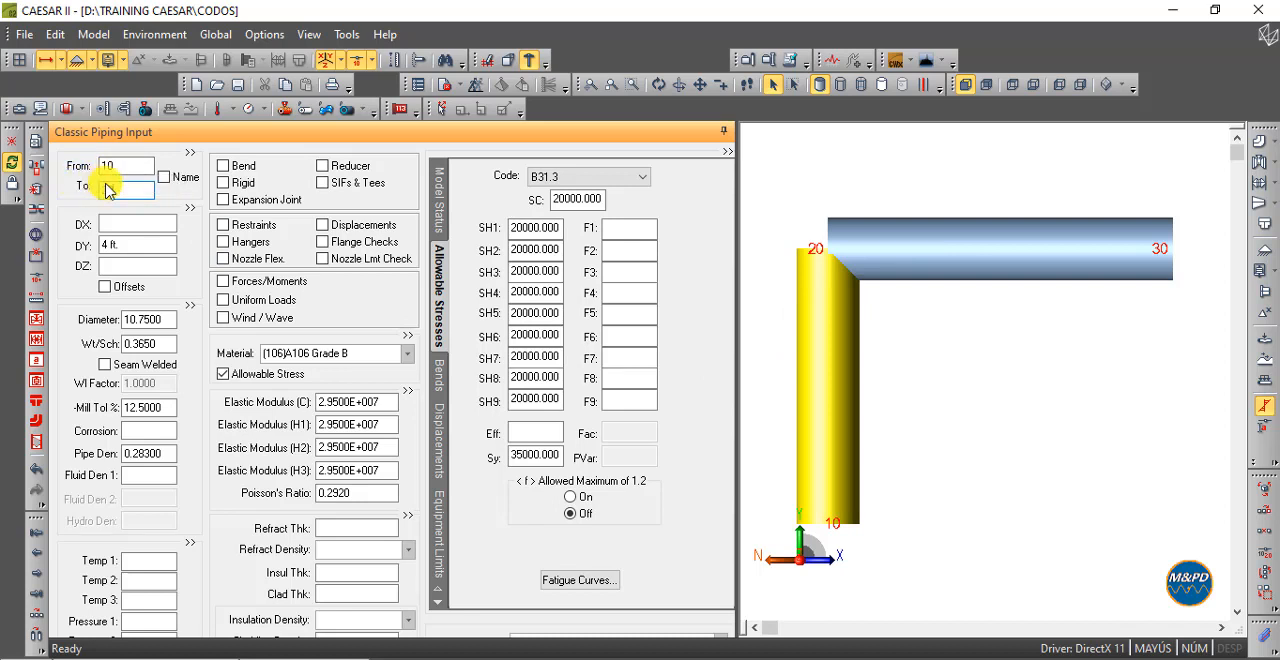
{"action": "left_click", "coordinate": [966, 375]}
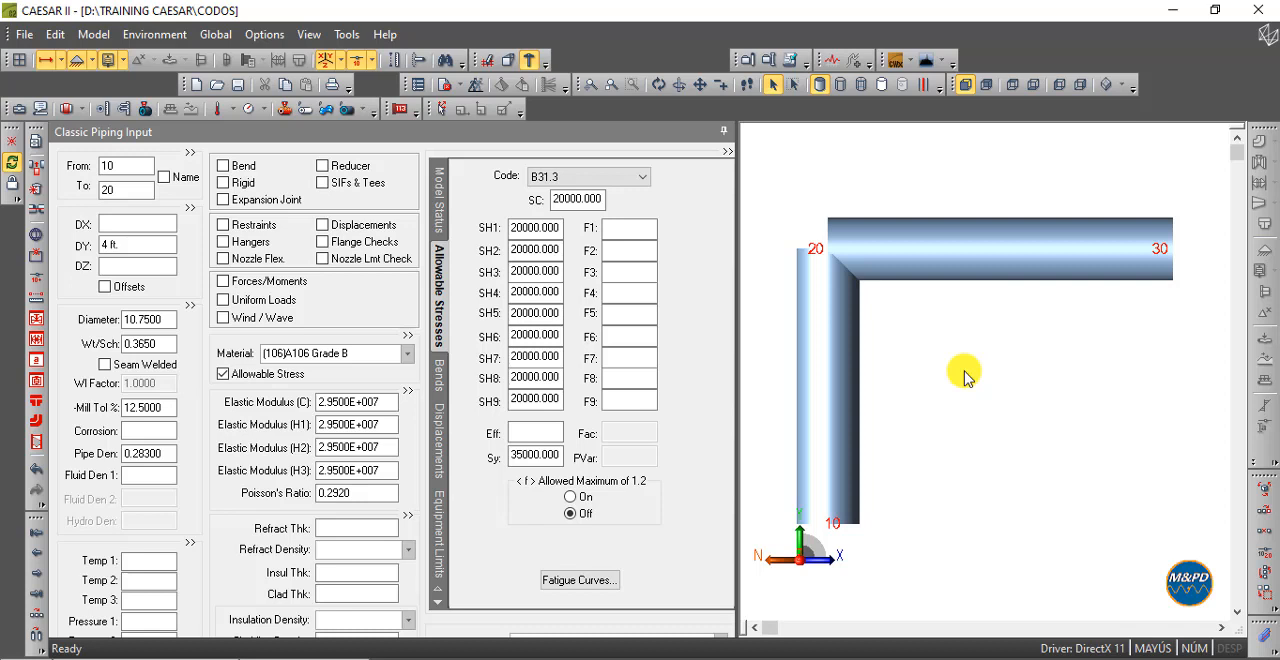
- Add a long-radius bend at the end of the vertical element 10-20
{"action": "left_click", "coordinate": [834, 346]}
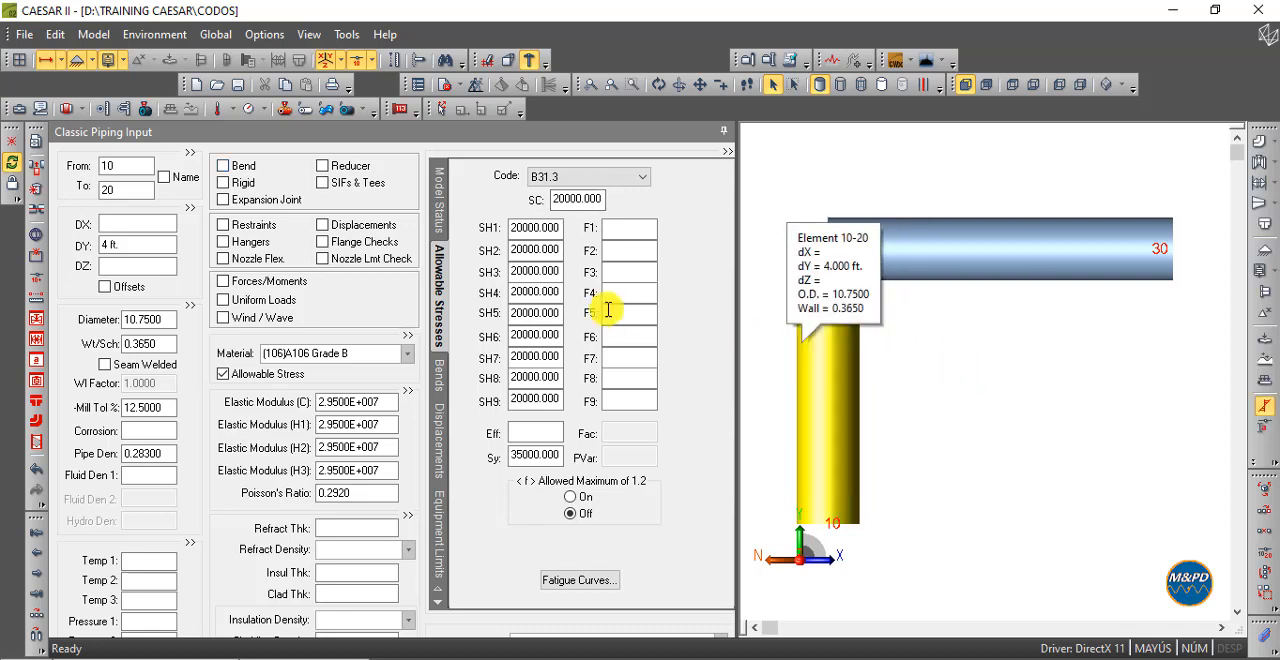
{"action": "left_click", "coordinate": [224, 166]}
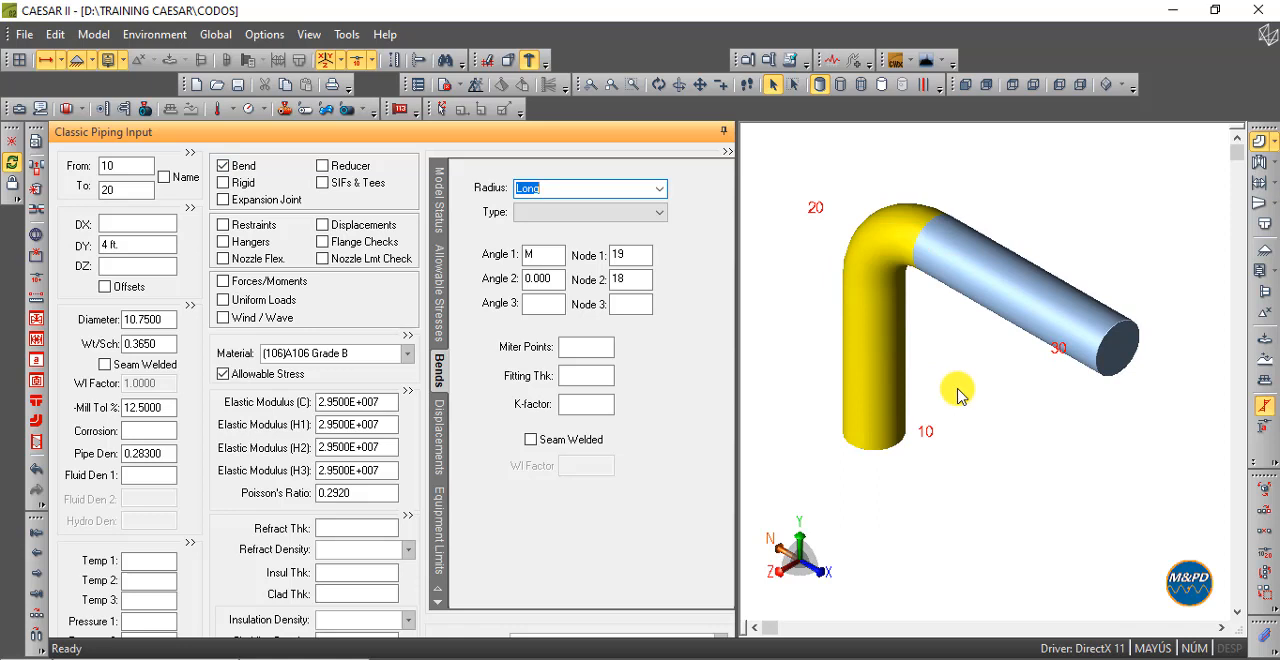
{"action": "left_click", "coordinate": [958, 396]}
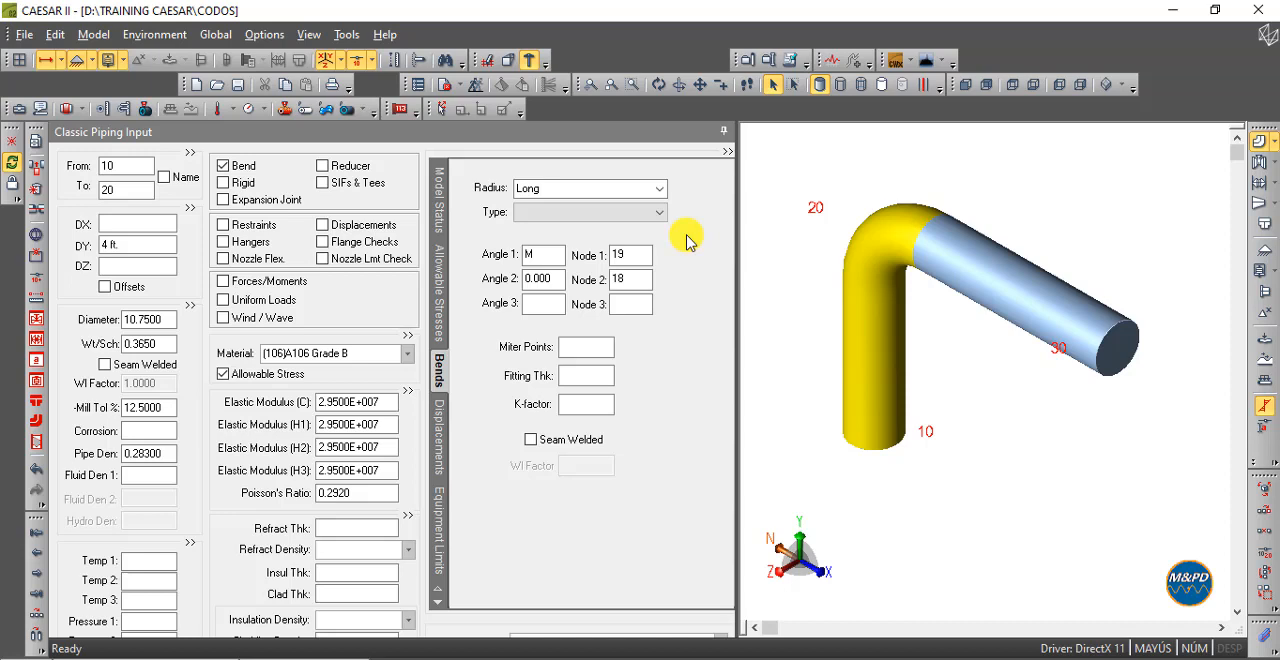
- Select the horizontal element 20-30 and enable a long-radius bend on it
{"action": "left_click", "coordinate": [1038, 284]}
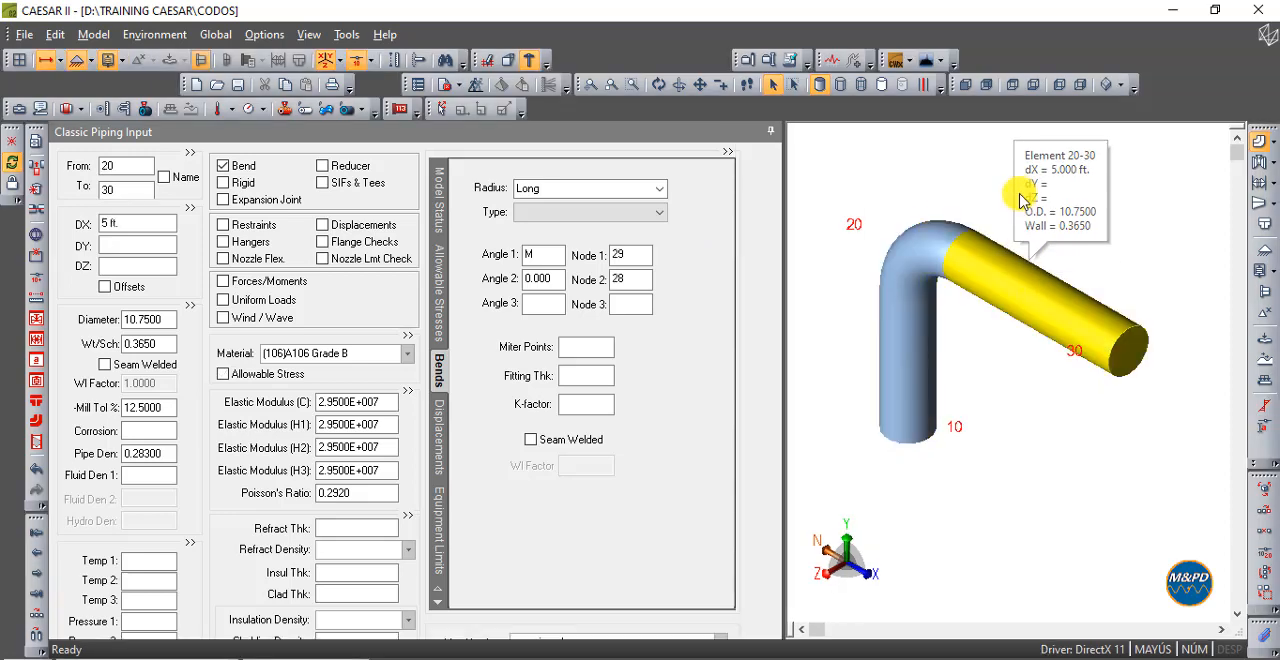
{"action": "left_click", "coordinate": [641, 145]}
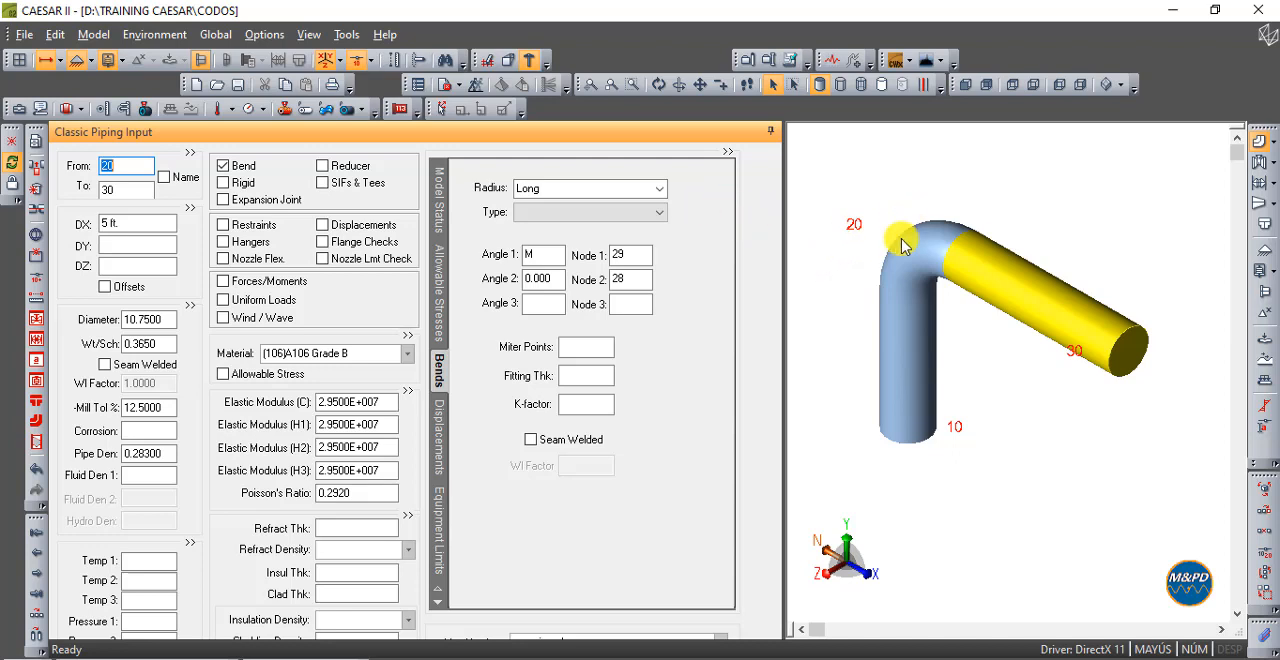
- Review the bend data of element 10-20 with the model shown from the front
{"action": "left_click", "coordinate": [892, 321]}
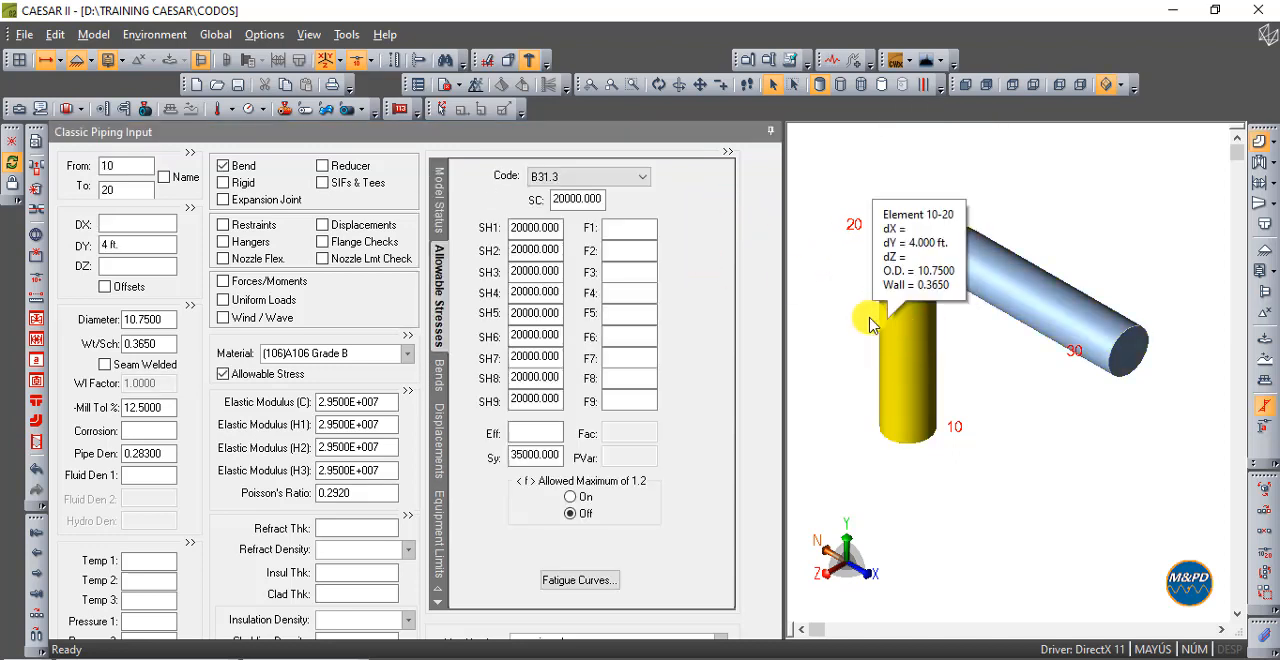
{"action": "double_click", "coordinate": [243, 168]}
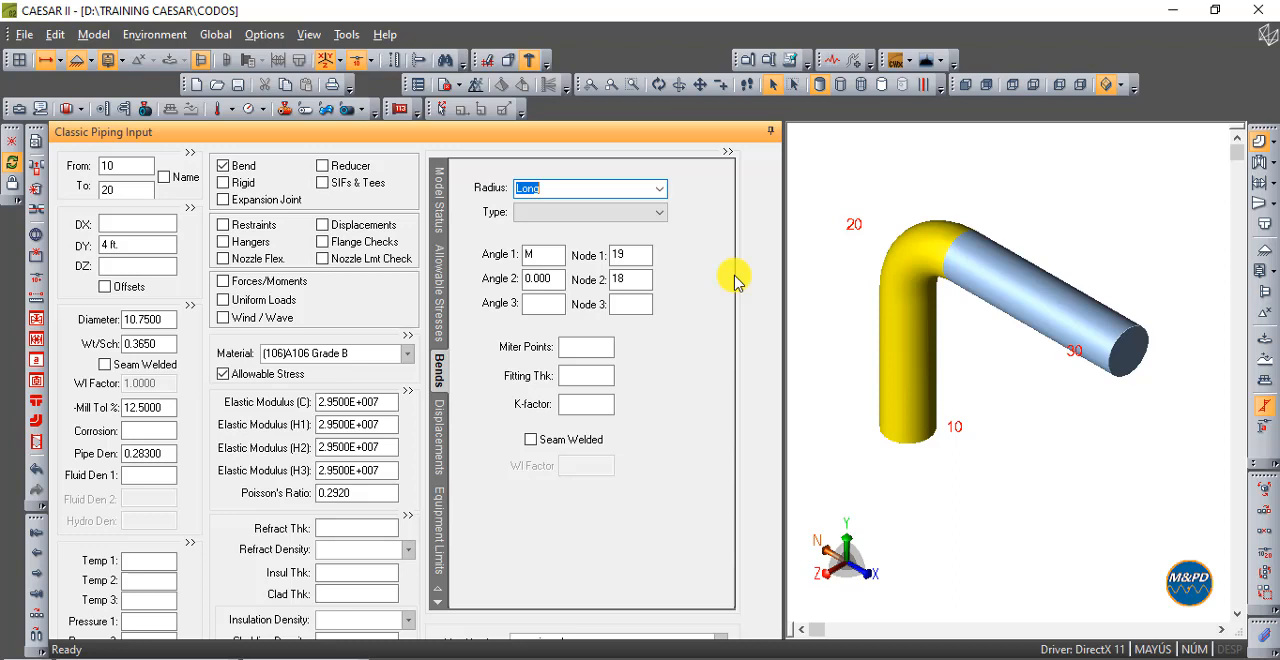
{"action": "left_click", "coordinate": [965, 84]}
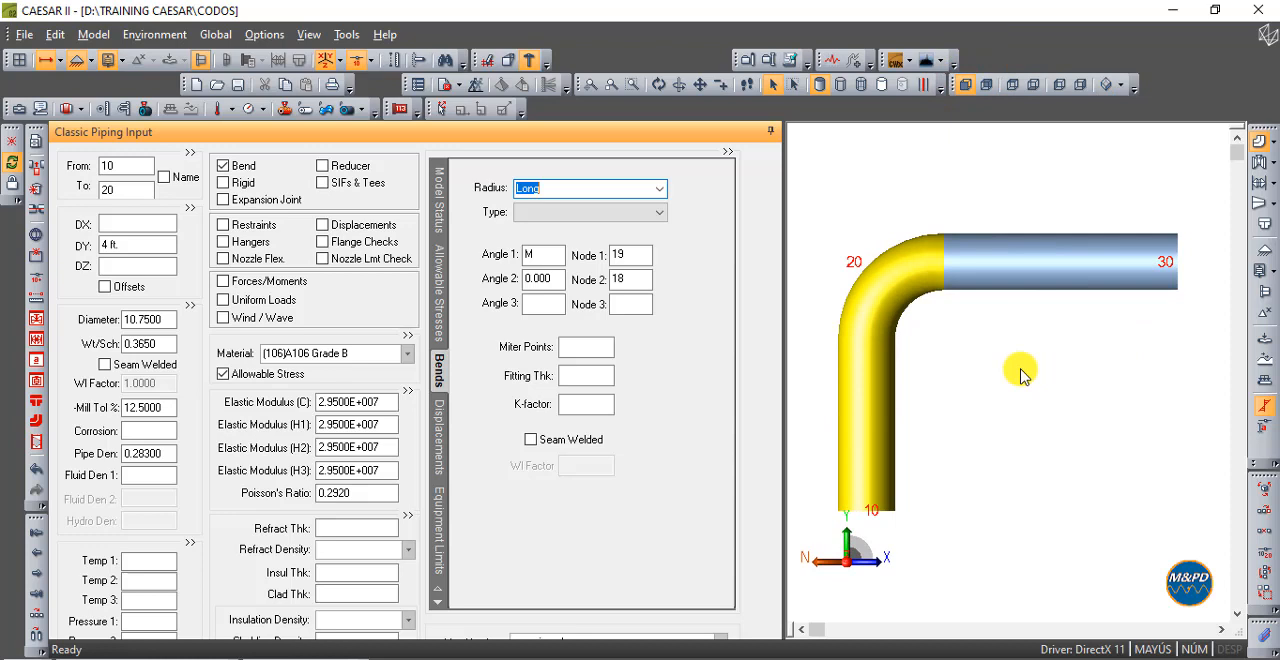
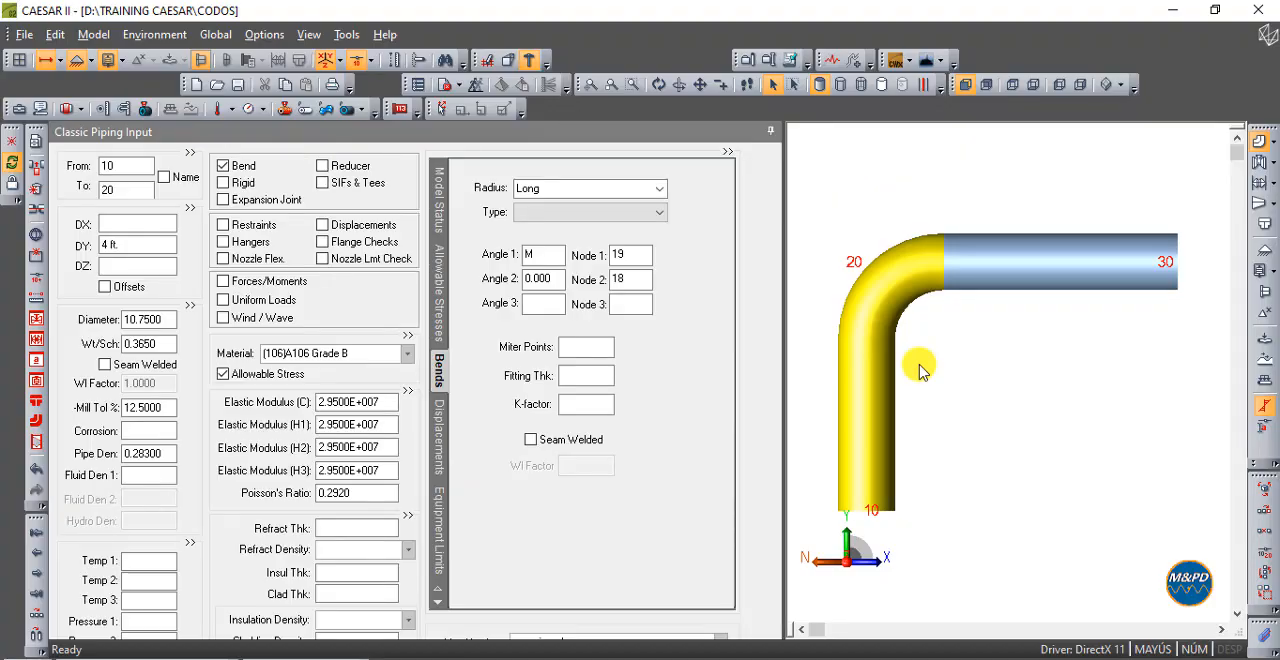
- Add pipe element 30-40 after the horizontal element, with DX 32 in and DY 4 in
{"action": "left_click", "coordinate": [1101, 283]}
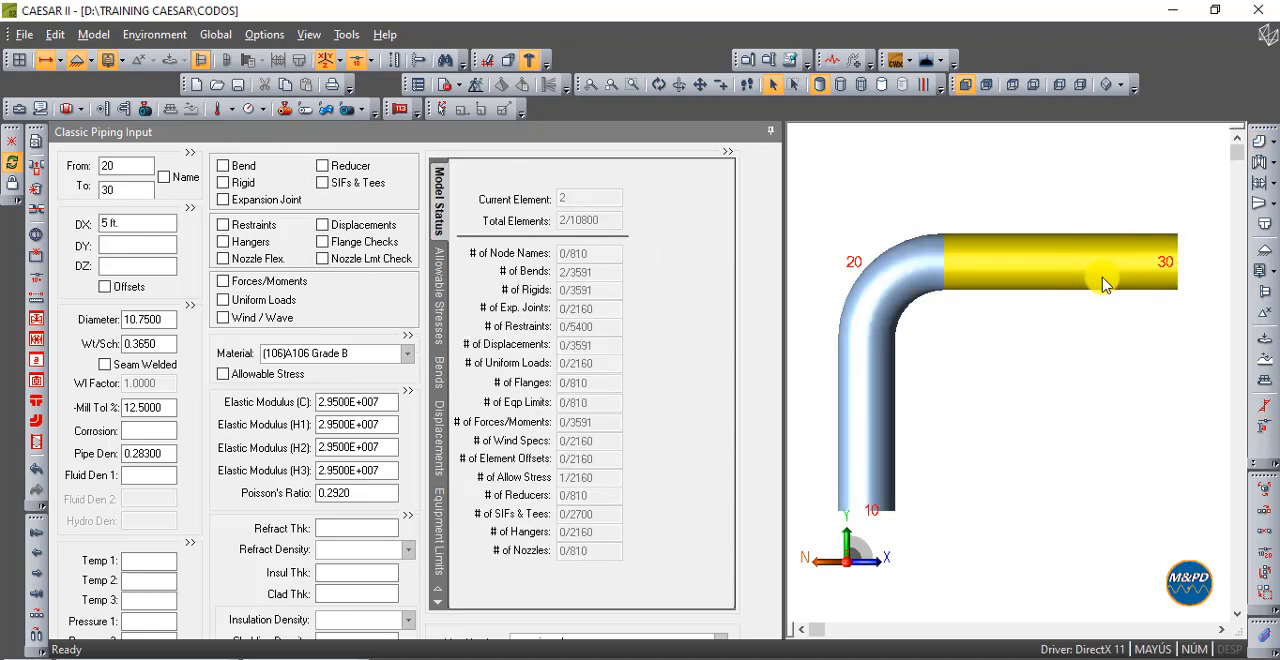
{"action": "left_click", "coordinate": [42, 612]}
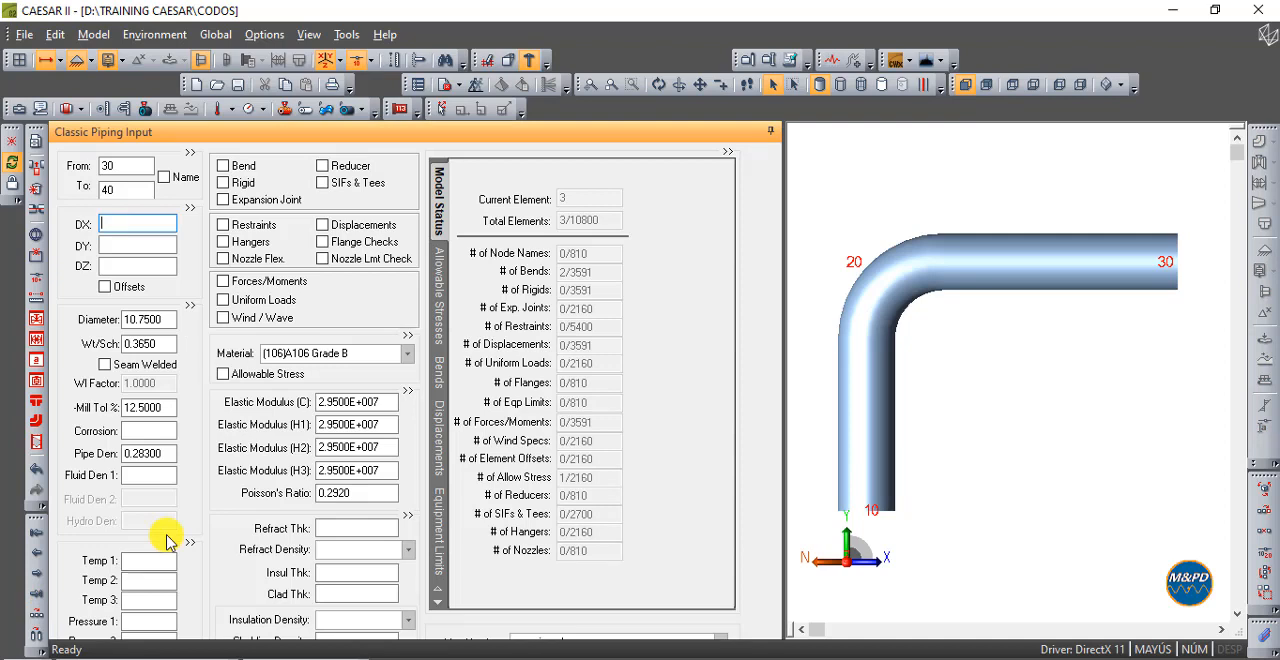
{"action": "left_click", "coordinate": [134, 227]}
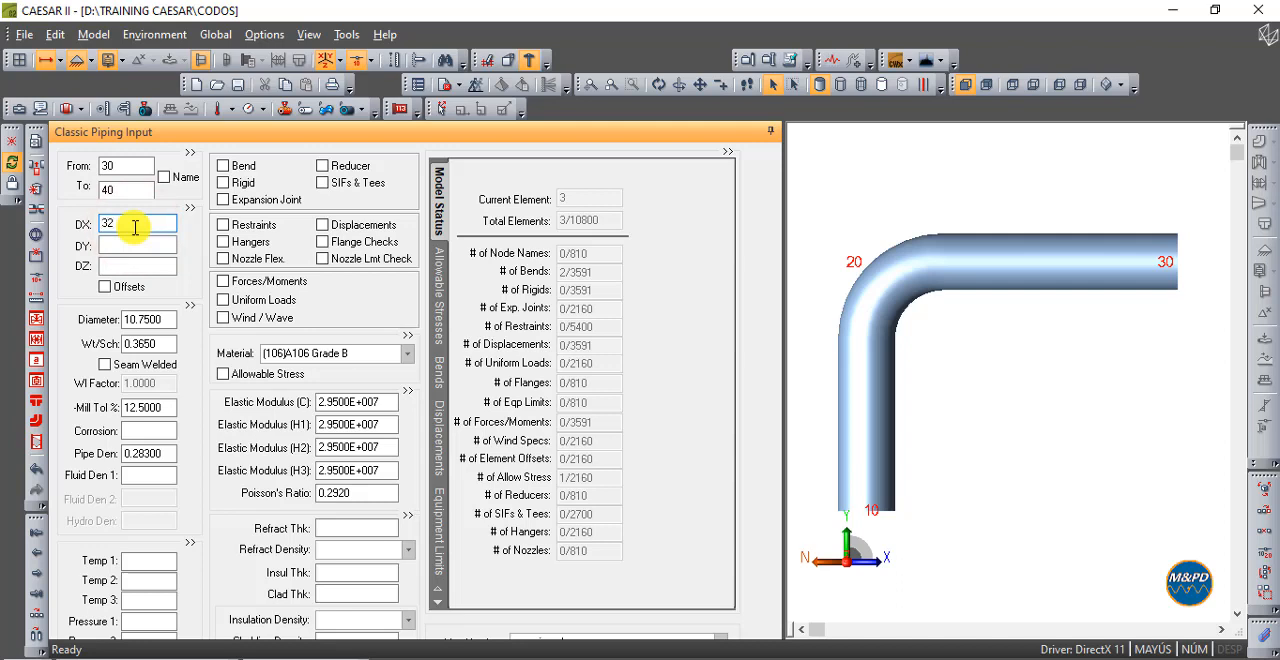
{"action": "key", "text": "Tab"}
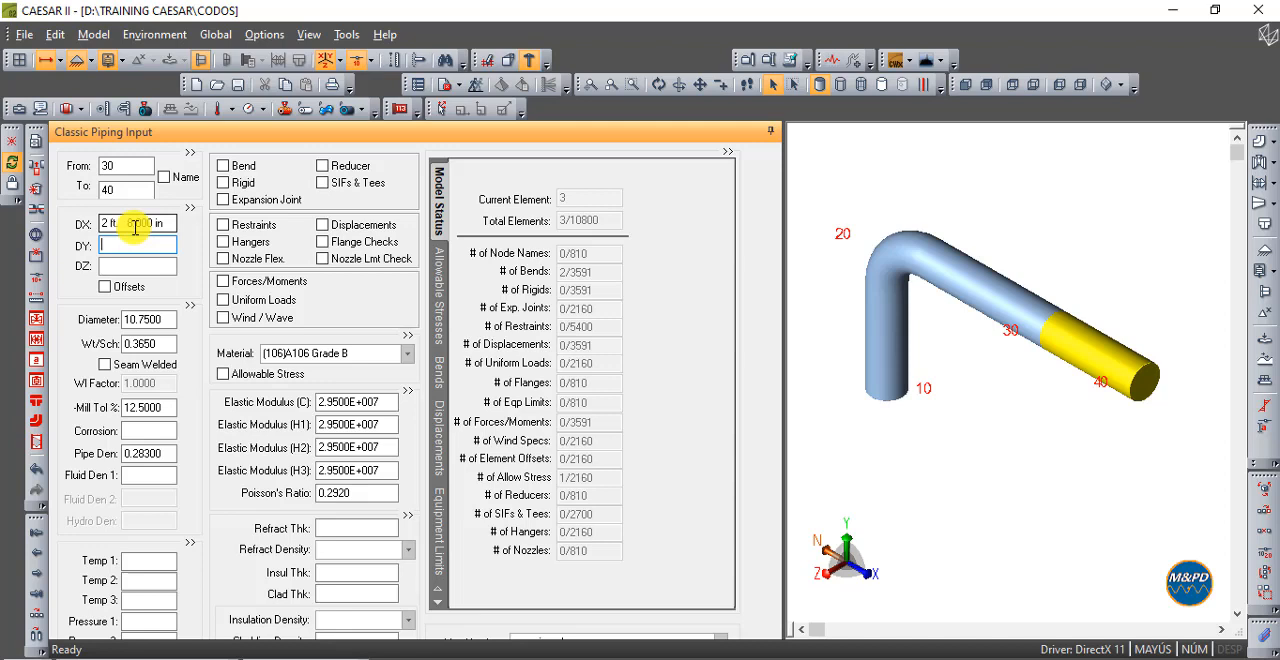
{"action": "key", "text": "Tab"}
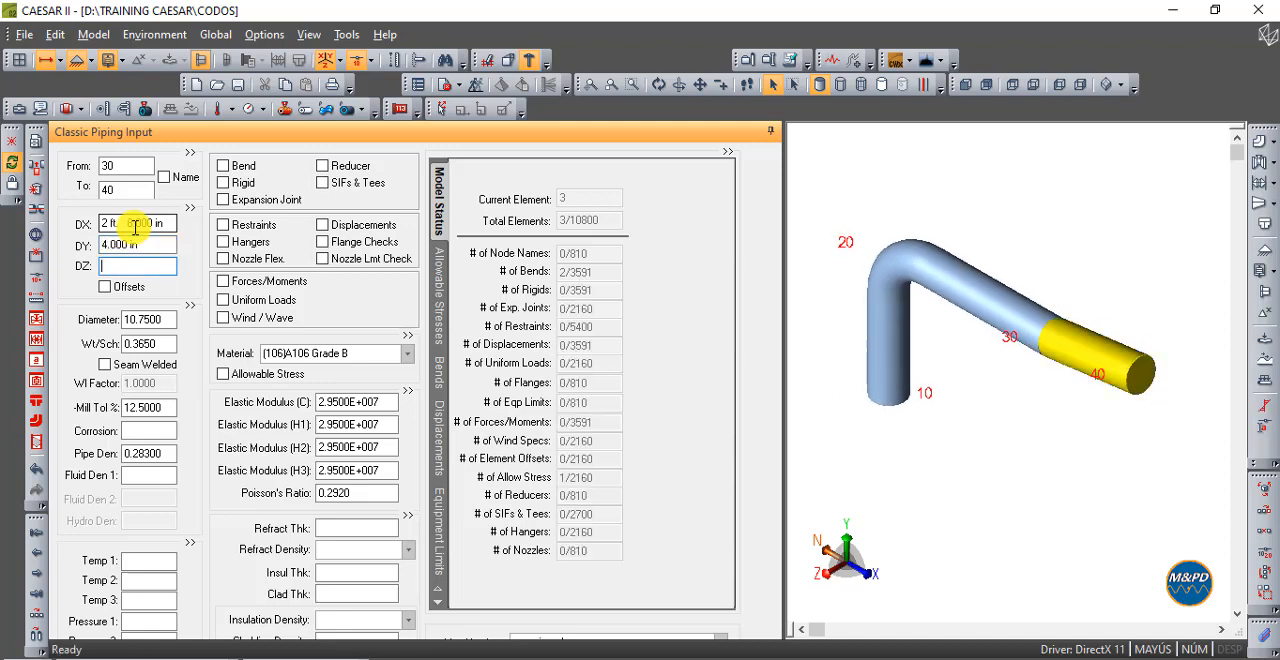
- Add a long-radius bend at the end of the horizontal element 20-30, where it meets the sloped element
{"action": "left_click", "coordinate": [959, 87]}
{"action": "mouse_move", "coordinate": [975, 290]}
{"action": "mouse_move", "coordinate": [1100, 315]}
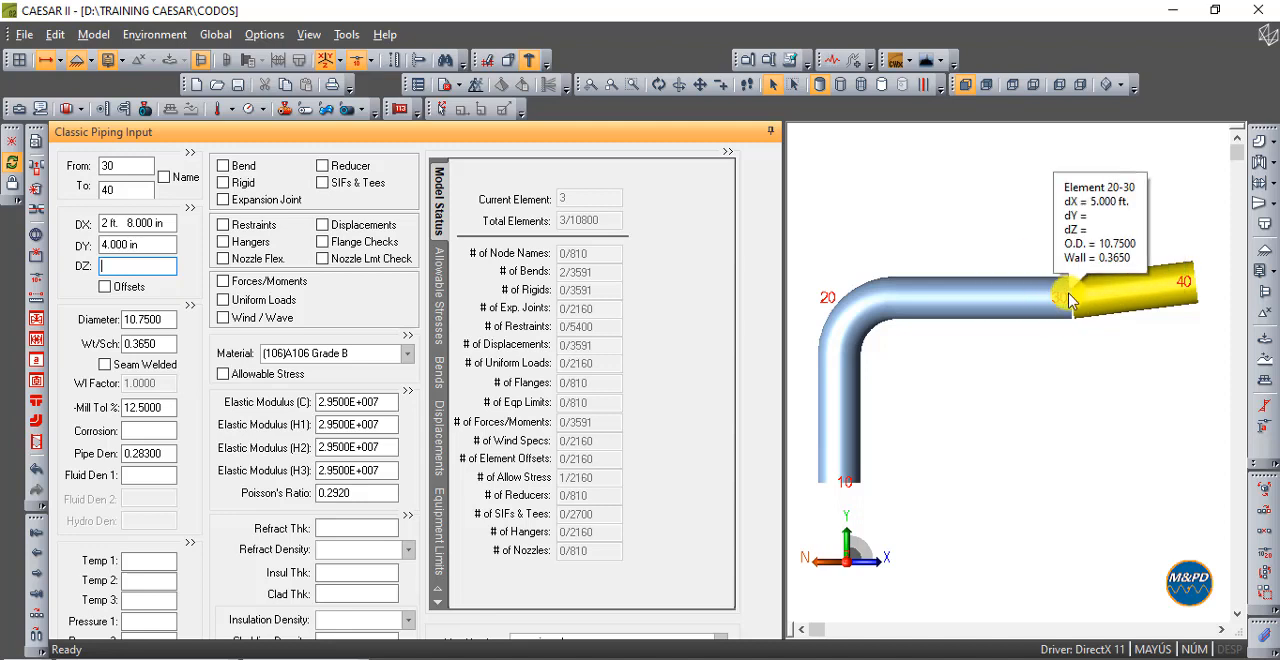
{"action": "left_click", "coordinate": [980, 303]}
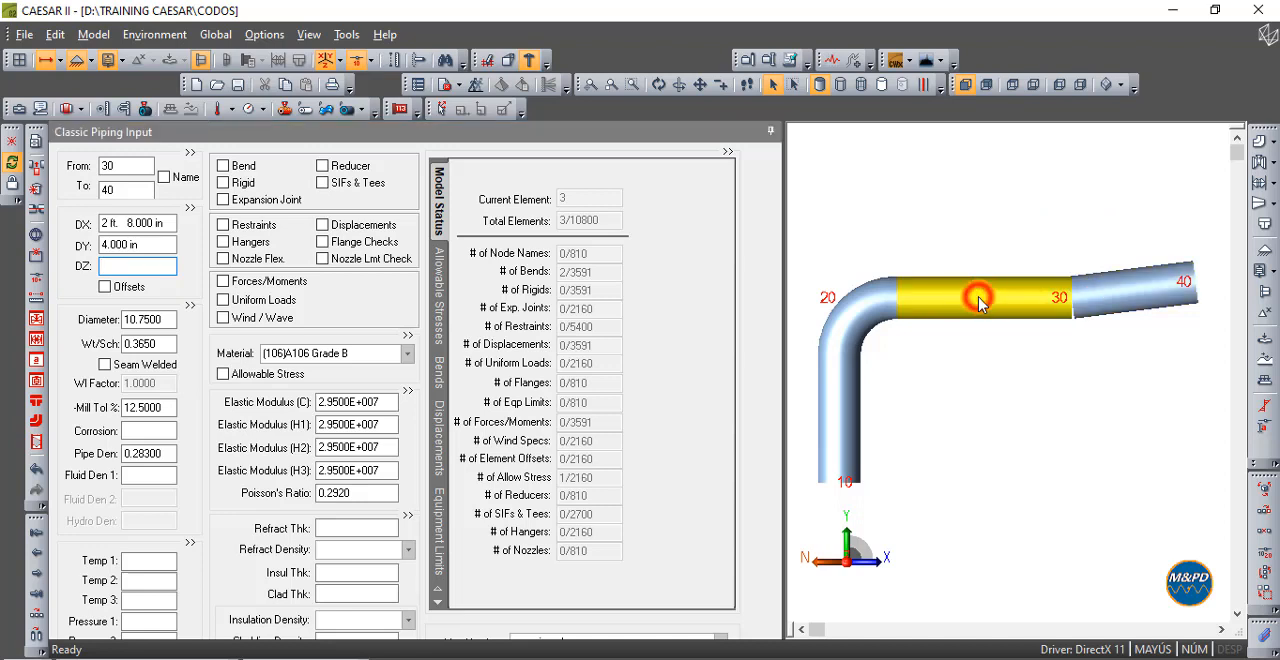
{"action": "left_click", "coordinate": [244, 168]}
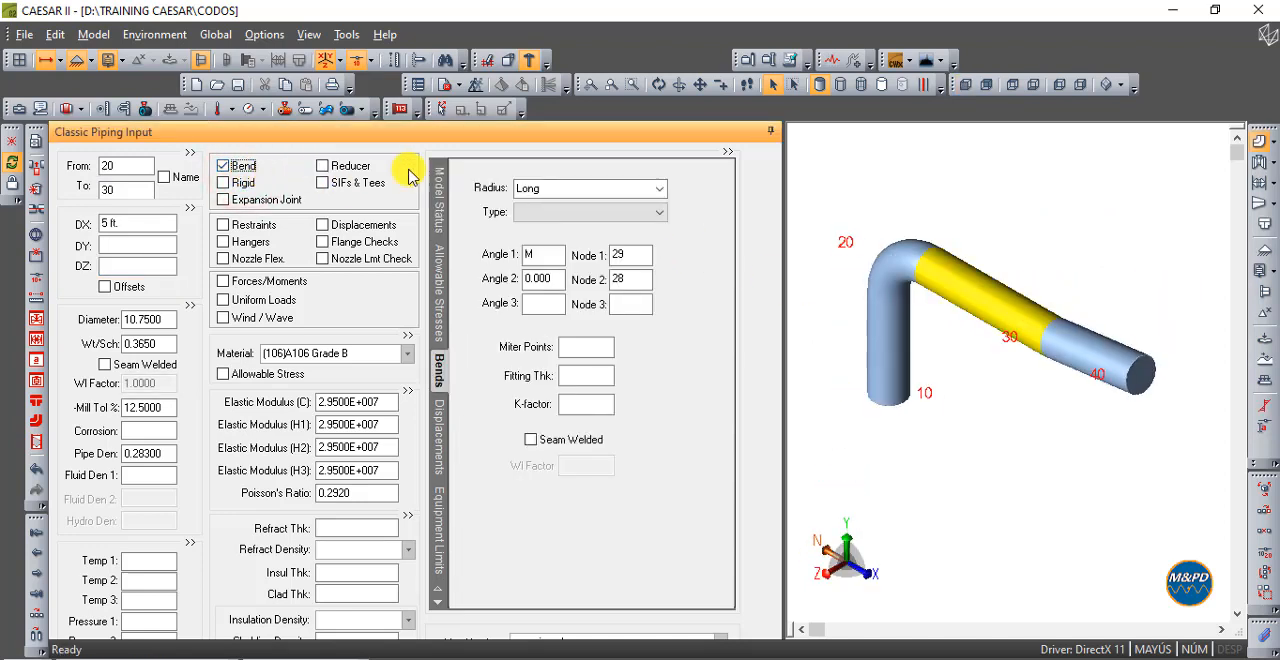
{"action": "left_click", "coordinate": [965, 90]}
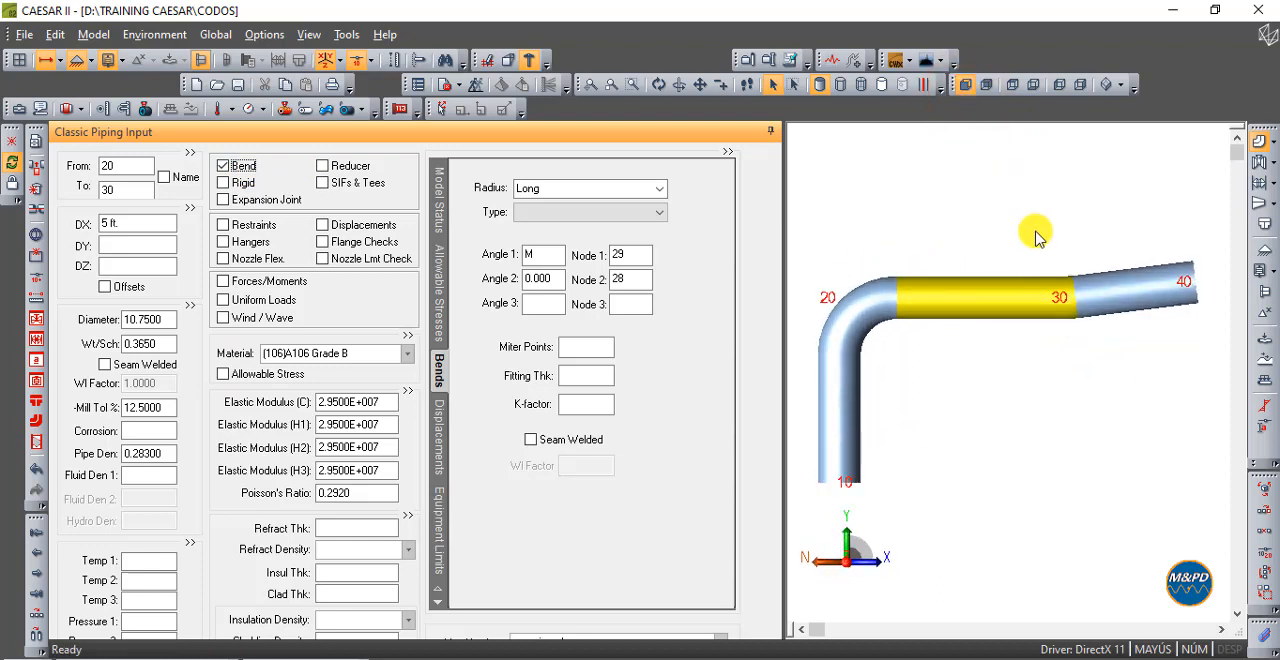
- Compare the input data of the horizontal element 20-30 and the sloped element 30-40
{"action": "left_click", "coordinate": [1113, 287]}
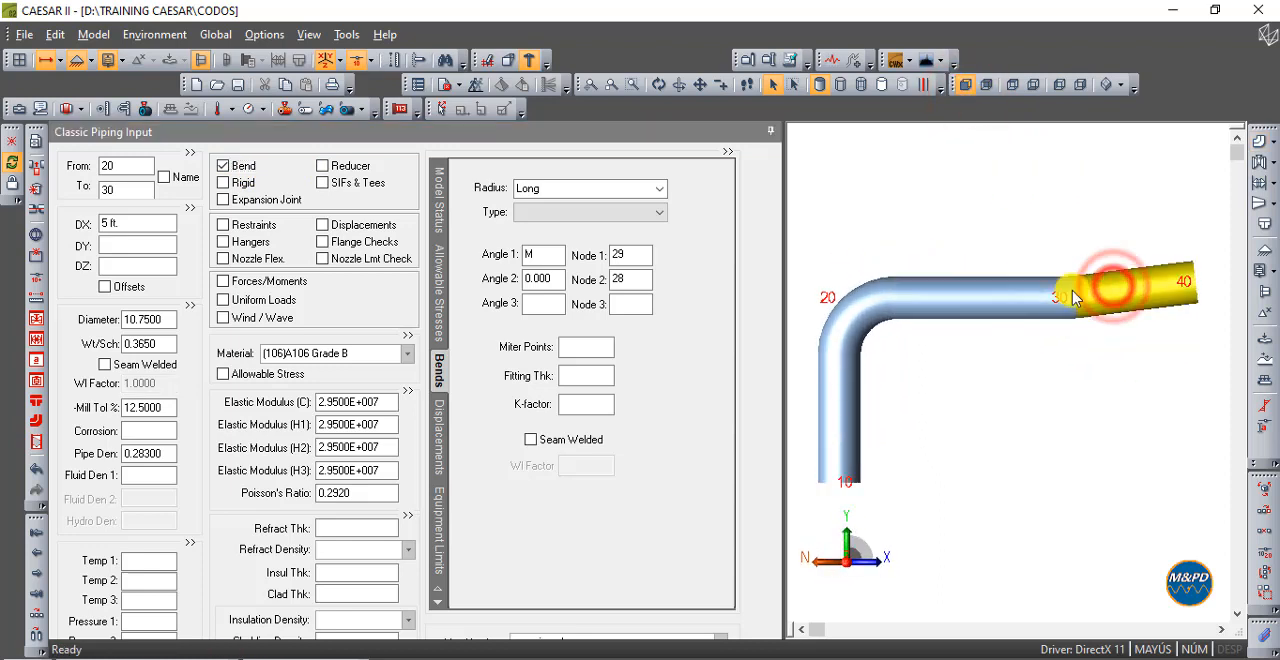
{"action": "left_click", "coordinate": [1007, 298]}
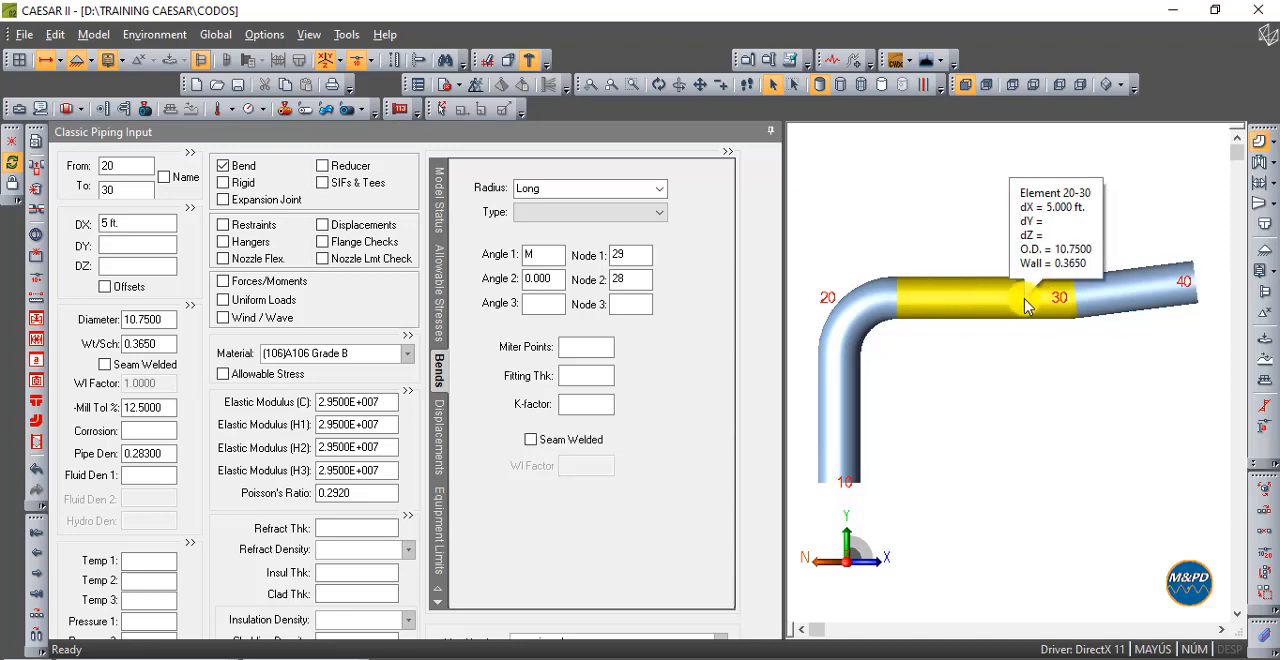
{"action": "left_click", "coordinate": [1135, 286]}
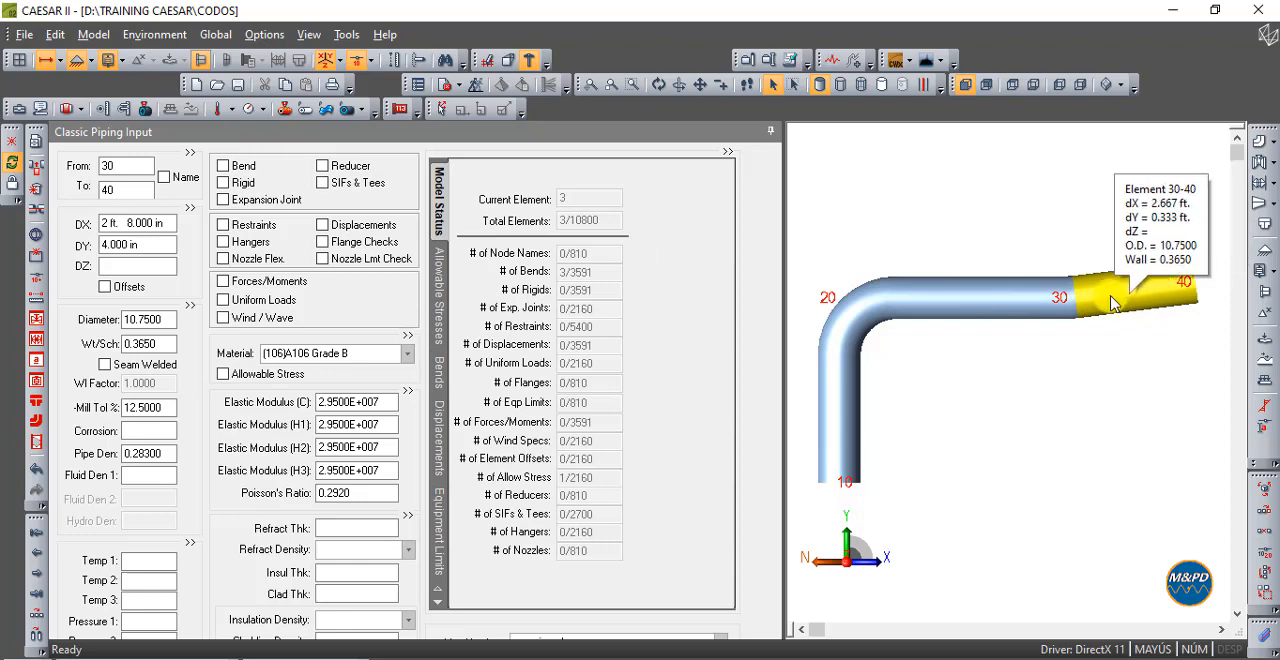
{"action": "left_click", "coordinate": [962, 300]}
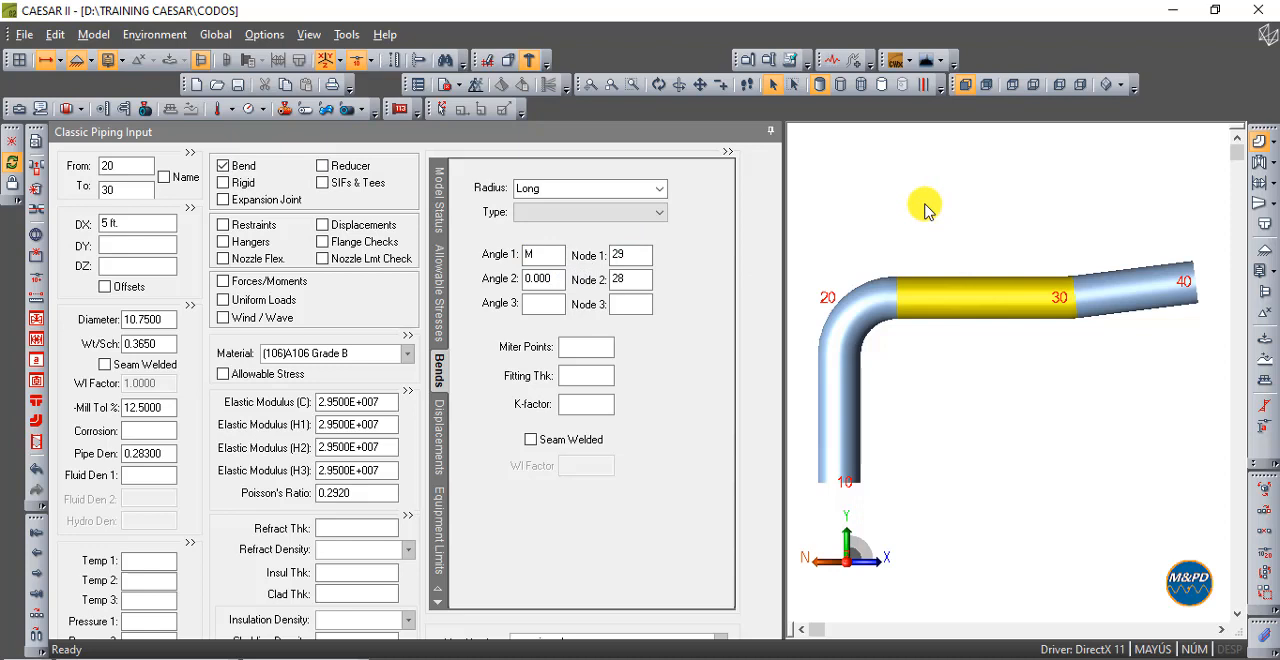
{"action": "left_click", "coordinate": [1003, 170]}
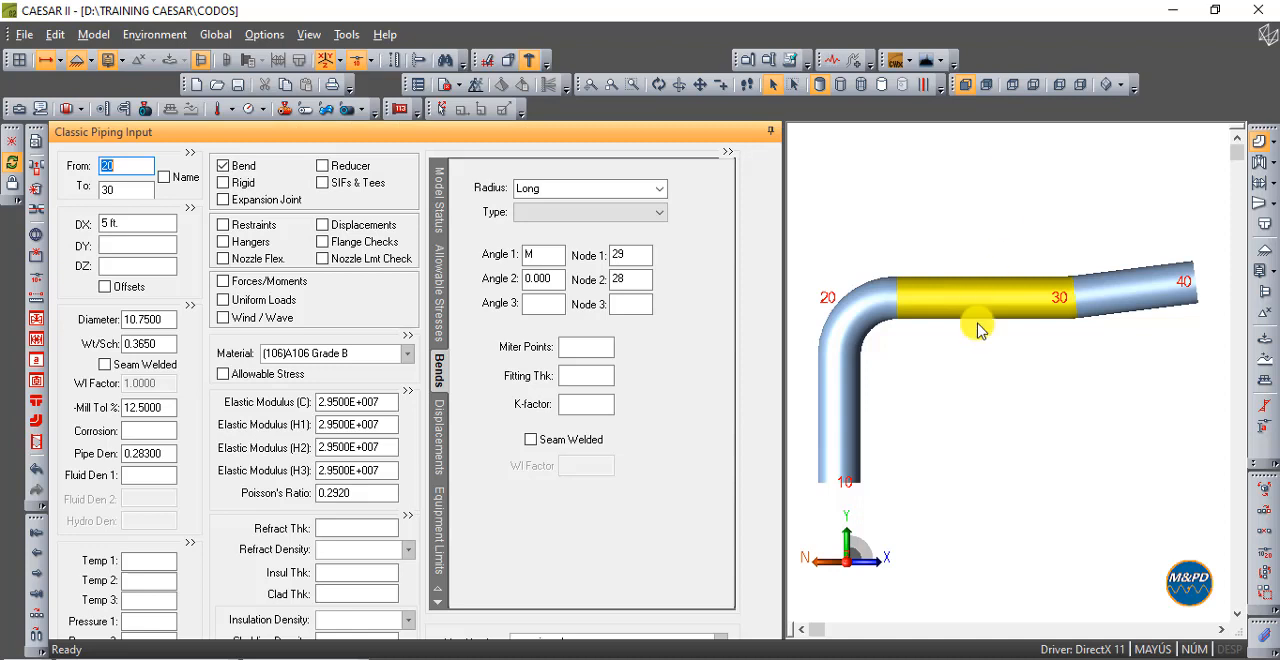
- Add an anchor (ANC) restraint at node 10 on the vertical element 10-20
{"action": "left_click", "coordinate": [844, 478]}
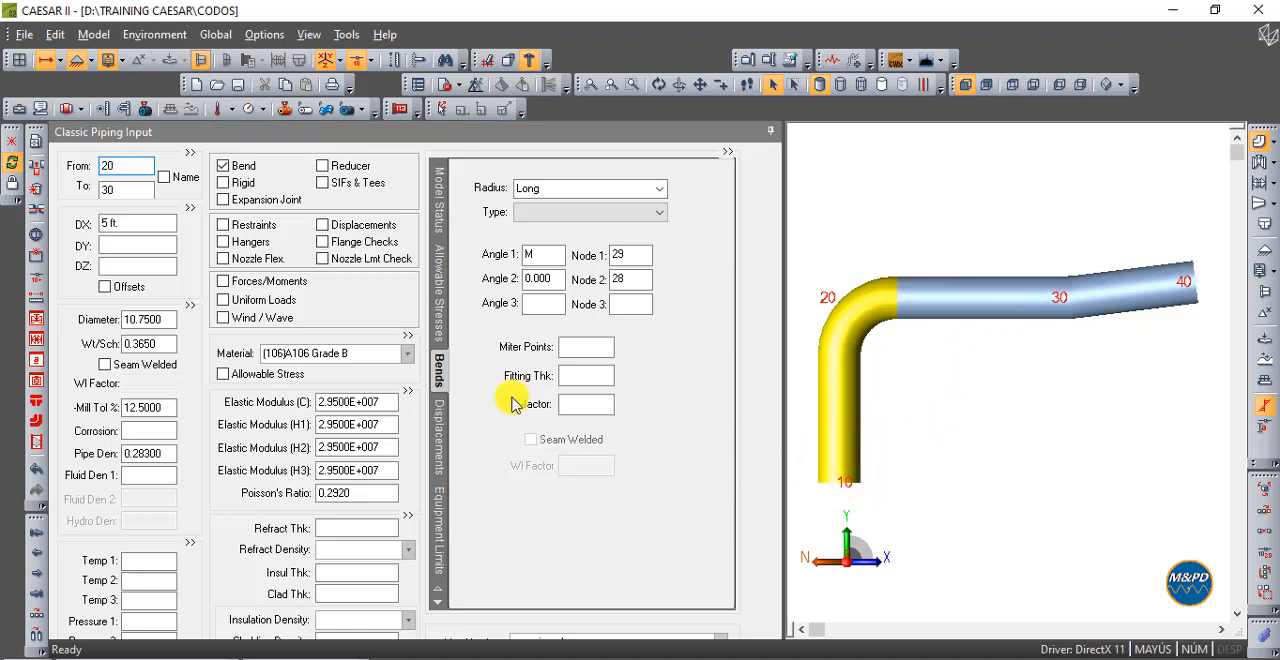
{"action": "left_click", "coordinate": [232, 224]}
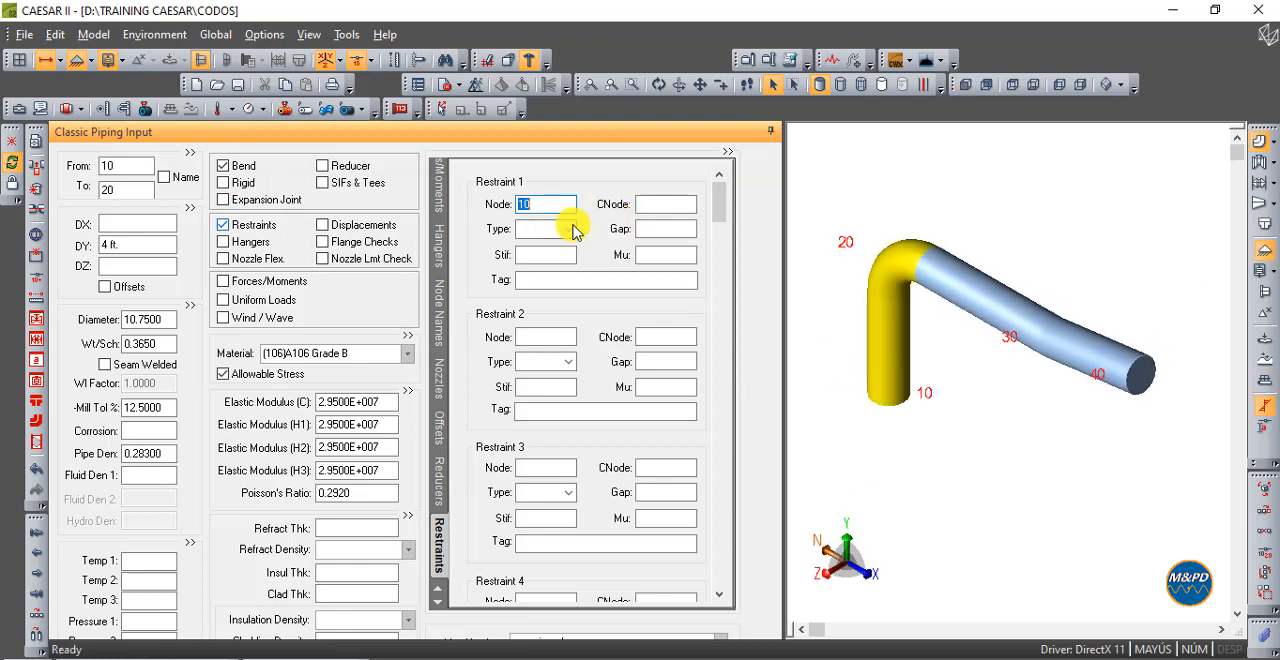
{"action": "left_click", "coordinate": [566, 229]}
{"action": "left_click", "coordinate": [543, 258]}
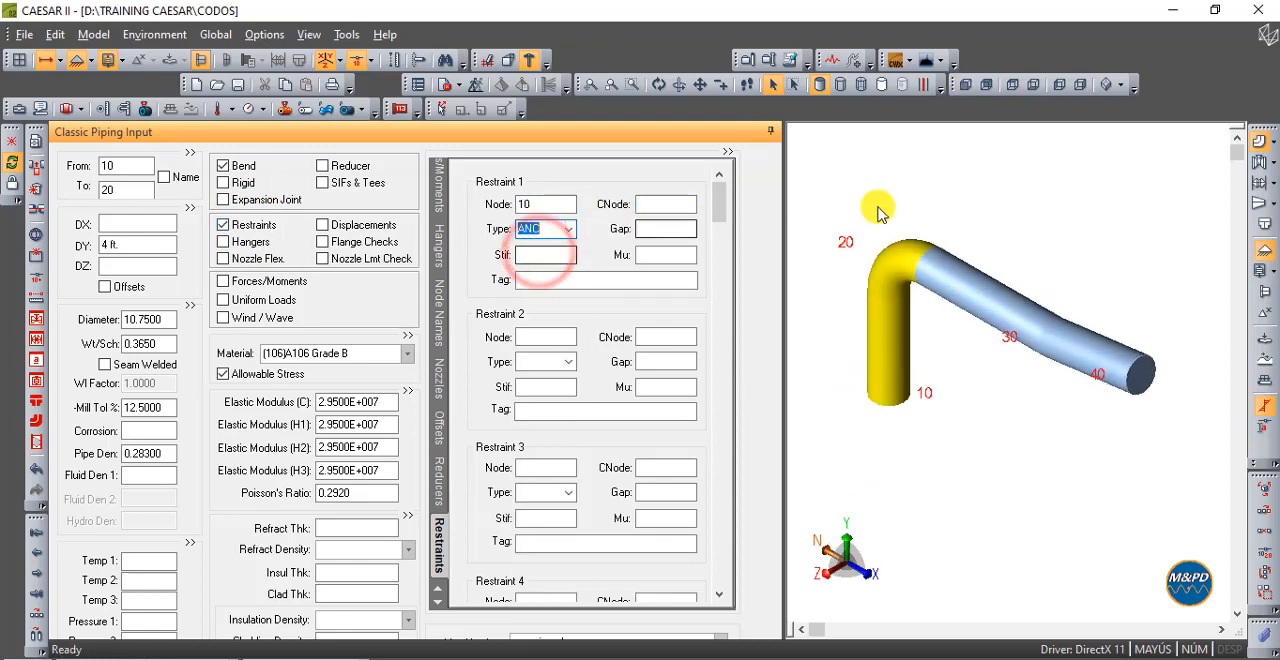
{"action": "left_click", "coordinate": [952, 187]}
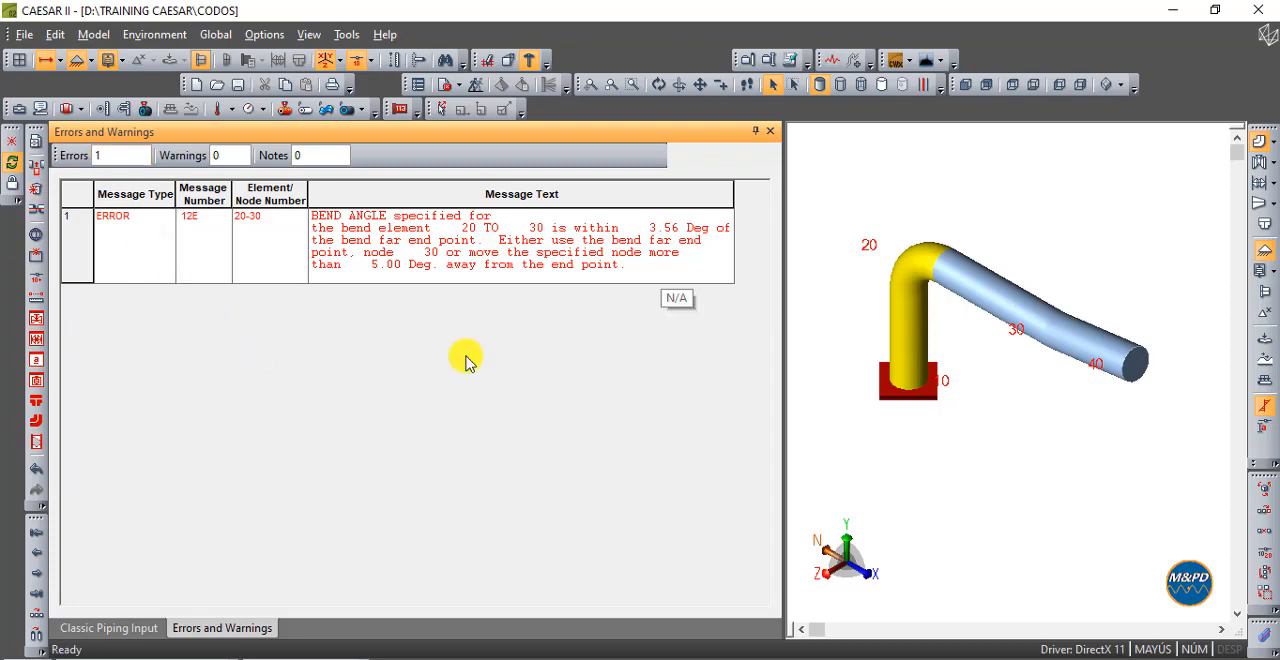
- Locate element 20-30 from its bend angle error, examine it from the front, and close the error list
{"action": "double_click", "coordinate": [418, 243]}
{"action": "mouse_move", "coordinate": [1052, 328]}
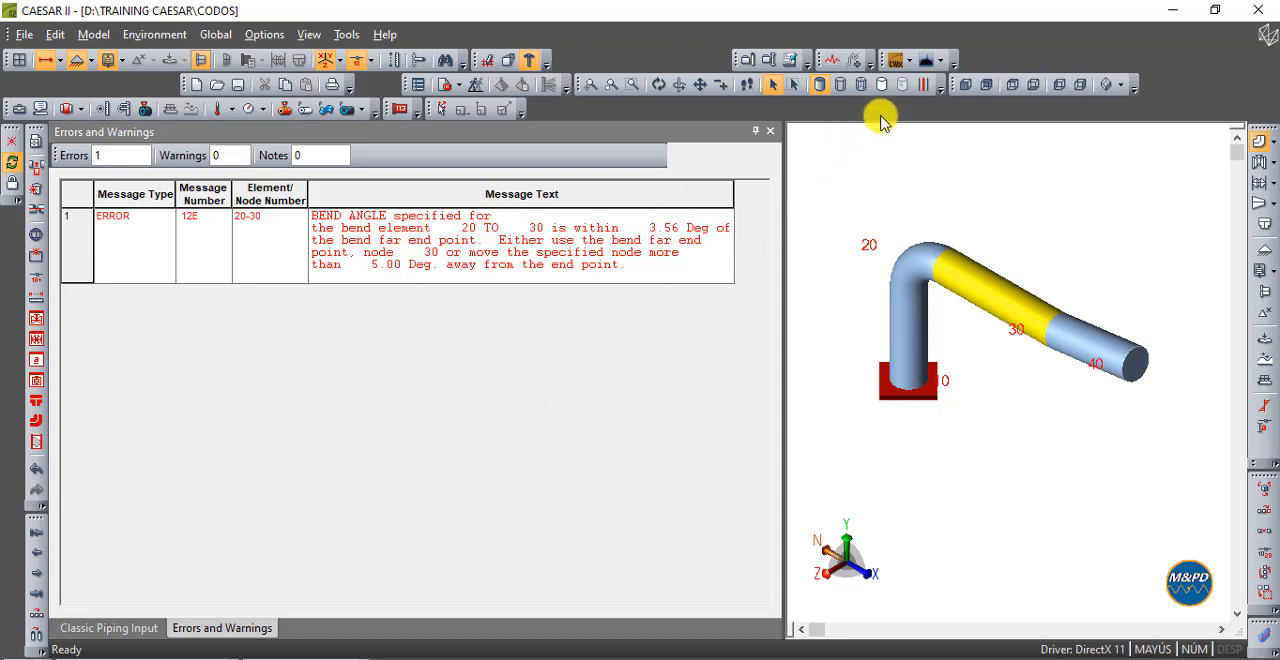
{"action": "left_click", "coordinate": [964, 84]}
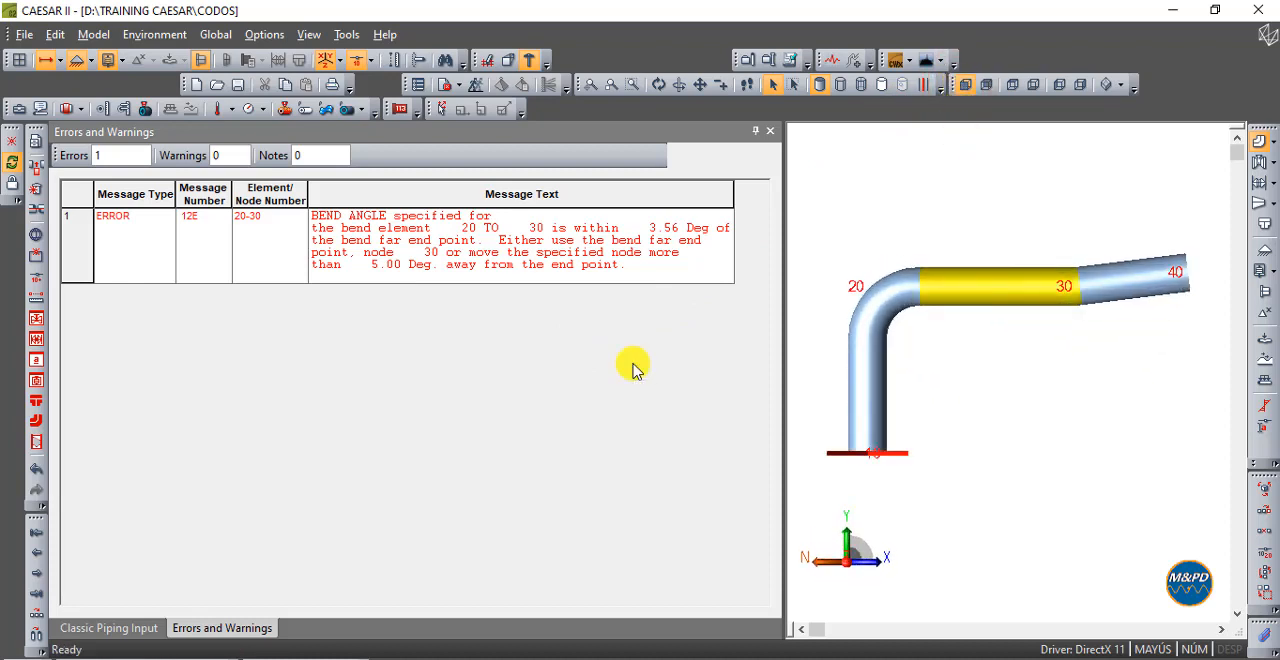
{"action": "mouse_move", "coordinate": [1143, 272]}
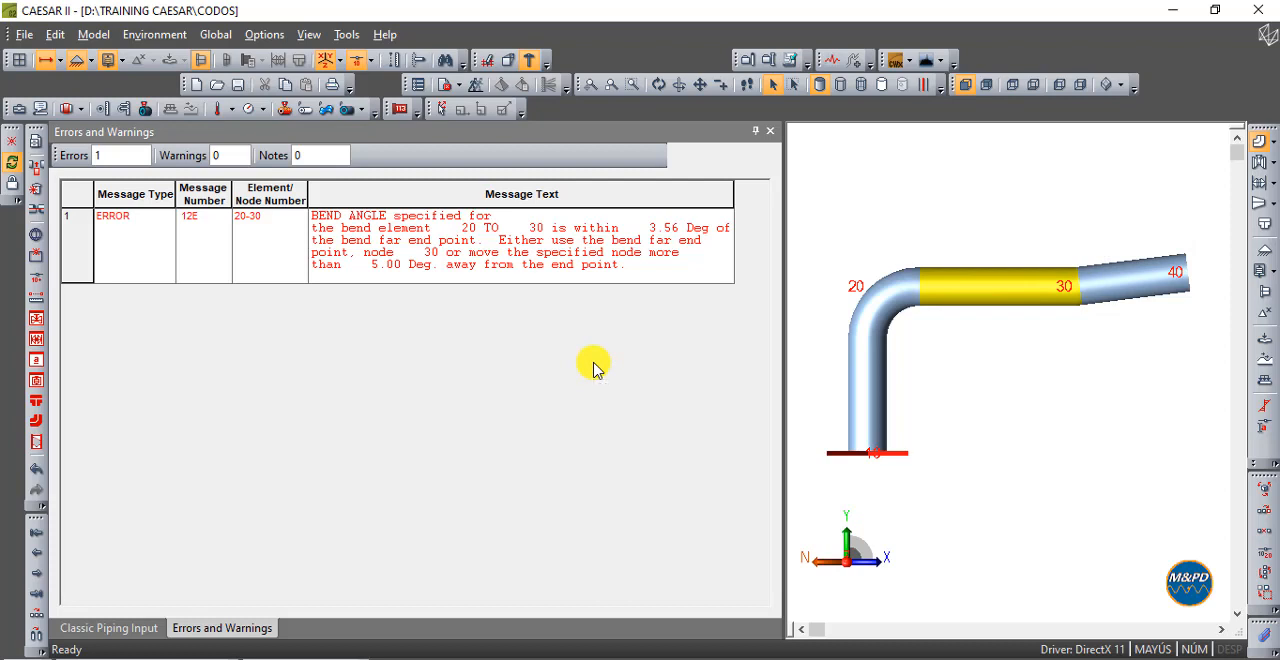
{"action": "left_click", "coordinate": [769, 130]}
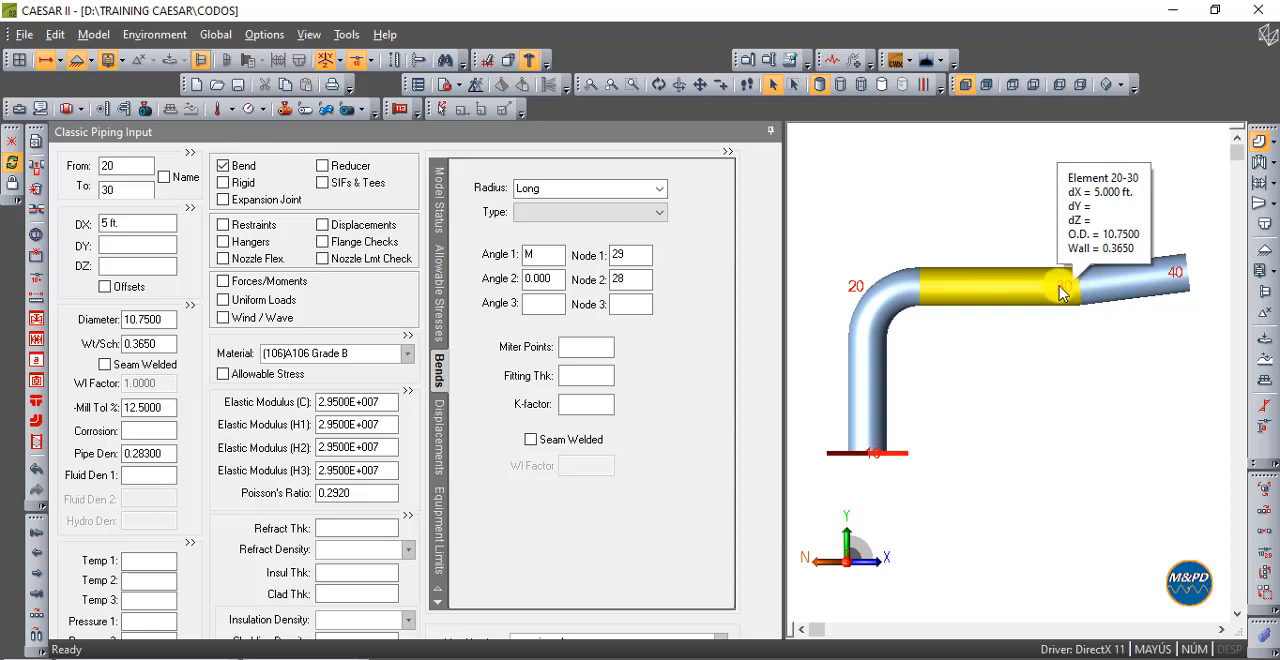
- Inspect the Node 1 and Node 2 entries in the bend data of element 20-30
{"action": "left_click", "coordinate": [638, 256]}
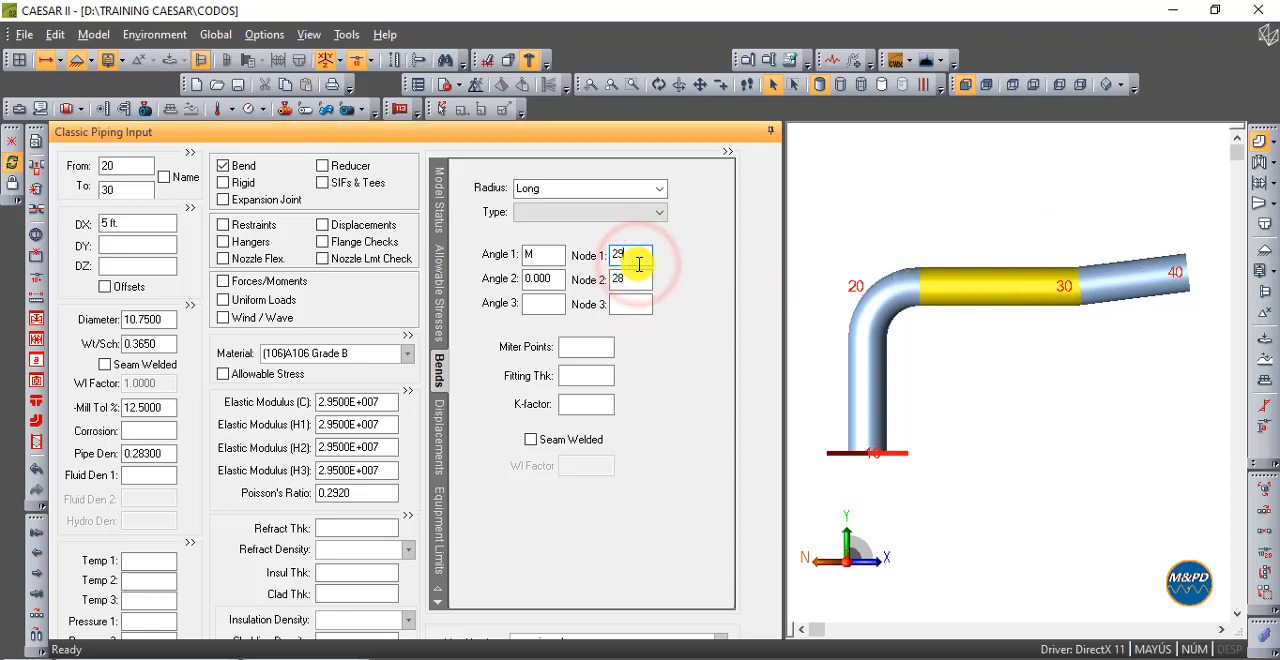
{"action": "left_click", "coordinate": [633, 278]}
{"action": "left_click", "coordinate": [636, 256]}
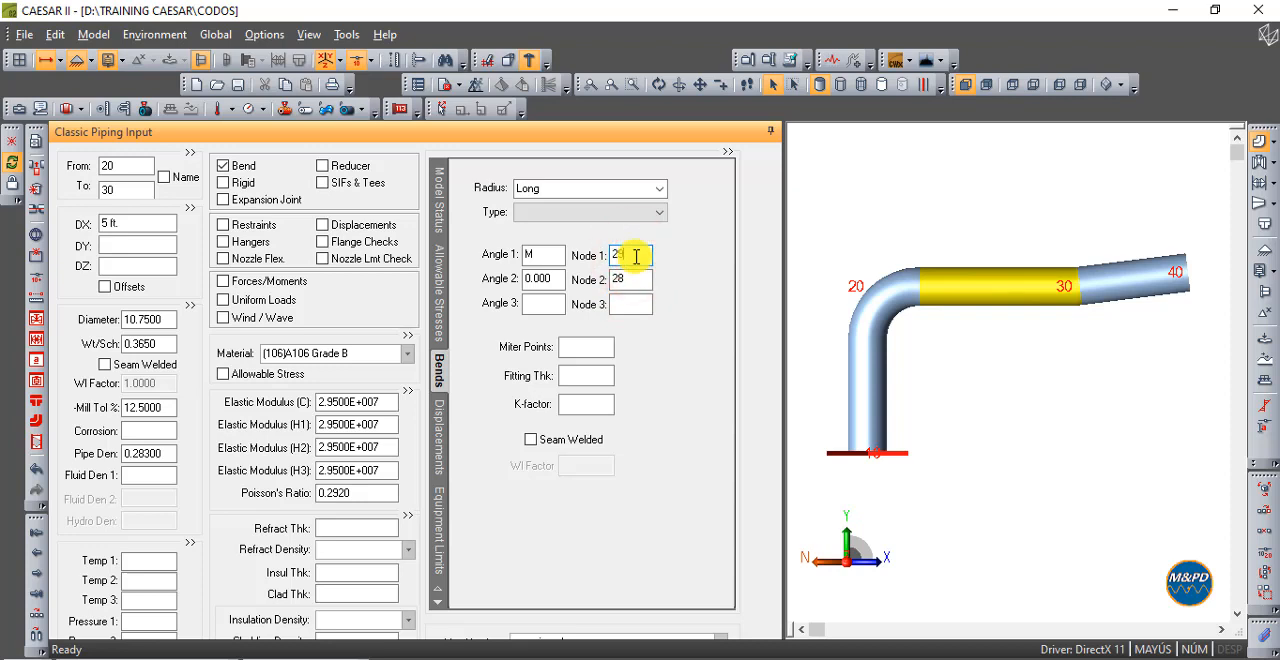
{"action": "left_click", "coordinate": [641, 275]}
{"action": "left_click", "coordinate": [643, 259]}
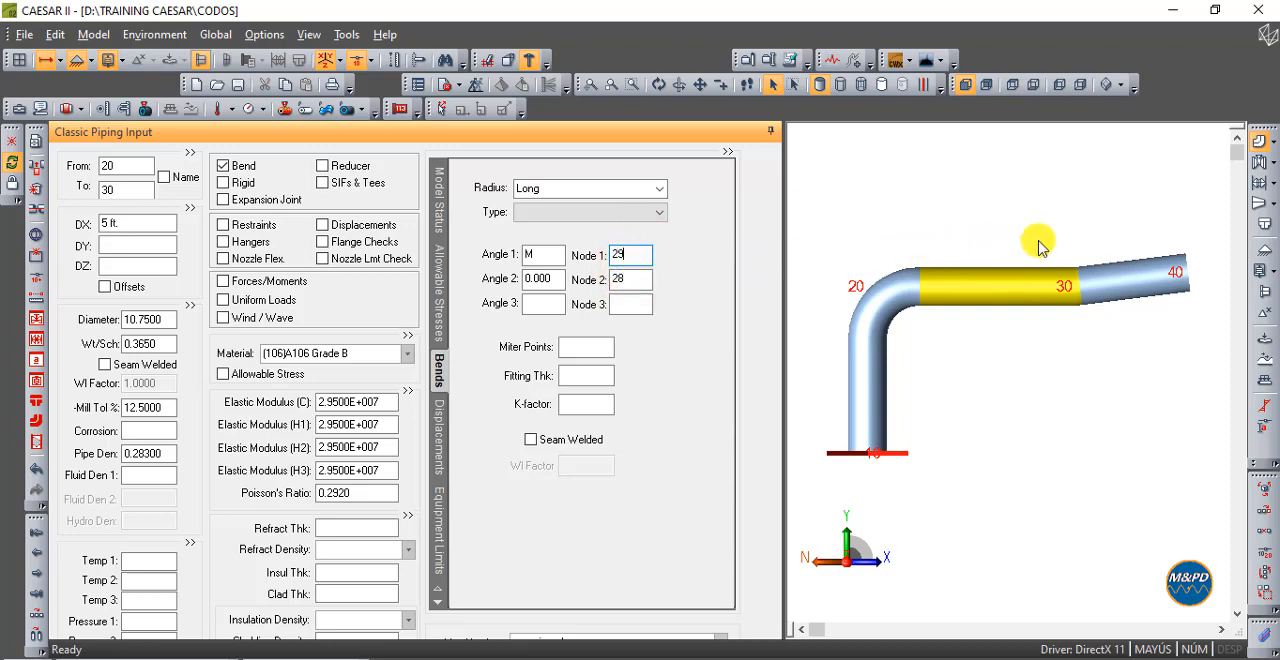
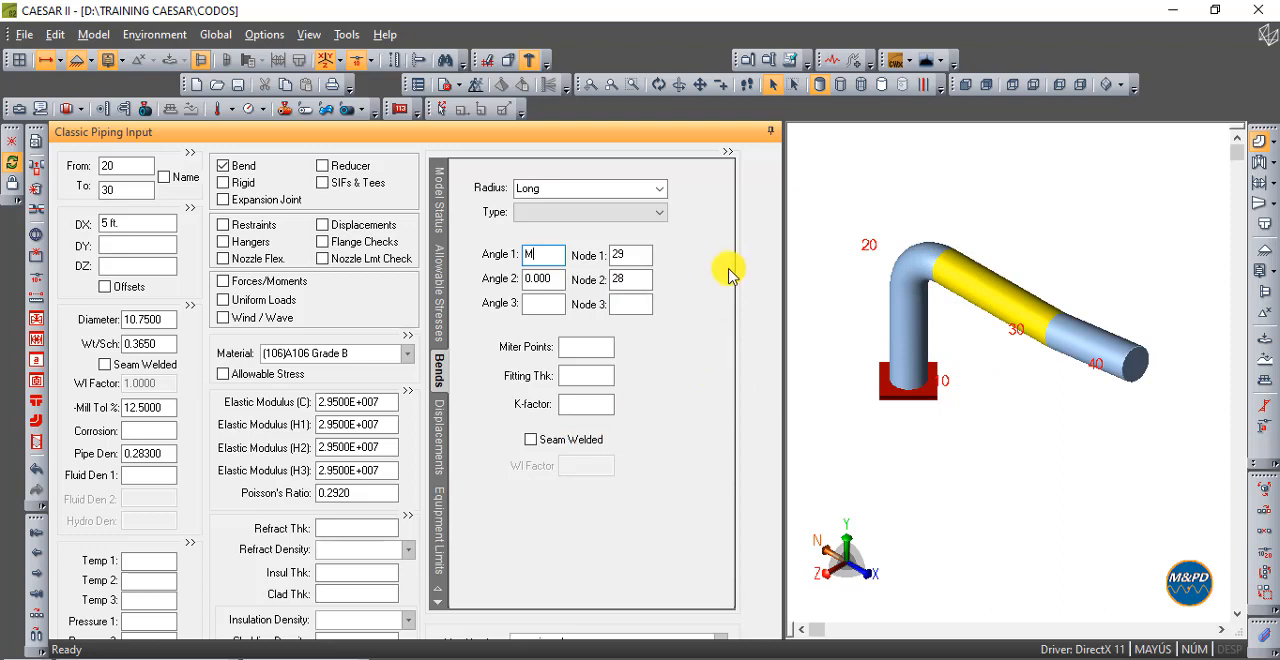
- Clear the Angle 1 and Node 1 entries in the bend data of element 20-30
{"action": "left_click", "coordinate": [558, 262]}
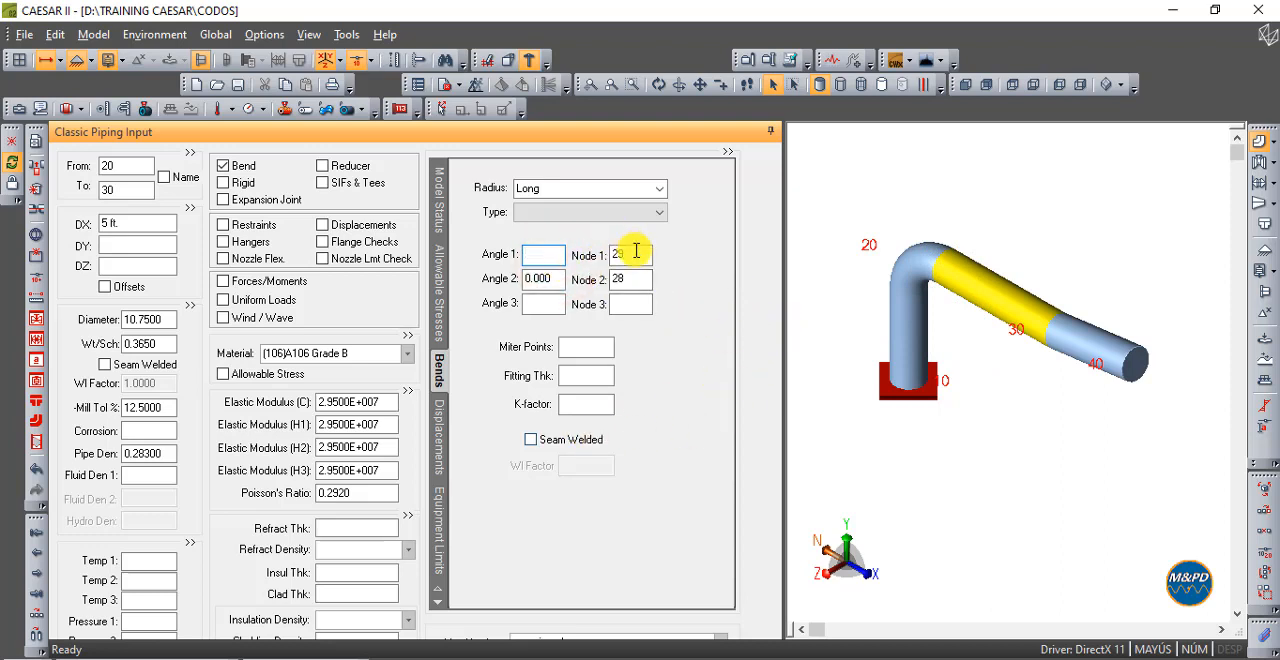
{"action": "left_click", "coordinate": [636, 252]}
{"action": "left_click", "coordinate": [543, 256]}
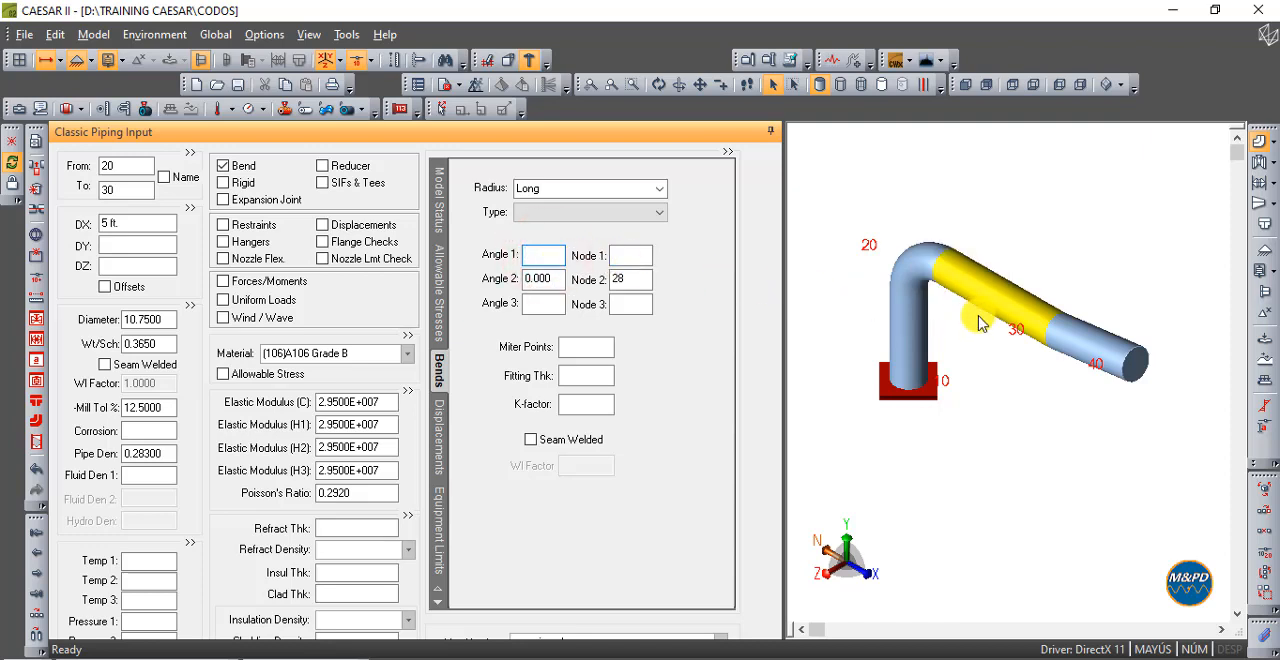
- Run the error checker on the model, examine the bend between elements 20-30 and 30-40, and close the report
{"action": "left_click", "coordinate": [966, 86]}
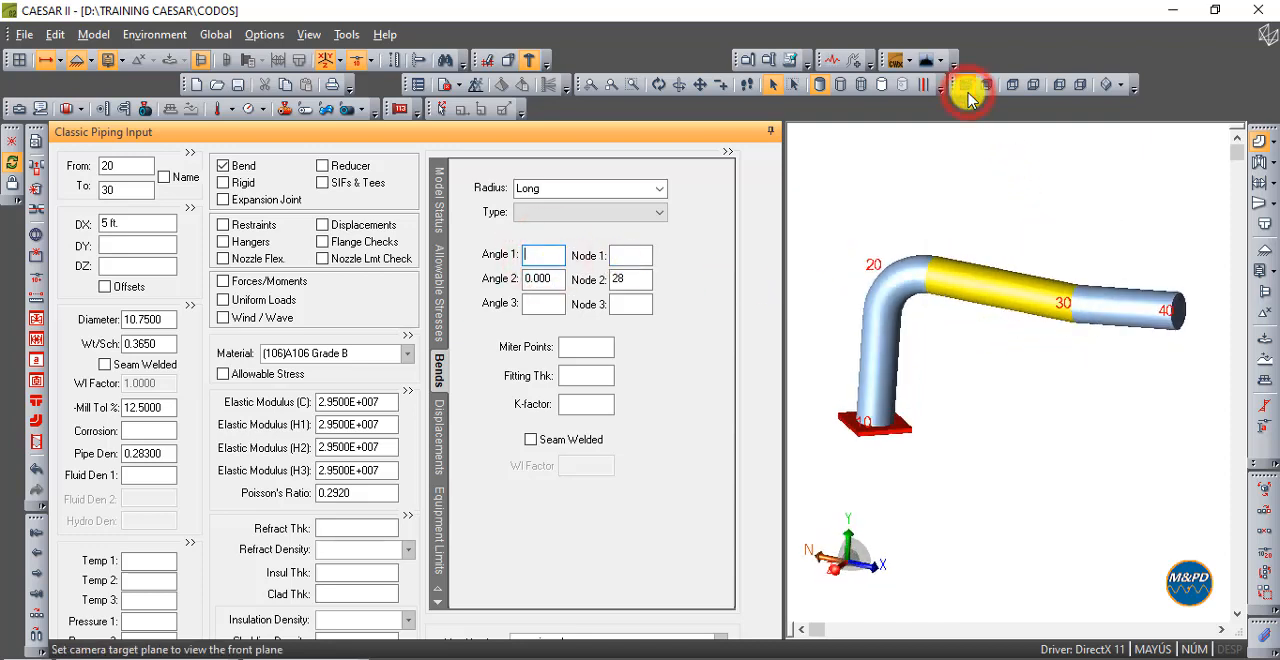
{"action": "left_click", "coordinate": [943, 165]}
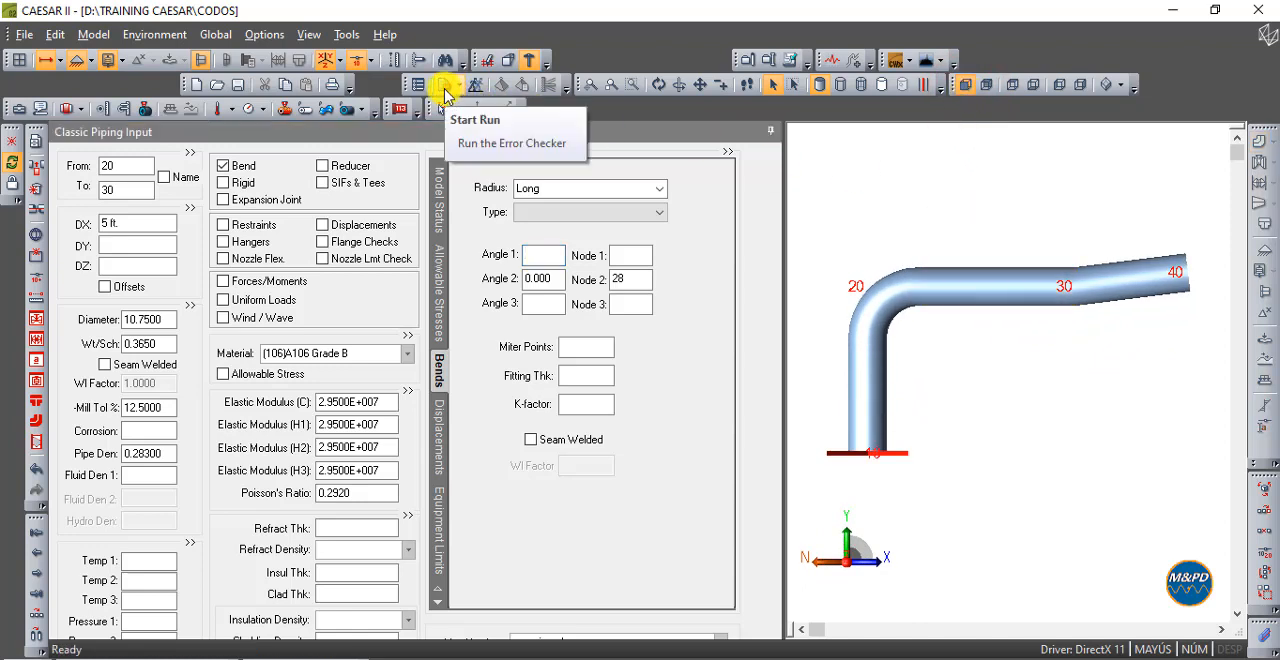
{"action": "left_click", "coordinate": [445, 90]}
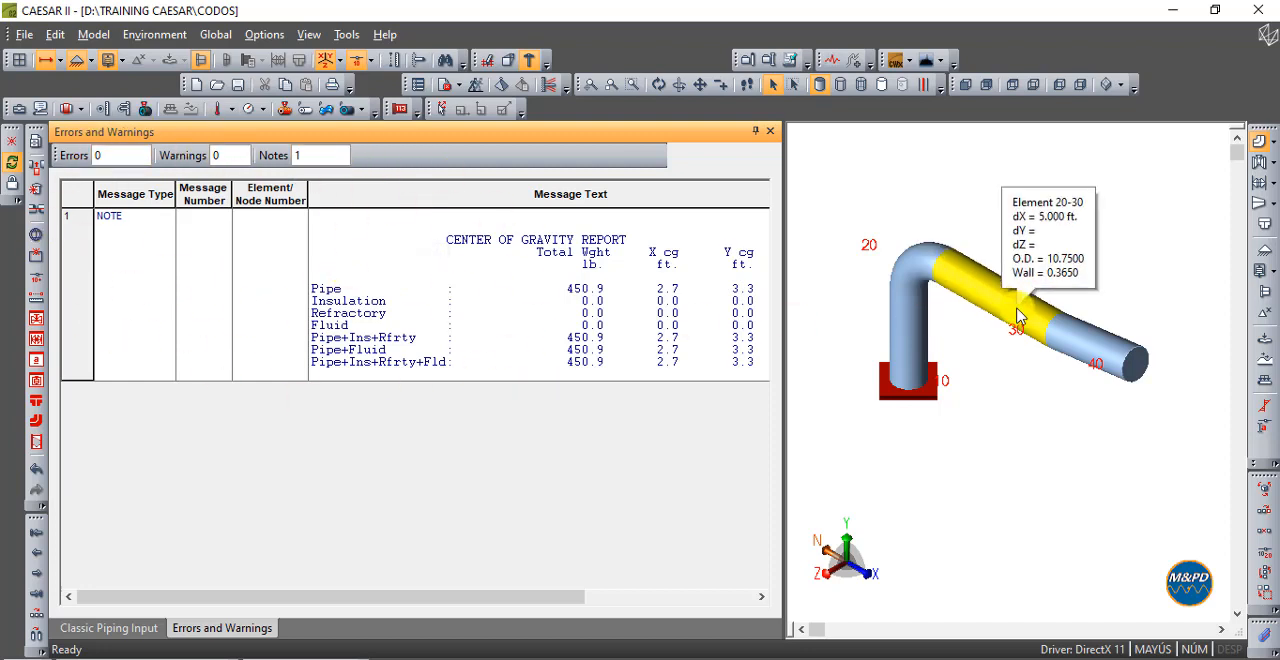
{"action": "mouse_move", "coordinate": [1080, 338]}
{"action": "mouse_move", "coordinate": [1020, 324]}
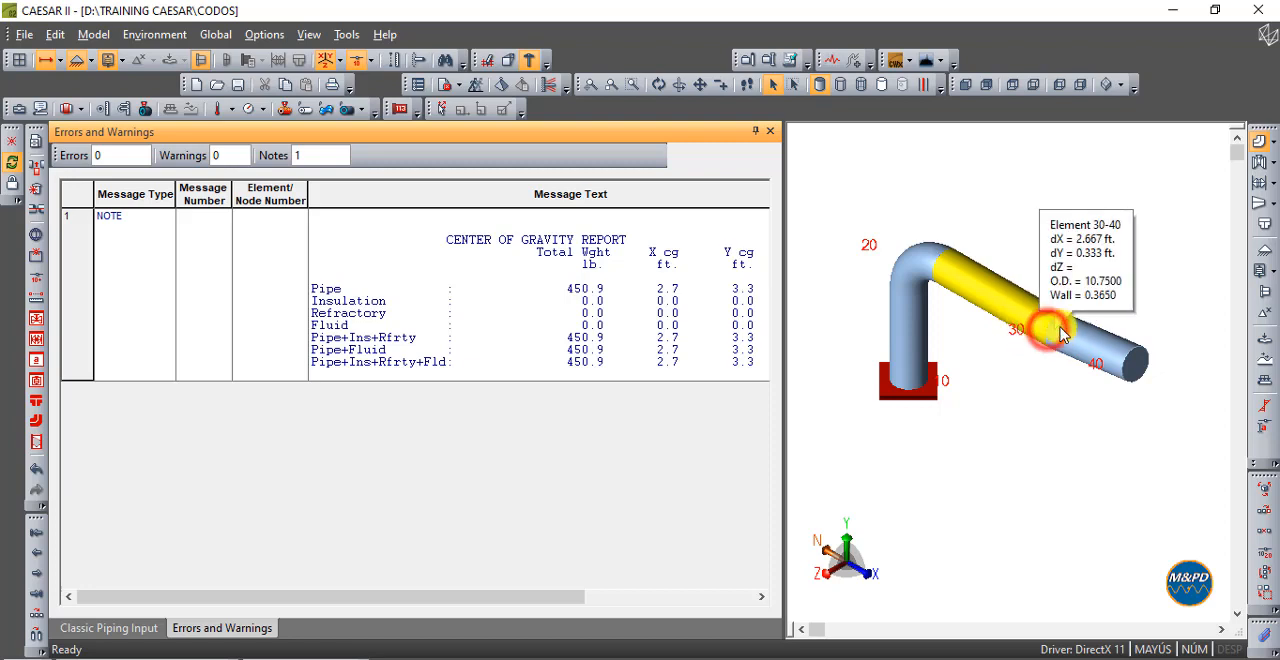
{"action": "left_click", "coordinate": [1038, 321]}
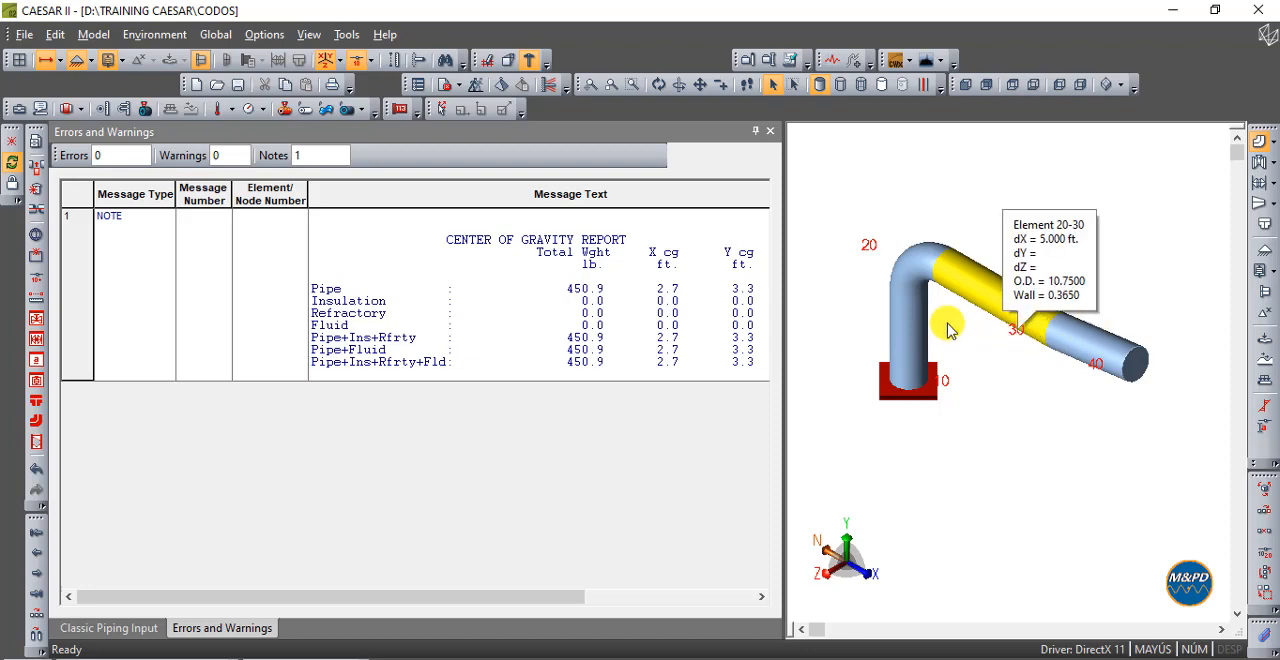
{"action": "left_click", "coordinate": [775, 134]}
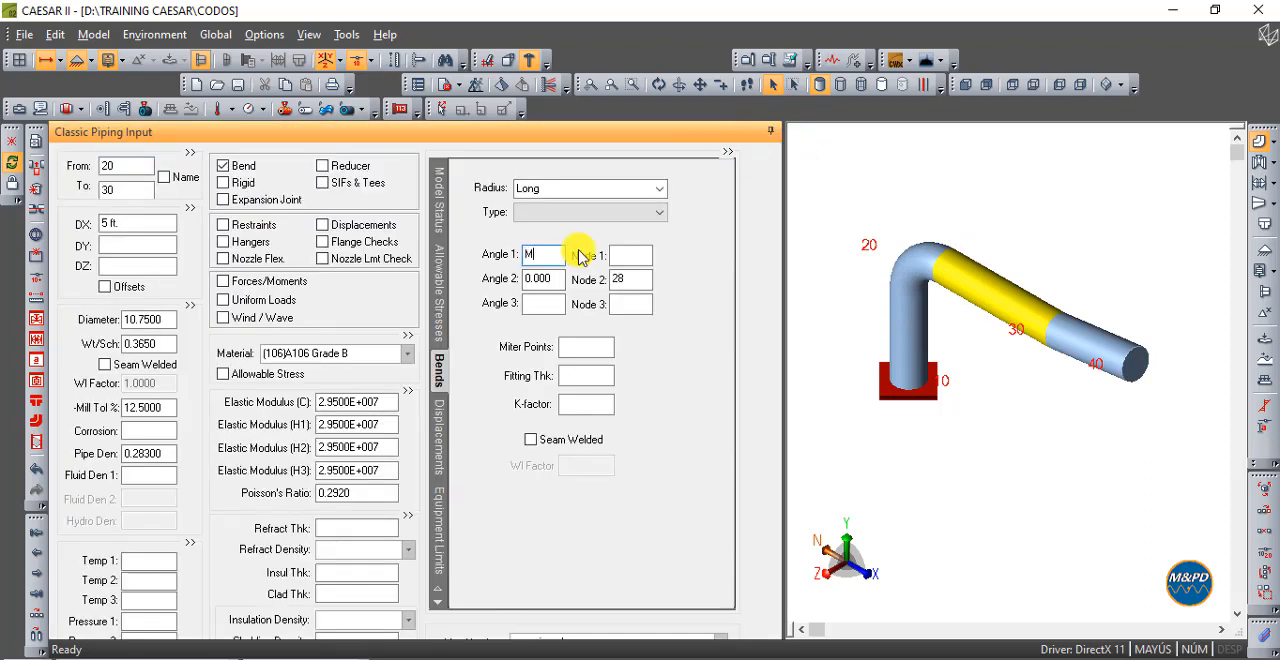
- Set Angle 1 to M and Node 1 to 29 on bend element 20-30, and recheck the model for errors
{"action": "left_click", "coordinate": [645, 262]}
{"action": "type", "text": "29"}
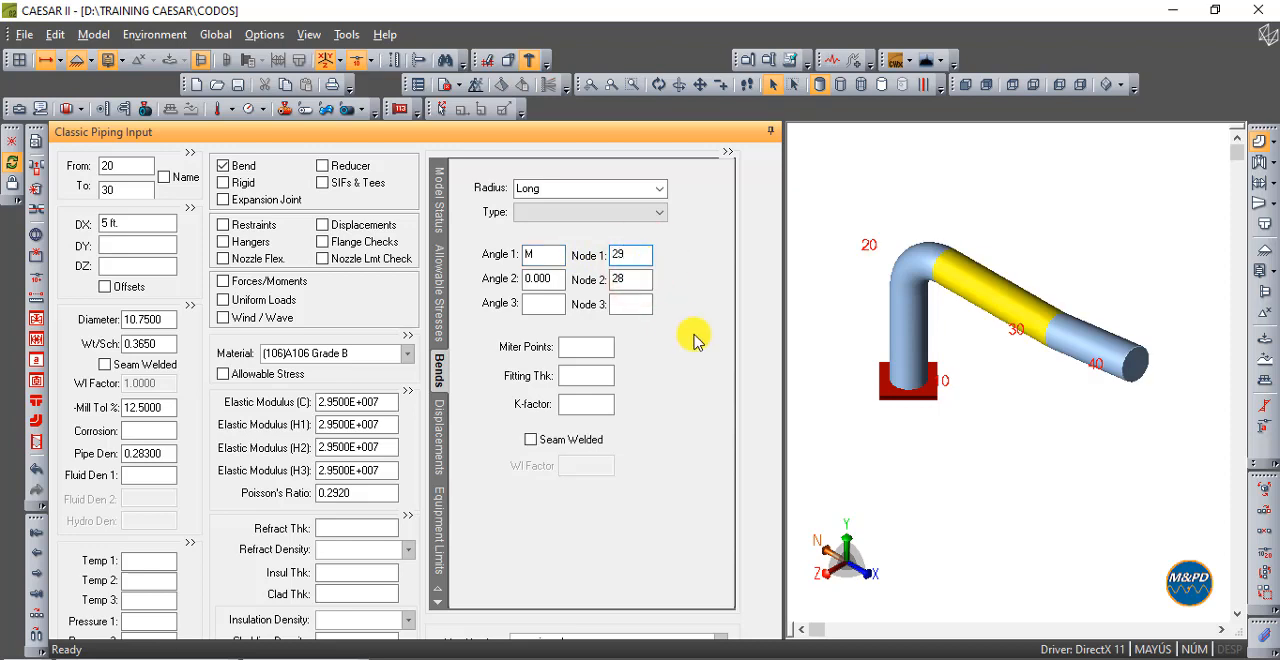
{"action": "left_click", "coordinate": [441, 86]}
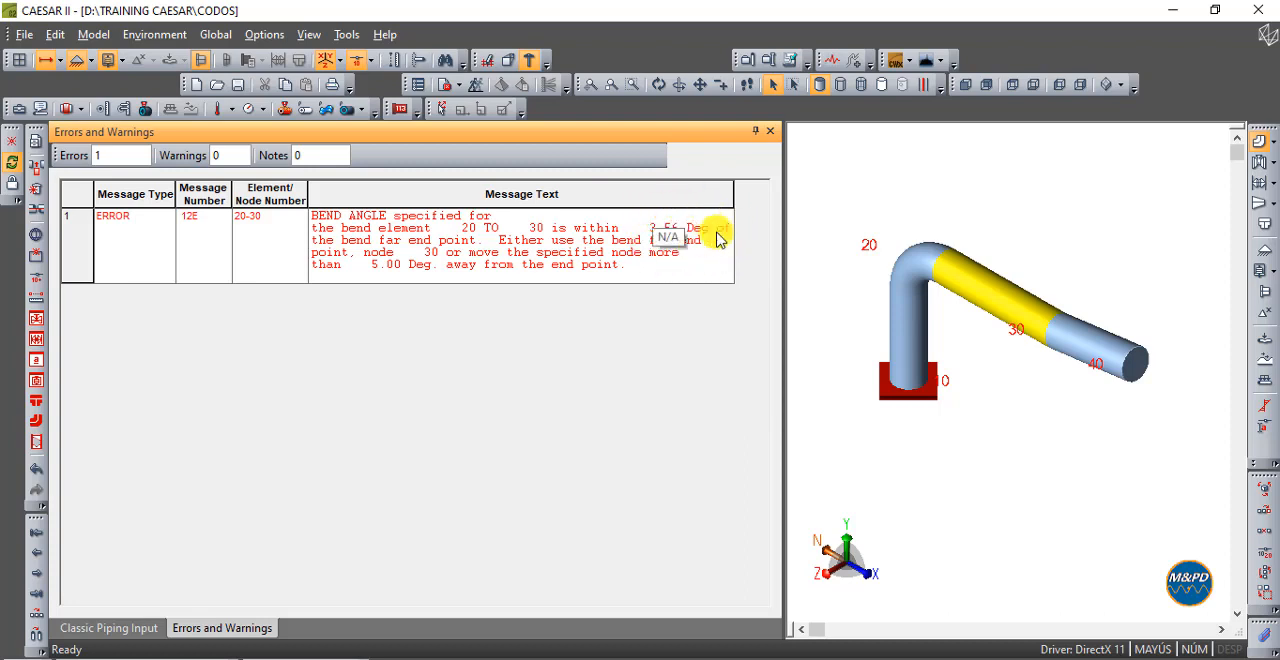
{"action": "left_click", "coordinate": [1022, 329]}
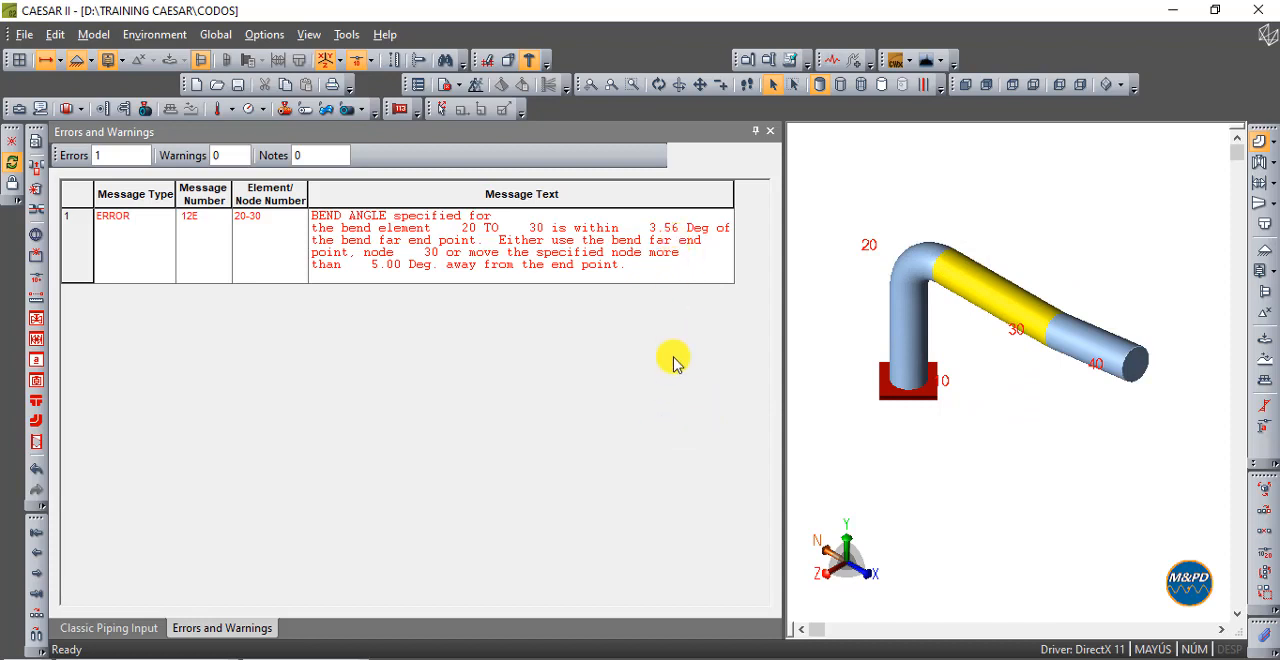
{"action": "left_click", "coordinate": [769, 130]}
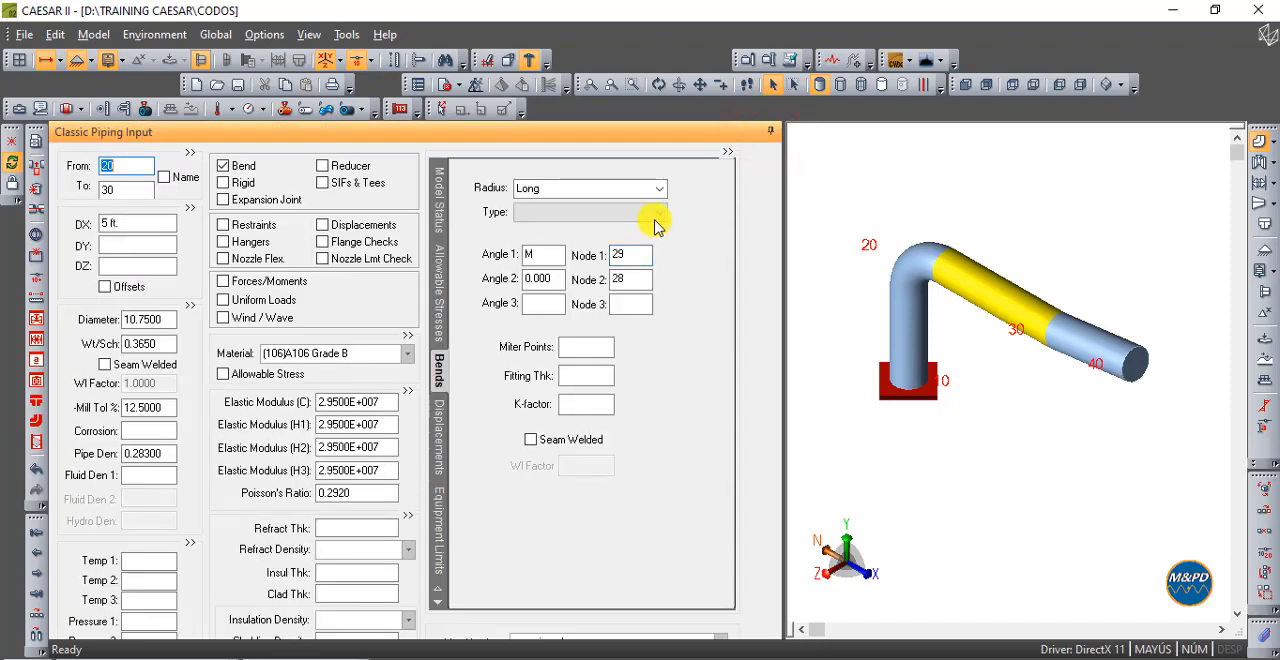
- Remove the Angle 1 and Node 1 values from bend element 20-30 again, and rerun the error check
{"action": "left_click", "coordinate": [528, 258]}
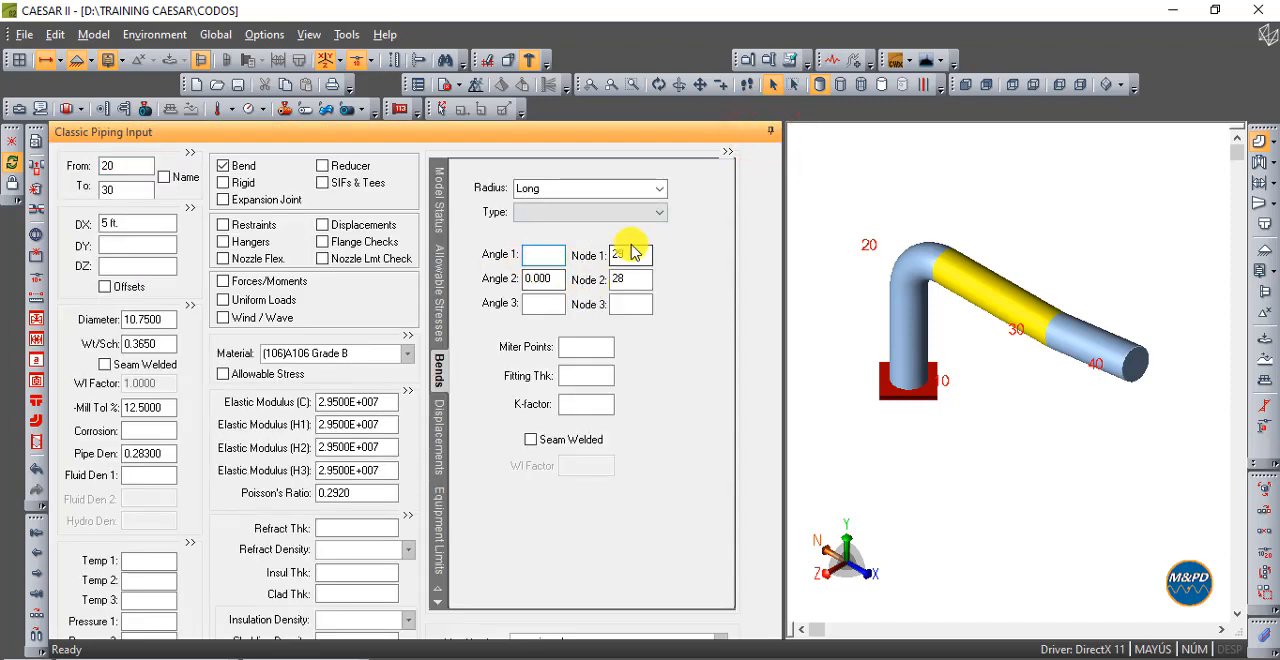
{"action": "left_click", "coordinate": [633, 255]}
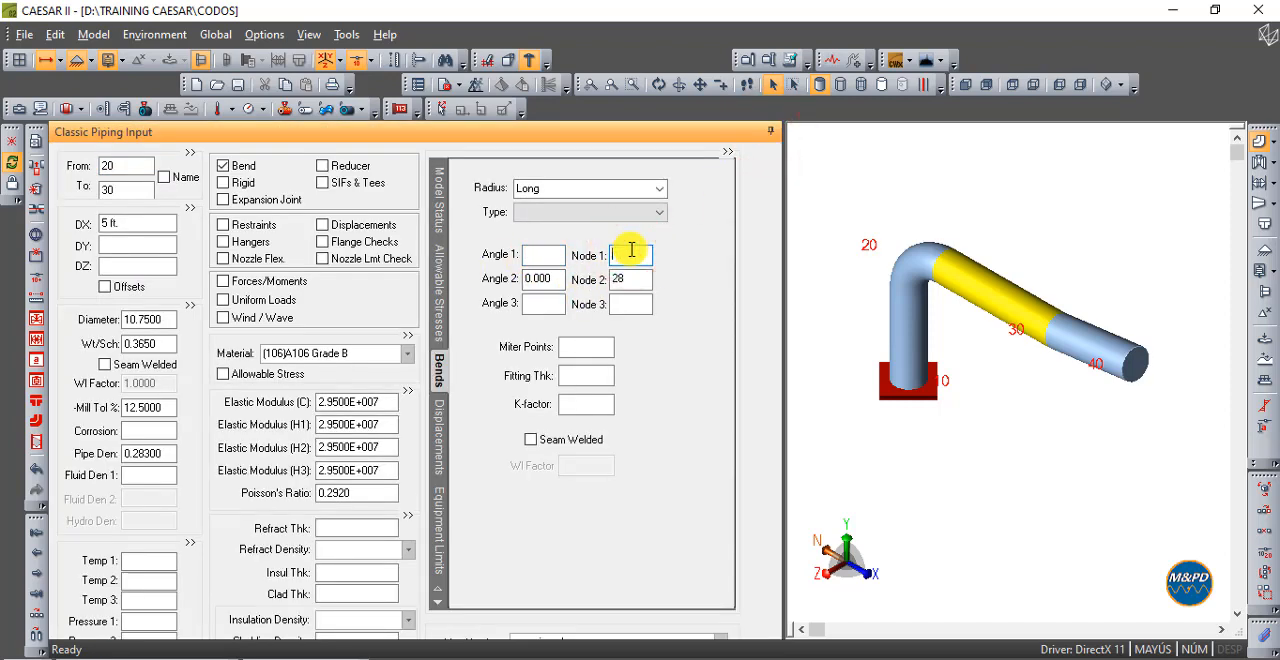
{"action": "left_click", "coordinate": [553, 254]}
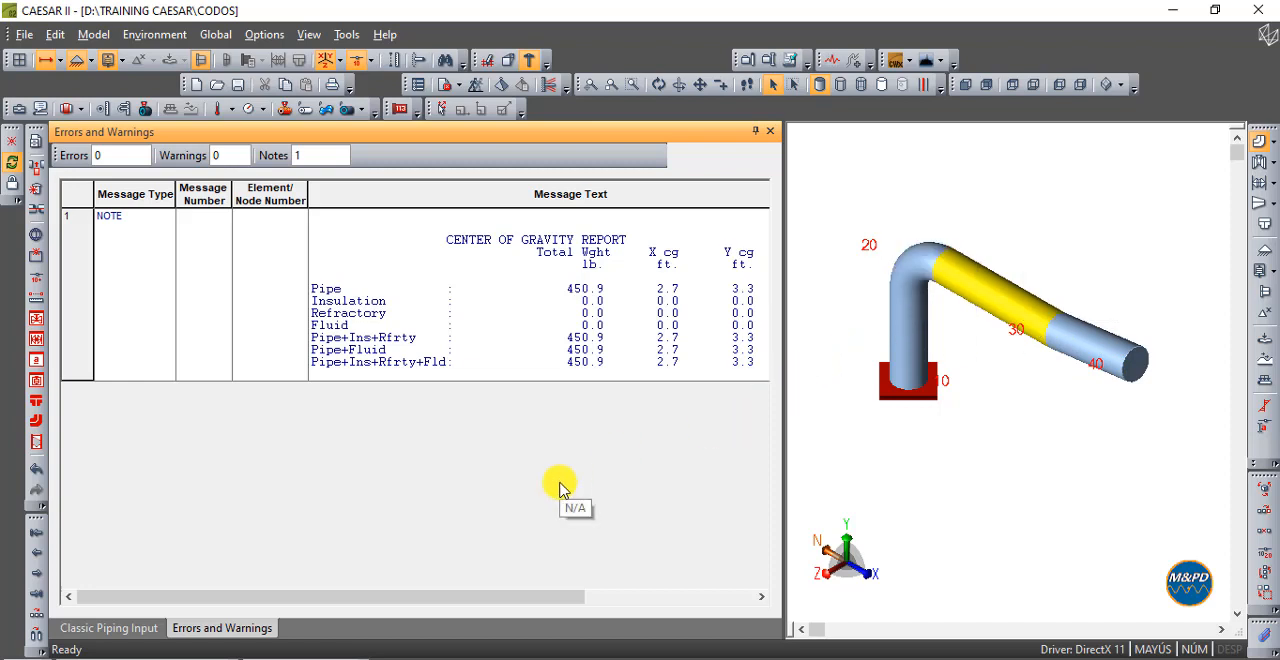
{"action": "left_click", "coordinate": [774, 132]}
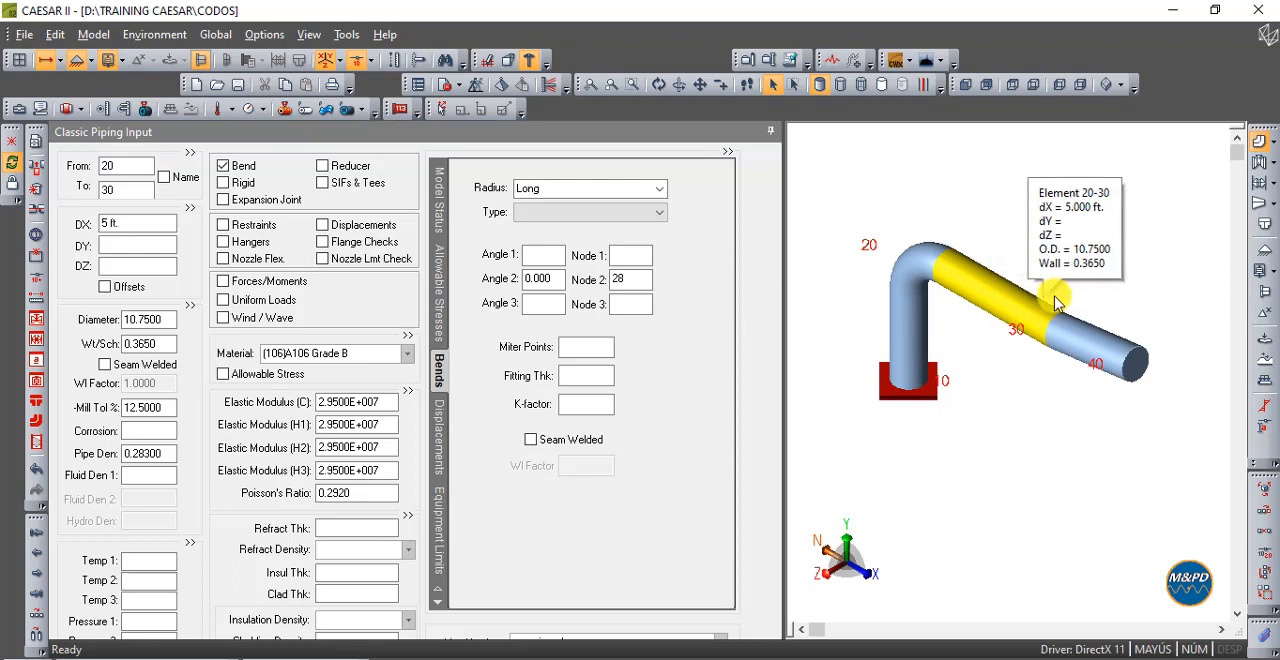
- Set the DY of the sloped element 30-40 to 2 in
{"action": "left_click", "coordinate": [1075, 335]}
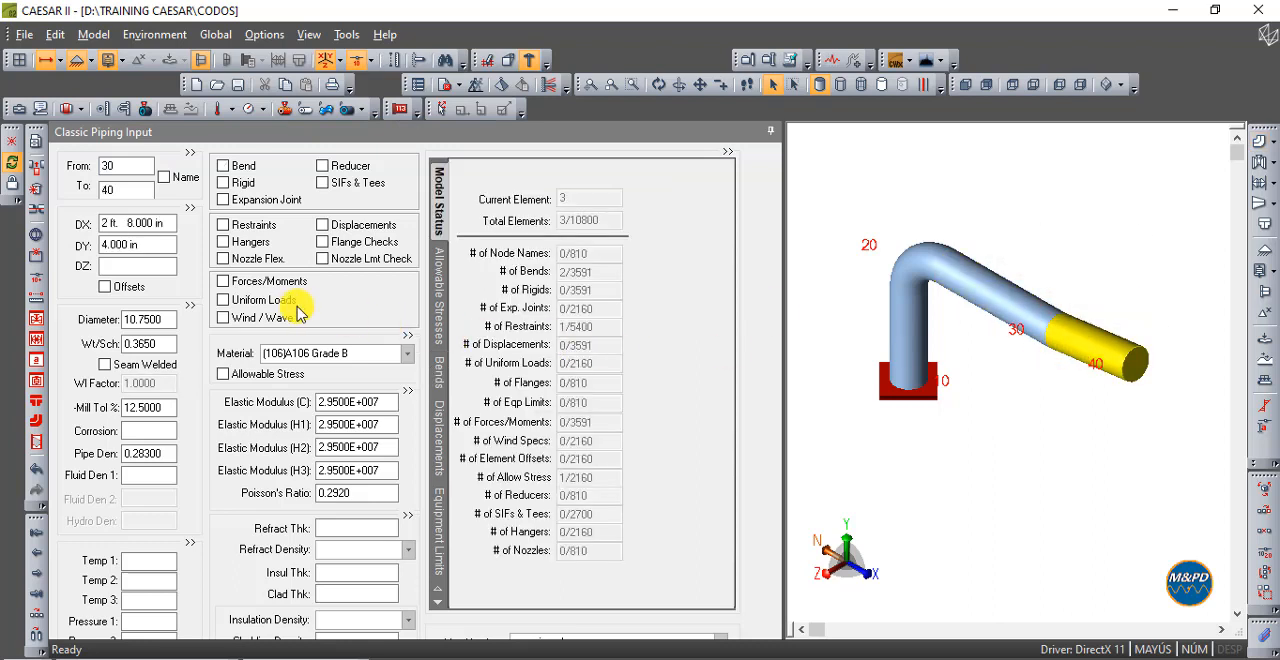
{"action": "left_click", "coordinate": [163, 246]}
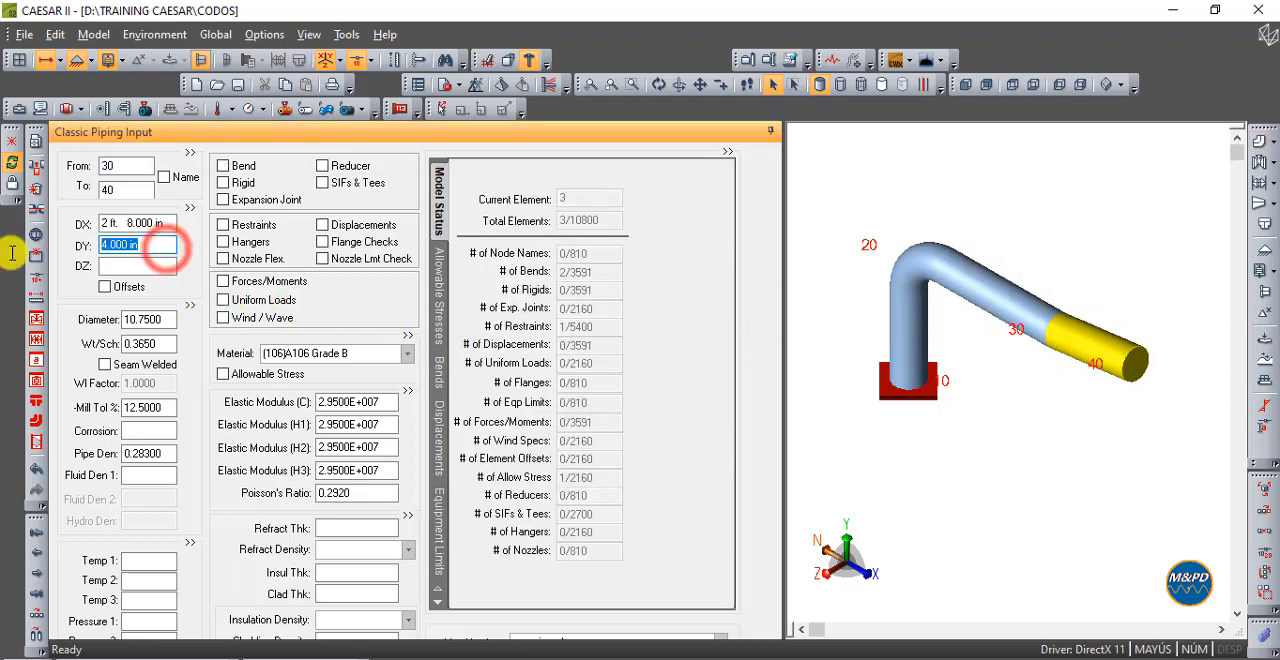
{"action": "type", "text": "2"}
{"action": "key", "text": "Tab"}
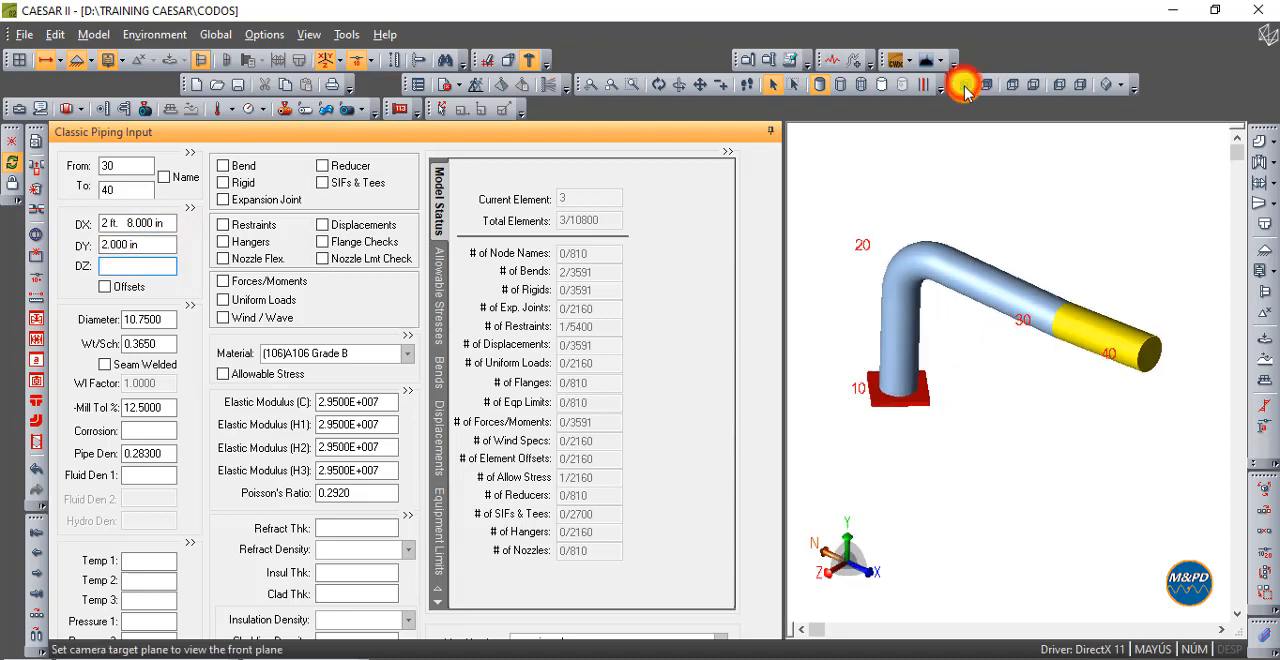
- Run the error checker, read the full bend angle message for element 20-30, and close the error list
{"action": "left_click", "coordinate": [965, 84]}
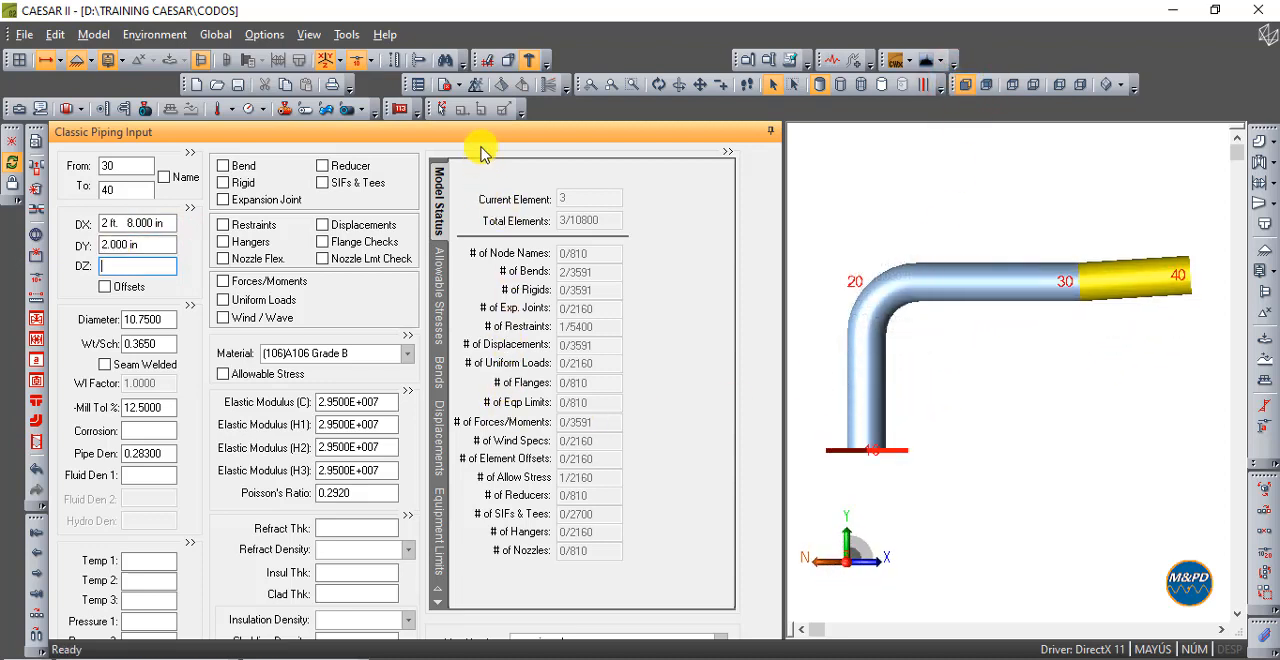
{"action": "left_click", "coordinate": [445, 84]}
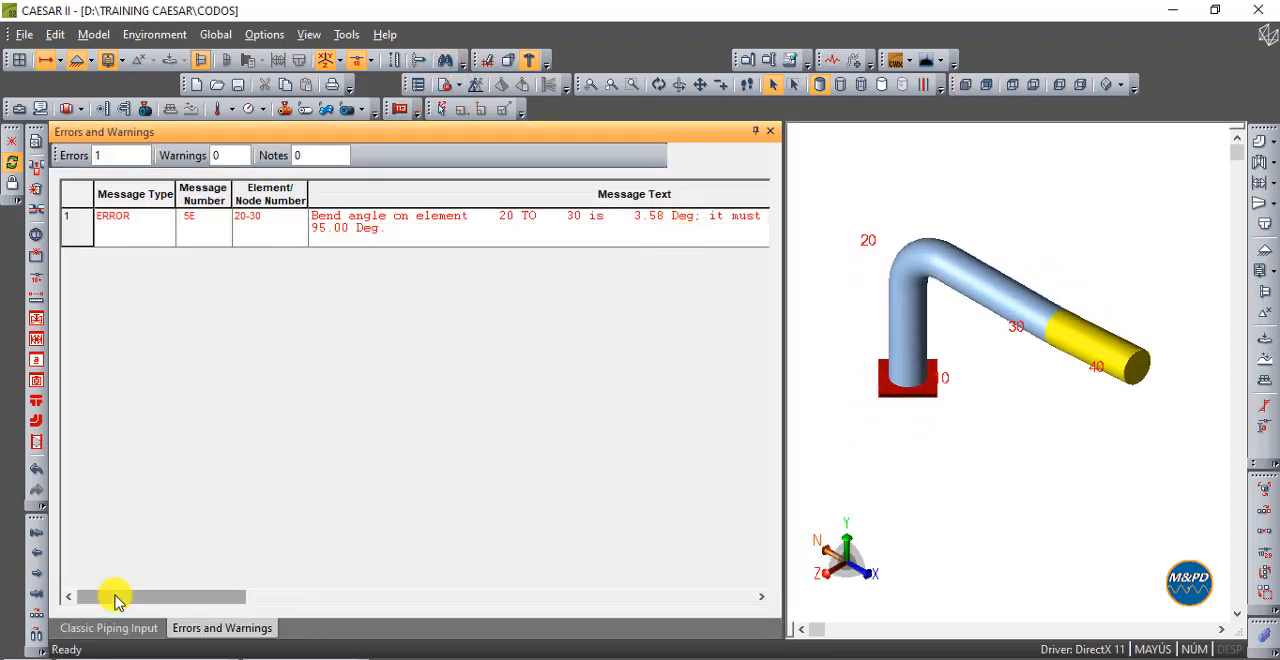
{"action": "left_click_drag", "start_coordinate": [125, 595], "coordinate": [347, 600]}
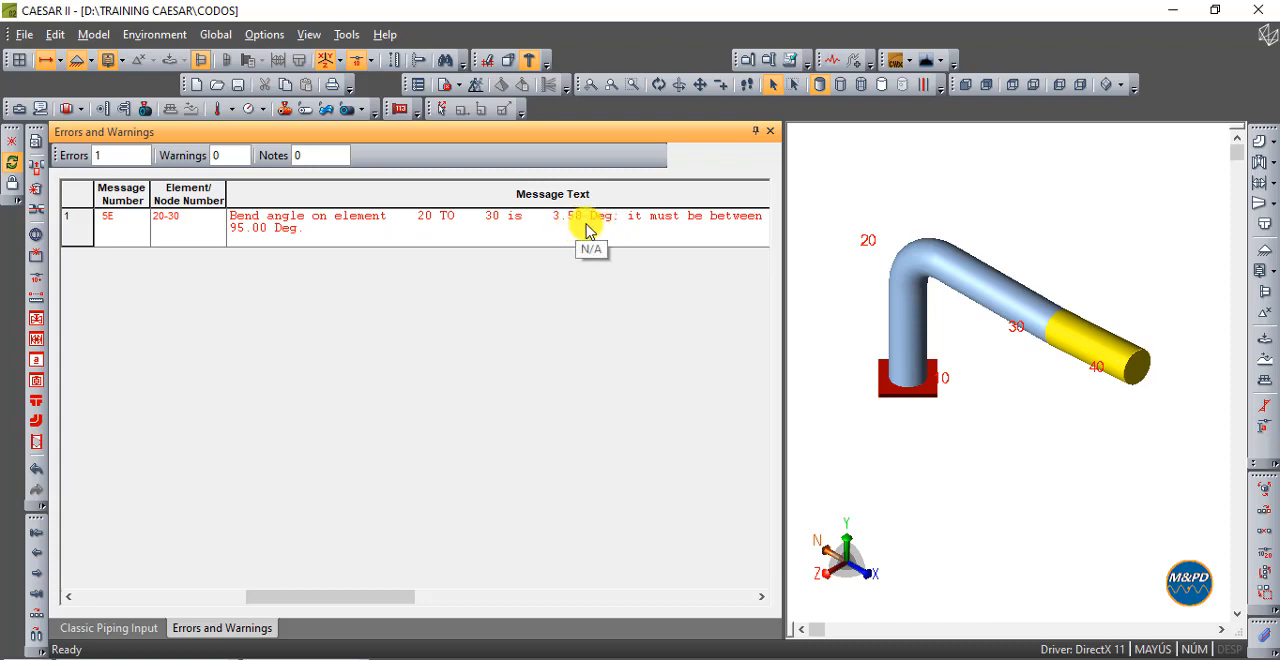
{"action": "left_click_drag", "start_coordinate": [402, 600], "coordinate": [733, 580]}
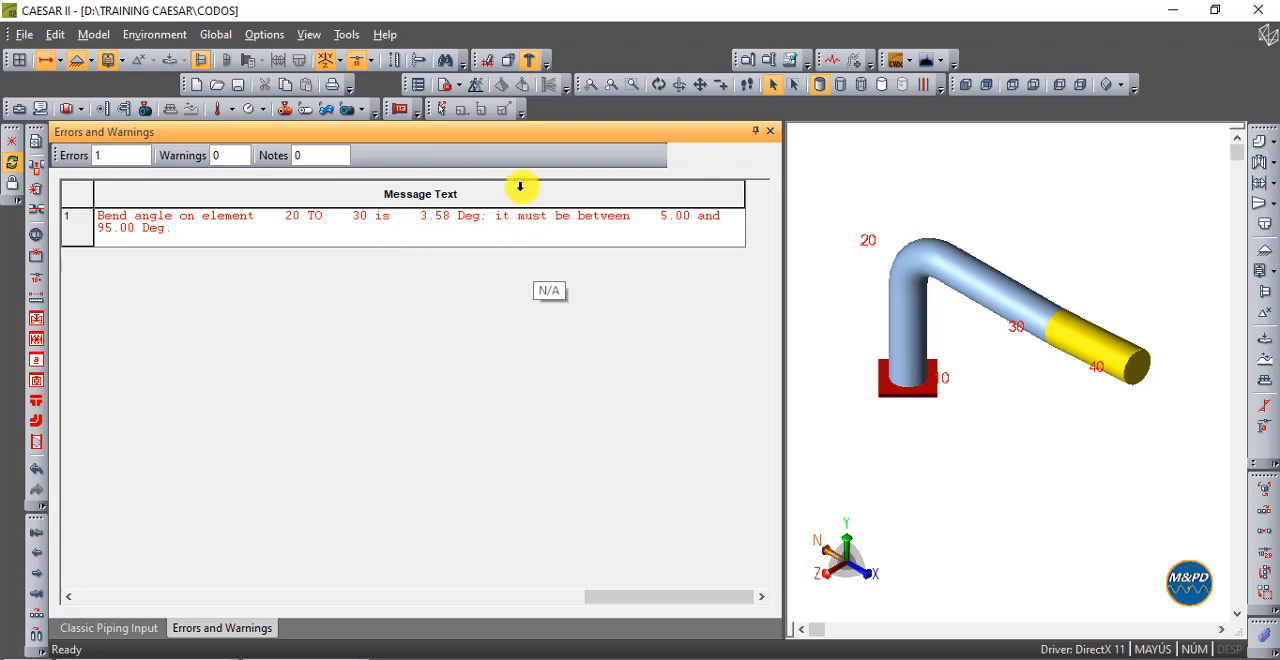
{"action": "left_click", "coordinate": [770, 131]}
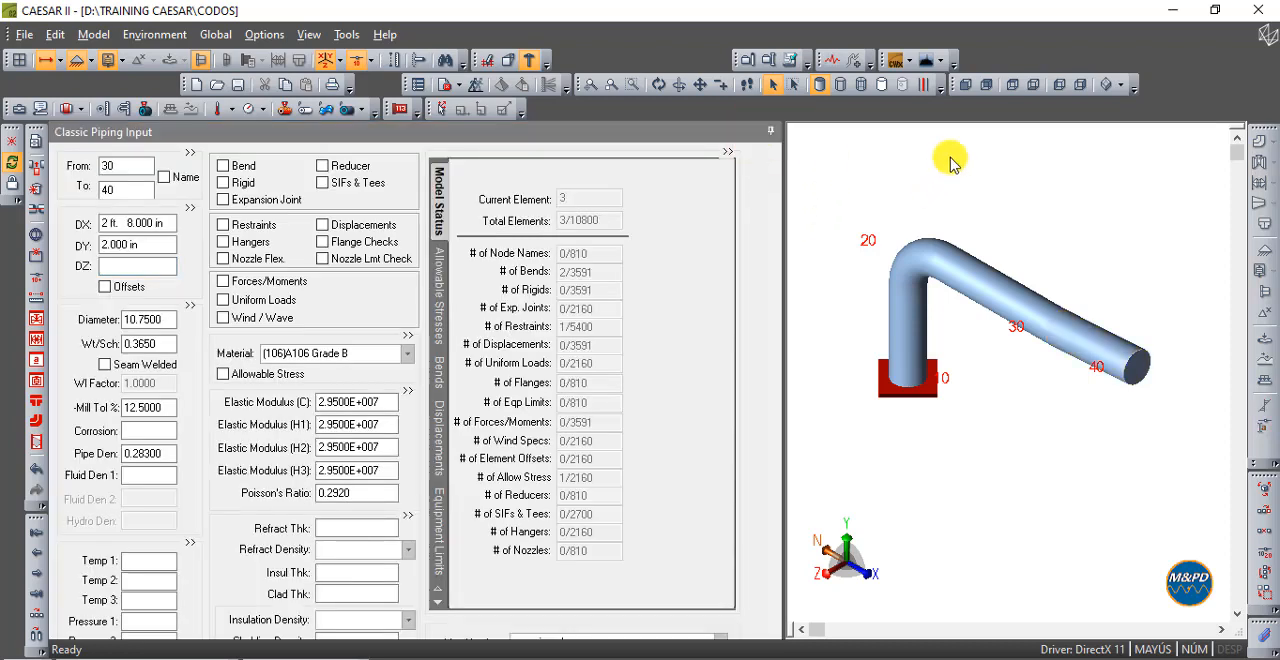
- Change the direction of element 30-40 by setting DX to -2 in and DY to 36 in
{"action": "left_click", "coordinate": [965, 84]}
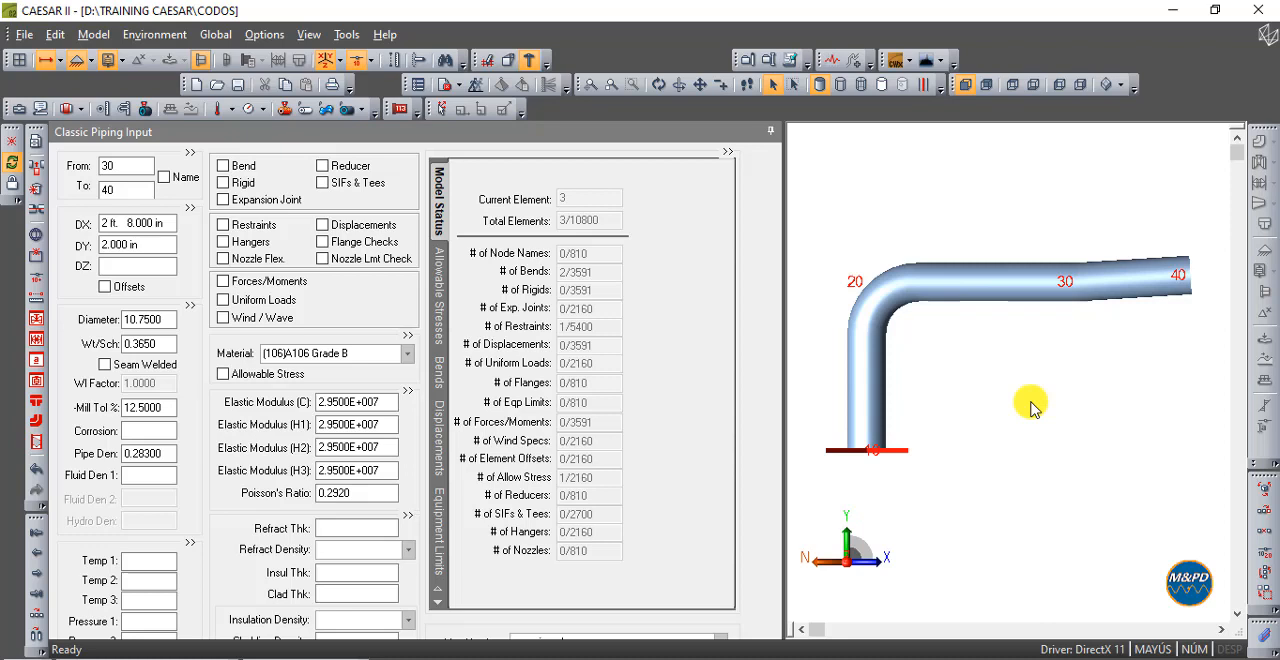
{"action": "left_click", "coordinate": [1108, 277]}
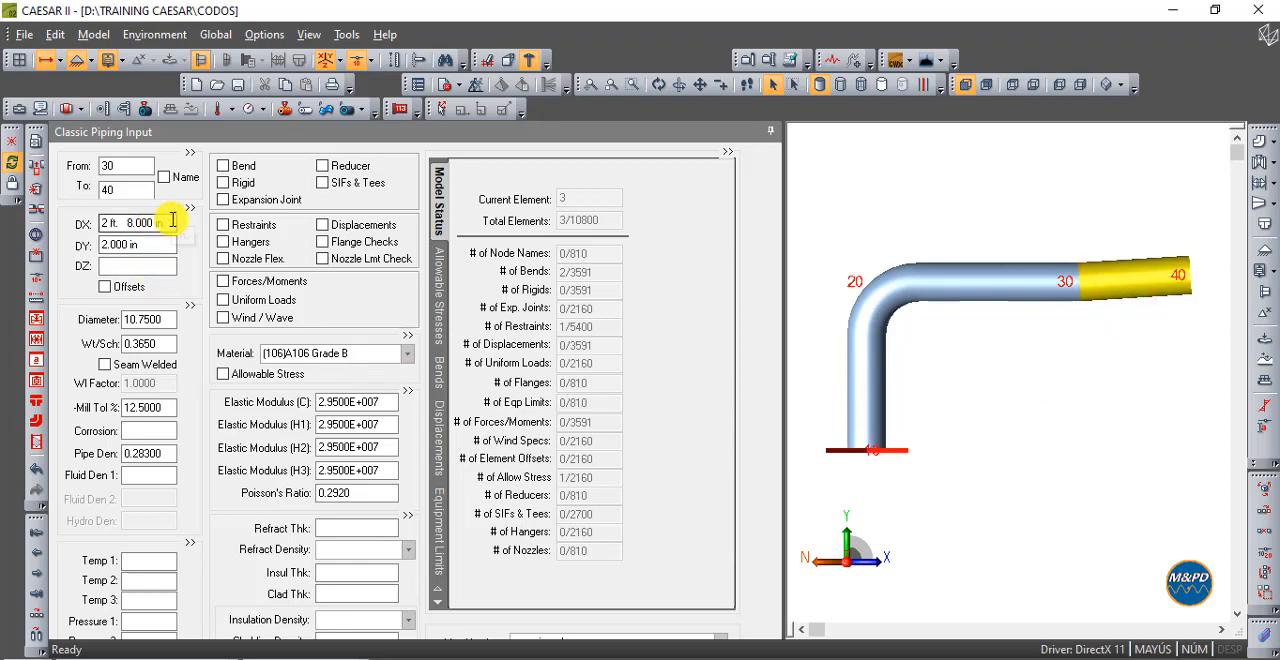
{"action": "left_click_drag", "start_coordinate": [172, 222], "coordinate": [88, 206]}
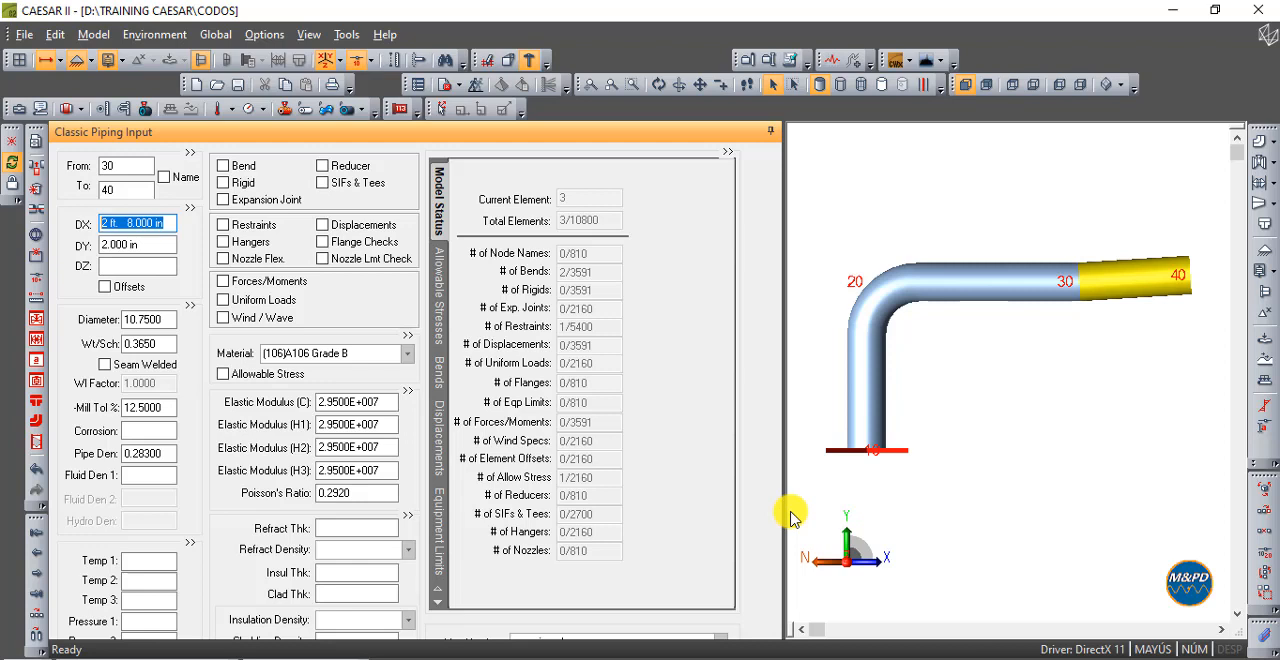
{"action": "key", "text": "F10"}
{"action": "type", "text": "-2"}
{"action": "key", "text": "Tab"}
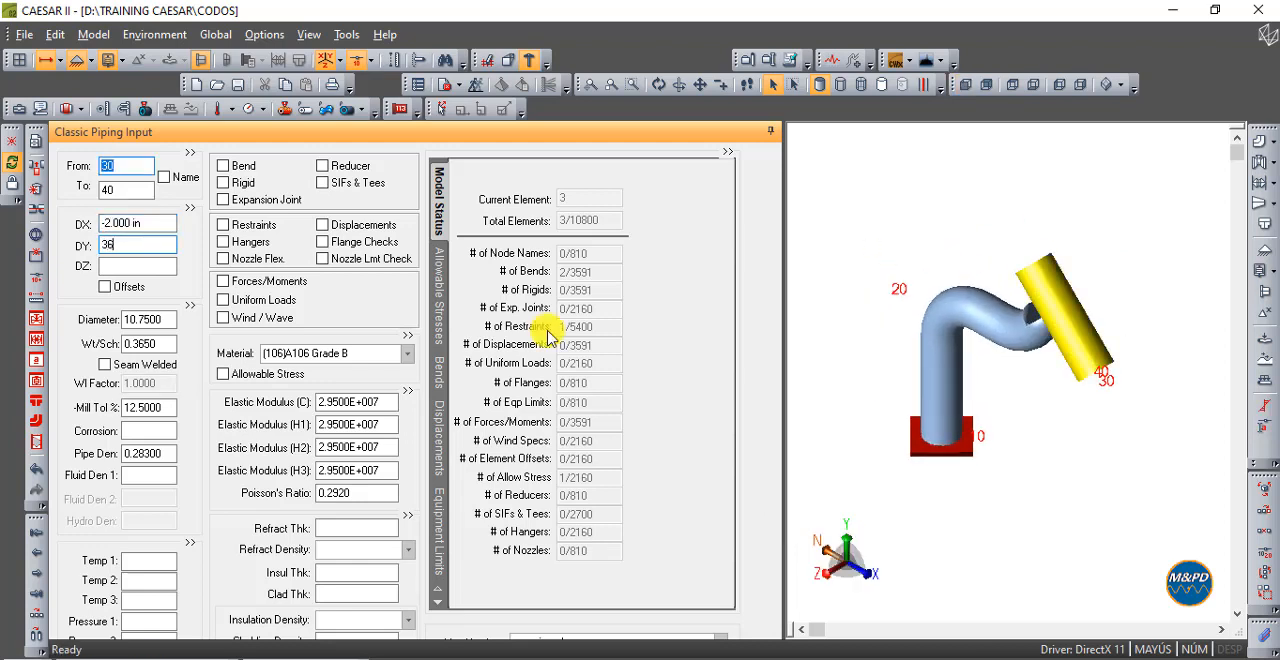
{"action": "type", "text": "36"}
{"action": "key", "text": "Tab"}
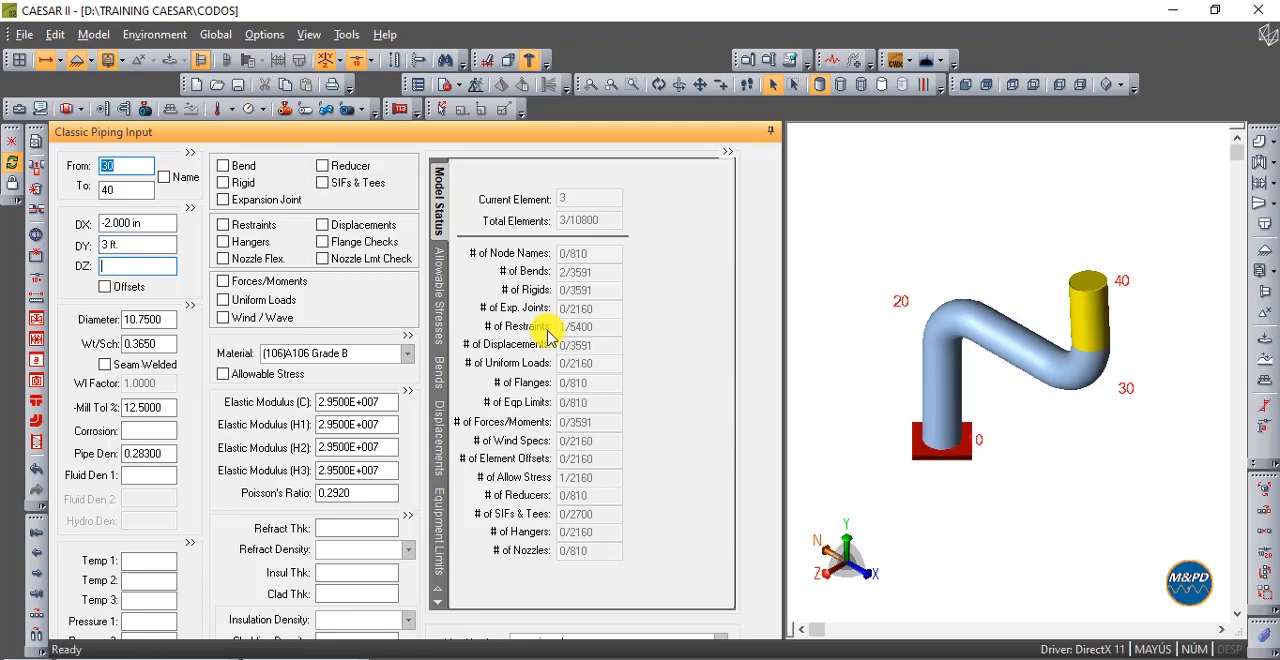
- Check the model with the reoriented element 30-40 for errors, and close the report
{"action": "left_click", "coordinate": [966, 85]}
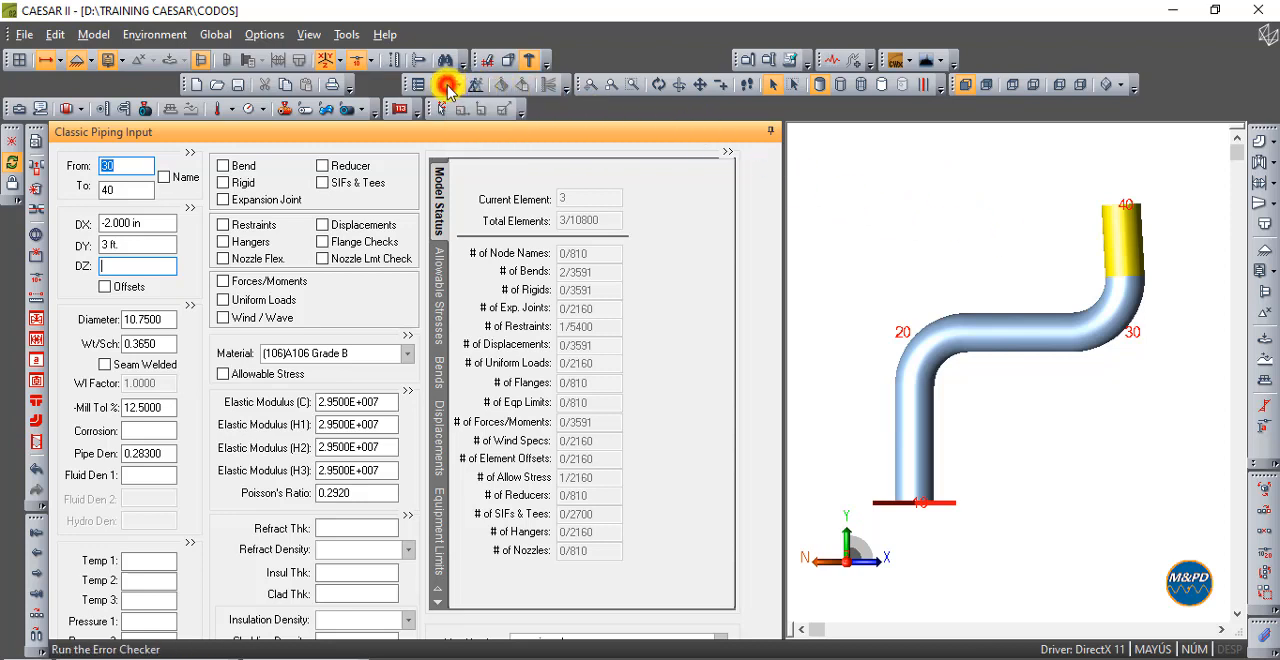
{"action": "left_click", "coordinate": [446, 86]}
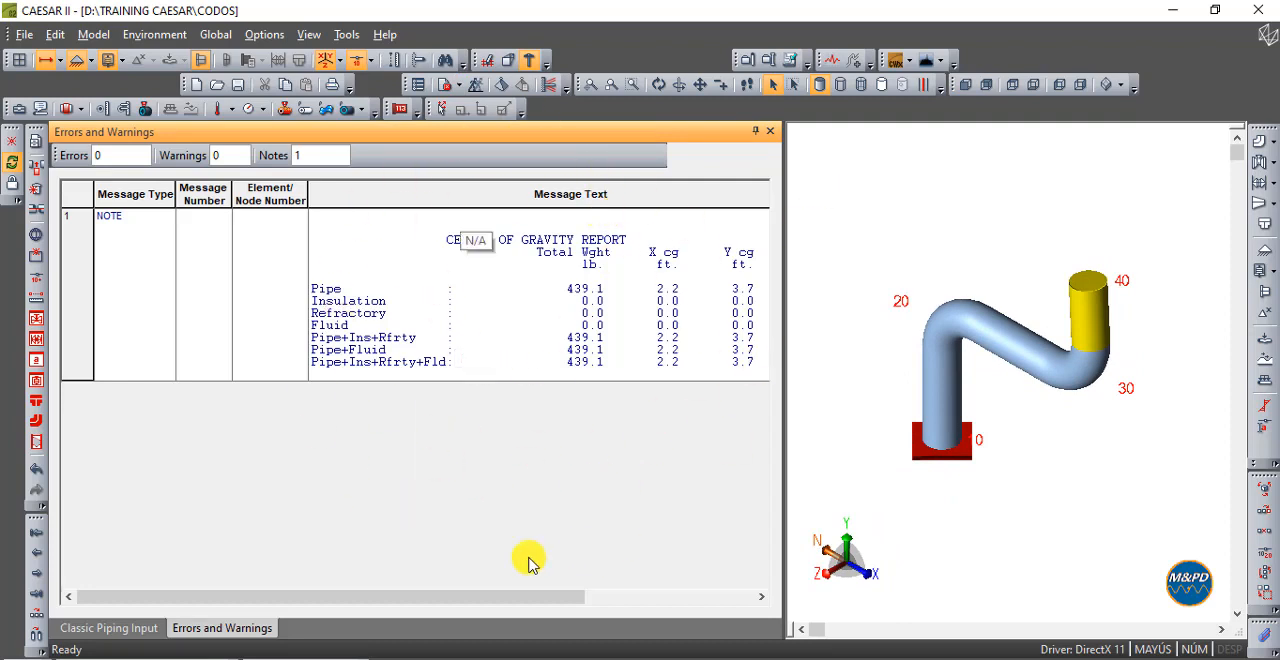
{"action": "left_click", "coordinate": [773, 132]}
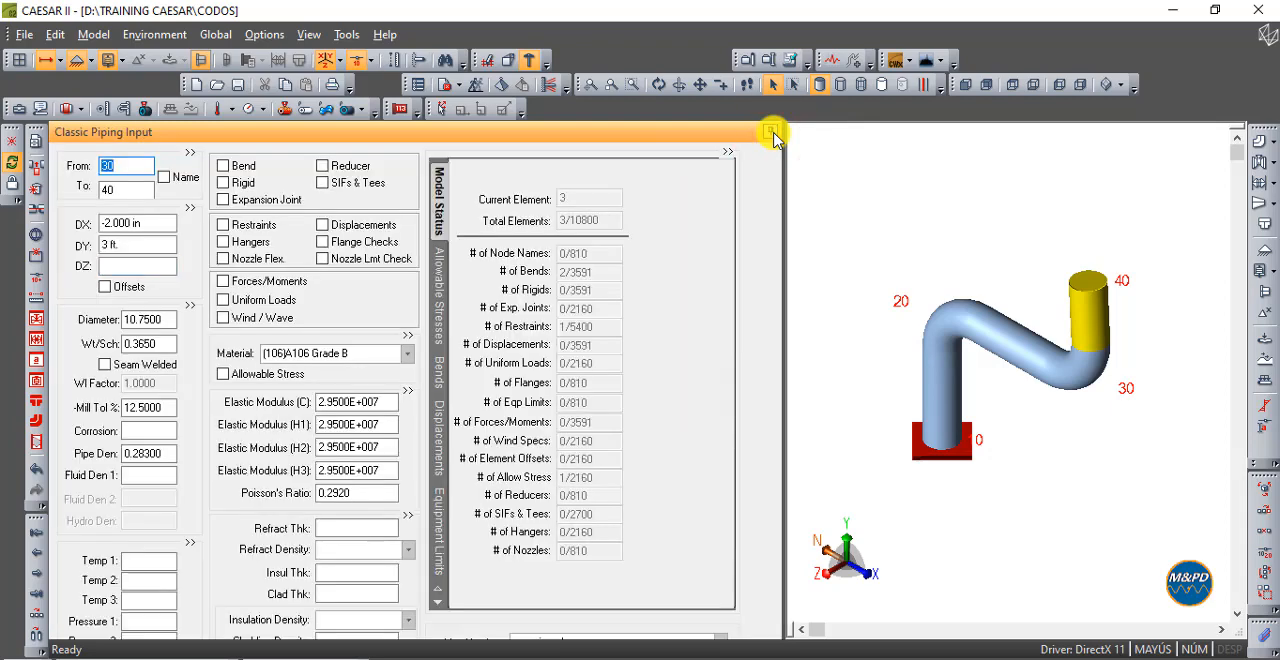
- Set the DX of element 30-40 to -4 in and view the model from the front
{"action": "left_click", "coordinate": [965, 88]}
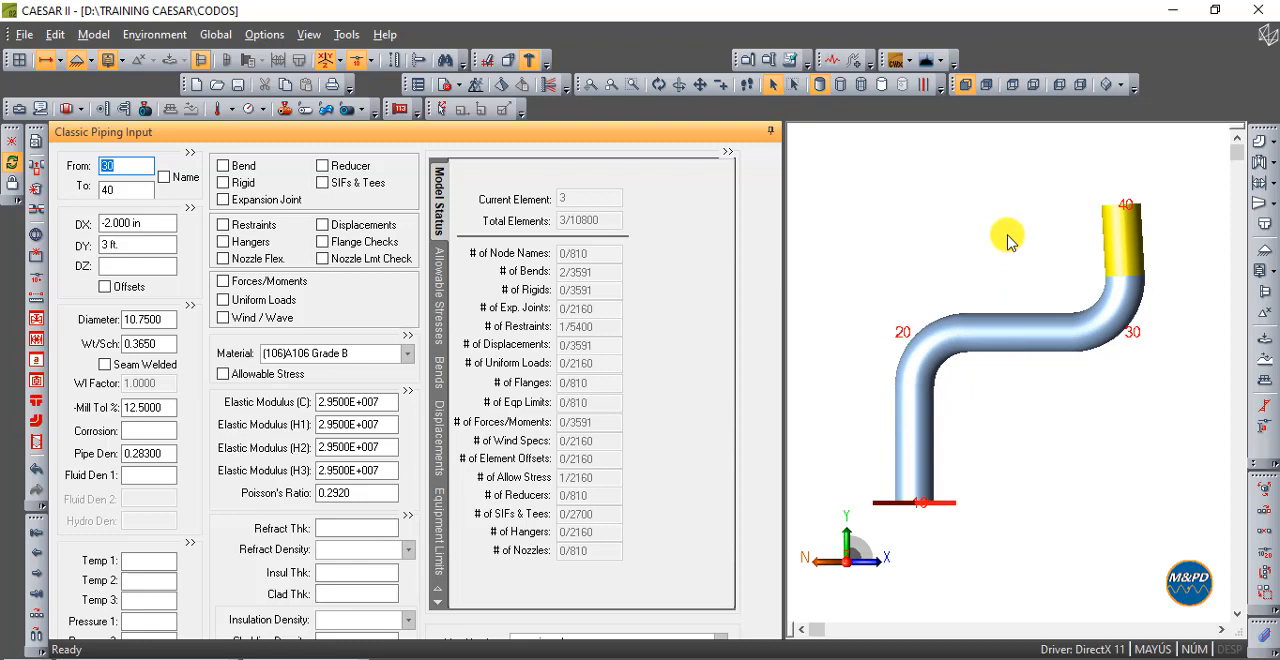
{"action": "left_click", "coordinate": [164, 224]}
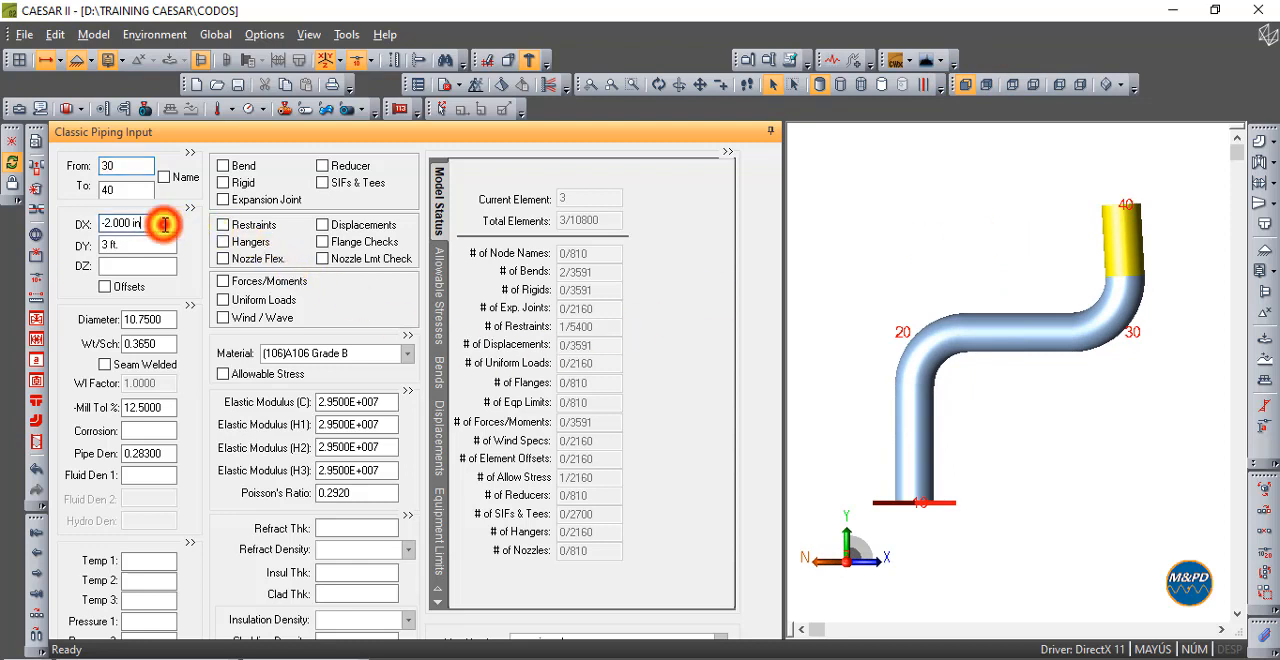
{"action": "double_click", "coordinate": [164, 224]}
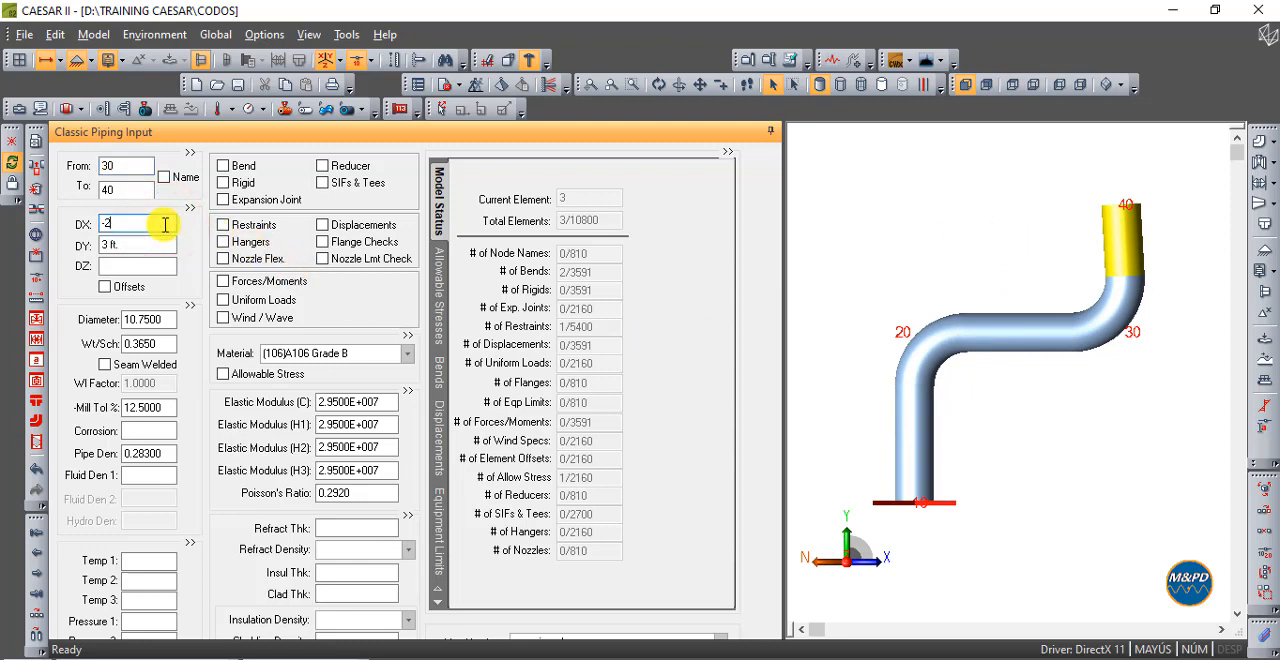
{"action": "key", "text": "Tab"}
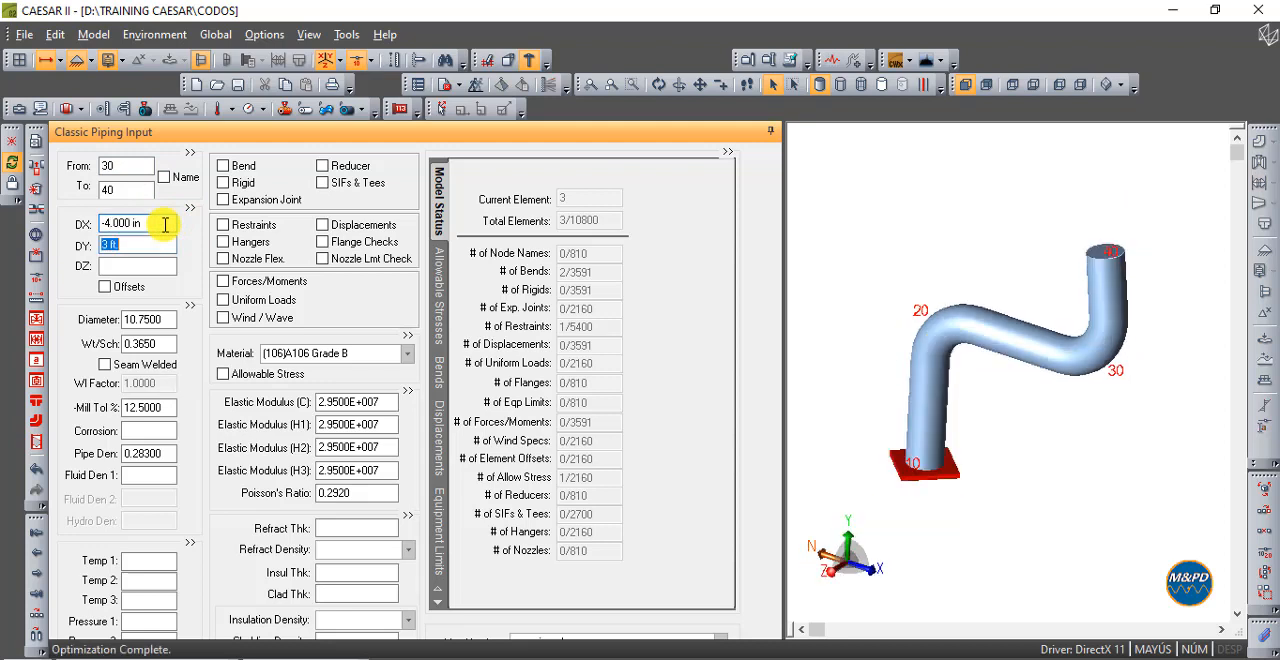
{"action": "left_click", "coordinate": [965, 86]}
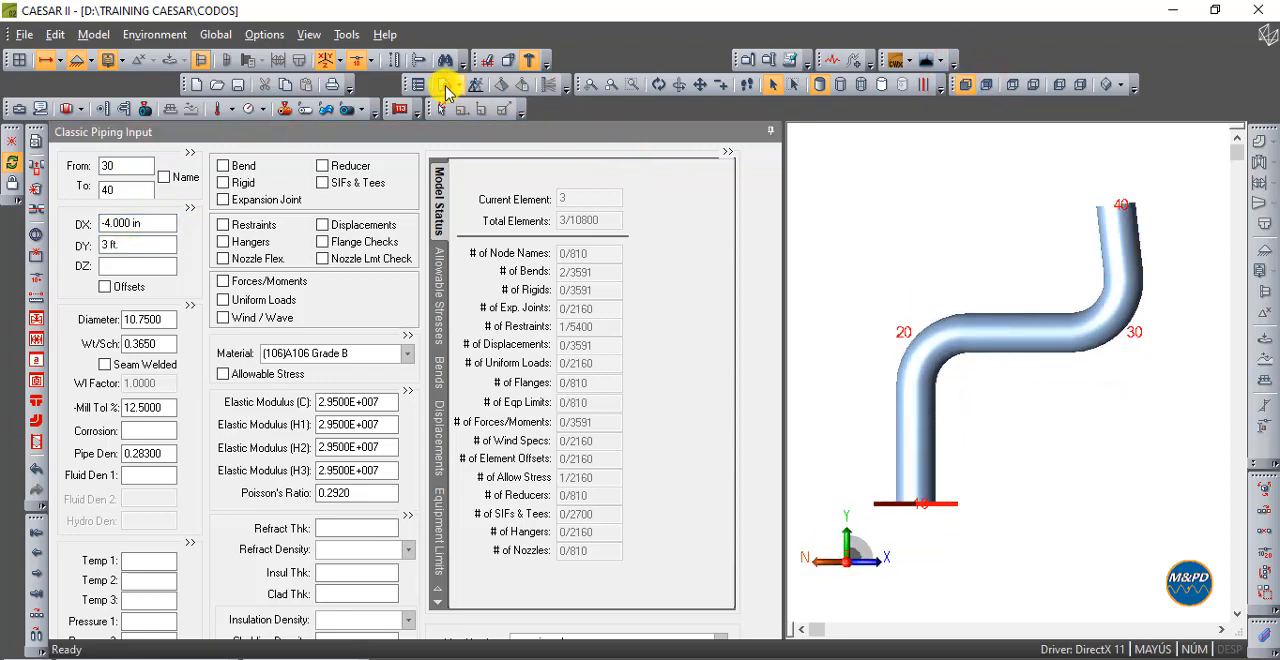
- Run the error checker, read the full bend angle message for element 20-30, and close the error list
{"action": "left_click", "coordinate": [446, 86]}
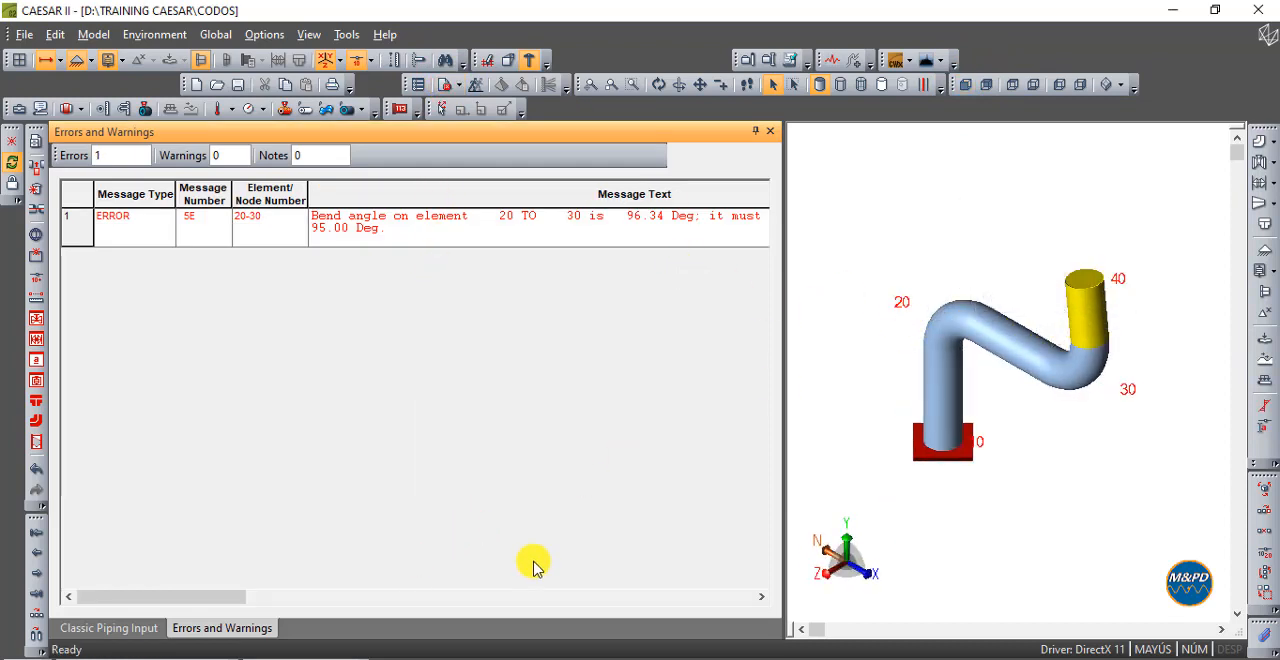
{"action": "left_click_drag", "start_coordinate": [229, 594], "coordinate": [503, 557]}
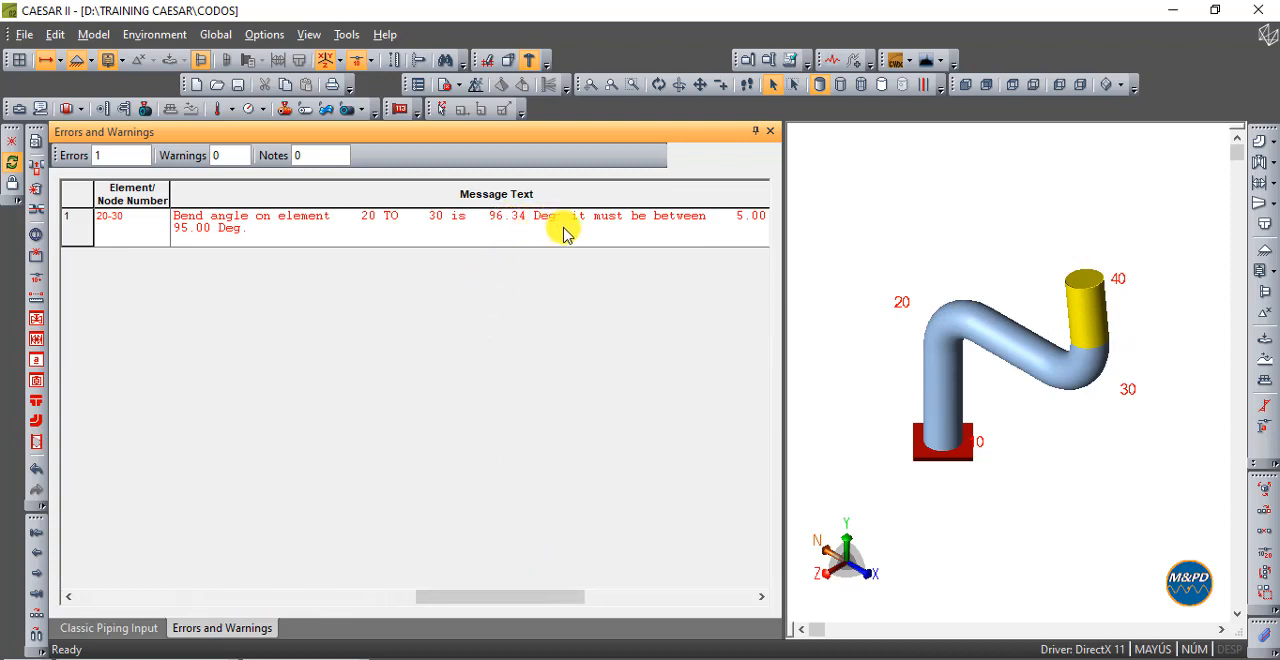
{"action": "left_click_drag", "start_coordinate": [529, 597], "coordinate": [646, 597]}
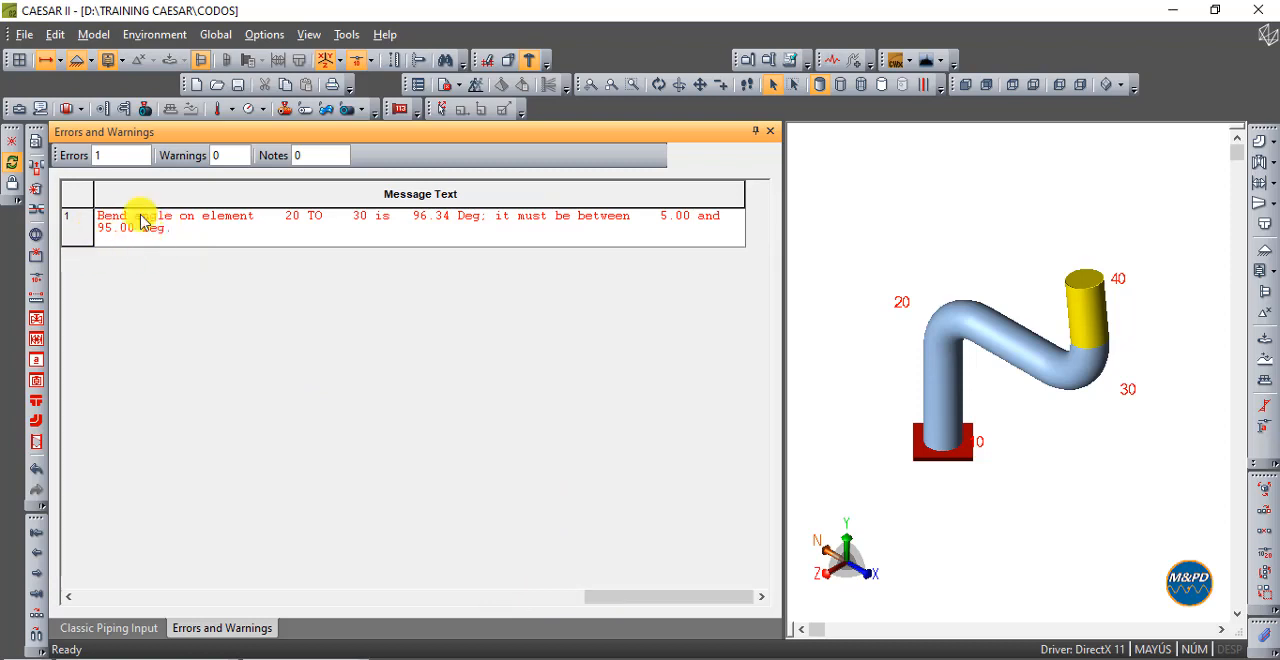
{"action": "left_click", "coordinate": [770, 131]}
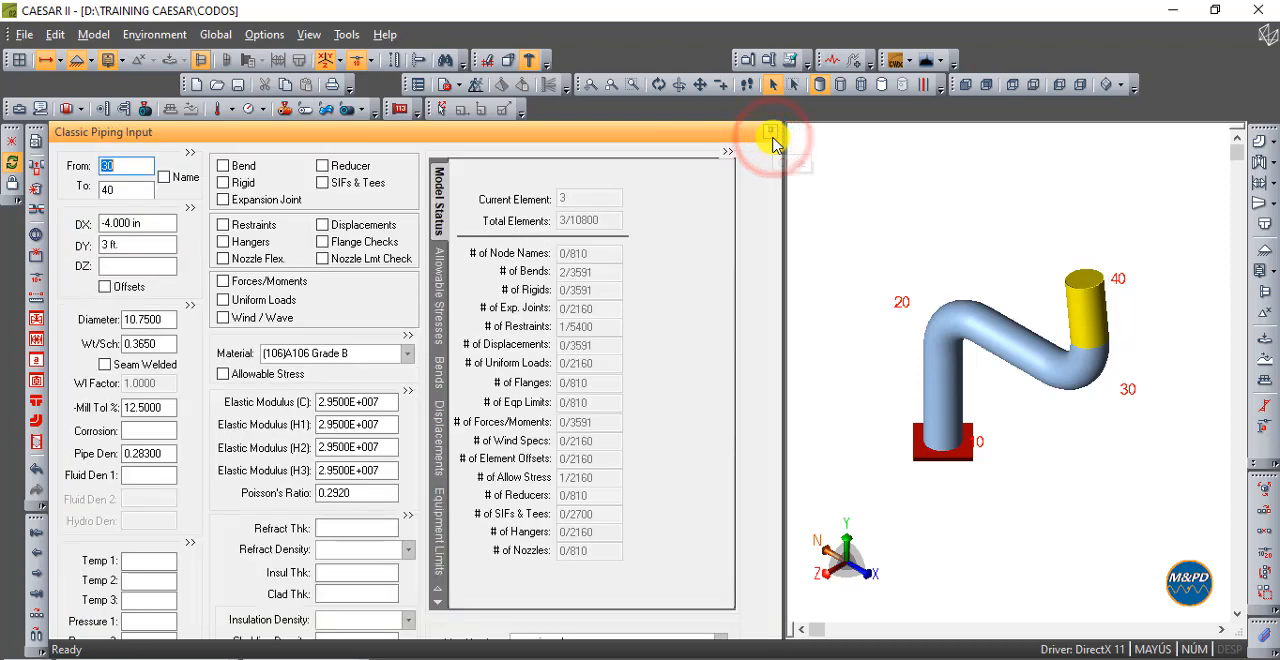
- Set the fitting thickness of the bend at node 20 on element 10-20 to 0.594 in
{"action": "left_click", "coordinate": [967, 87]}
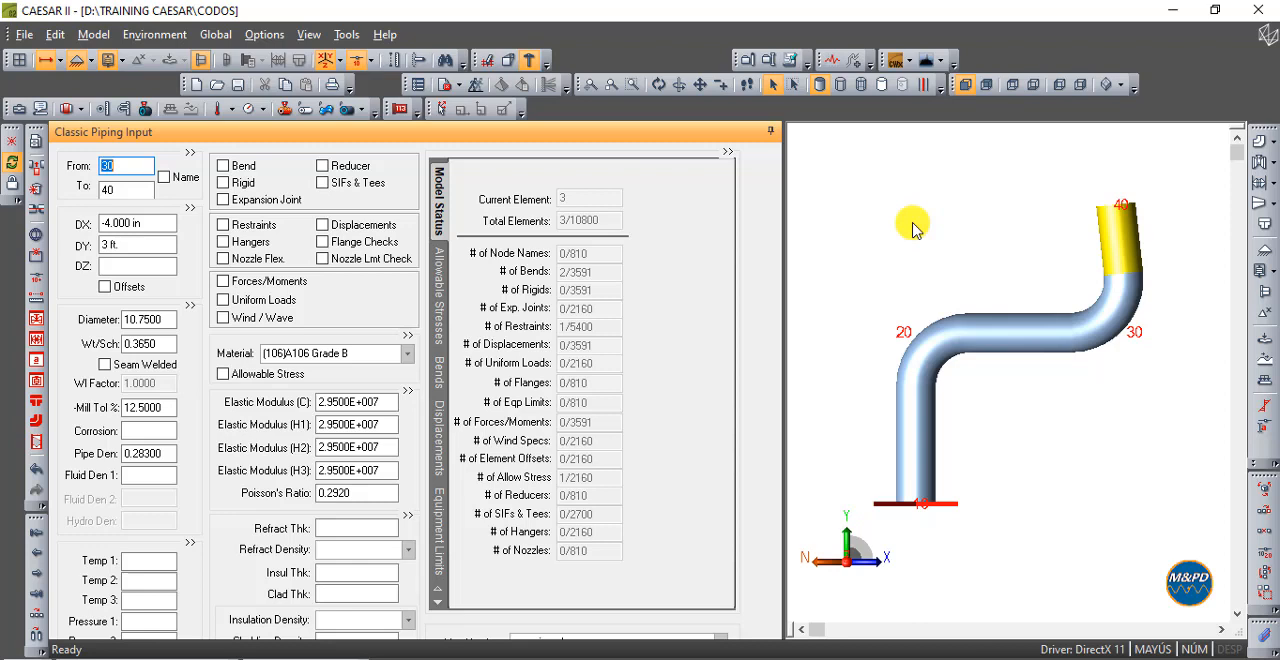
{"action": "scroll", "coordinate": [913, 228], "scroll_direction": "down", "scroll_amount": 1}
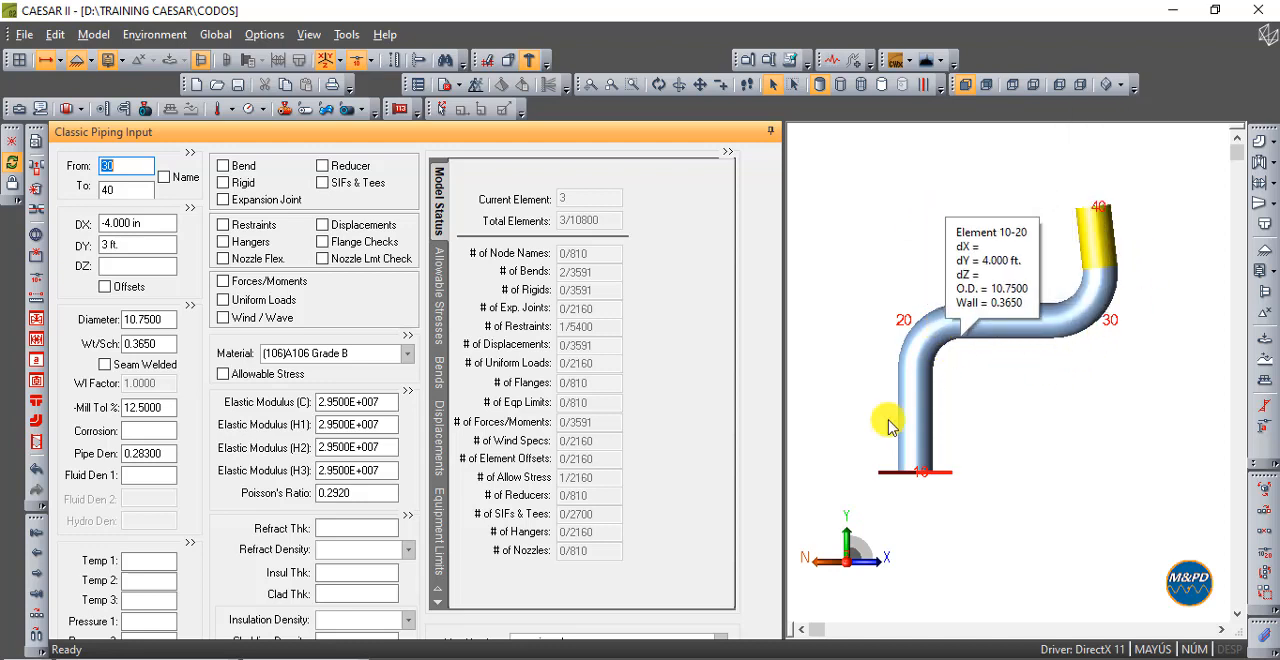
{"action": "scroll", "coordinate": [960, 378], "scroll_direction": "up", "scroll_amount": 2}
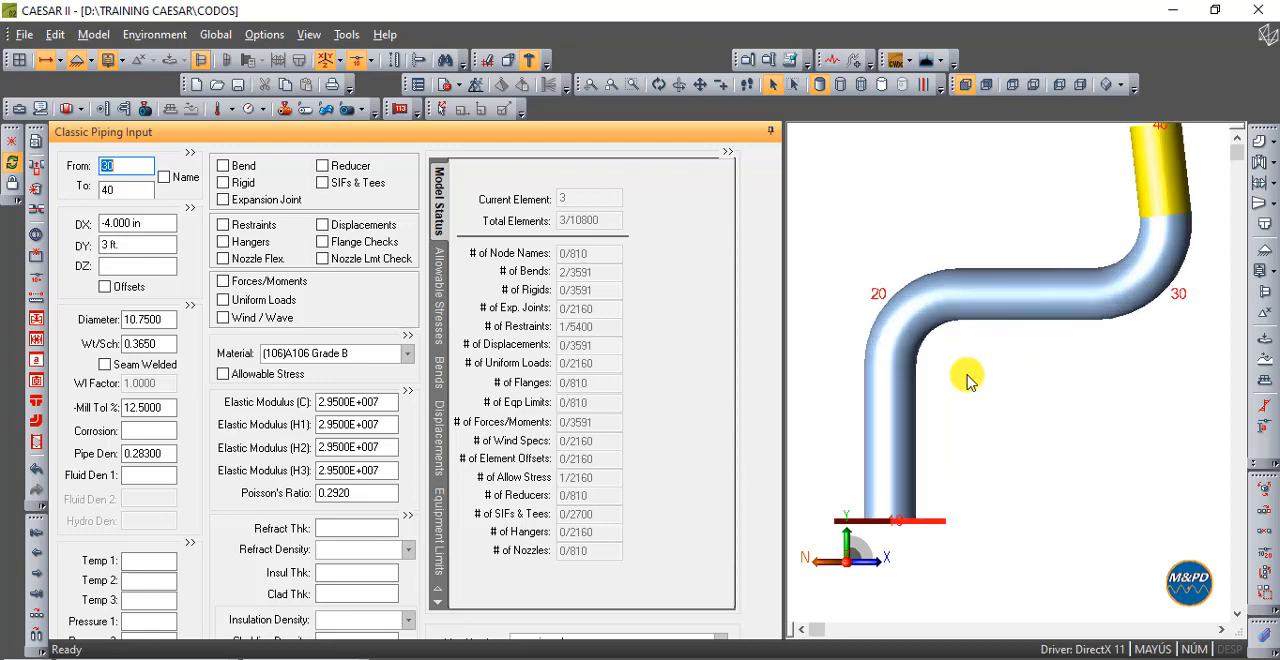
{"action": "left_click", "coordinate": [914, 288]}
{"action": "left_click", "coordinate": [914, 288]}
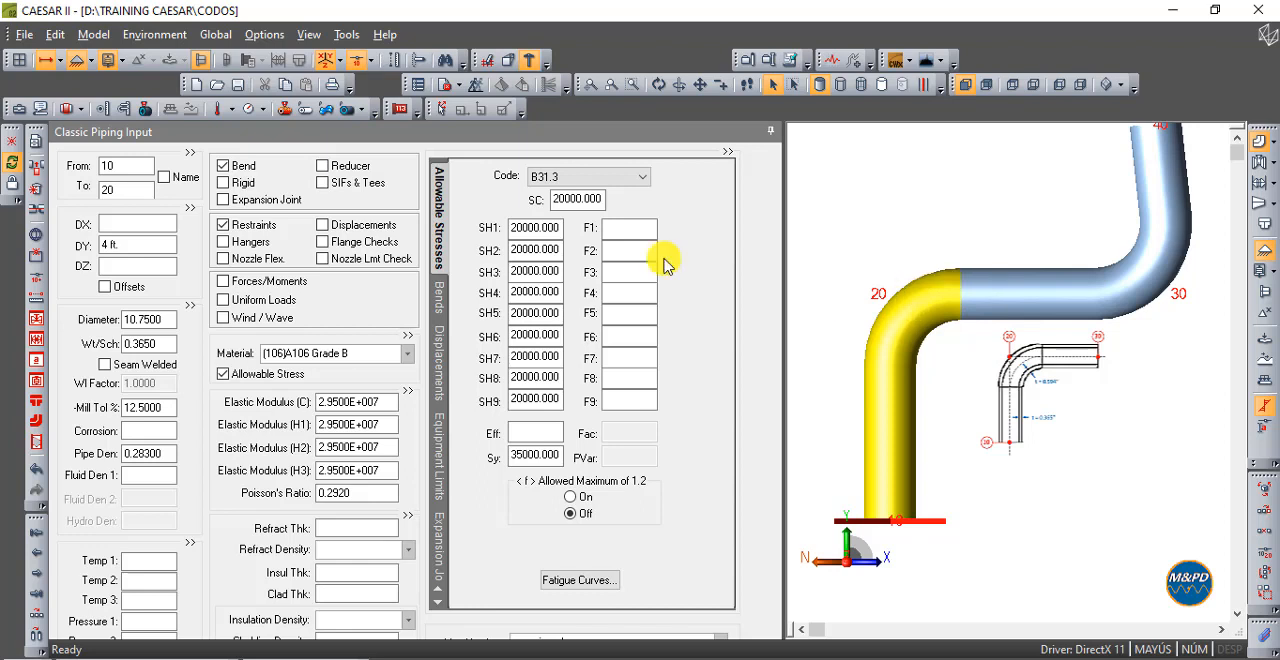
{"action": "double_click", "coordinate": [243, 166]}
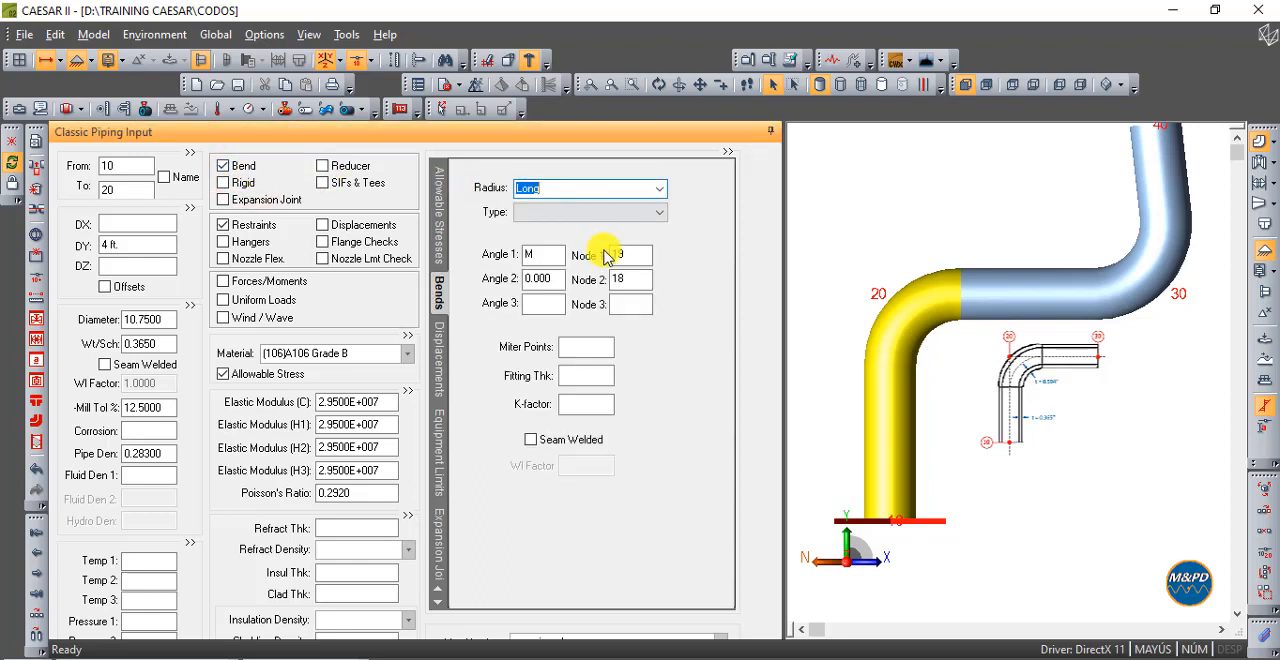
{"action": "left_click", "coordinate": [592, 375]}
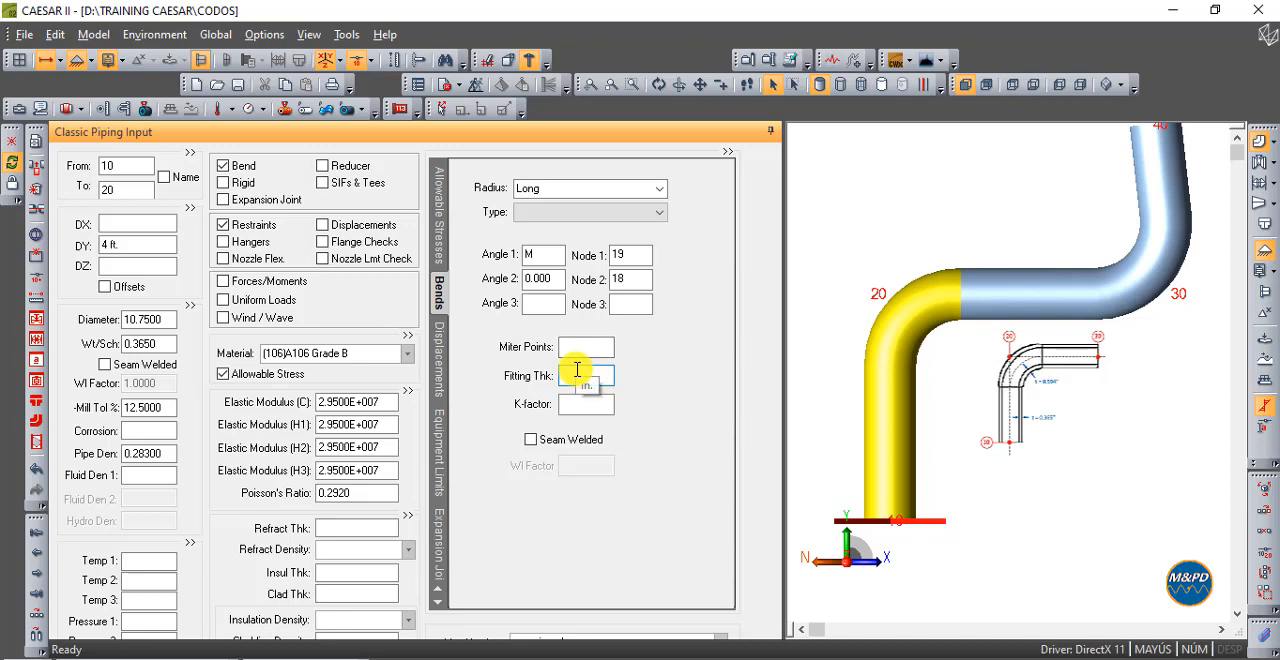
{"action": "mouse_move", "coordinate": [962, 333]}
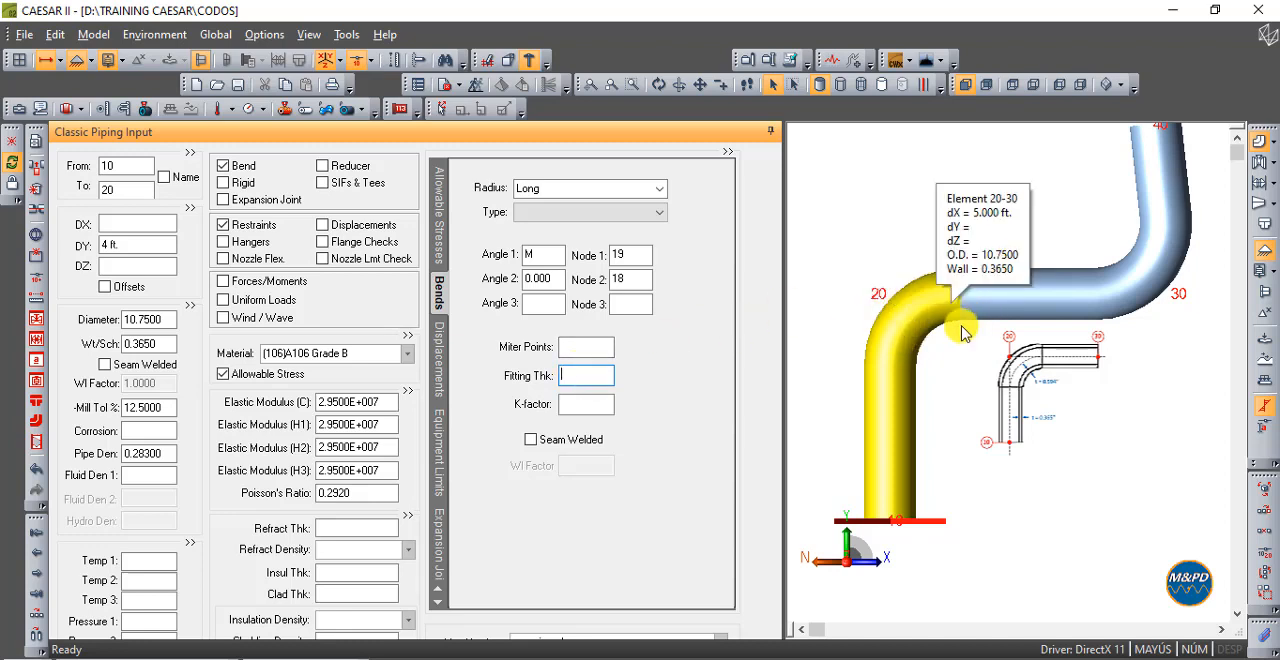
{"action": "mouse_move", "coordinate": [895, 328]}
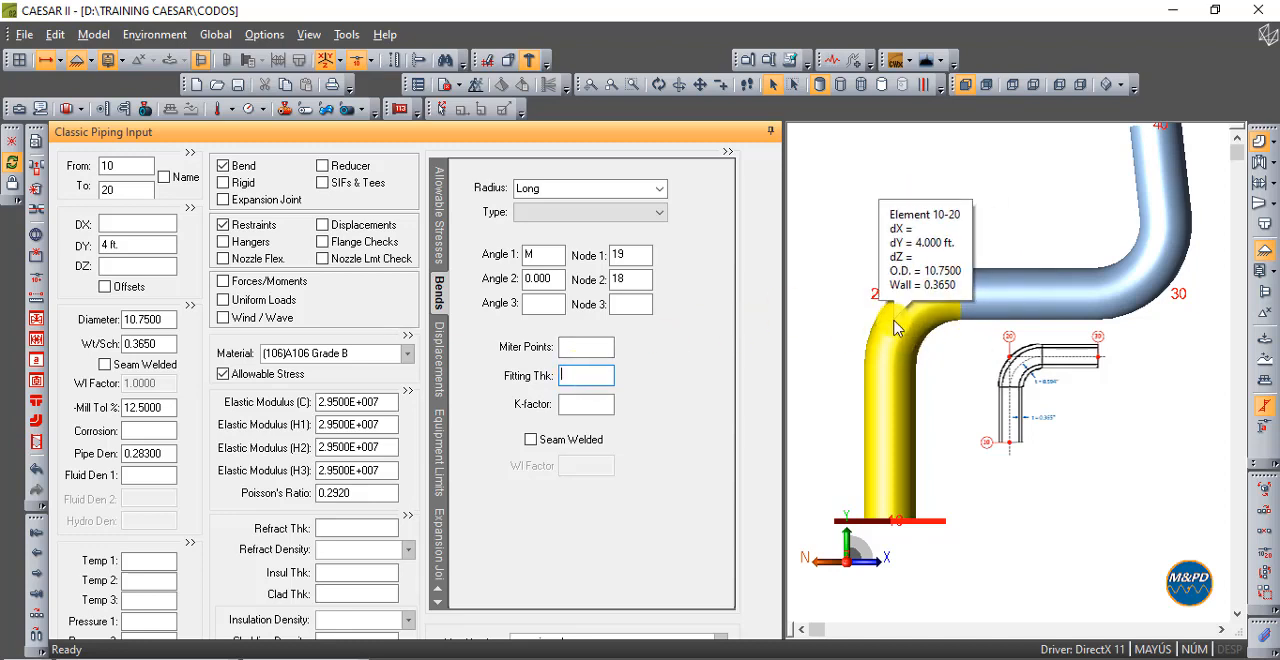
{"action": "type", "text": ".5"}
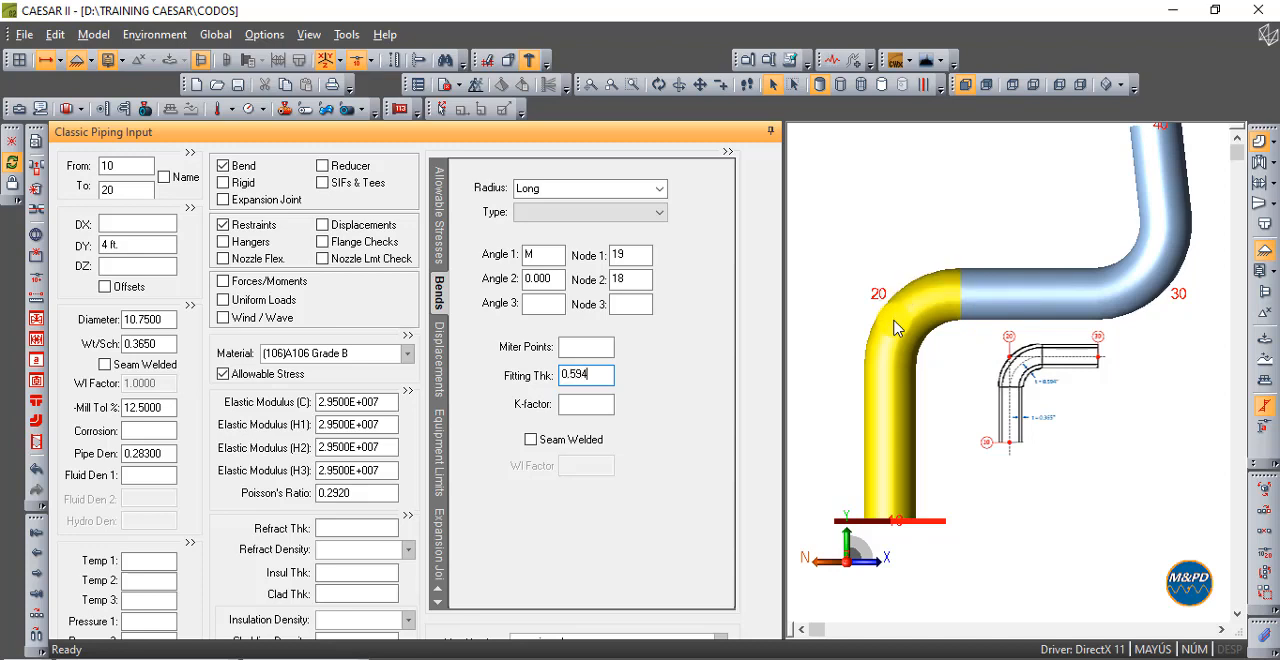
{"action": "type", "text": "94"}
{"action": "key", "text": "Tab"}
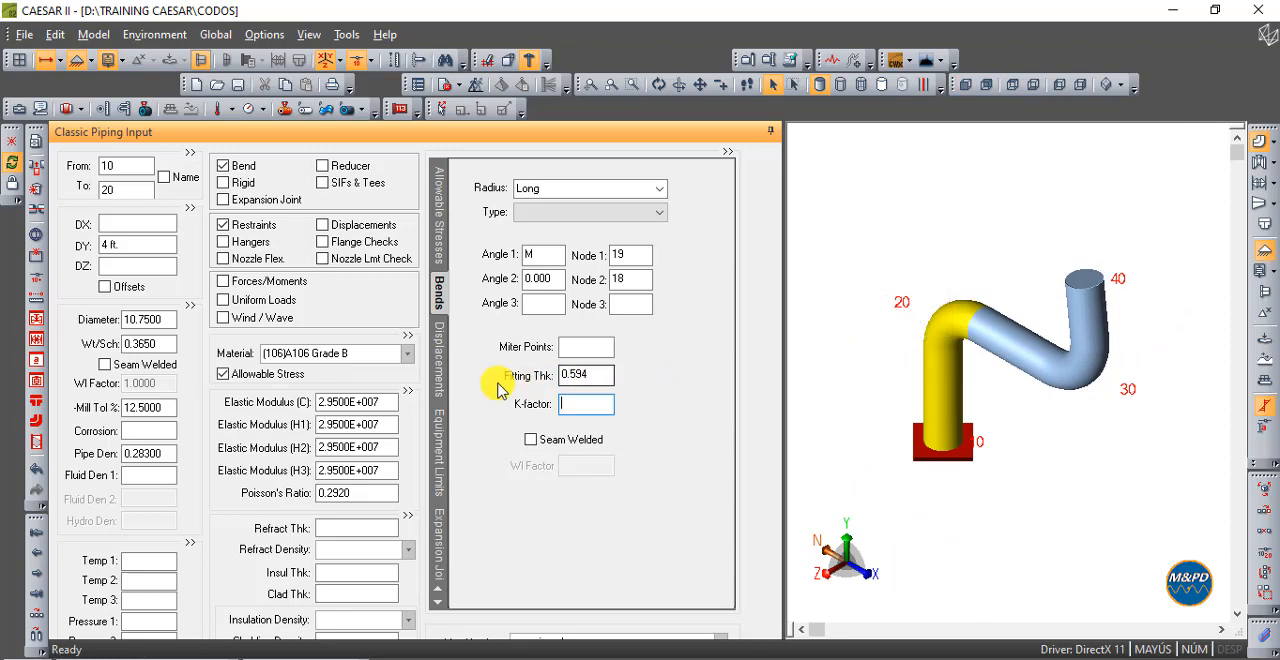
- Compare the pipe wall thickness of element 10-20 with the fitting thickness of its bend in the front view
{"action": "left_click", "coordinate": [160, 343]}
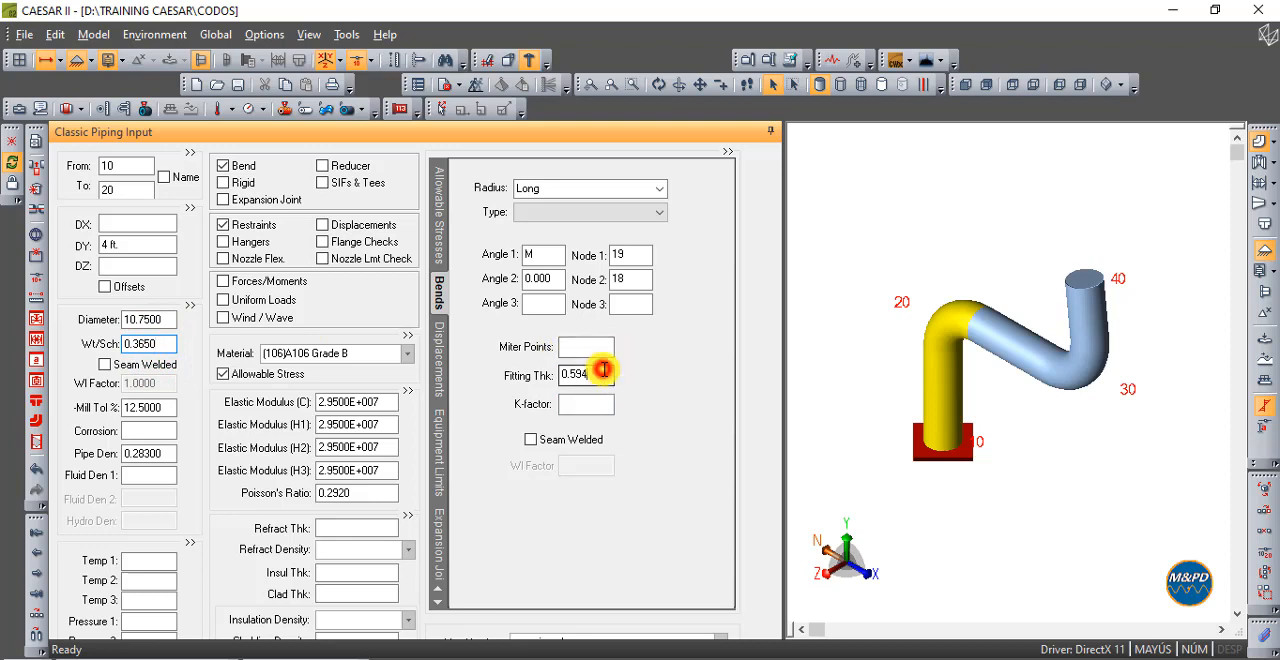
{"action": "left_click", "coordinate": [603, 370]}
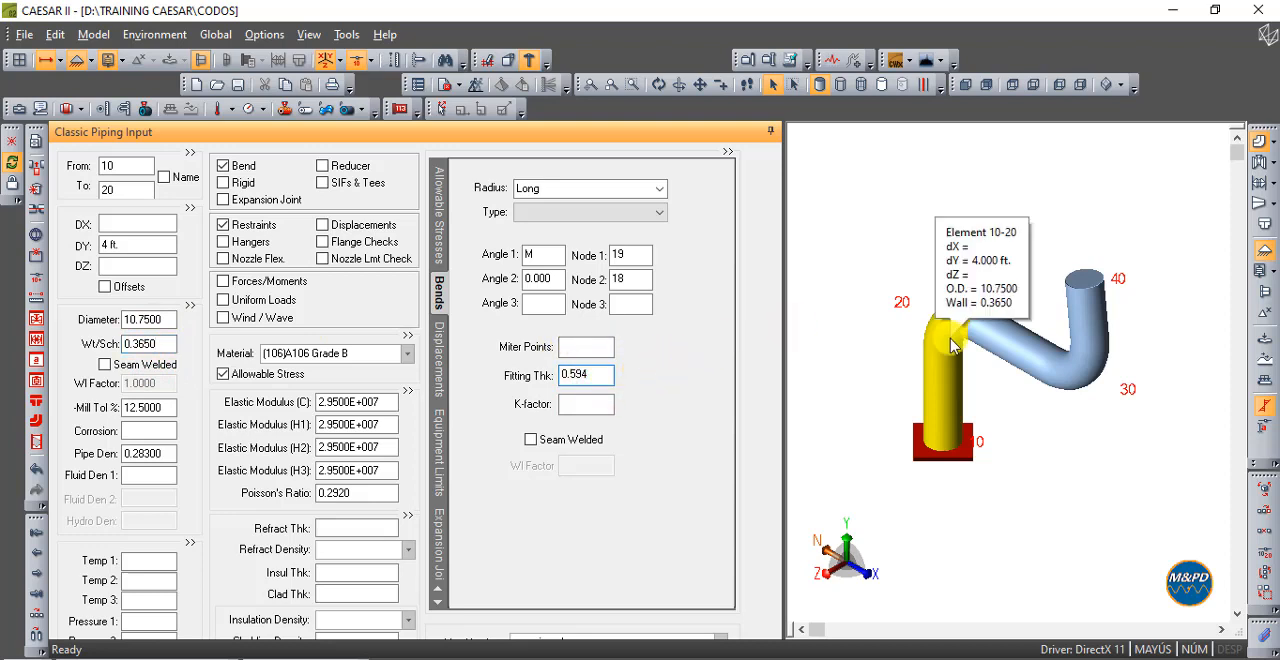
{"action": "left_click", "coordinate": [966, 84]}
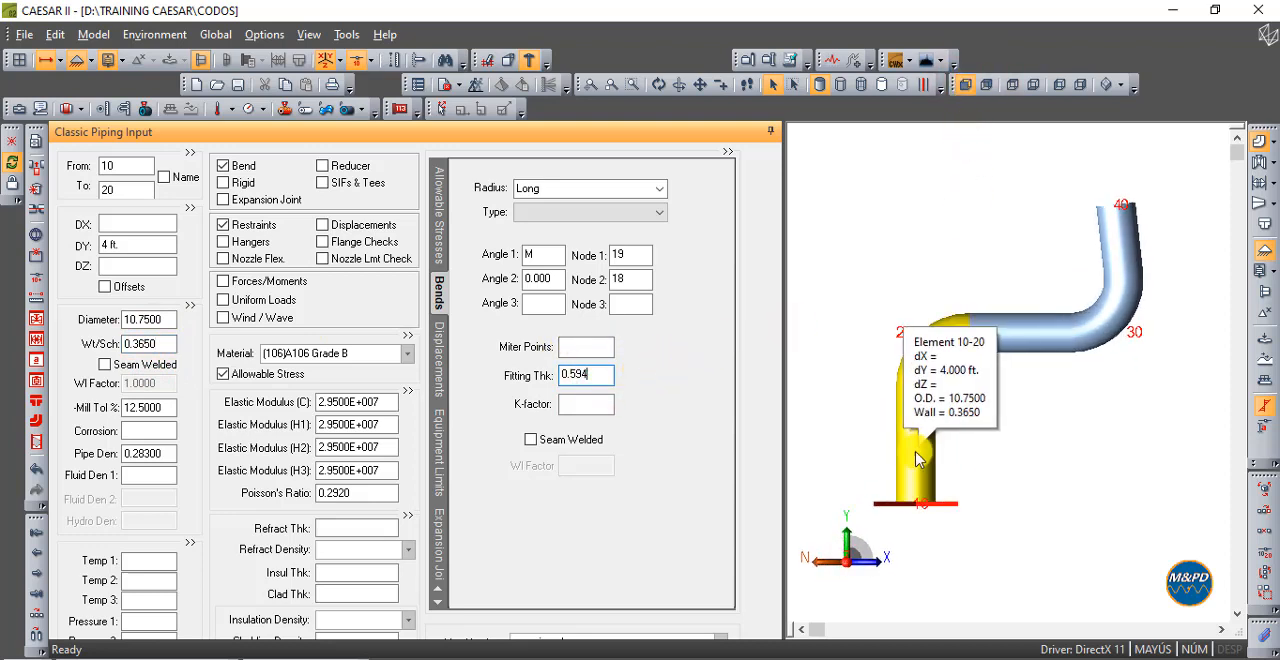
{"action": "key", "text": "Tab"}
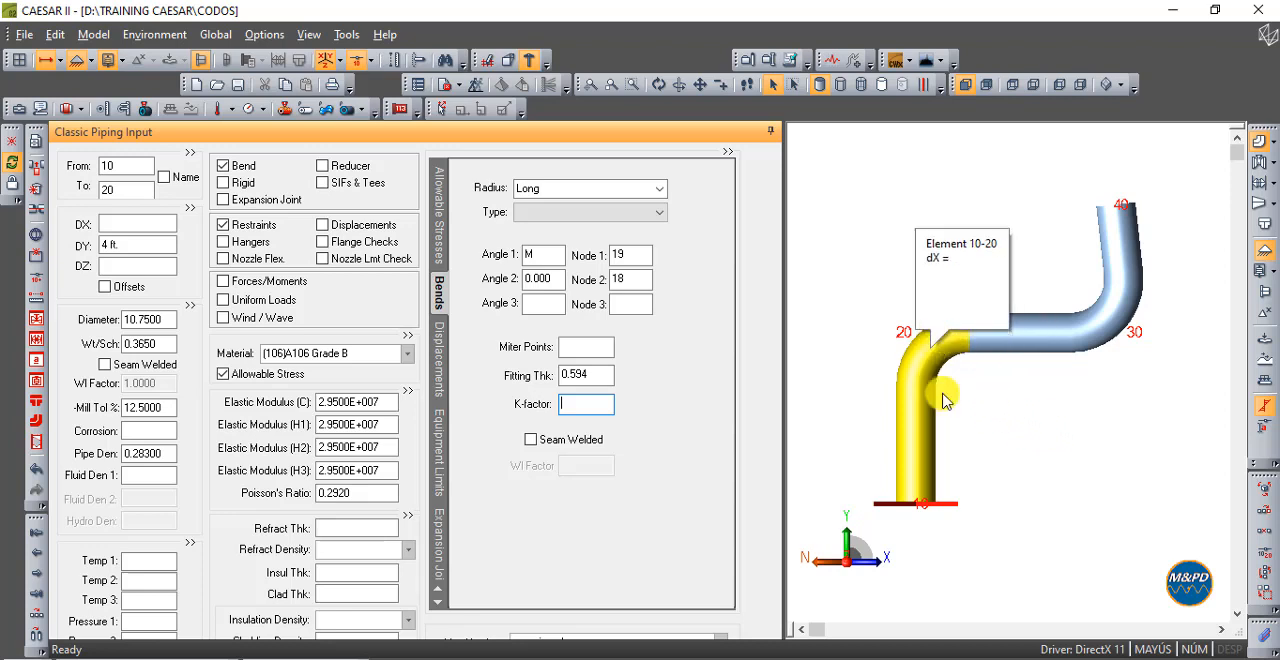
{"action": "left_click", "coordinate": [569, 374]}
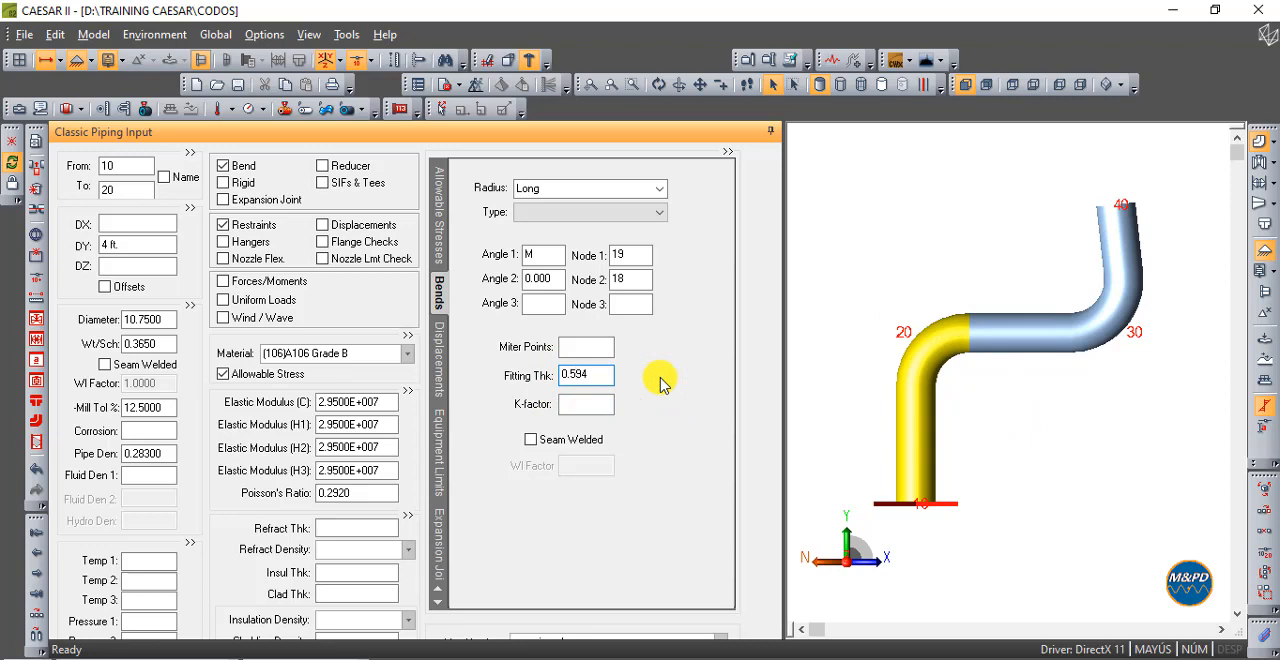
{"action": "mouse_move", "coordinate": [938, 310]}
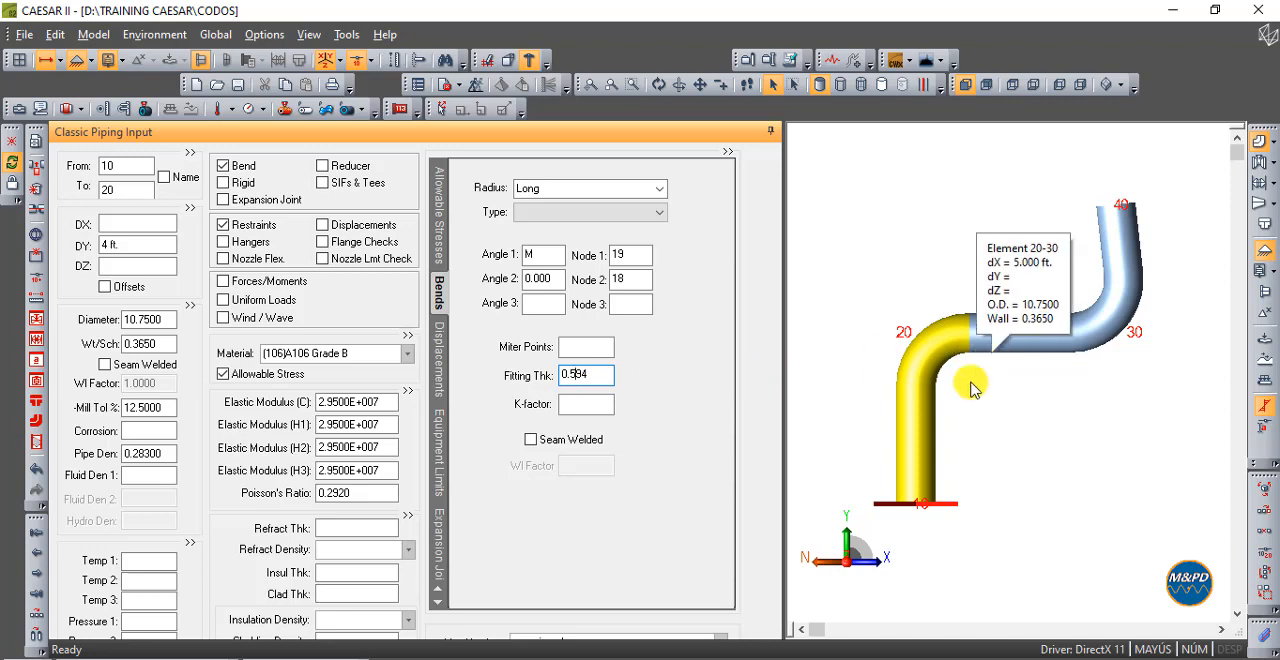
- Examine the wall thickness and bend fitting thickness of element 20-30 against those of element 10-20
{"action": "left_click", "coordinate": [1020, 334]}
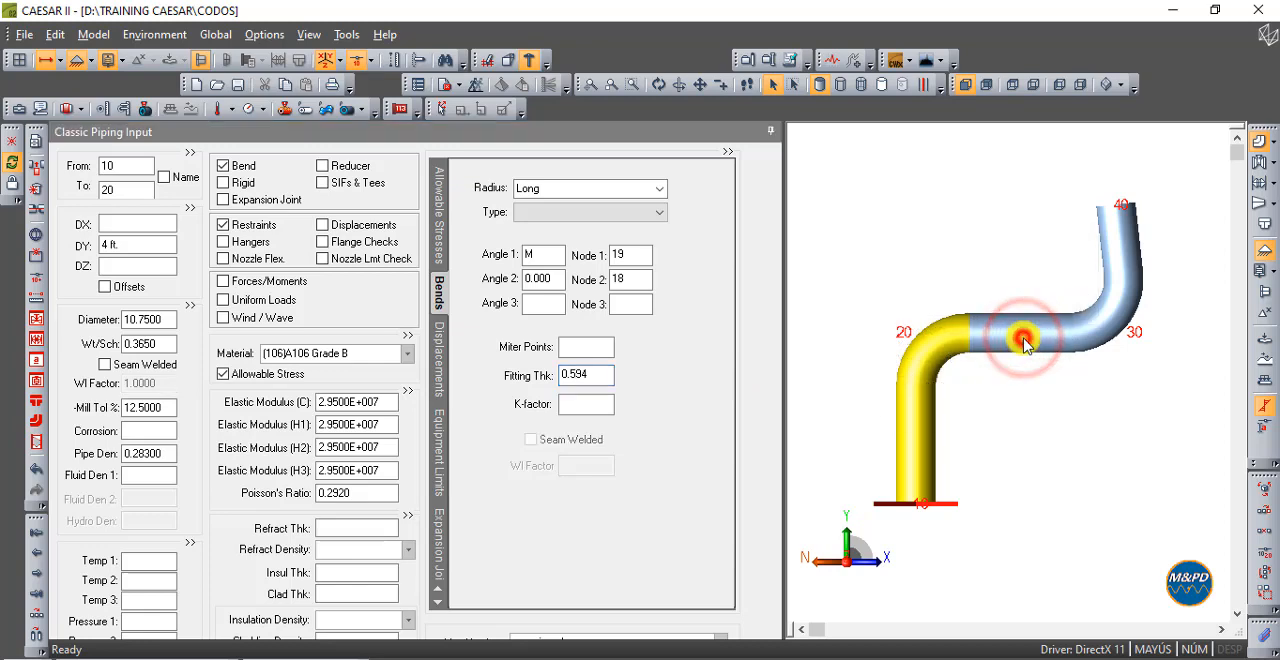
{"action": "left_click", "coordinate": [160, 343]}
{"action": "left_click", "coordinate": [940, 335]}
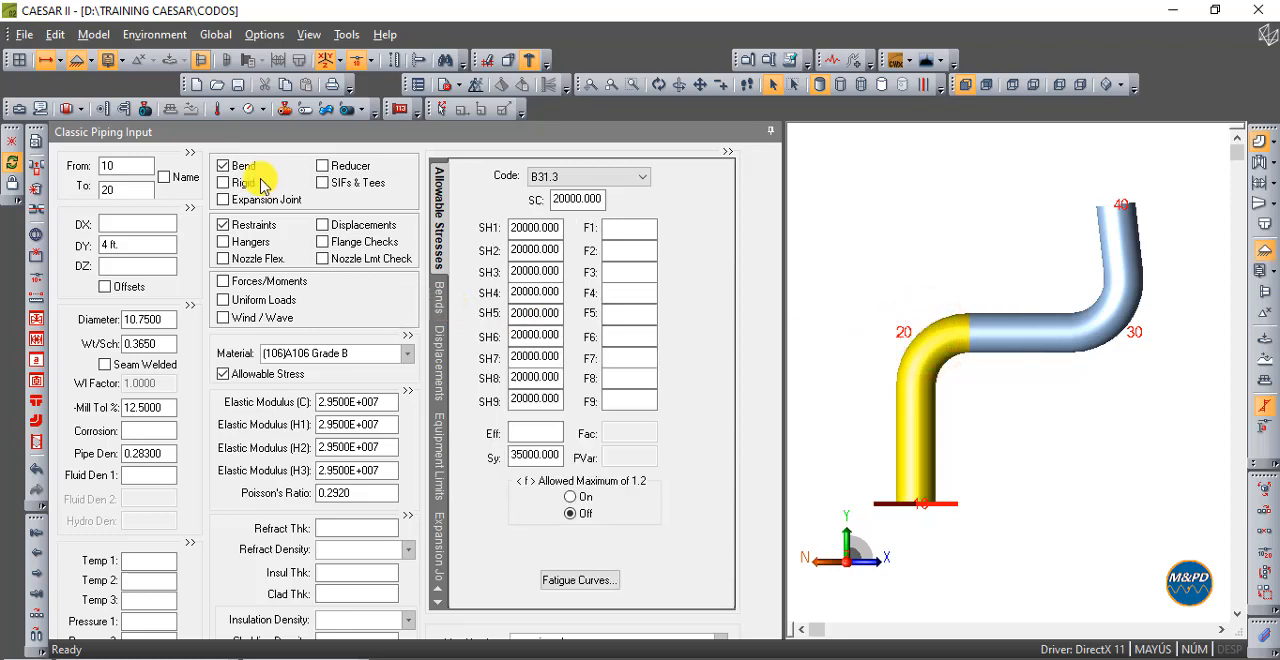
{"action": "left_click", "coordinate": [597, 373]}
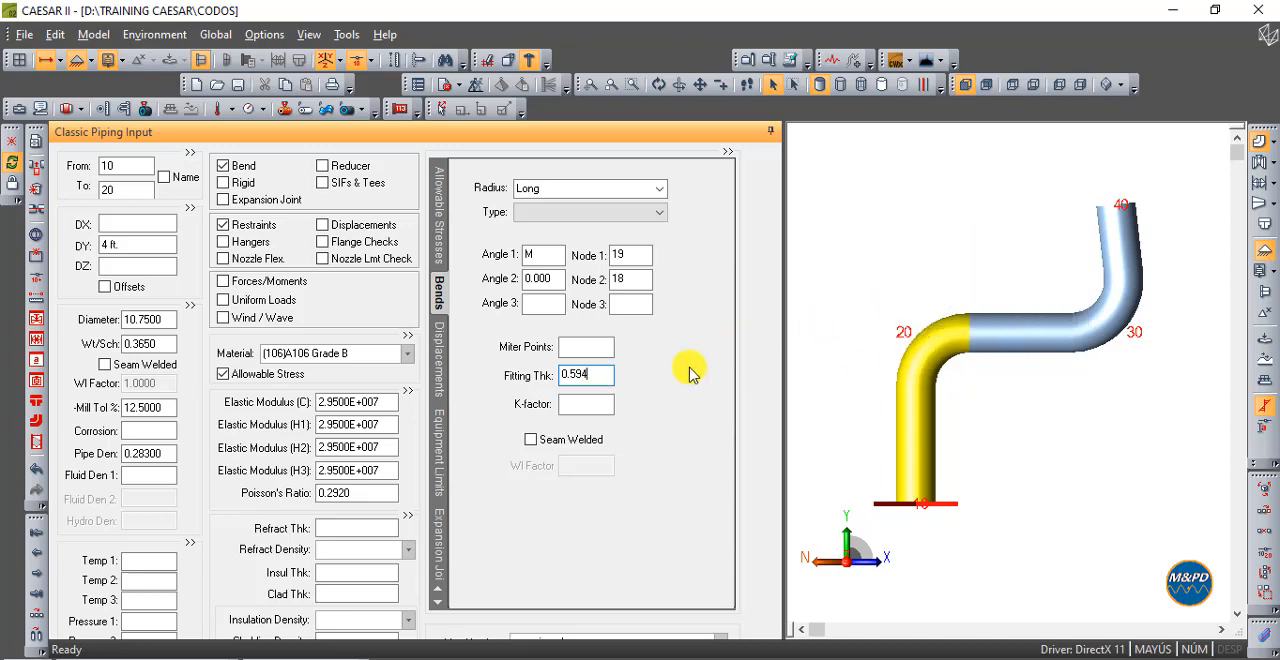
{"action": "left_click", "coordinate": [1066, 337]}
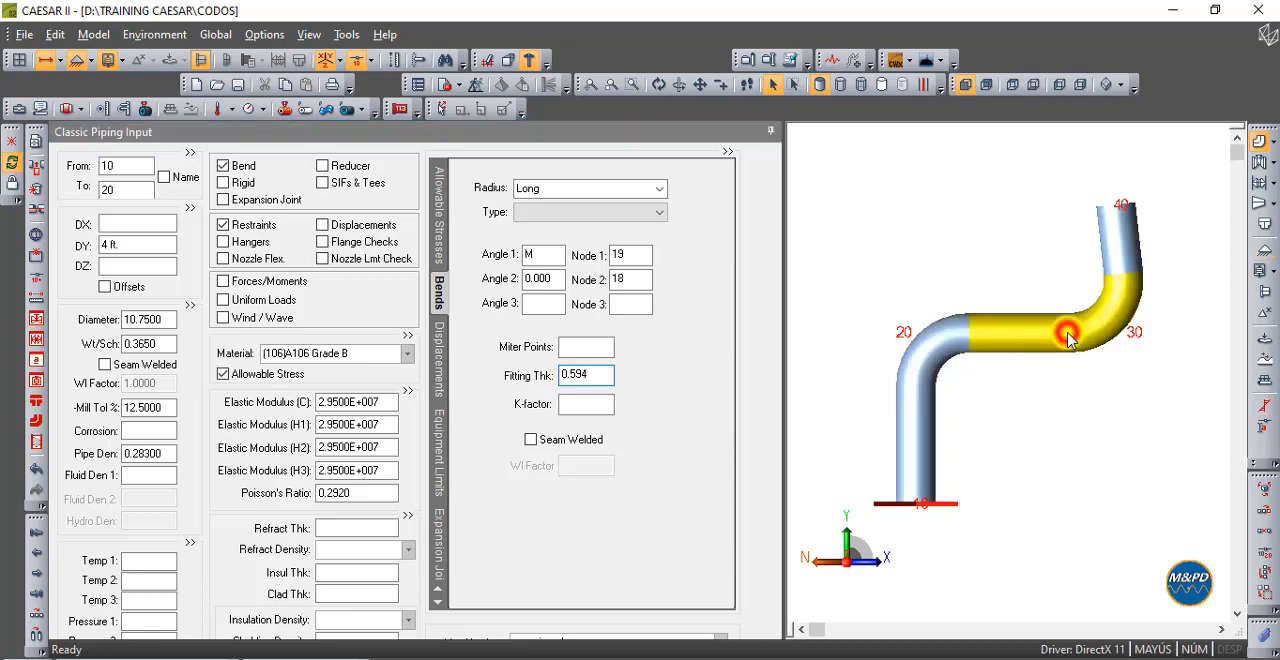
{"action": "left_click", "coordinate": [586, 375]}
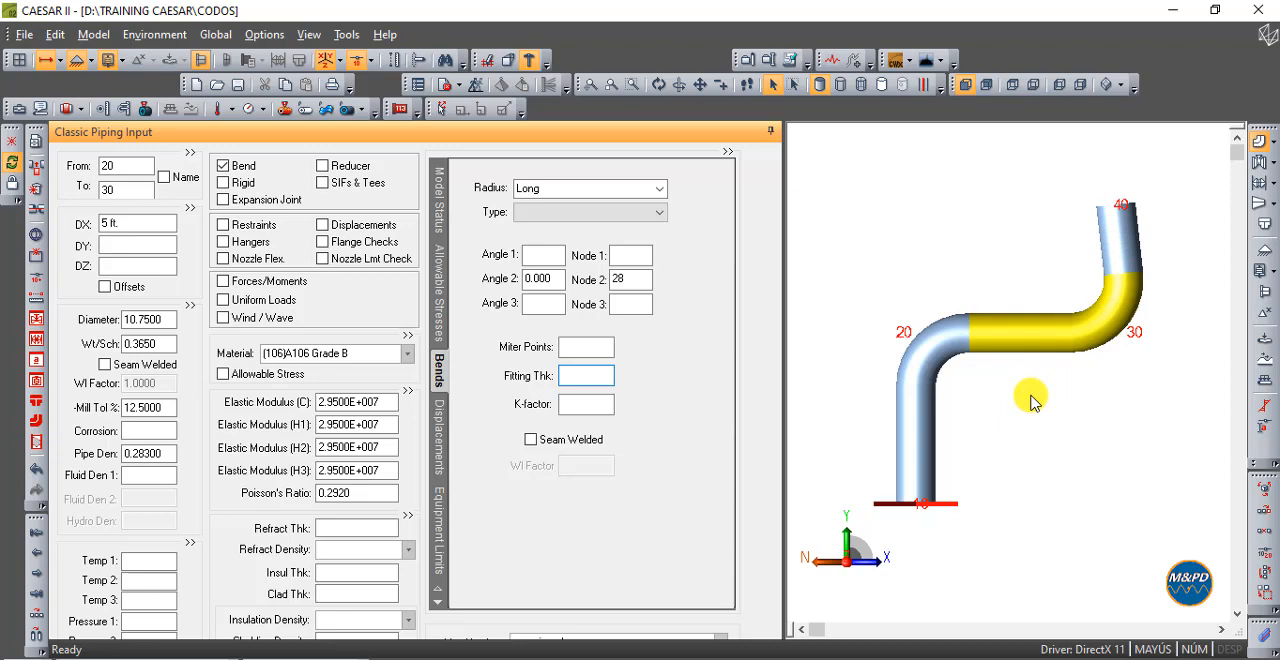
- Reopen the bend data of element 10-20 and review its fitting thickness alongside the pipe wall thickness
{"action": "left_click", "coordinate": [925, 350]}
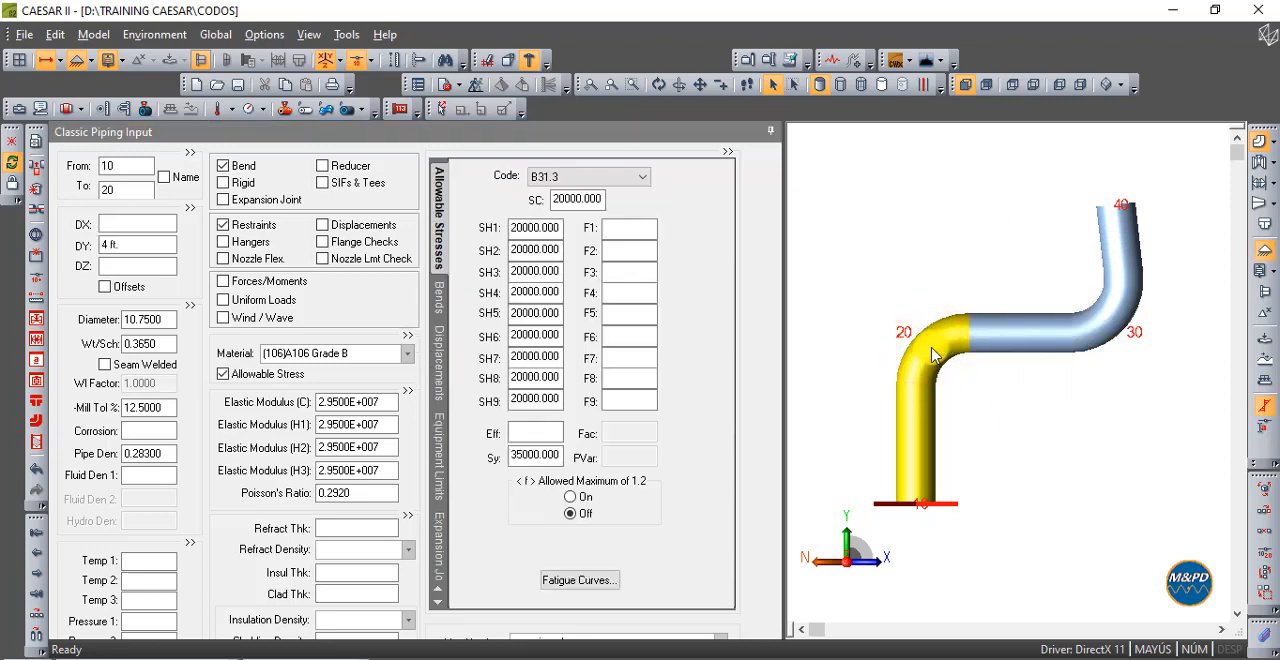
{"action": "double_click", "coordinate": [224, 166]}
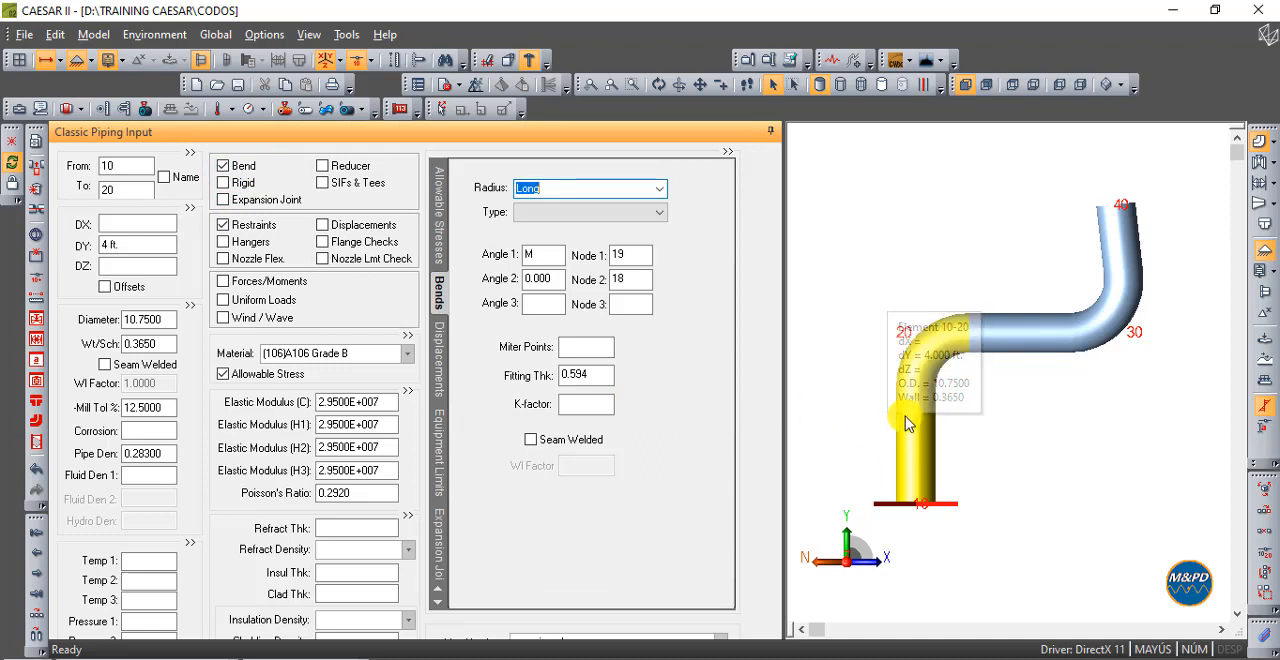
{"action": "mouse_move", "coordinate": [922, 410]}
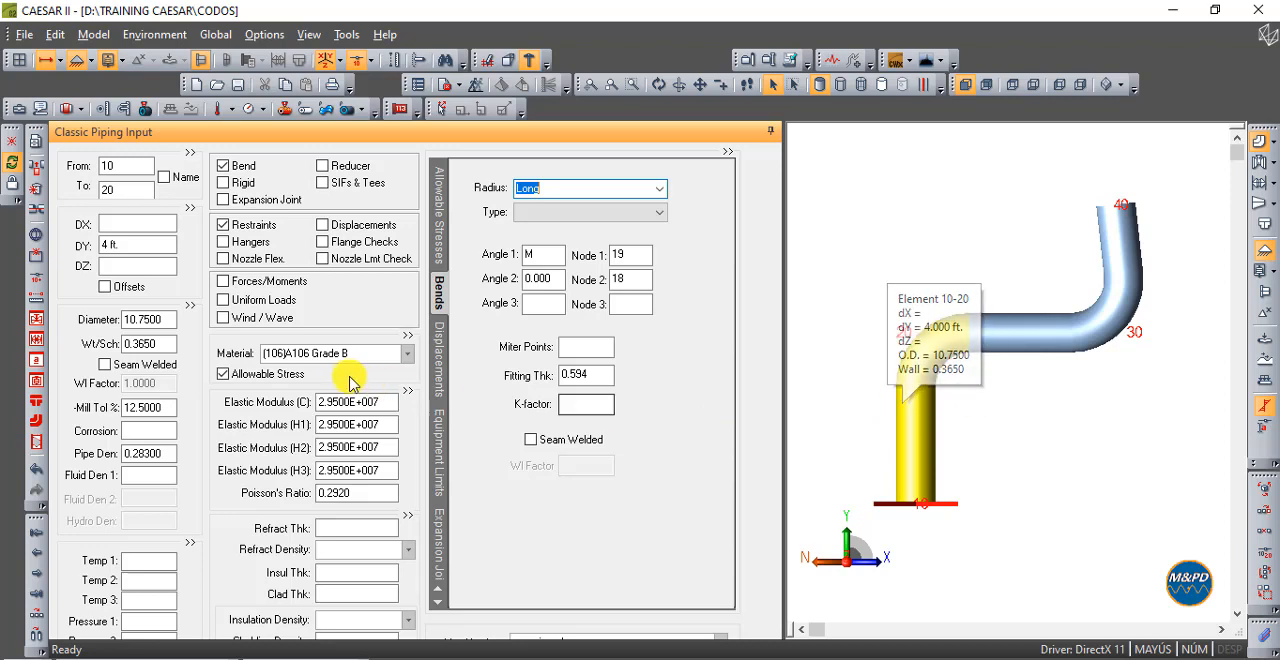
{"action": "left_click", "coordinate": [172, 346]}
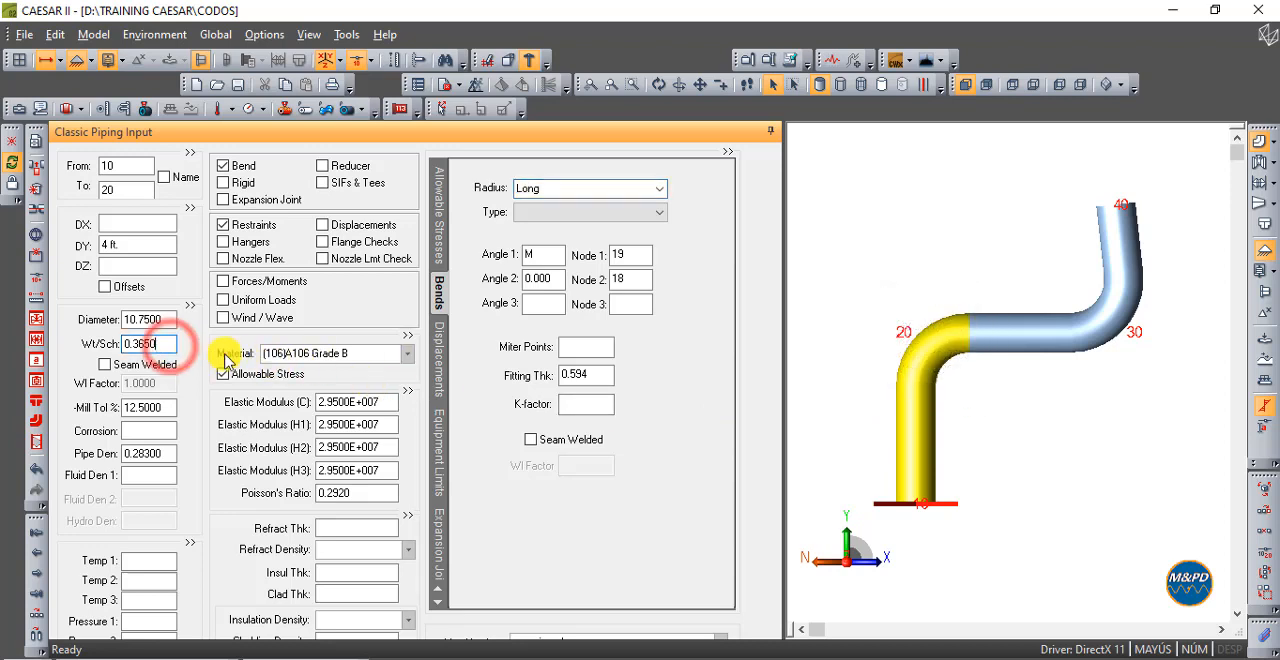
{"action": "left_click", "coordinate": [696, 414]}
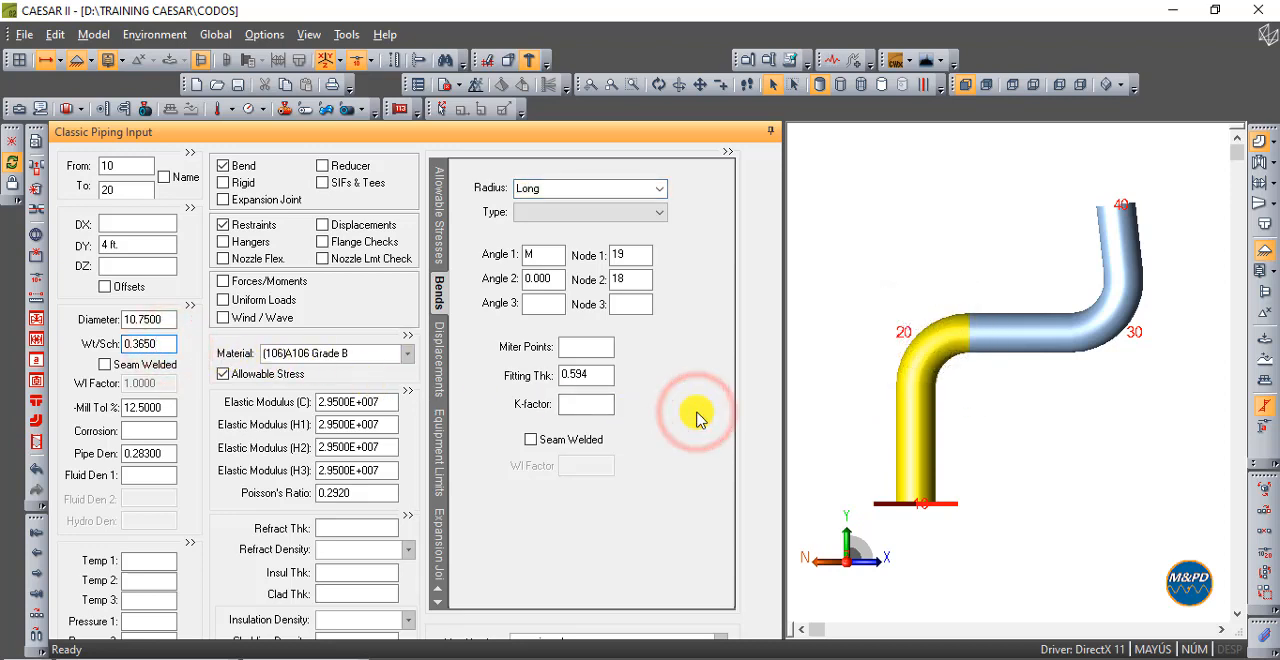
- Turn element 30-40 straight down by clearing its DX offset and setting its DY to -4 ft
{"action": "left_click", "coordinate": [1021, 410]}
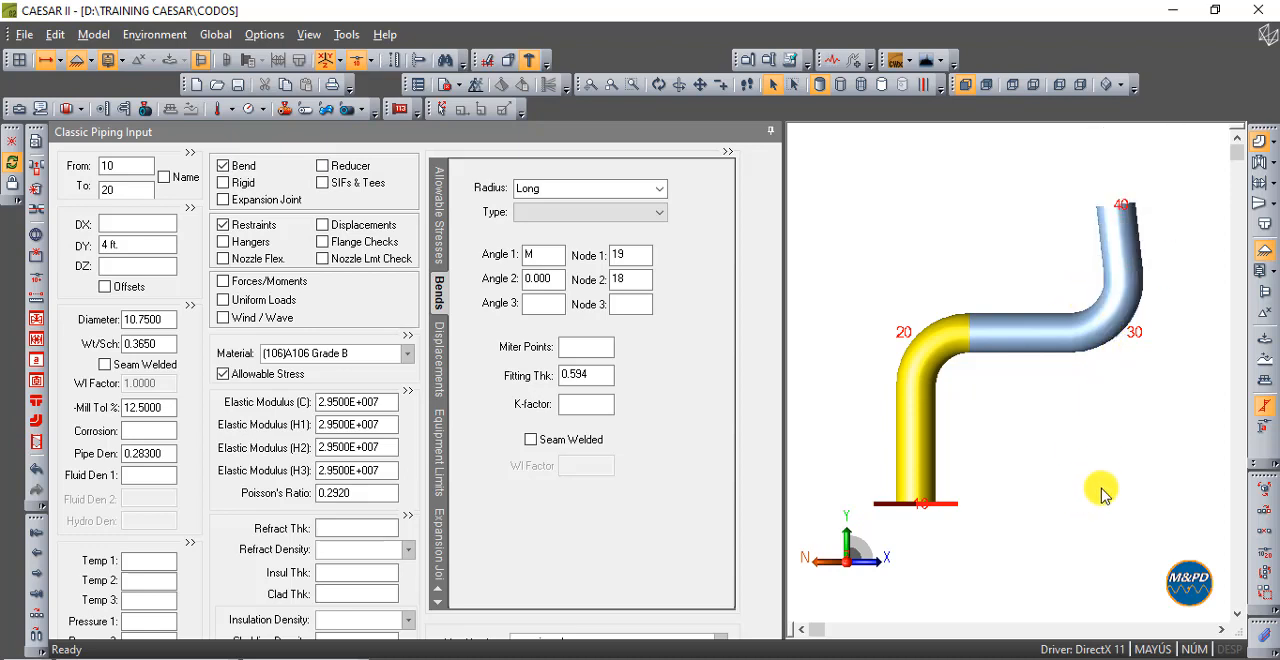
{"action": "left_click", "coordinate": [1128, 250]}
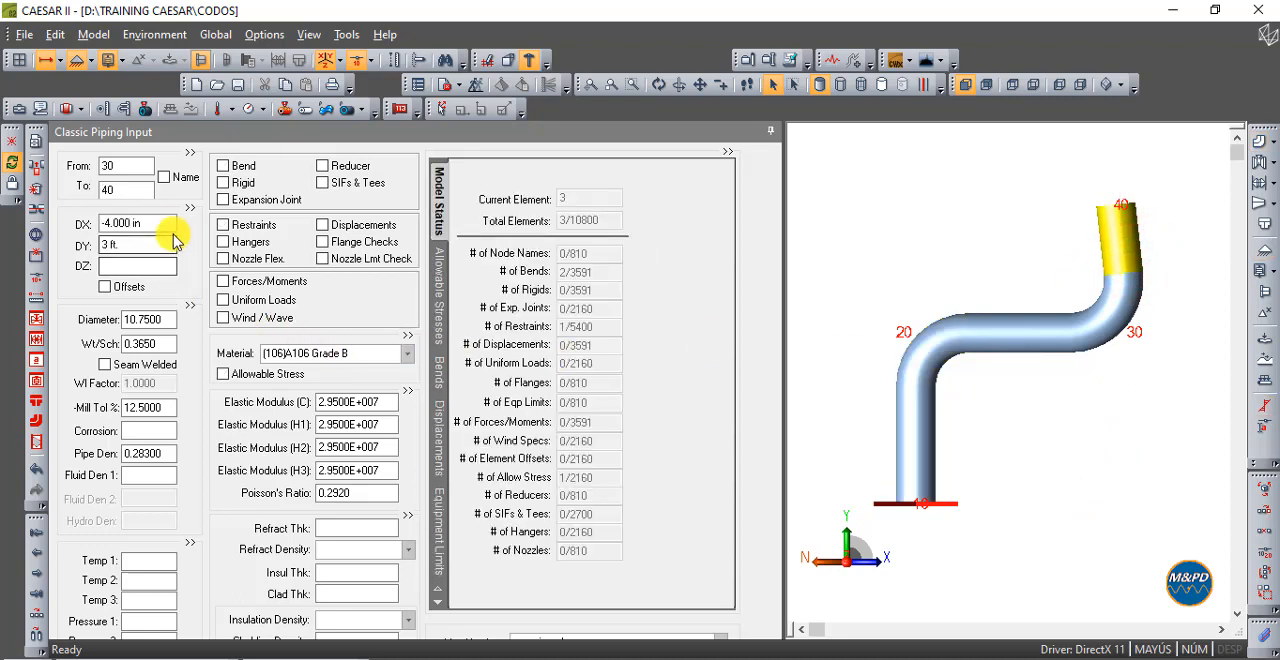
{"action": "left_click_drag", "start_coordinate": [162, 222], "coordinate": [23, 229]}
{"action": "key", "text": "Delete"}
{"action": "left_click_drag", "start_coordinate": [121, 248], "coordinate": [66, 242]}
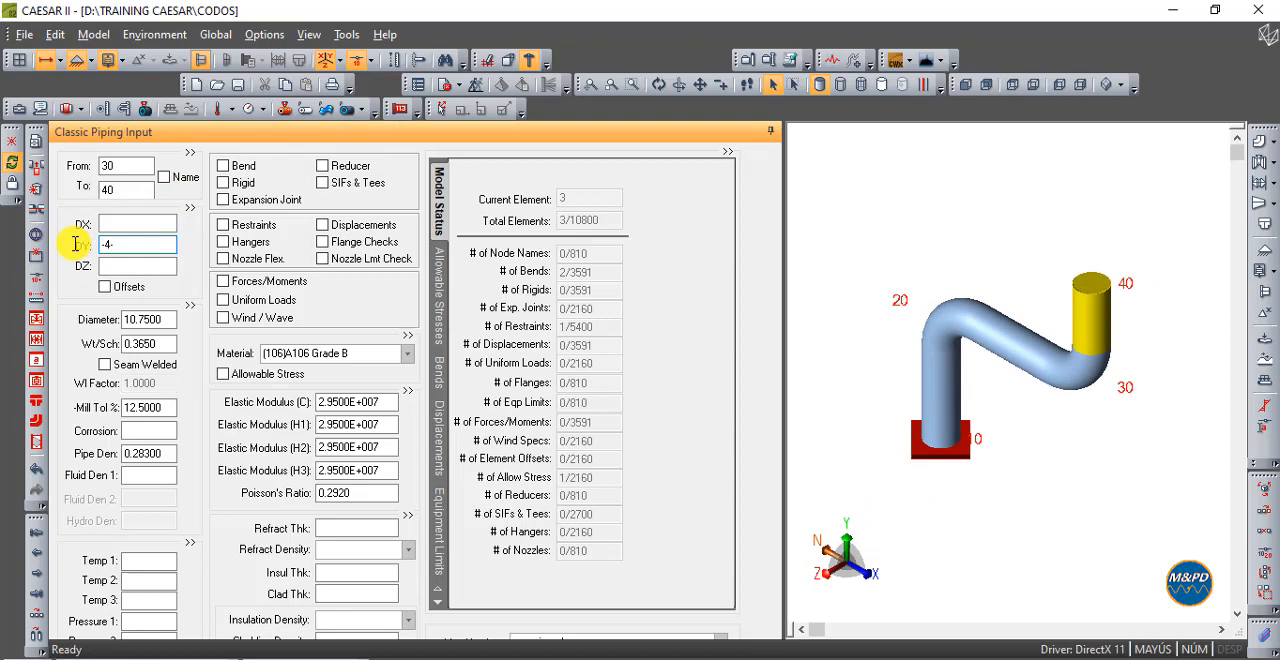
{"action": "key", "text": "Tab"}
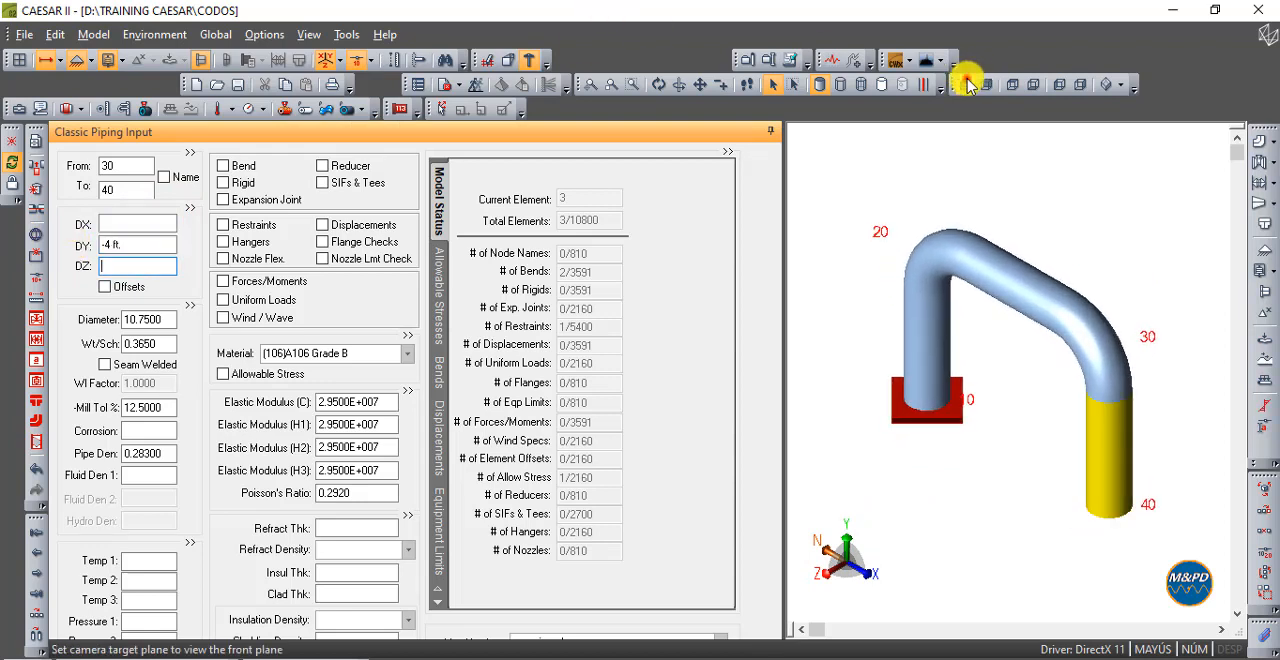
{"action": "left_click", "coordinate": [966, 85]}
- Inspect the dimensions of elements 10-20 and 20-30 and review the bend data defined at the end of each
{"action": "mouse_move", "coordinate": [903, 457]}
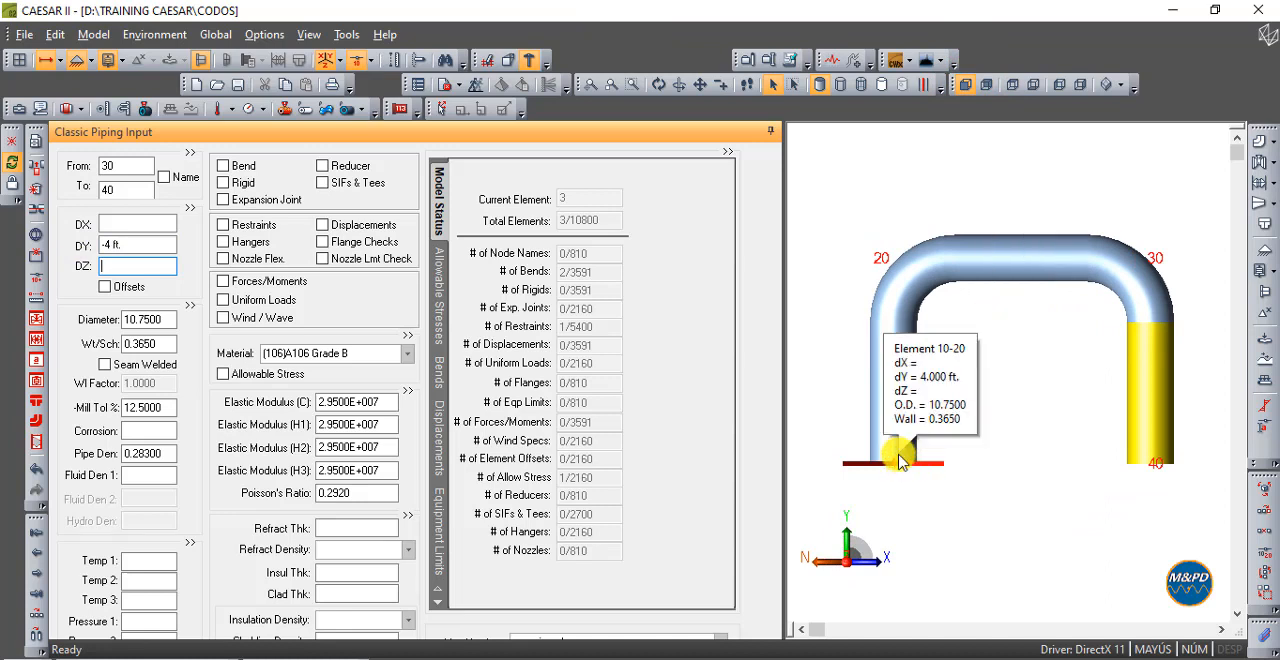
{"action": "mouse_move", "coordinate": [1020, 265]}
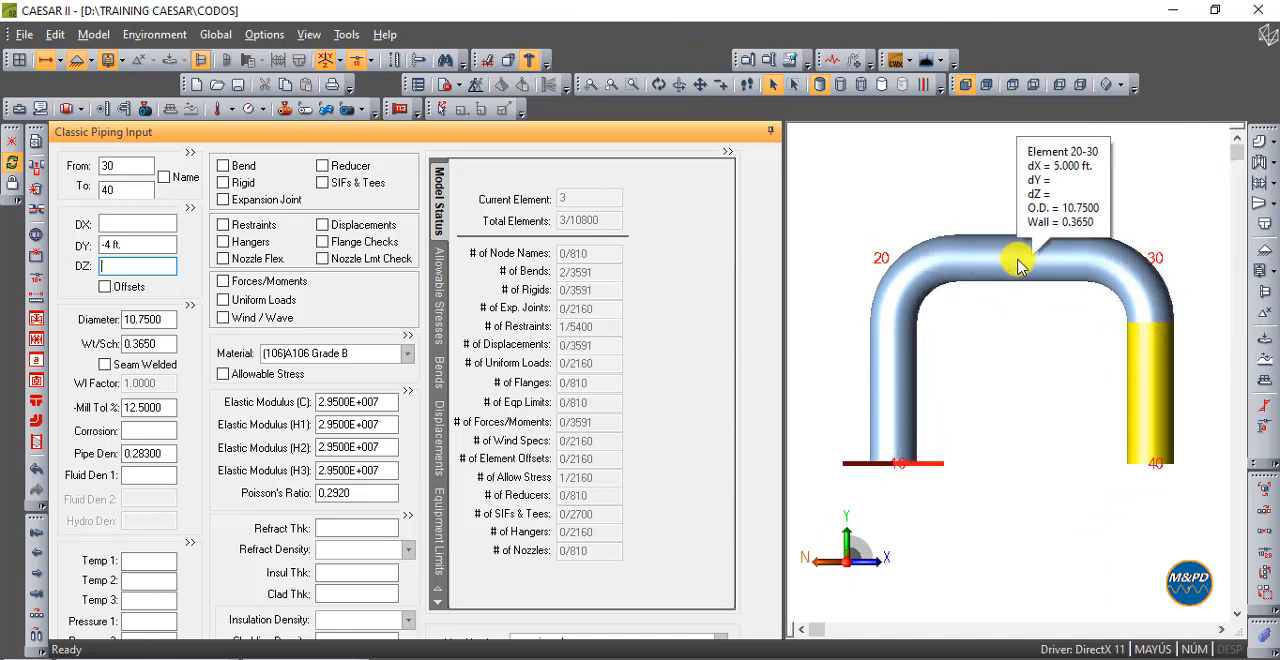
{"action": "left_click", "coordinate": [878, 270]}
{"action": "left_click", "coordinate": [440, 240]}
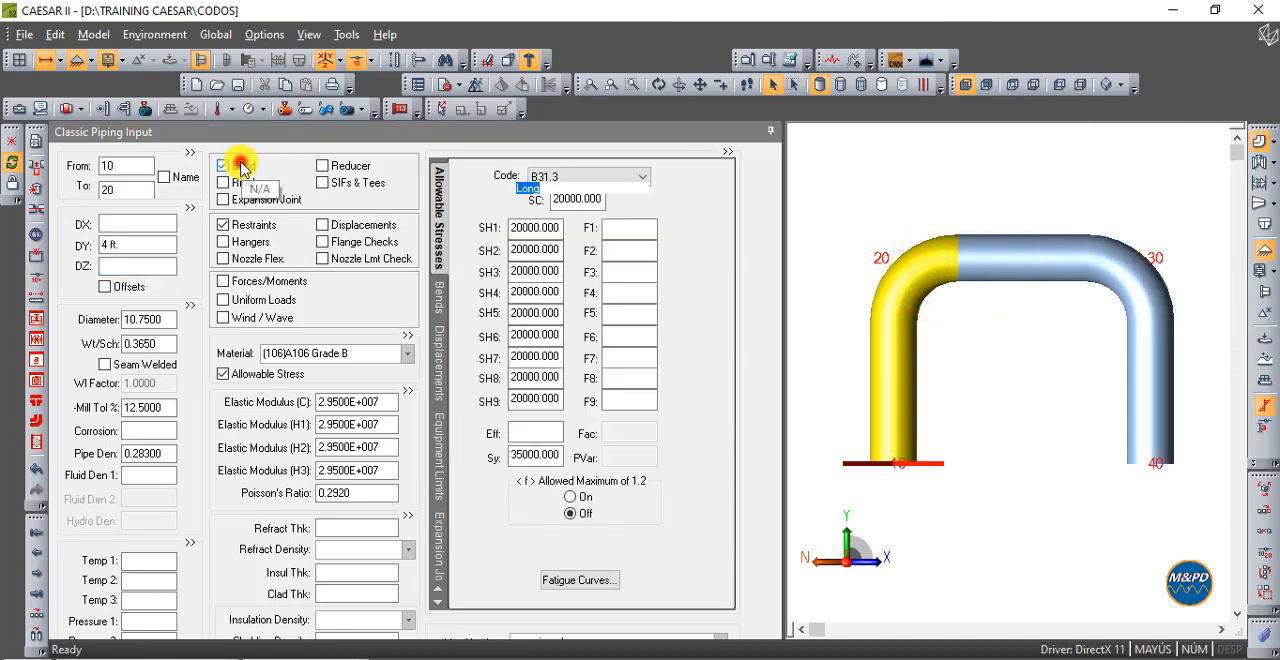
{"action": "left_click", "coordinate": [240, 167]}
{"action": "left_click", "coordinate": [1030, 268]}
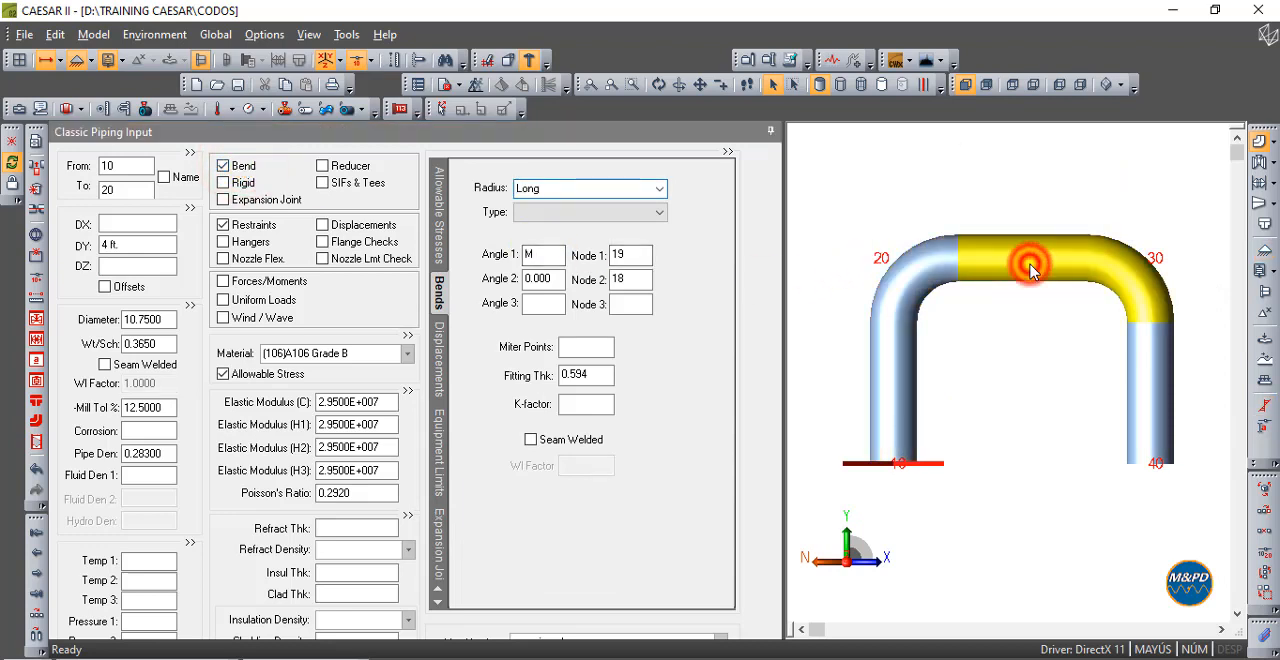
{"action": "left_click", "coordinate": [258, 168]}
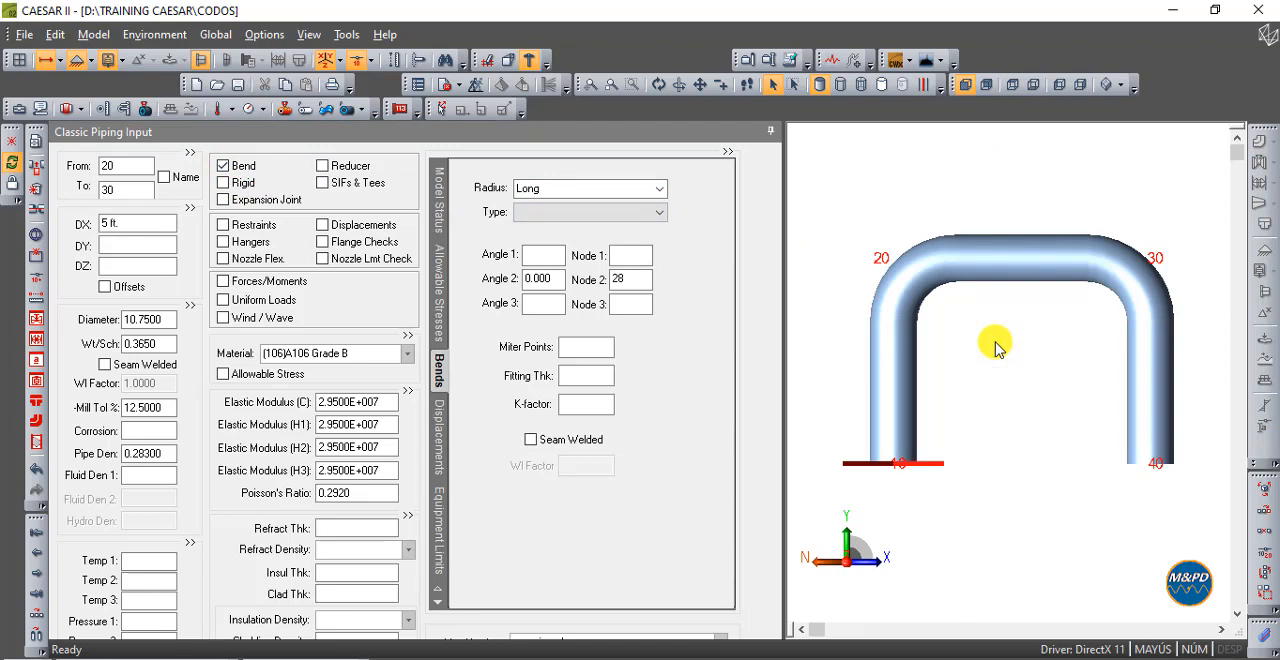
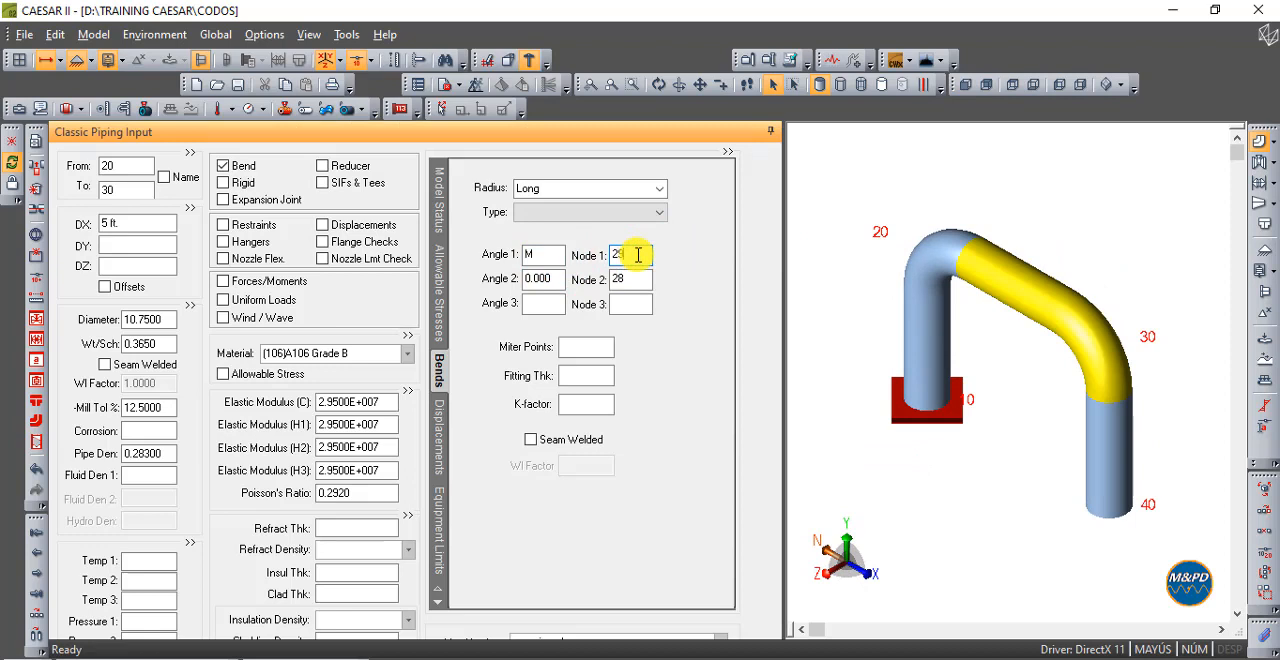
- View the model from the front and inspect the bend geometry where elements 10-20 and 20-30 meet
{"action": "left_click", "coordinate": [630, 303]}
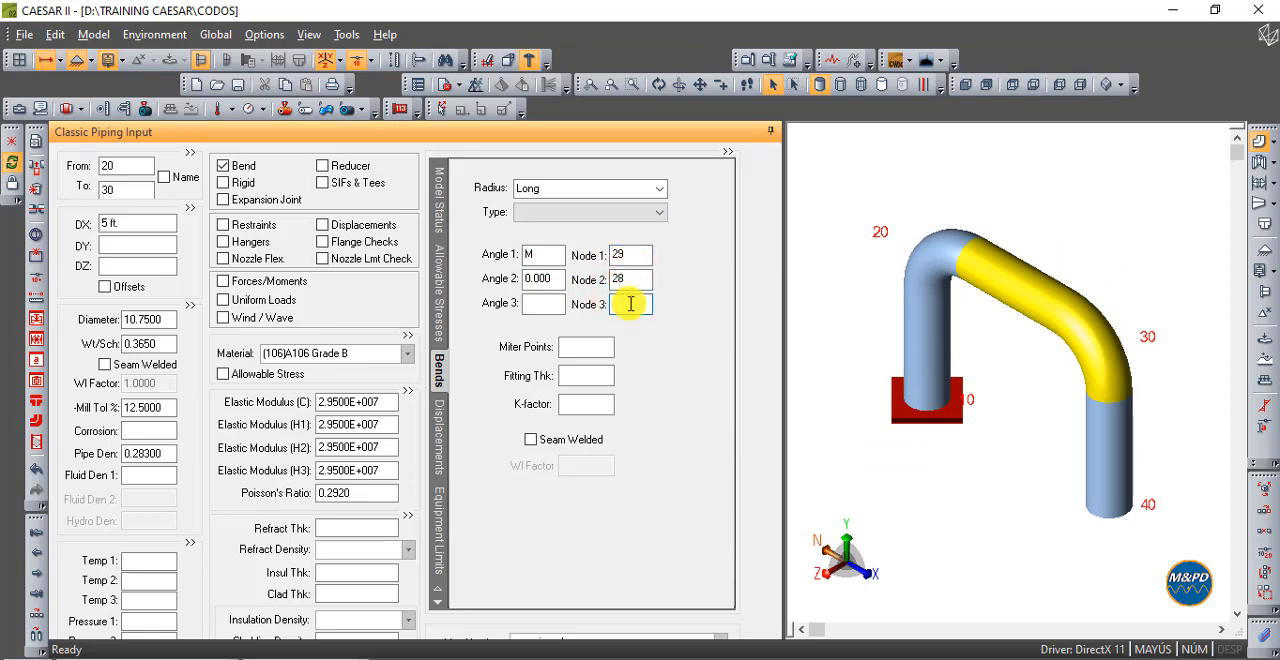
{"action": "left_click", "coordinate": [963, 88]}
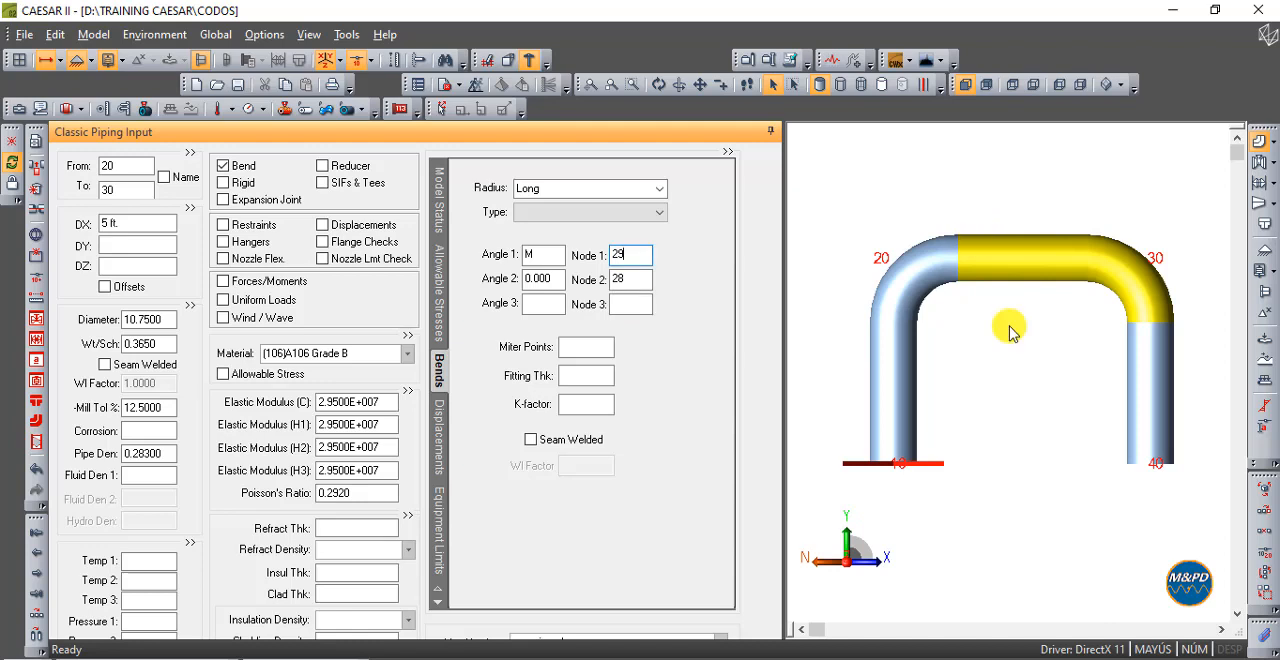
{"action": "mouse_move", "coordinate": [1010, 262]}
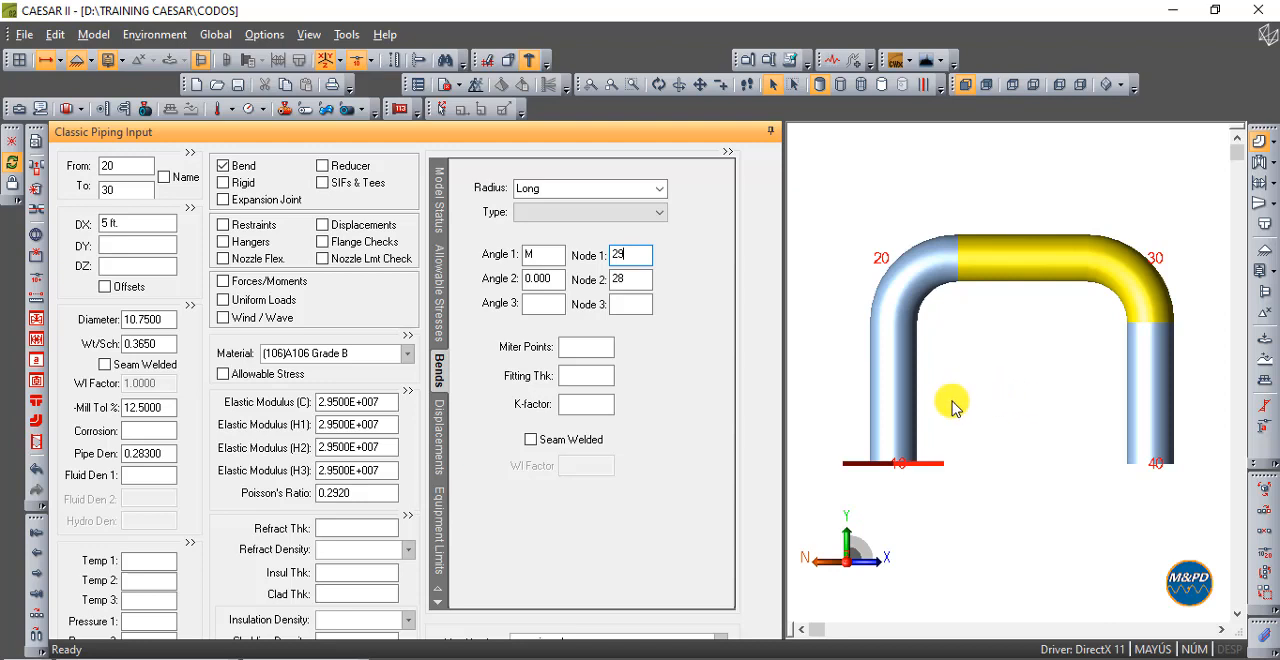
{"action": "left_click", "coordinate": [918, 402]}
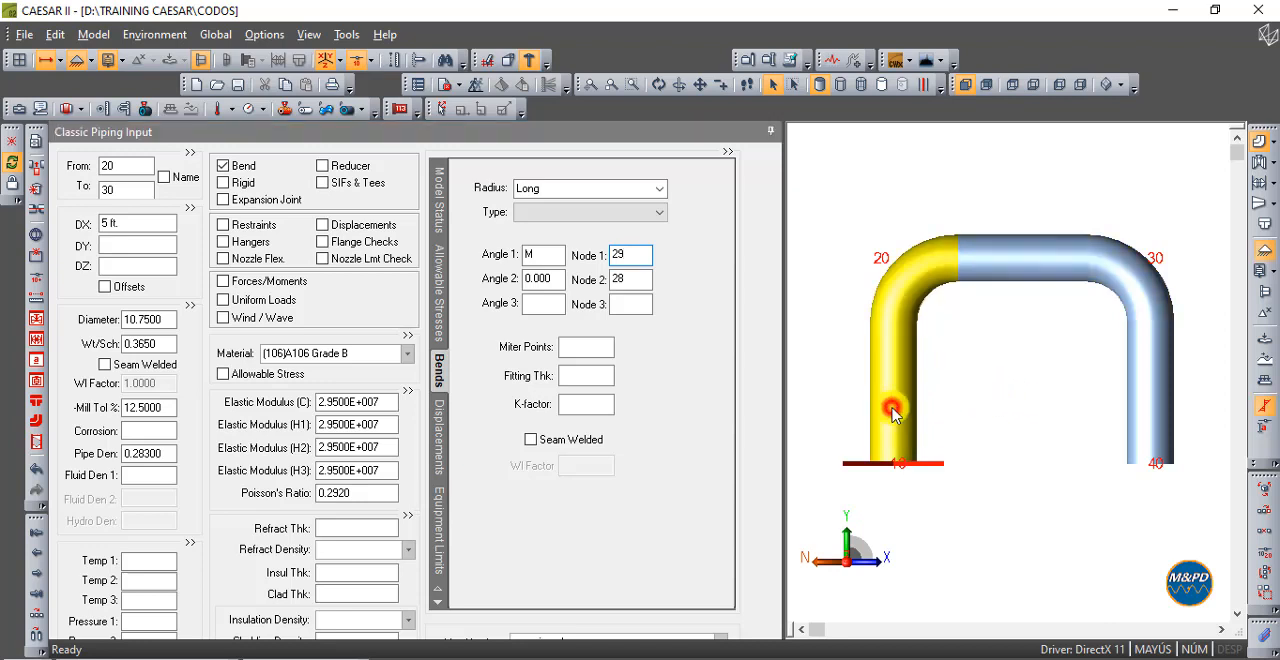
{"action": "left_click", "coordinate": [1003, 271]}
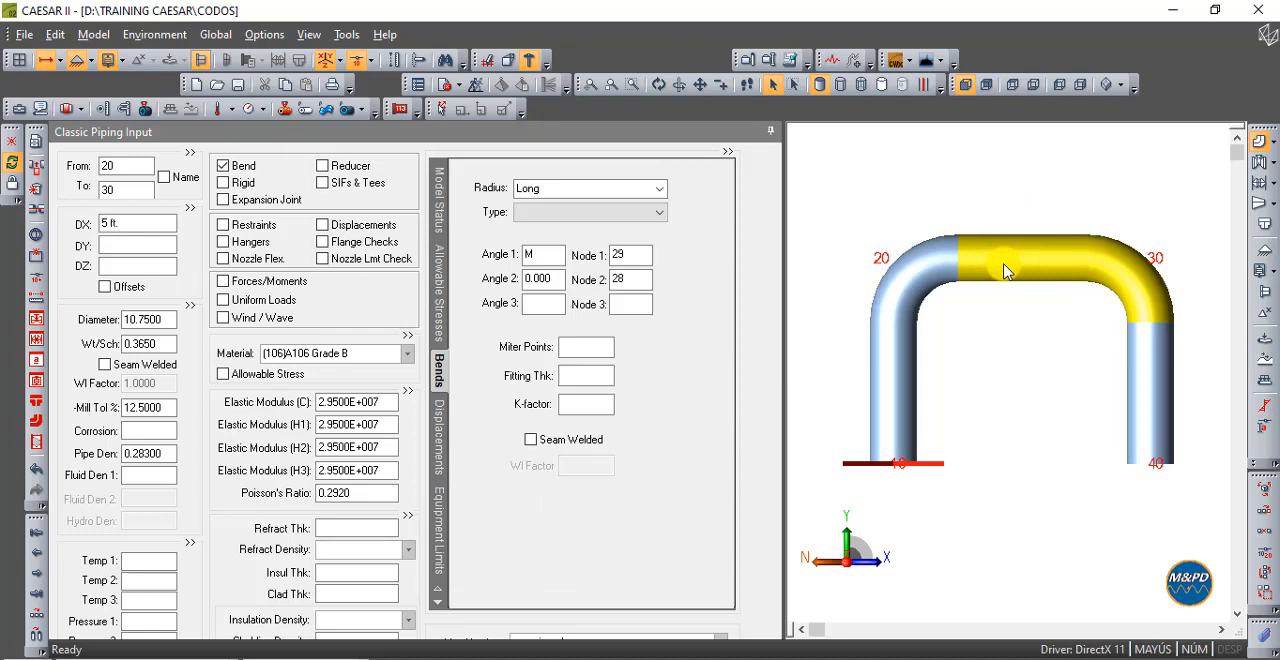
{"action": "left_click", "coordinate": [1018, 328]}
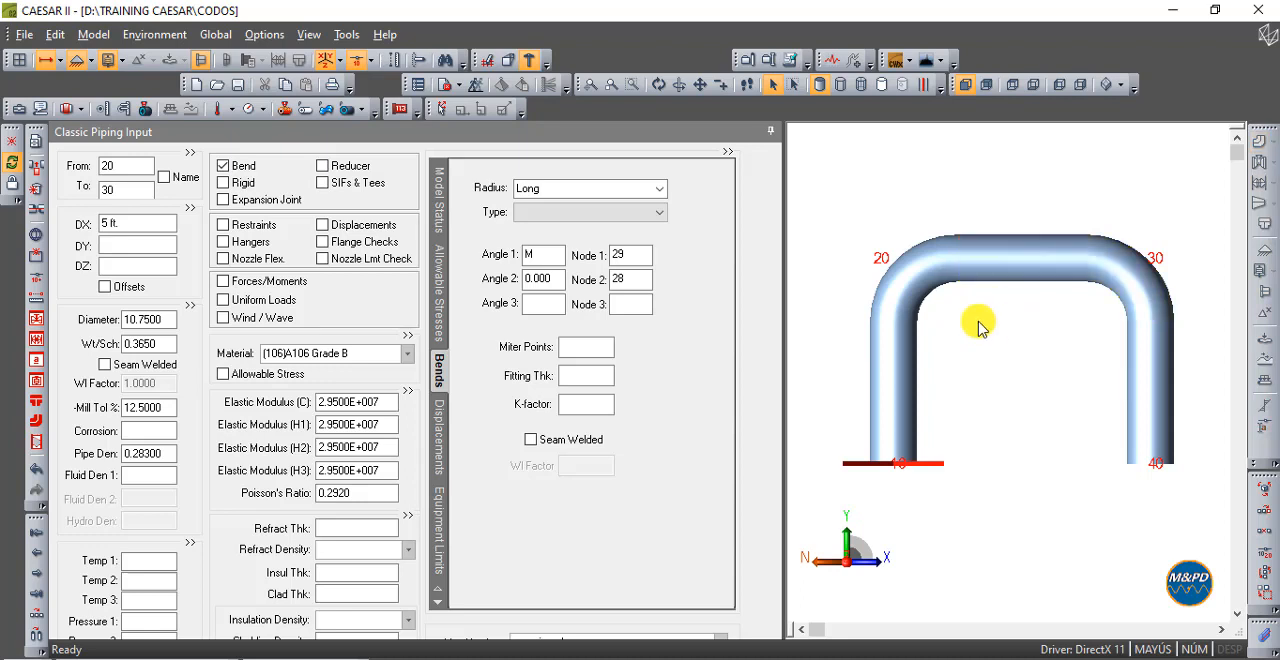
- Remove the bends from elements 10-20 and 20-30, and show the model from the front
{"action": "left_click", "coordinate": [908, 273]}
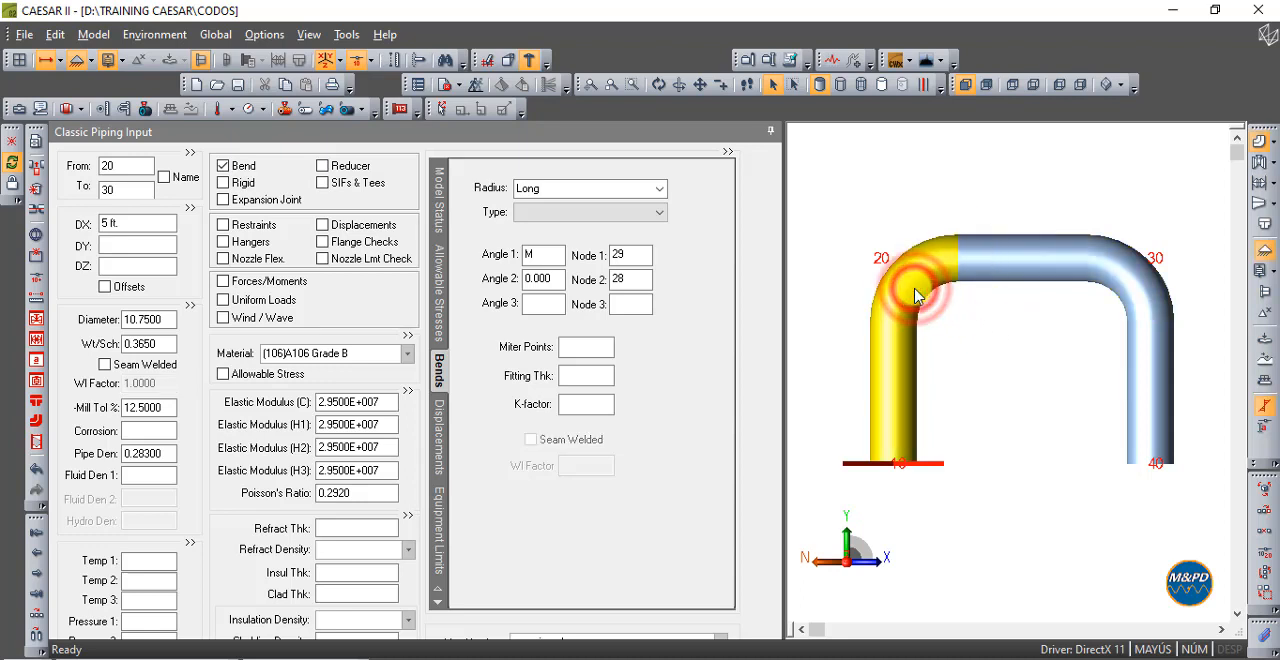
{"action": "left_click", "coordinate": [240, 166]}
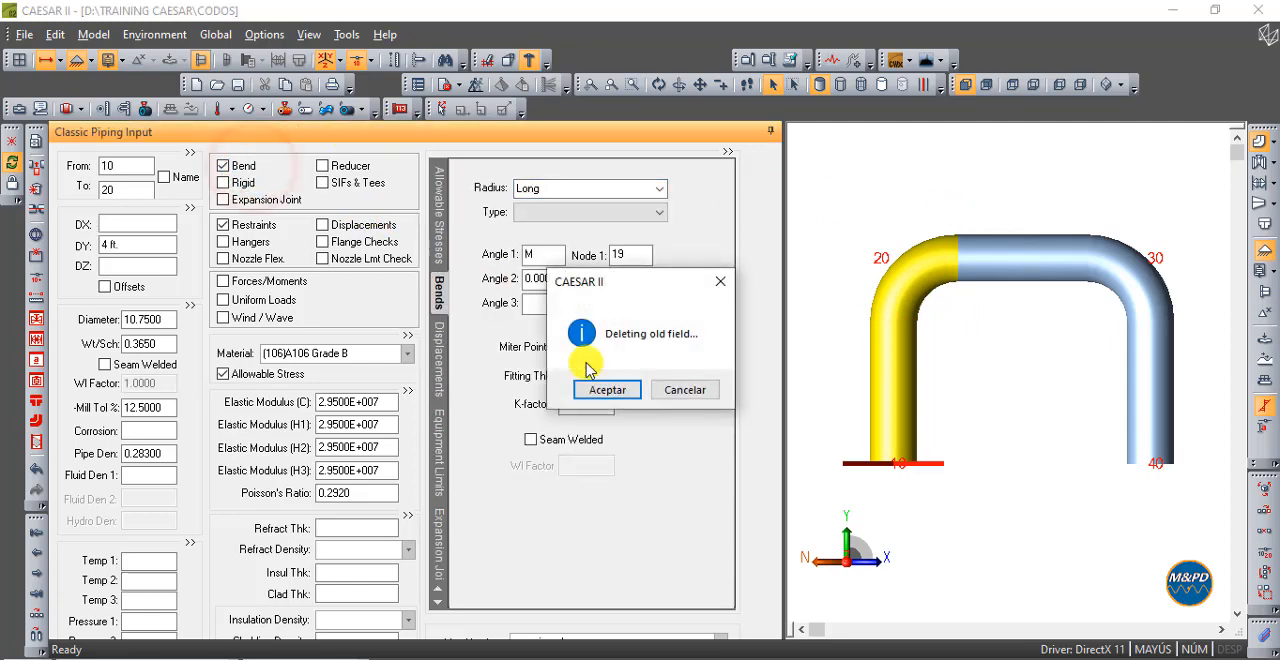
{"action": "left_click", "coordinate": [598, 381]}
{"action": "left_click", "coordinate": [1034, 294]}
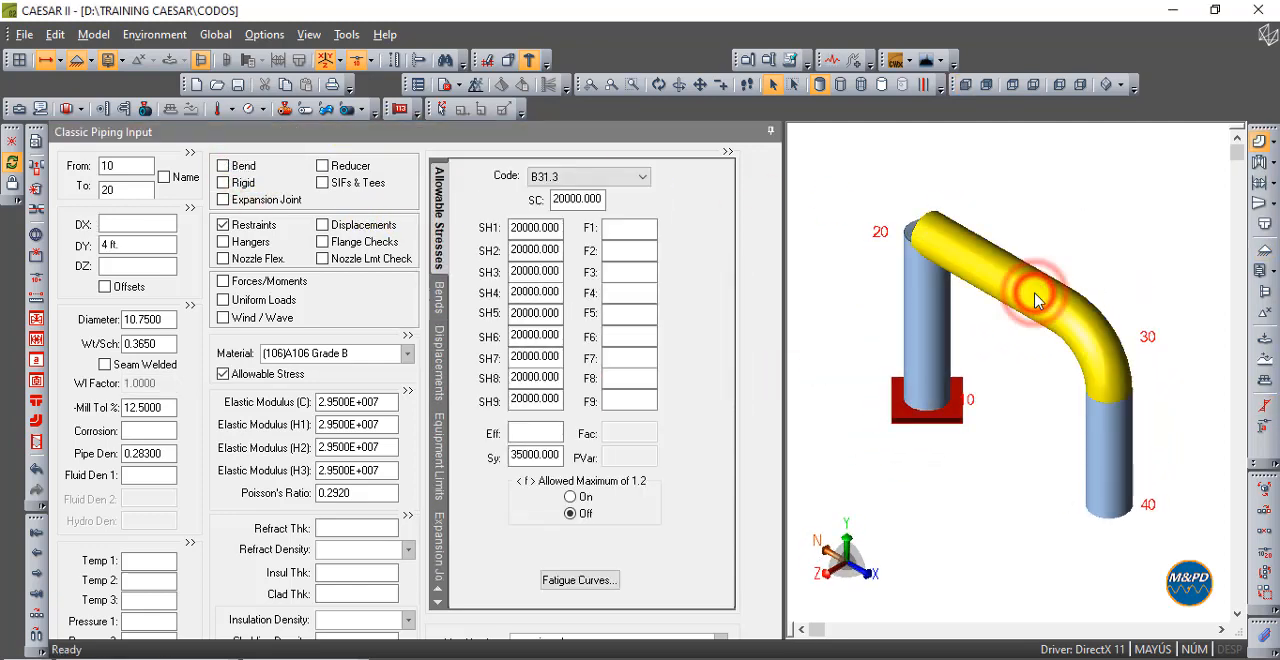
{"action": "left_click", "coordinate": [242, 166]}
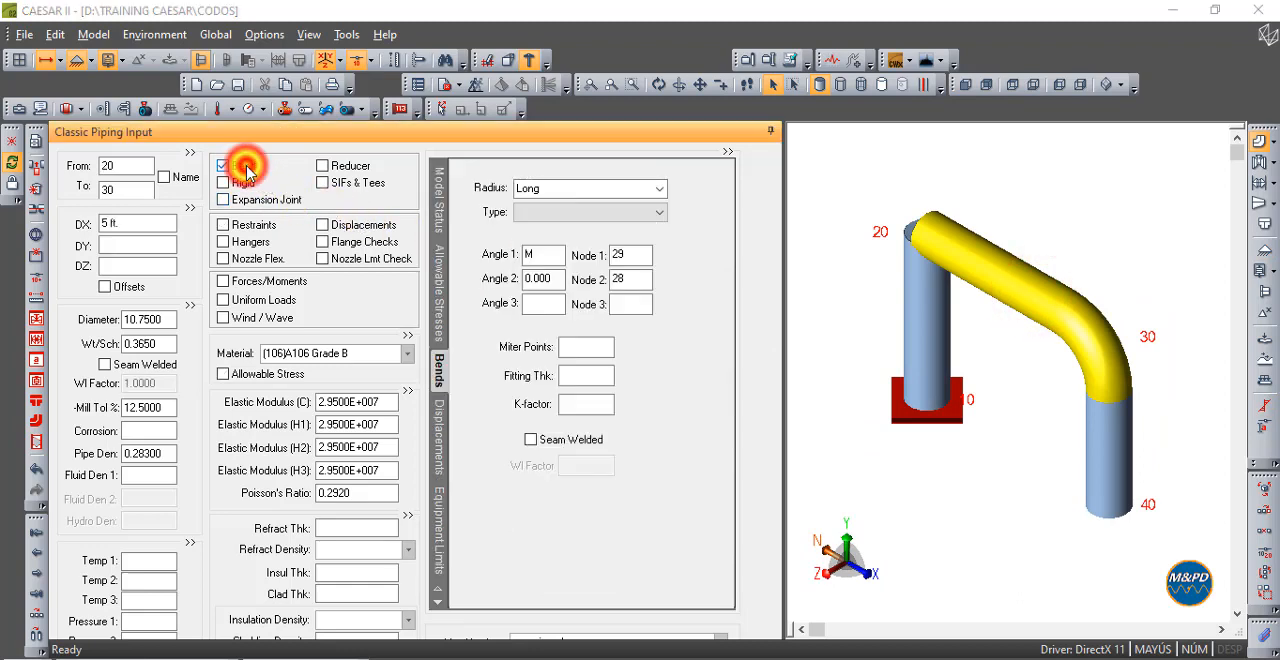
{"action": "left_click", "coordinate": [603, 391]}
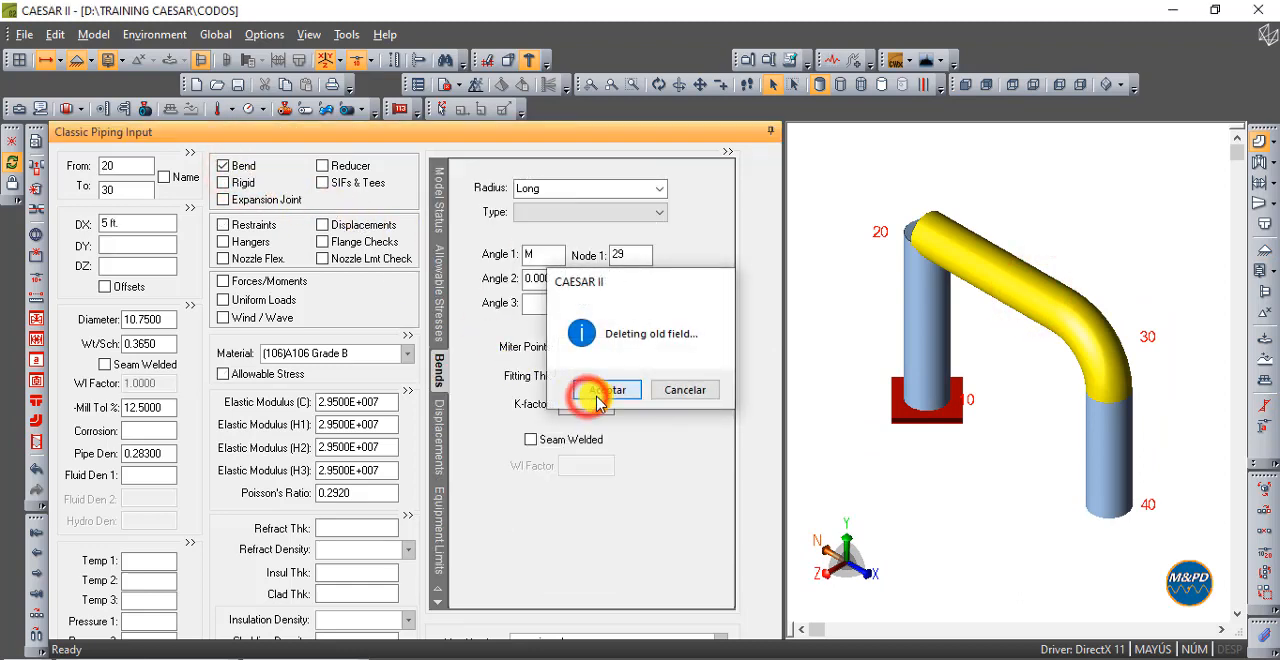
{"action": "left_click", "coordinate": [966, 85]}
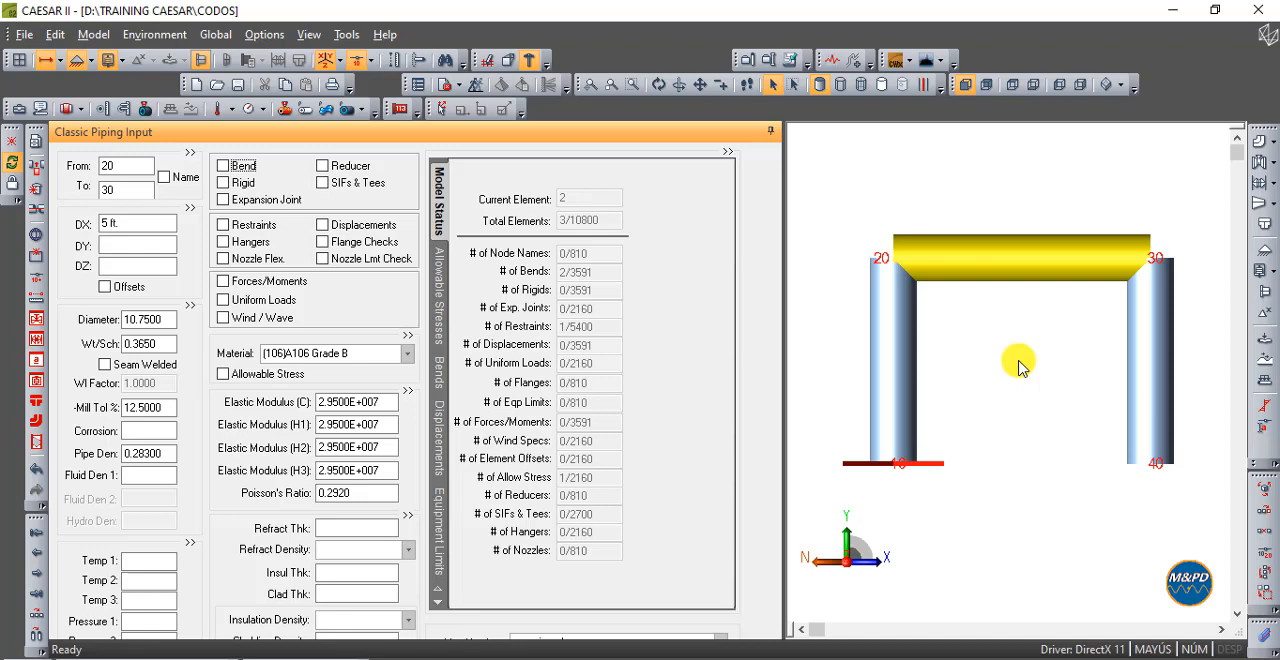
- Delete element 20-30, leaving the two vertical pipes, and check the remaining geometry from the front
{"action": "mouse_move", "coordinate": [1010, 258]}
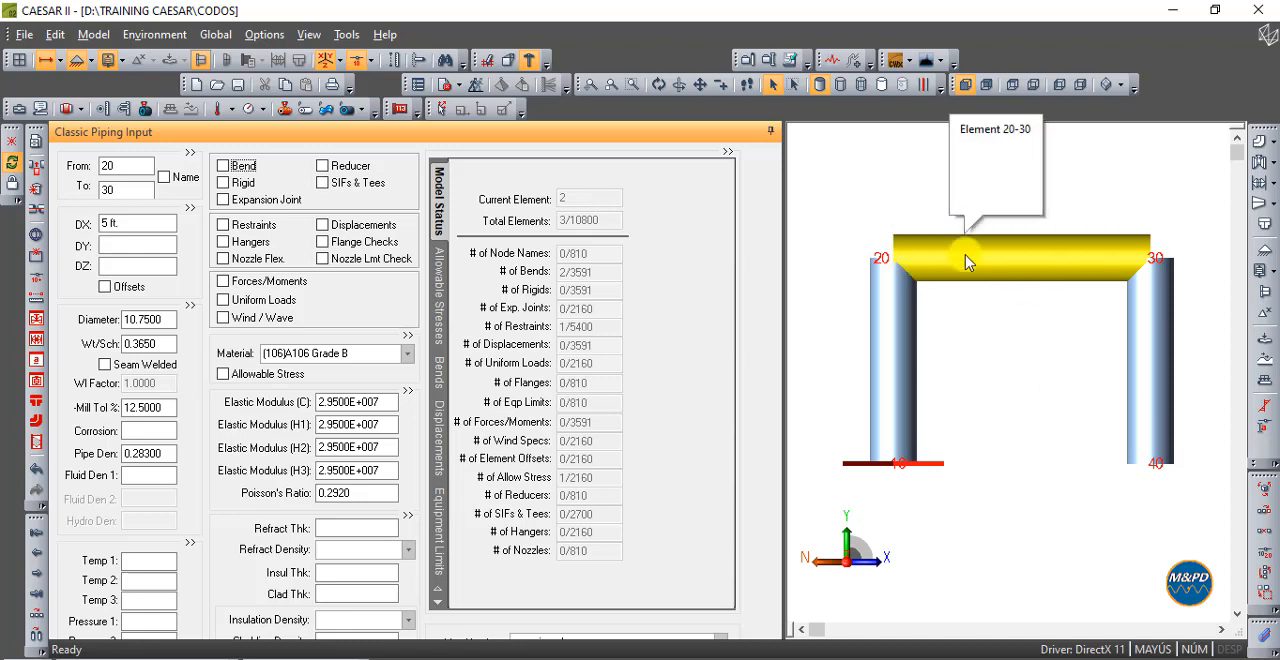
{"action": "left_click", "coordinate": [38, 191]}
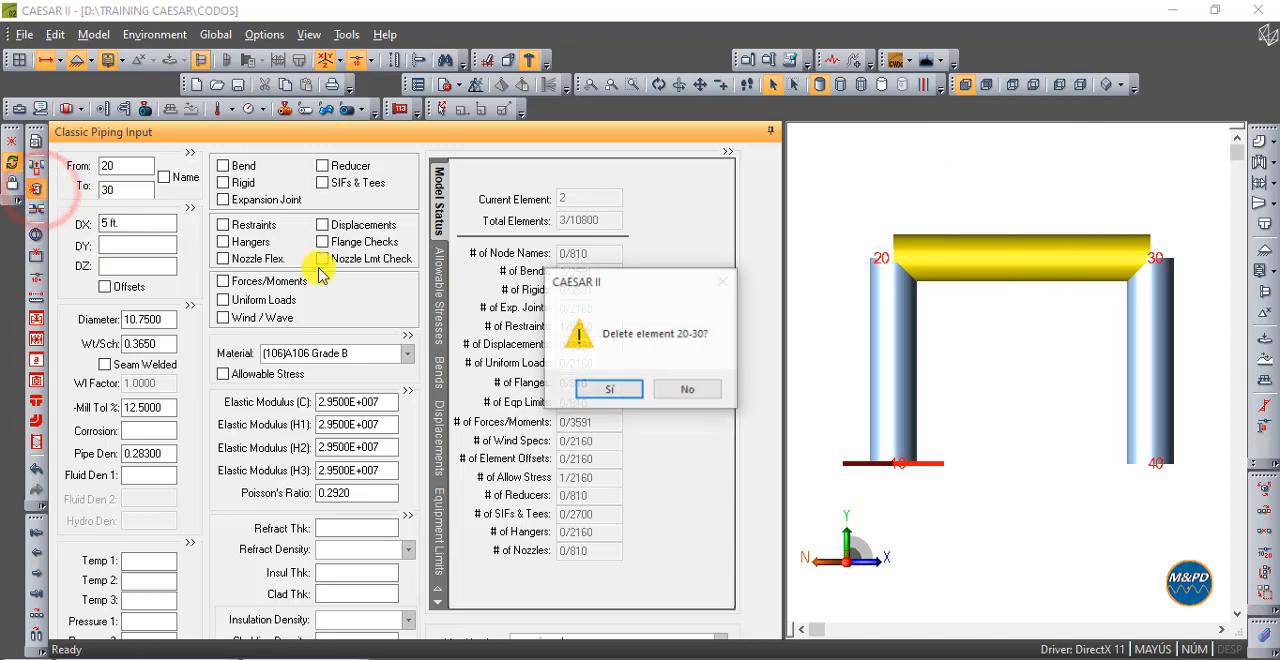
{"action": "left_click", "coordinate": [596, 390]}
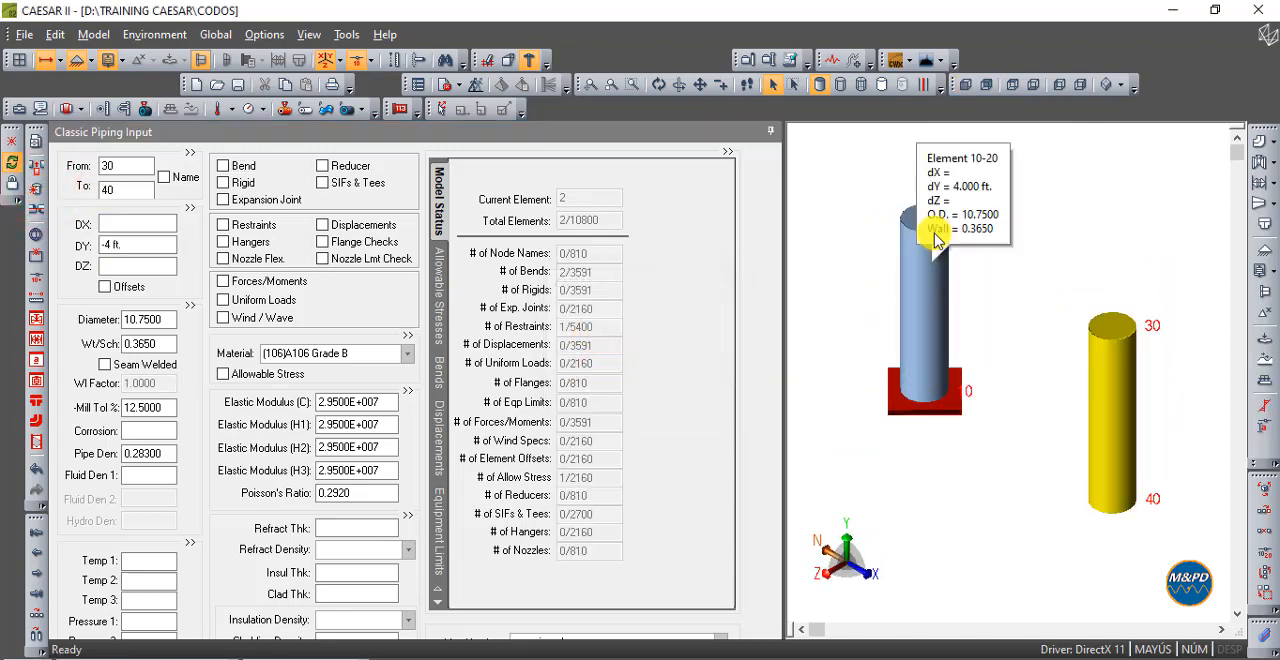
{"action": "left_click", "coordinate": [962, 86]}
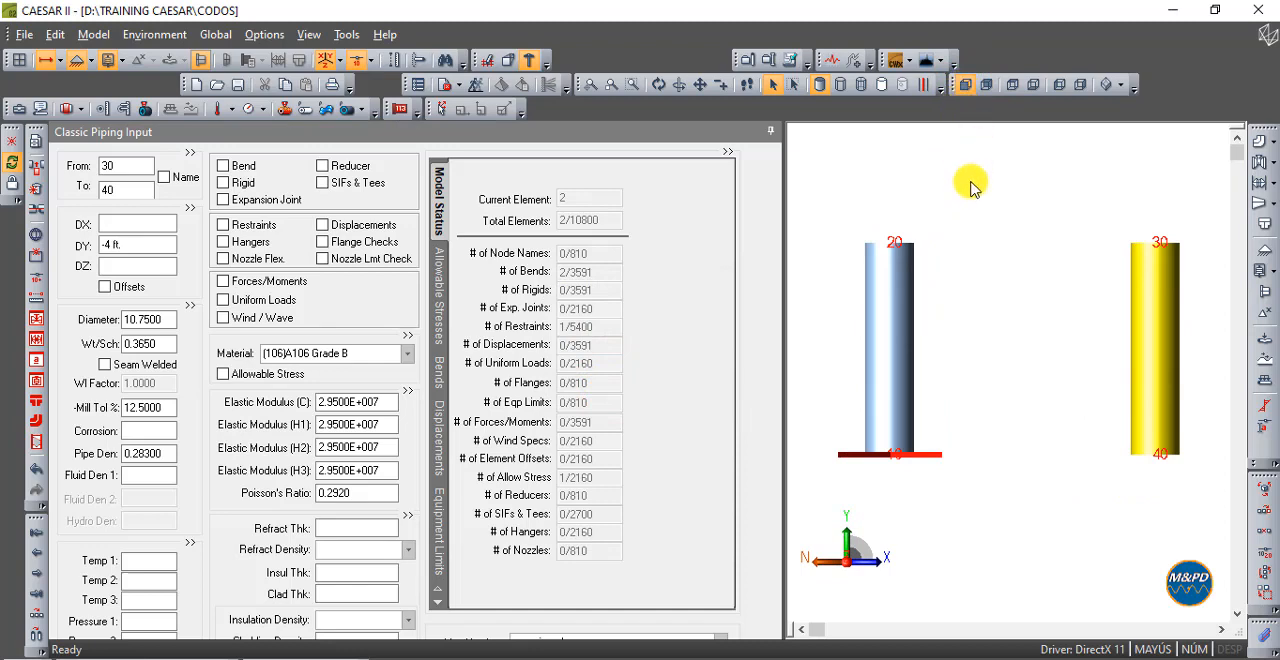
{"action": "left_click", "coordinate": [1170, 285]}
{"action": "left_click", "coordinate": [1081, 300]}
- Start a new element after 30-40 and define it from node 20 to node 30
{"action": "left_click", "coordinate": [1143, 293]}
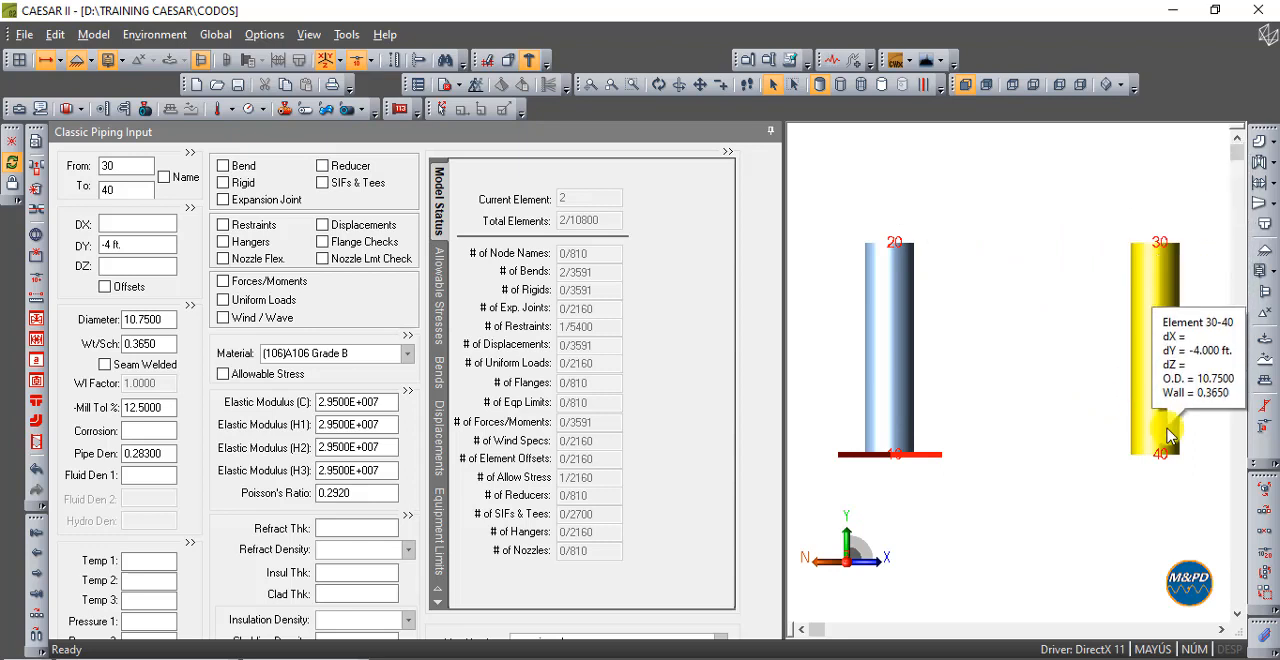
{"action": "left_click", "coordinate": [37, 614]}
{"action": "left_click", "coordinate": [132, 189]}
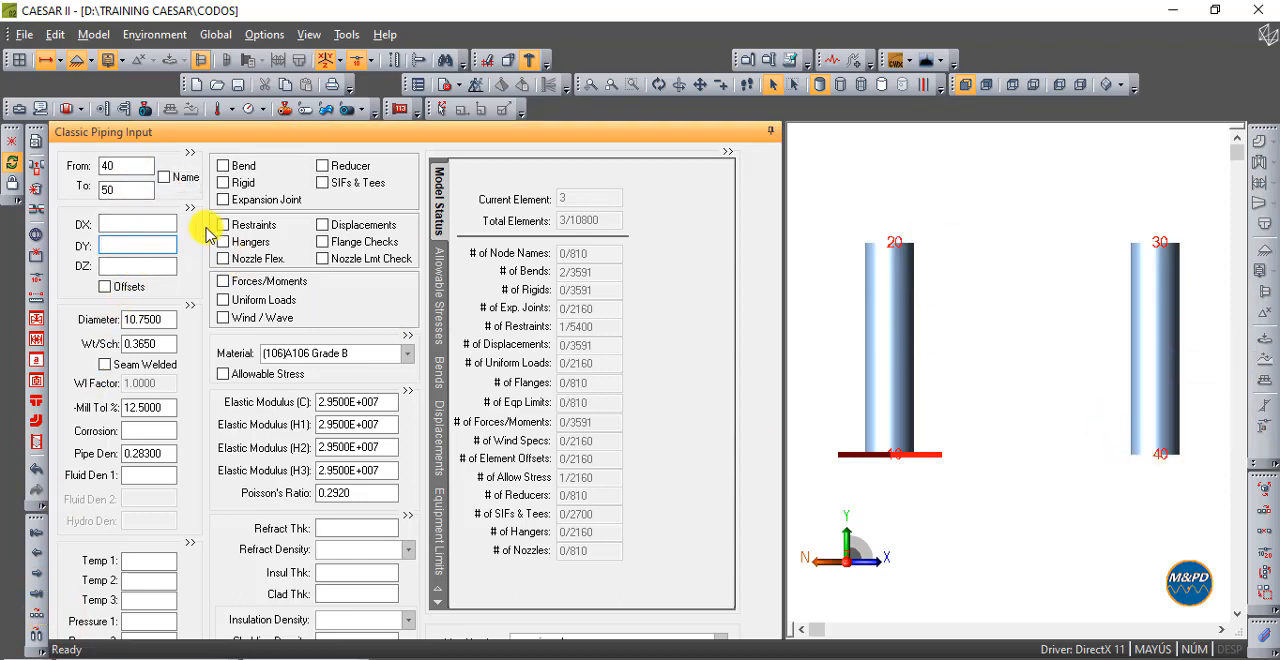
{"action": "double_click", "coordinate": [127, 169]}
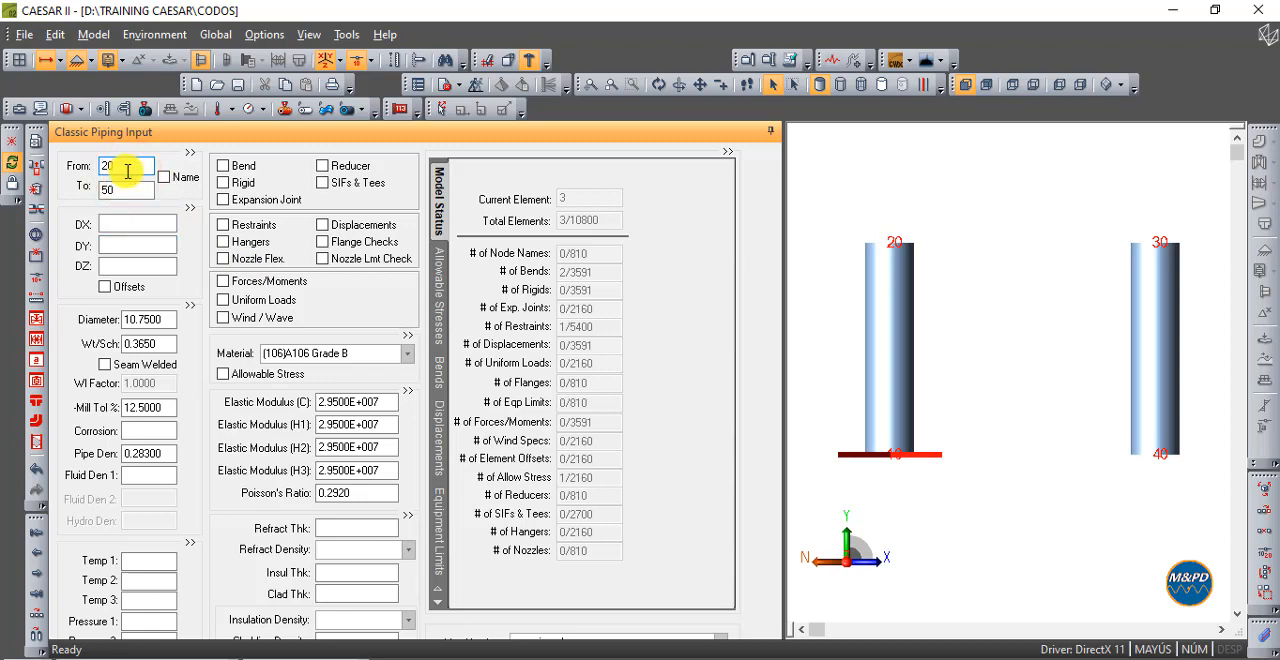
{"action": "double_click", "coordinate": [121, 185]}
{"action": "type", "text": "3"}
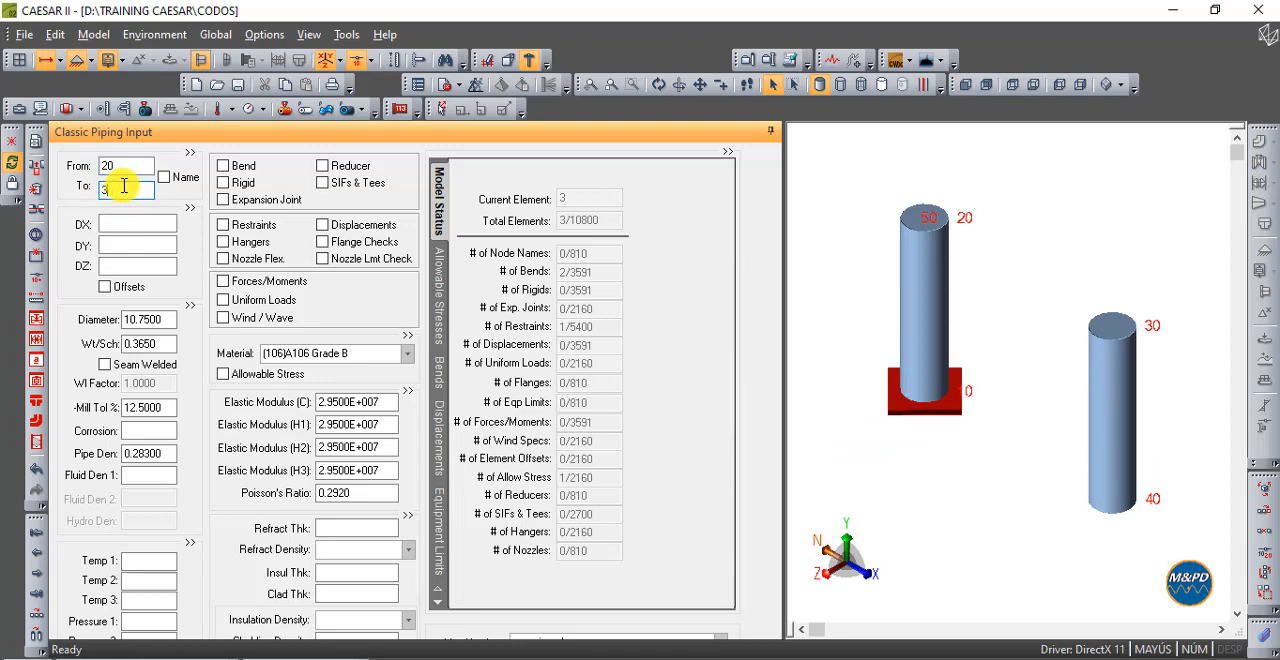
- Set the DX of the new element 20-30 to 5 ft and view the model from the front
{"action": "left_click", "coordinate": [132, 222]}
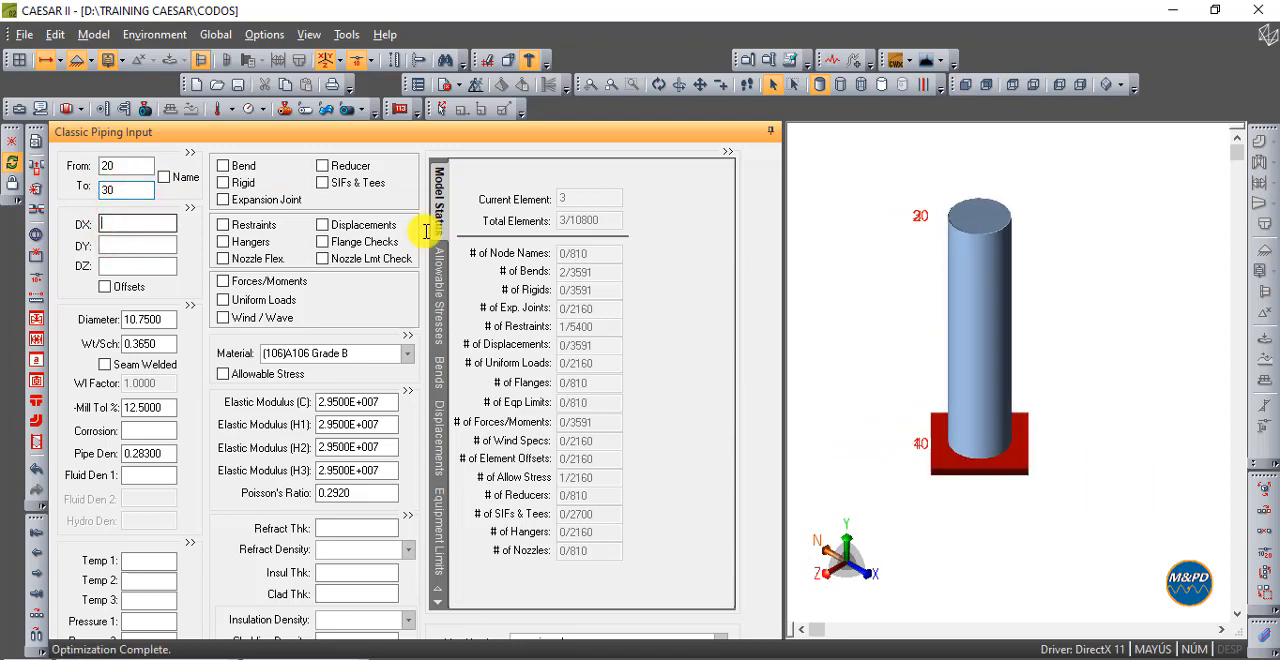
{"action": "left_click", "coordinate": [965, 85]}
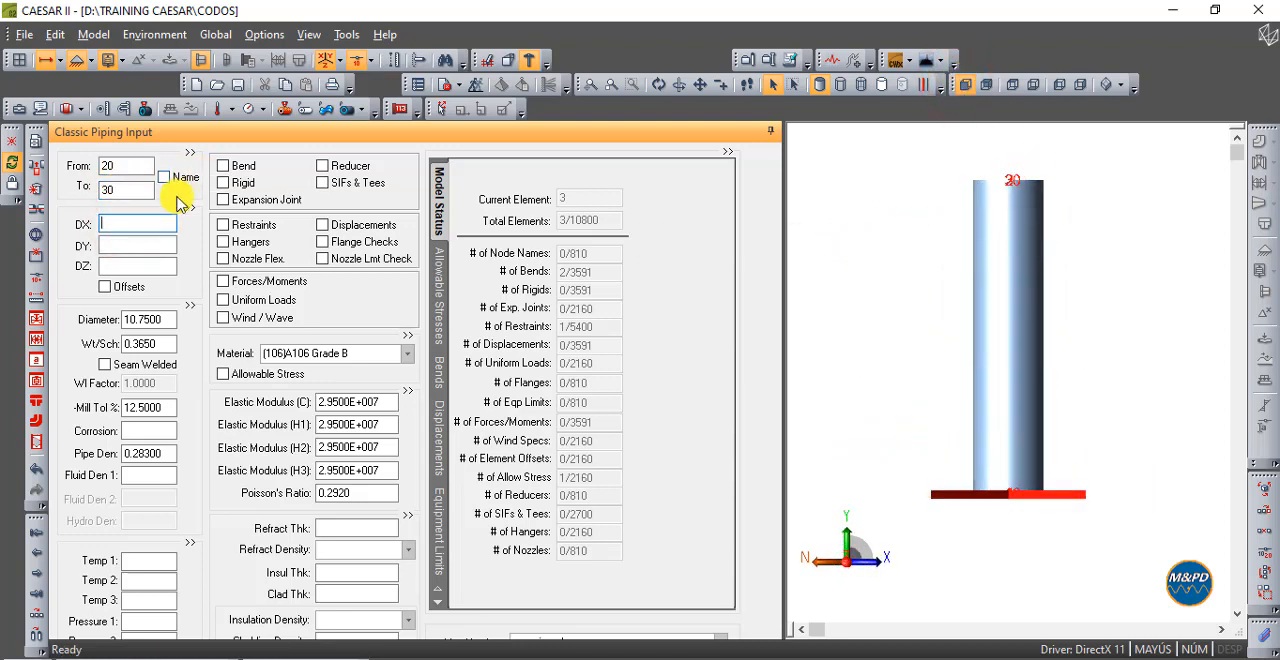
{"action": "type", "text": "5-"}
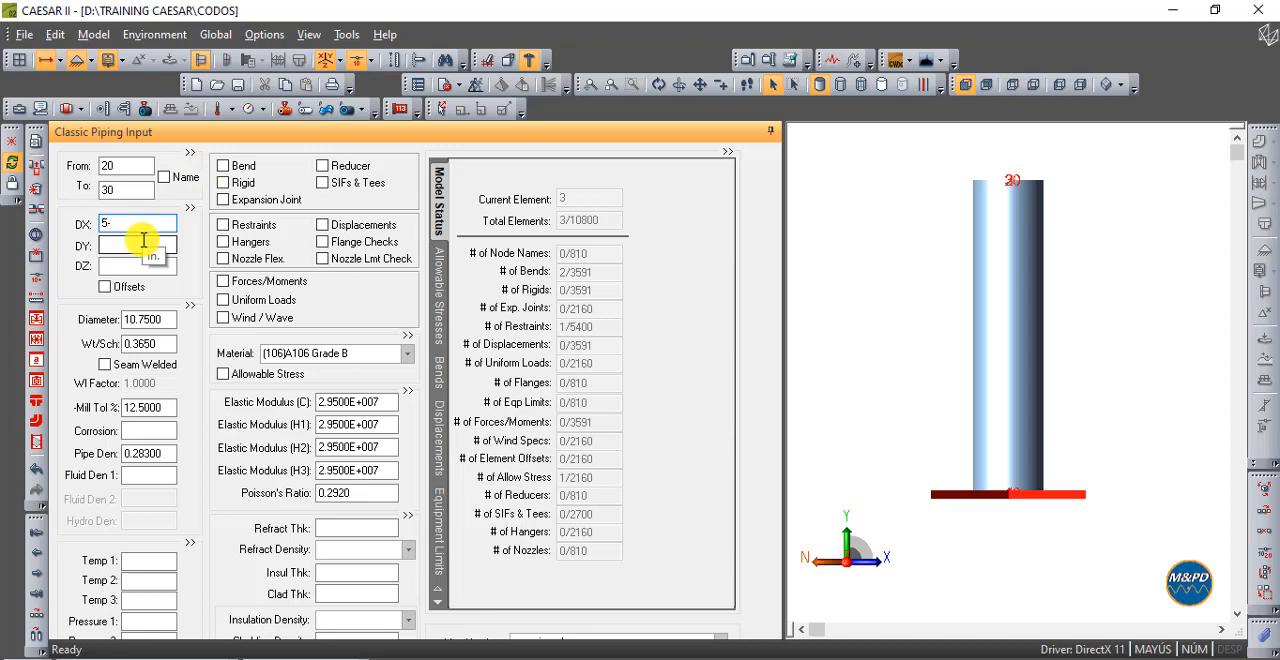
{"action": "key", "text": "Tab"}
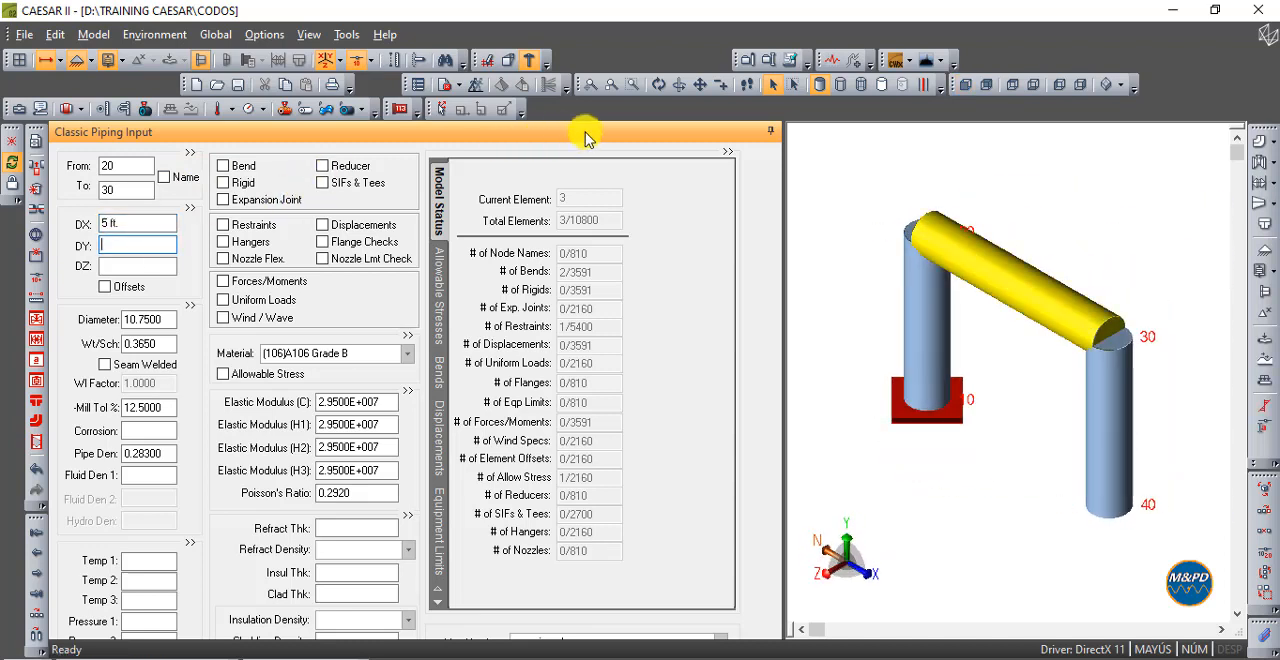
{"action": "left_click", "coordinate": [970, 85]}
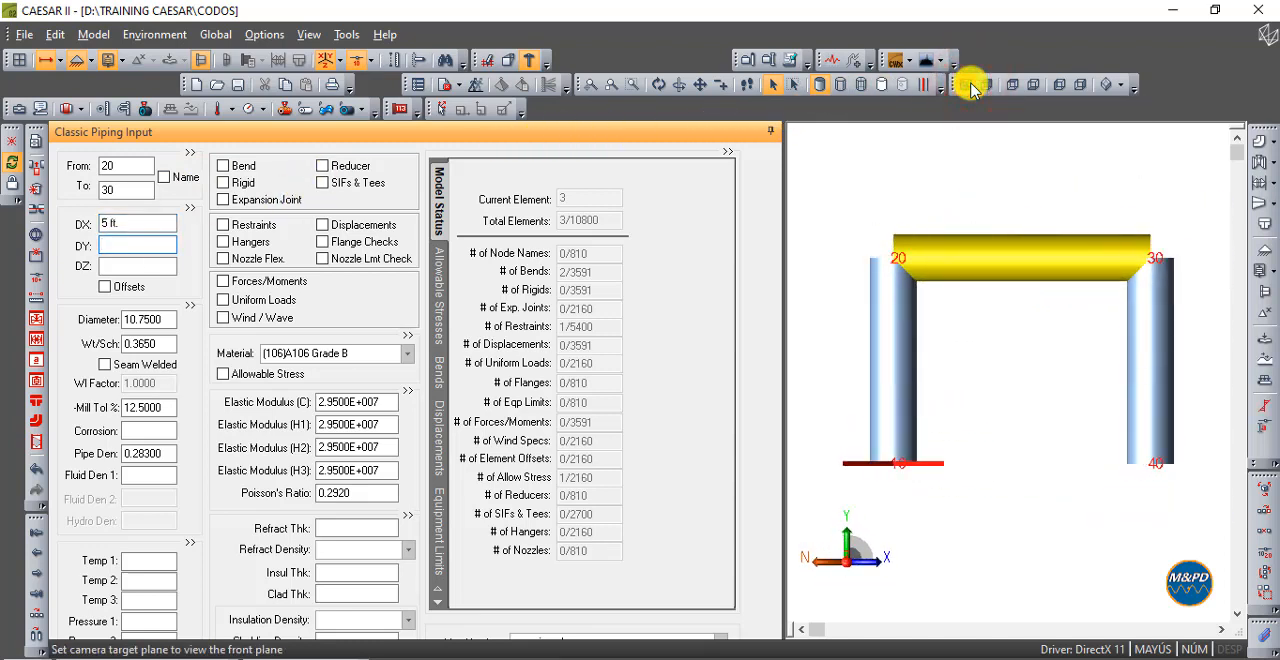
- Review elements 10-20, 20-30 and 30-40 in turn, comparing their dimensions and position in the input sequence
{"action": "left_click", "coordinate": [1028, 382]}
{"action": "left_click", "coordinate": [898, 372]}
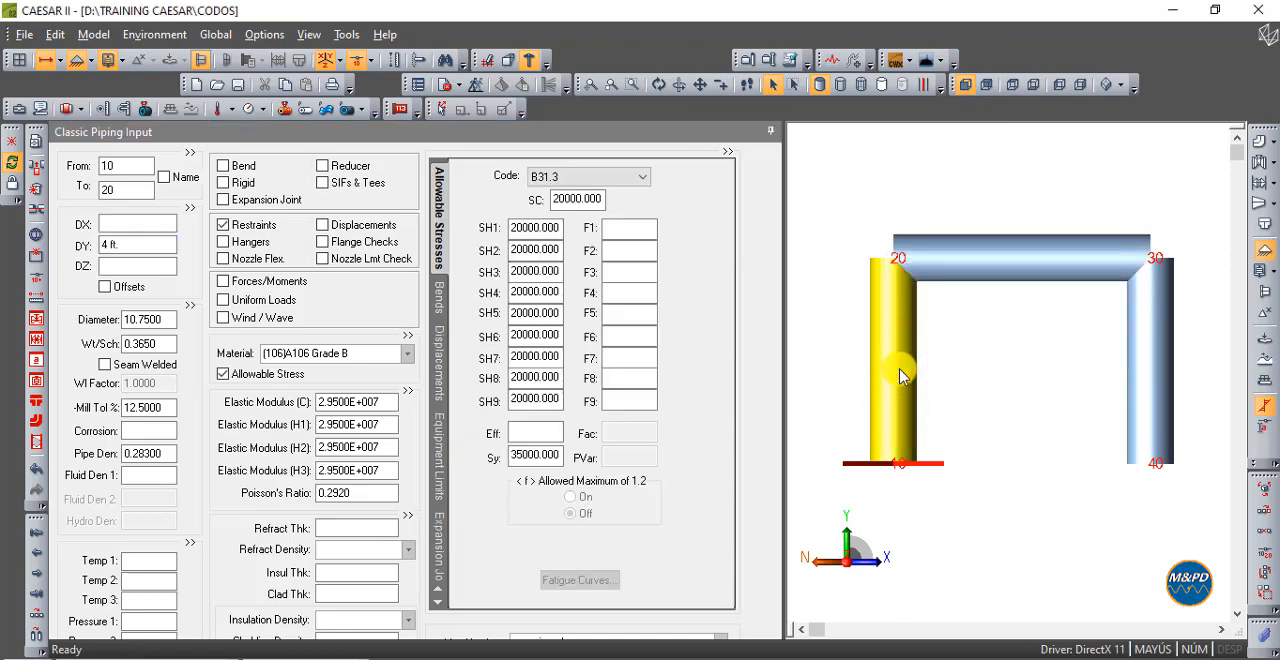
{"action": "left_click", "coordinate": [990, 240]}
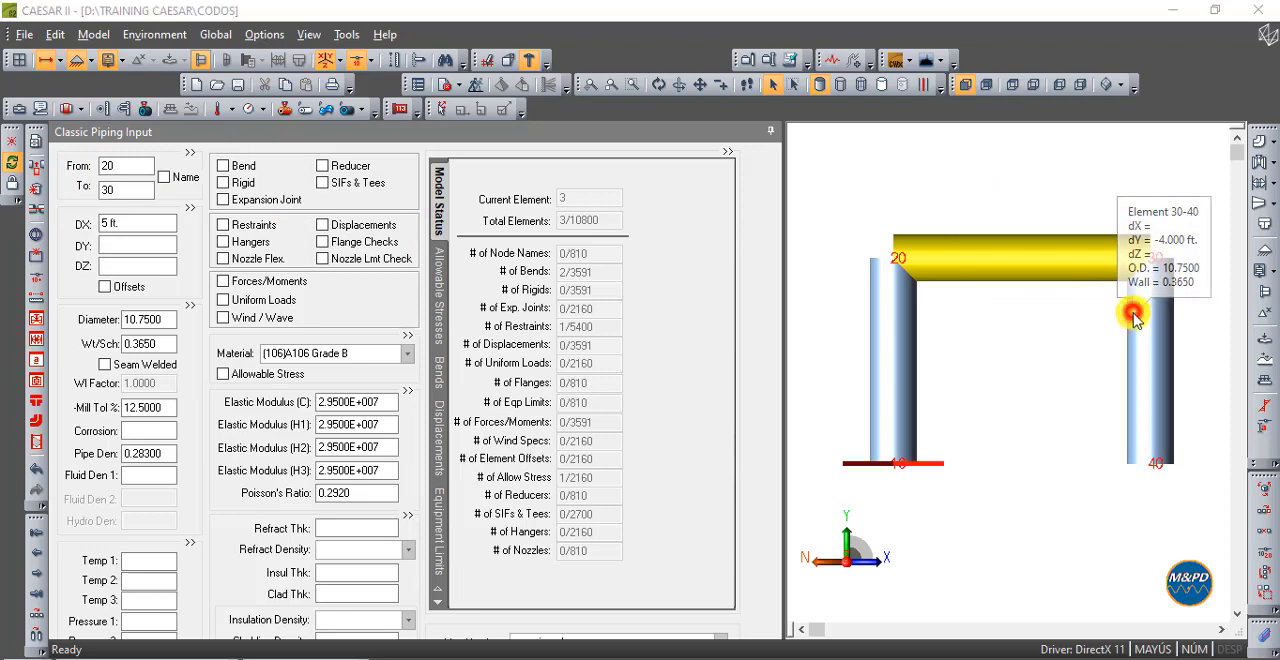
{"action": "left_click", "coordinate": [1118, 320]}
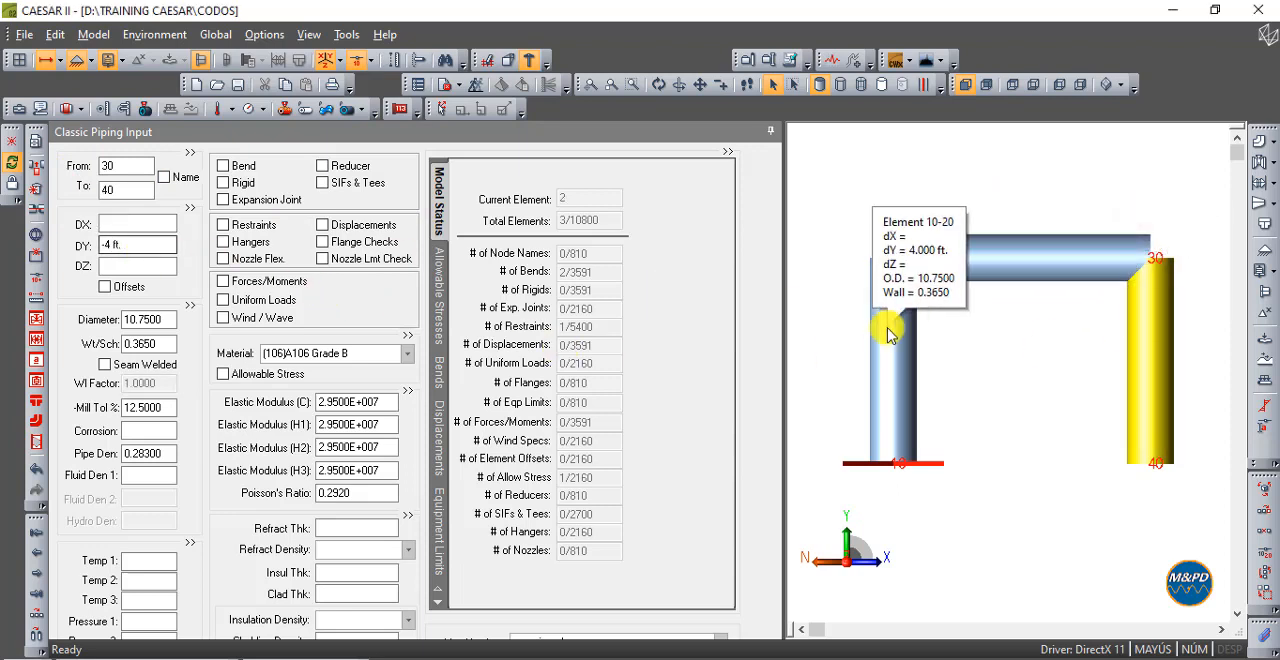
{"action": "left_click", "coordinate": [993, 348]}
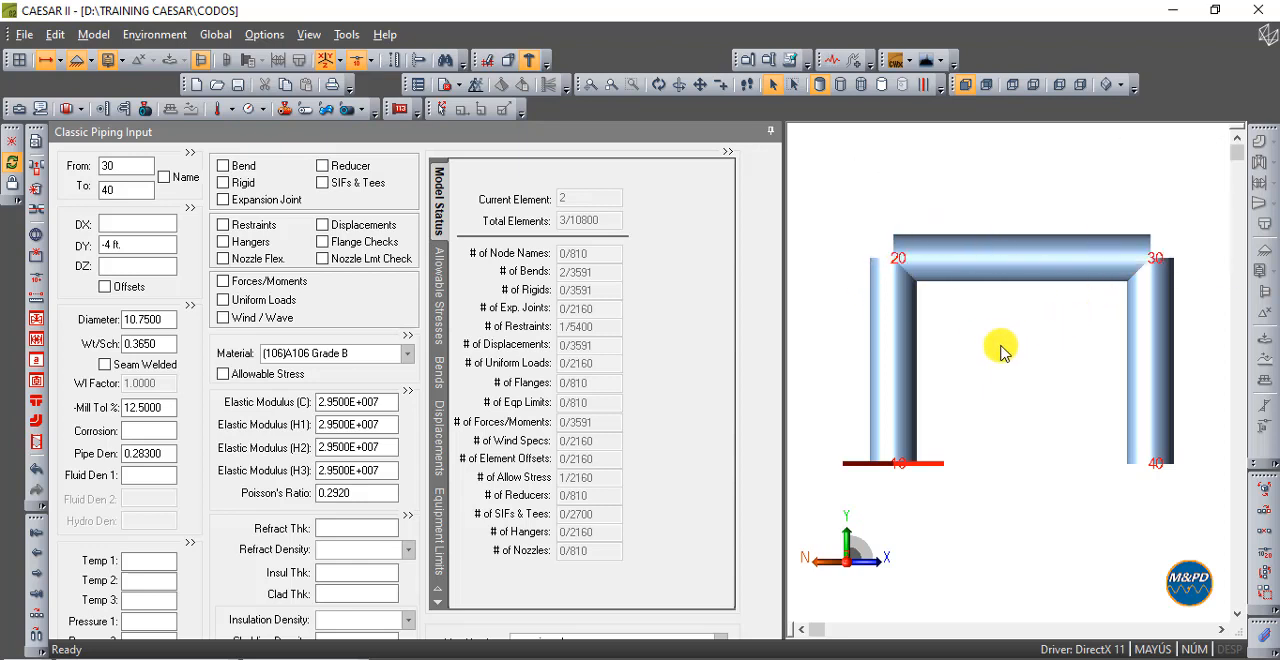
- Add a long-radius bend at the end of element 10-20 and view the model from the front
{"action": "left_click", "coordinate": [908, 332]}
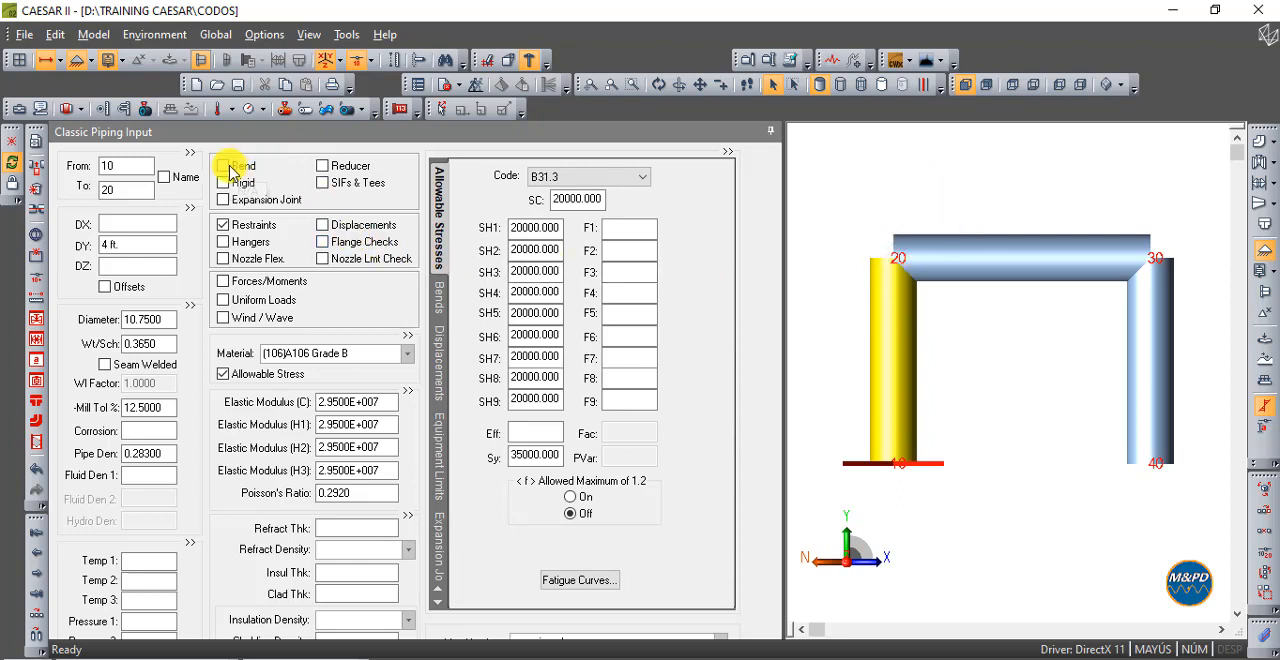
{"action": "left_click", "coordinate": [224, 166]}
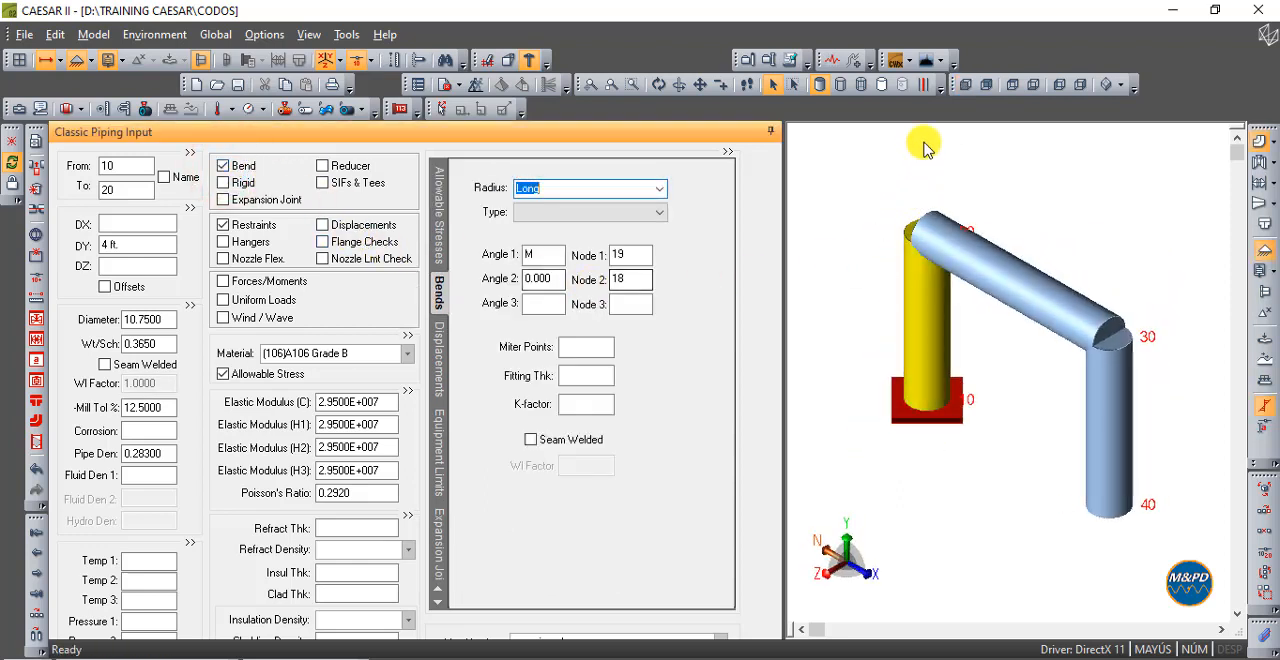
{"action": "left_click", "coordinate": [965, 84]}
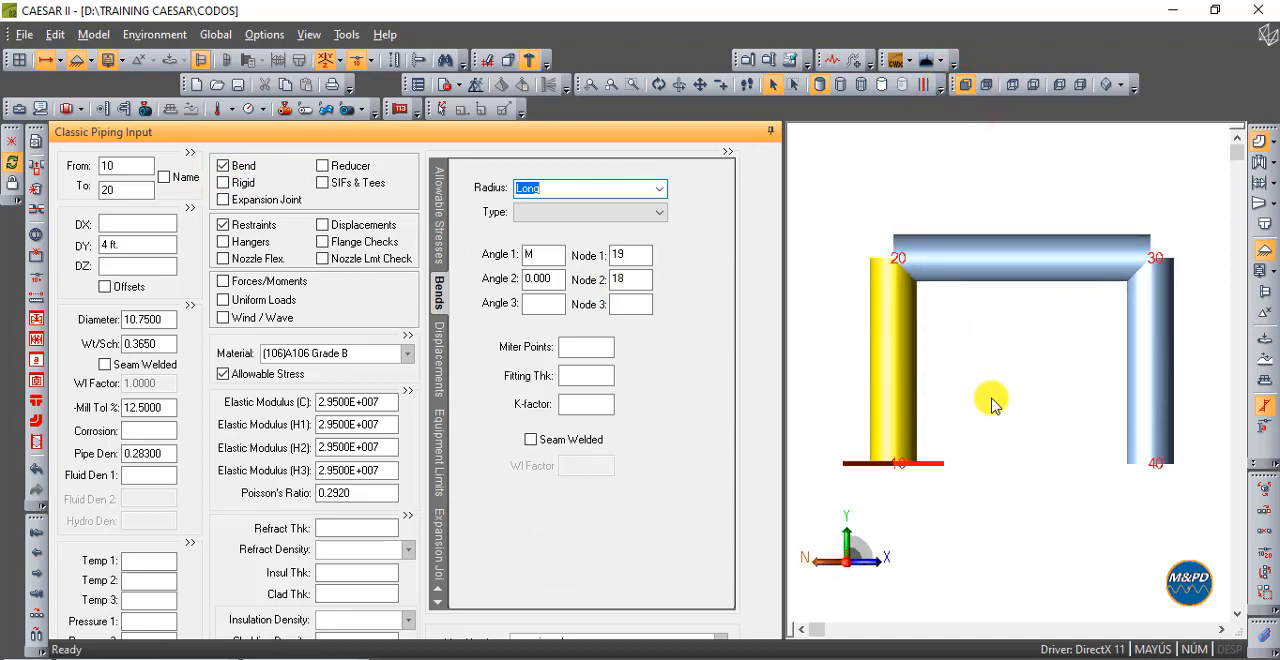
{"action": "left_click", "coordinate": [992, 403]}
- Check how the bend on element 10-20 relates to the input order of elements 20-30 and 30-40
{"action": "left_click", "coordinate": [906, 360]}
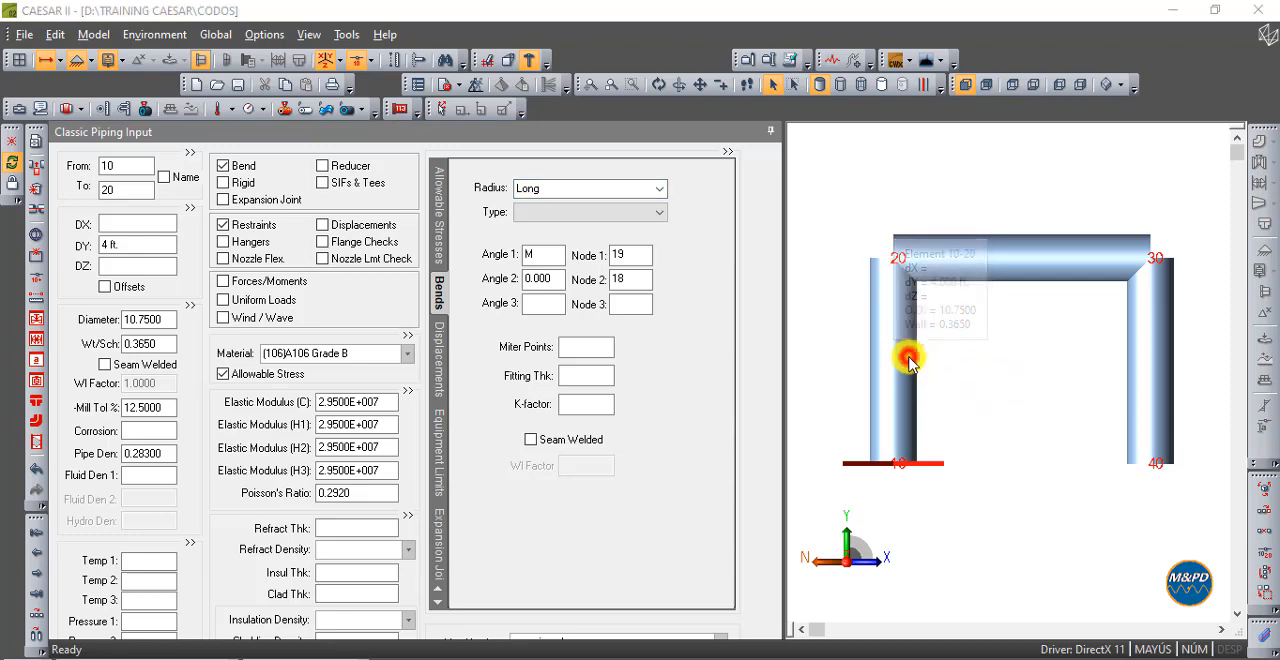
{"action": "left_click", "coordinate": [945, 255]}
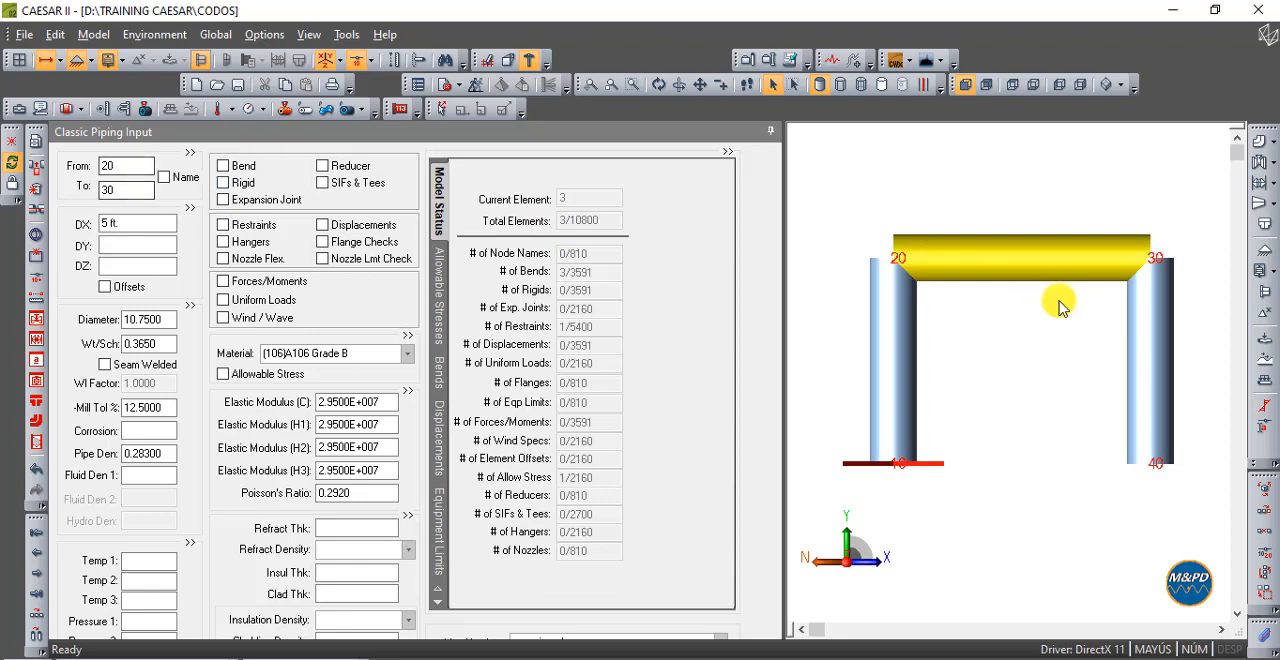
{"action": "left_click", "coordinate": [1148, 312]}
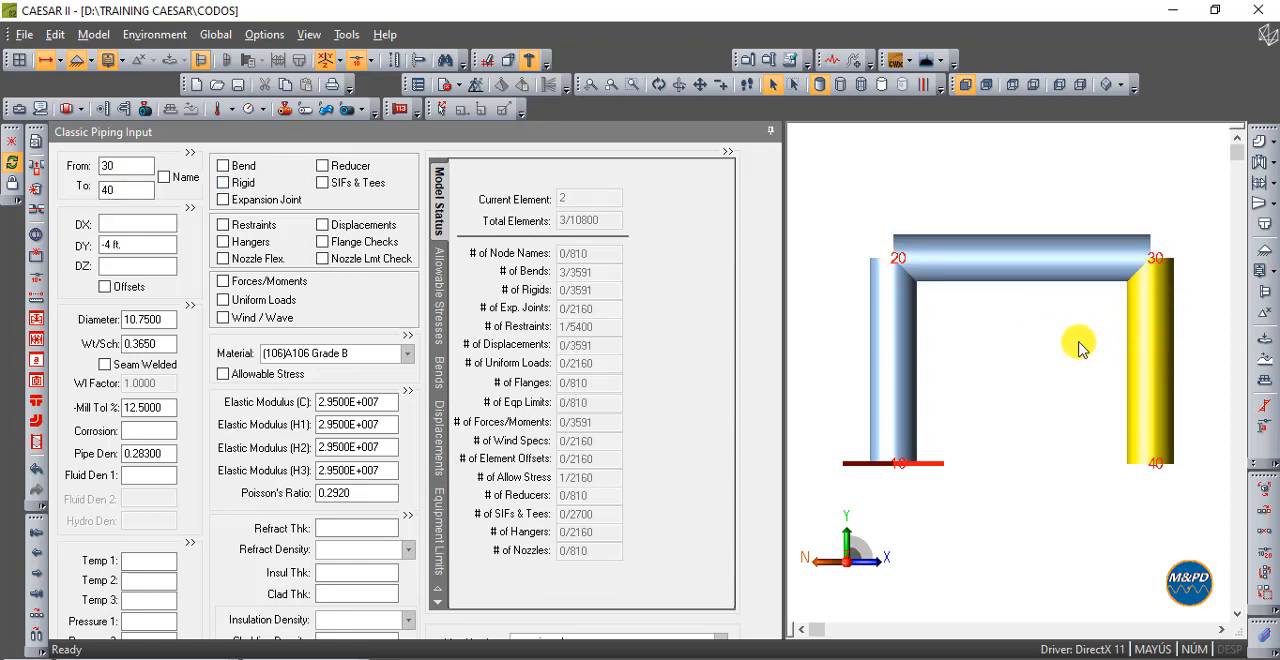
- Step through elements 10-20, 30-40 and 20-30 in input order, examining how that sequence relates to the bend at node 20
{"action": "left_click", "coordinate": [1036, 360]}
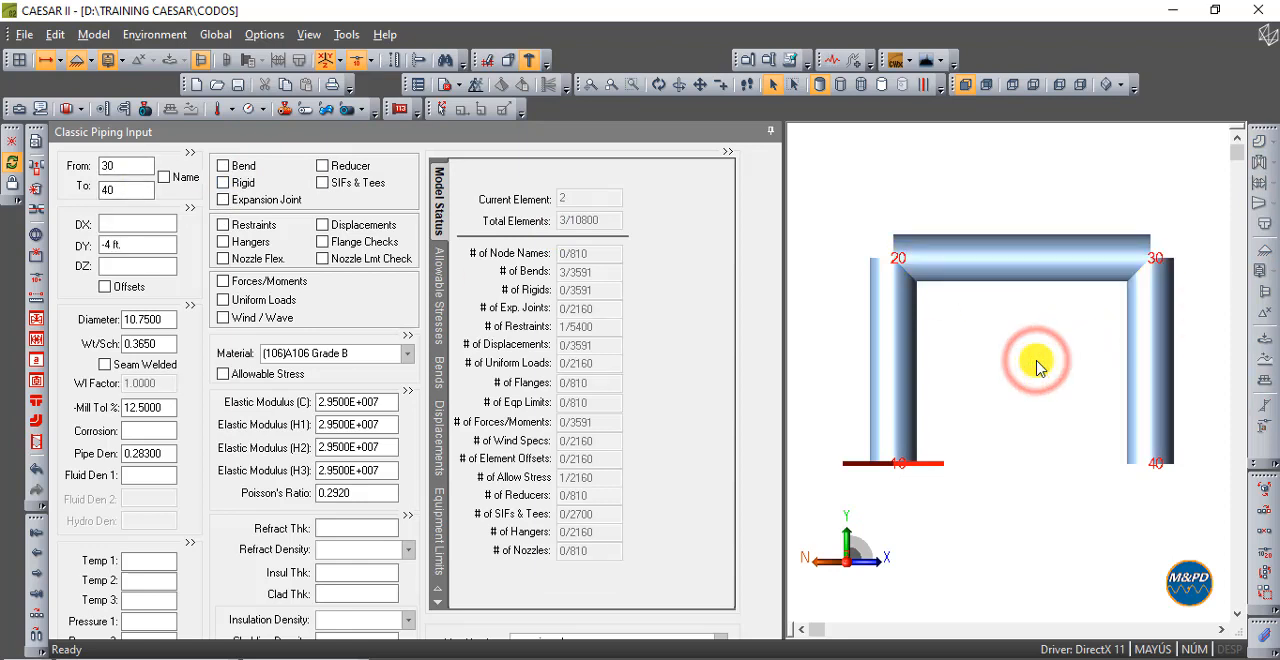
{"action": "left_click", "coordinate": [965, 88]}
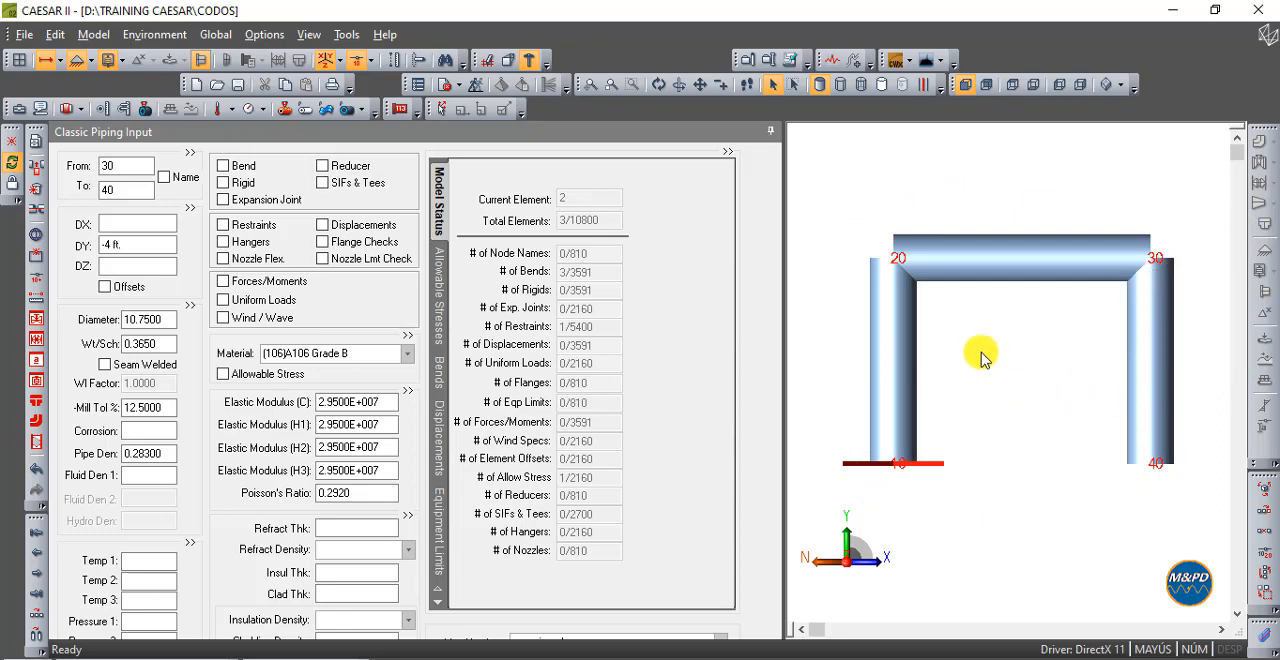
{"action": "mouse_move", "coordinate": [900, 270]}
{"action": "left_click", "coordinate": [1155, 337]}
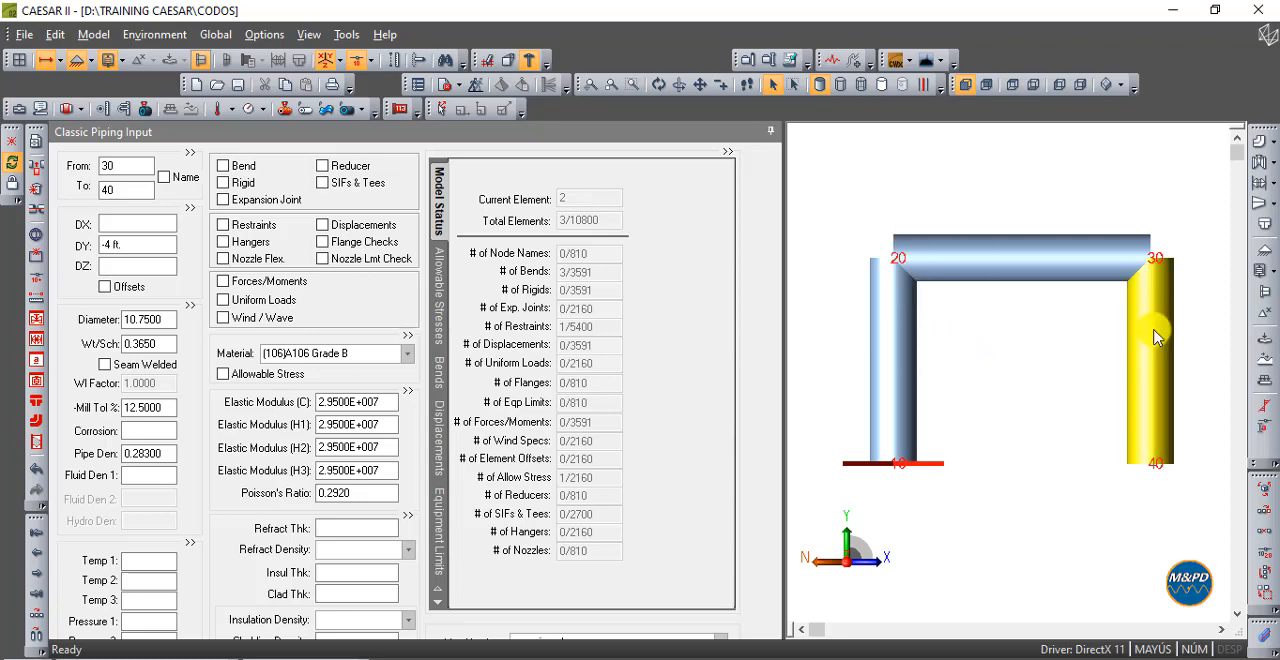
{"action": "left_click", "coordinate": [895, 370]}
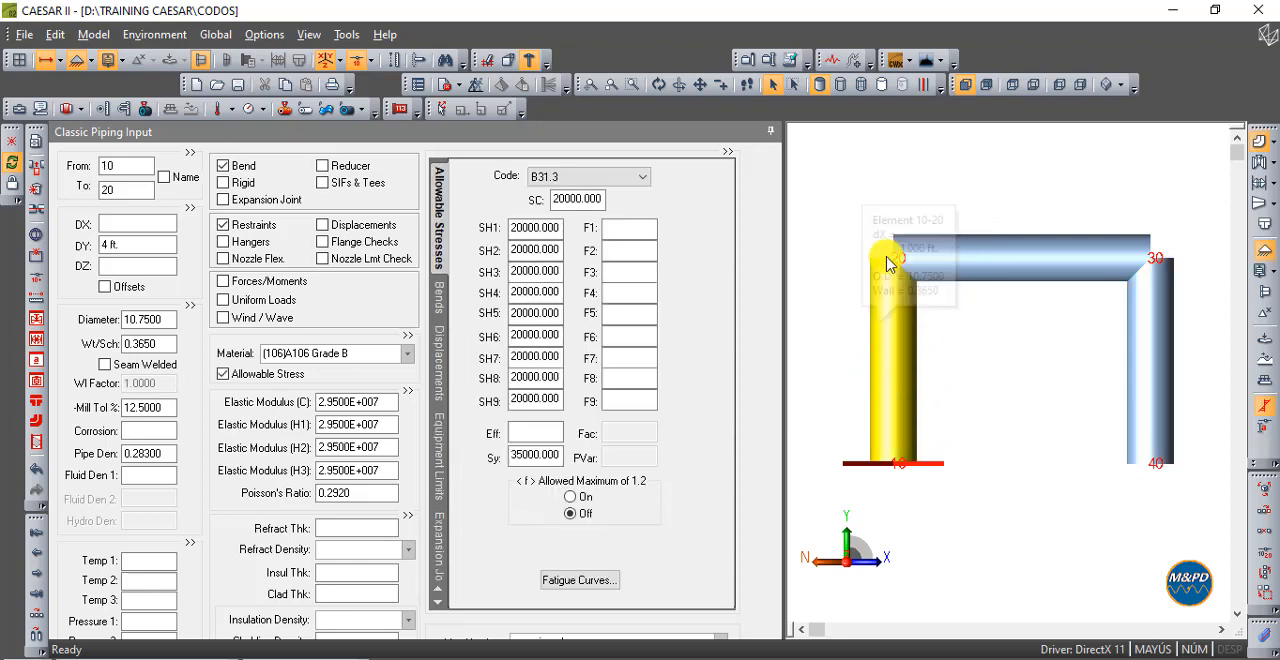
{"action": "left_click", "coordinate": [37, 578]}
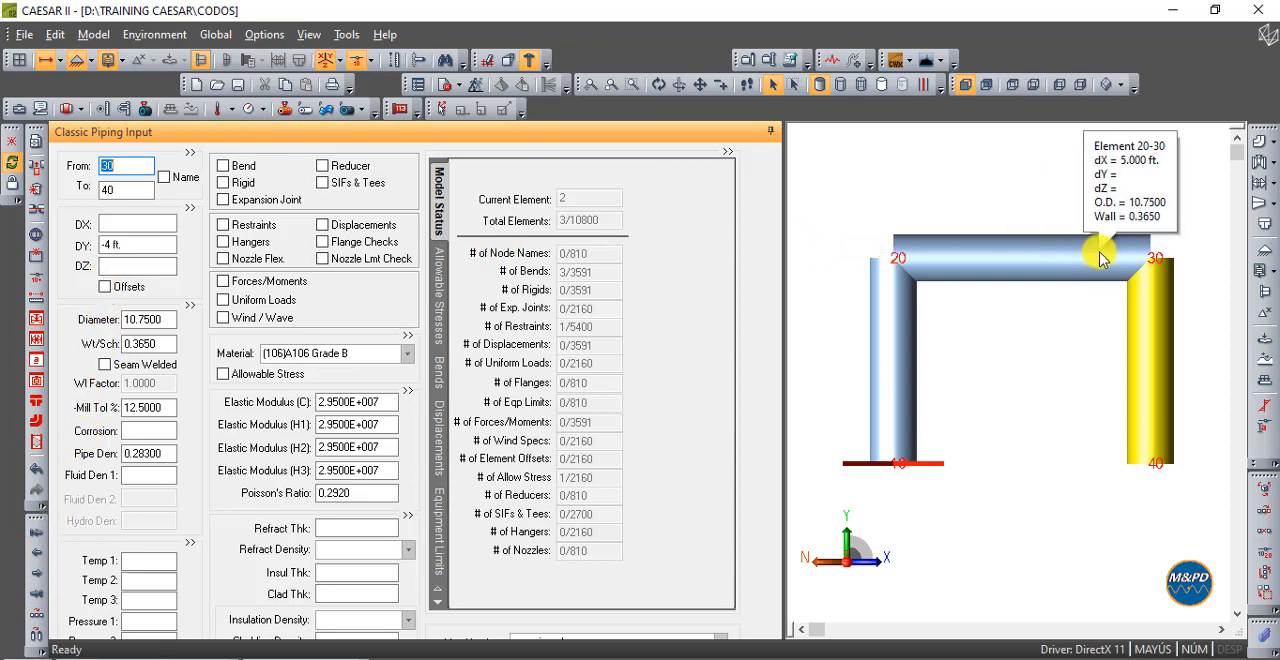
{"action": "double_click", "coordinate": [119, 168]}
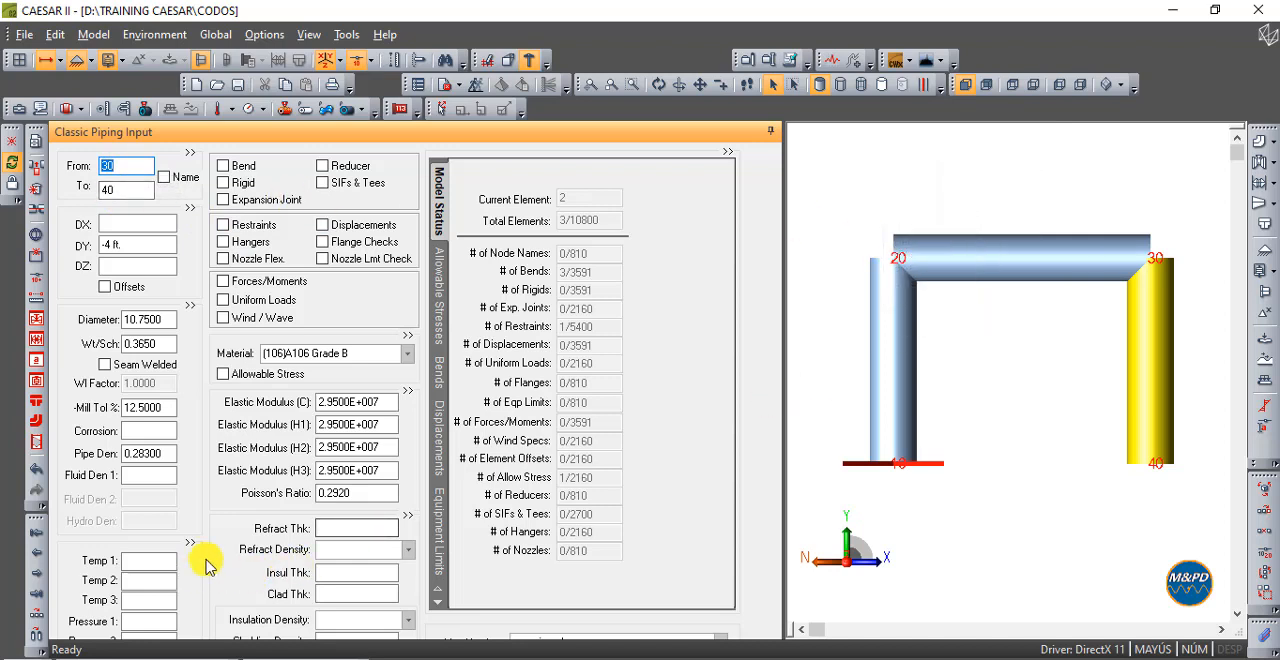
{"action": "left_click", "coordinate": [35, 572]}
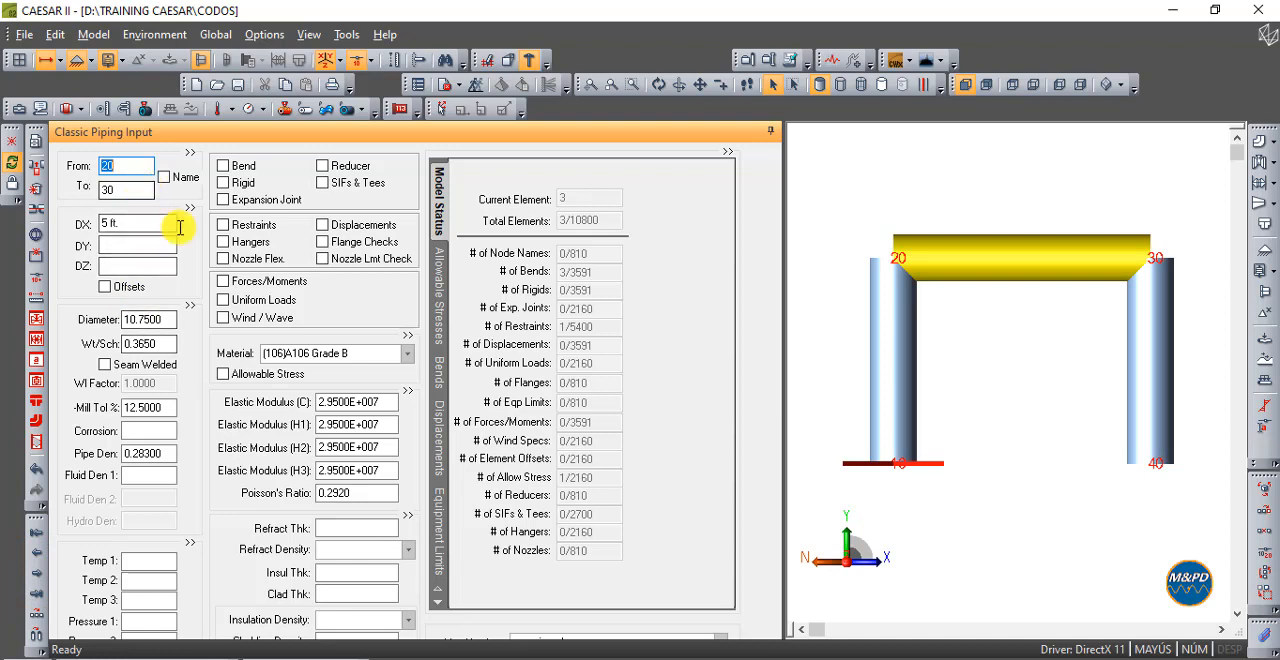
{"action": "mouse_move", "coordinate": [985, 218]}
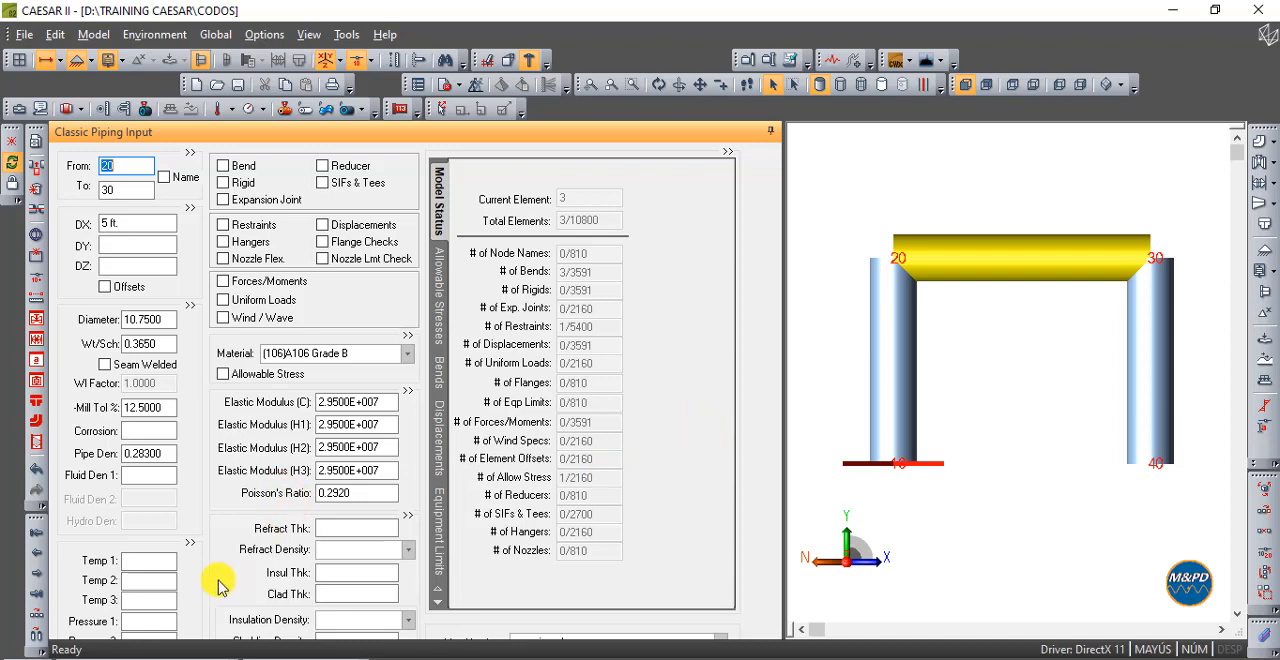
{"action": "left_click", "coordinate": [37, 538]}
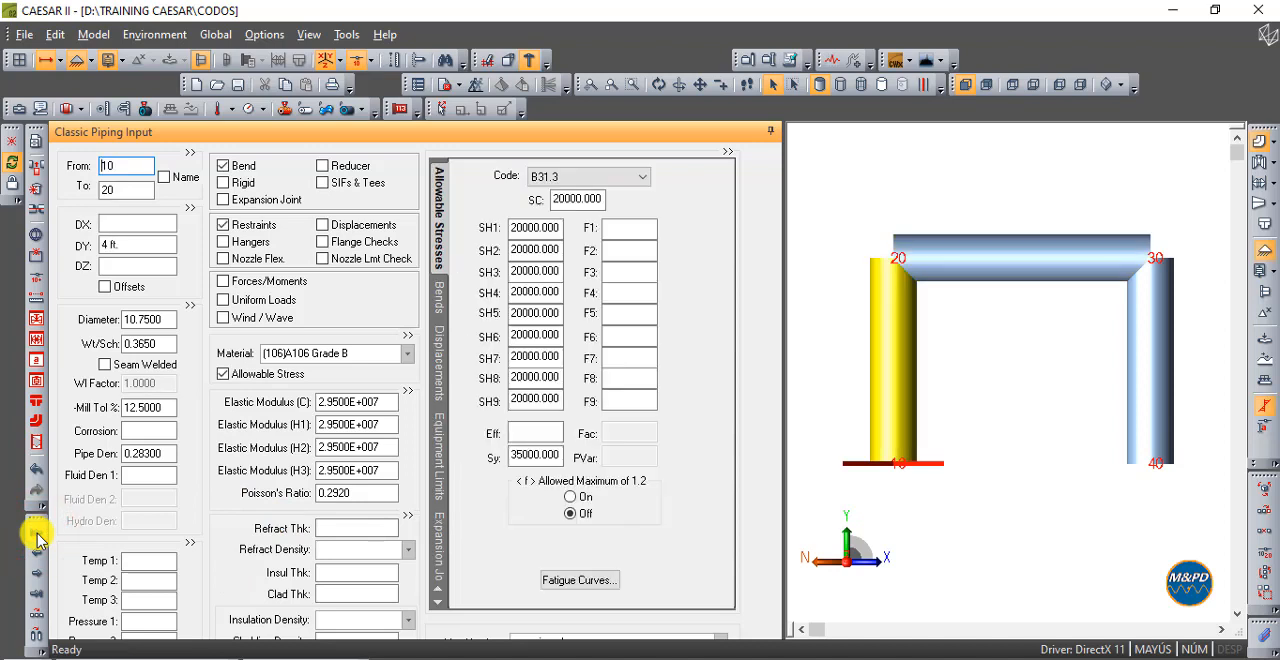
{"action": "left_click", "coordinate": [38, 581]}
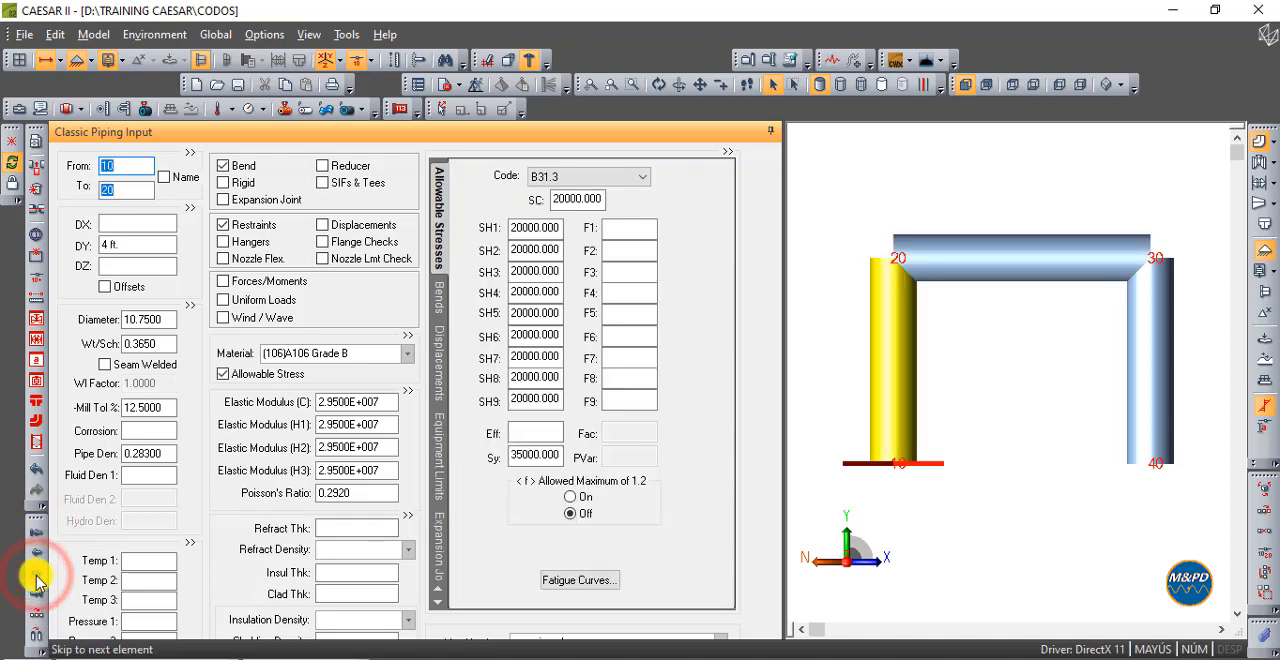
{"action": "left_click", "coordinate": [38, 581]}
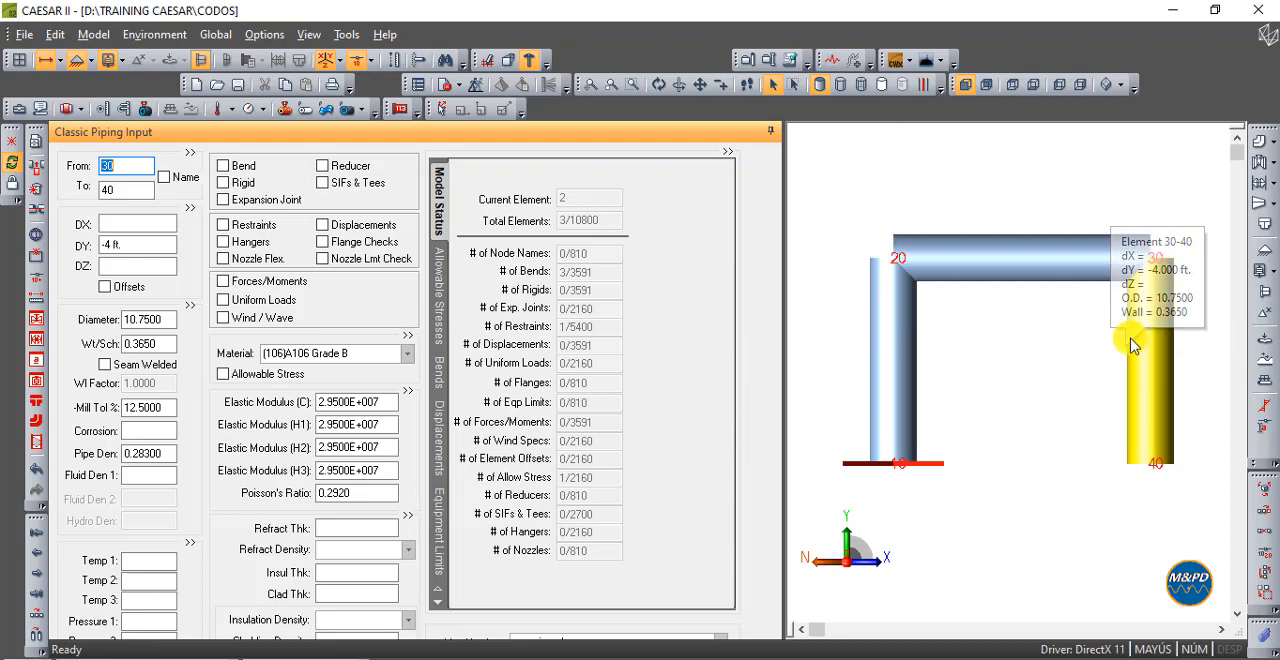
{"action": "left_click", "coordinate": [1012, 262]}
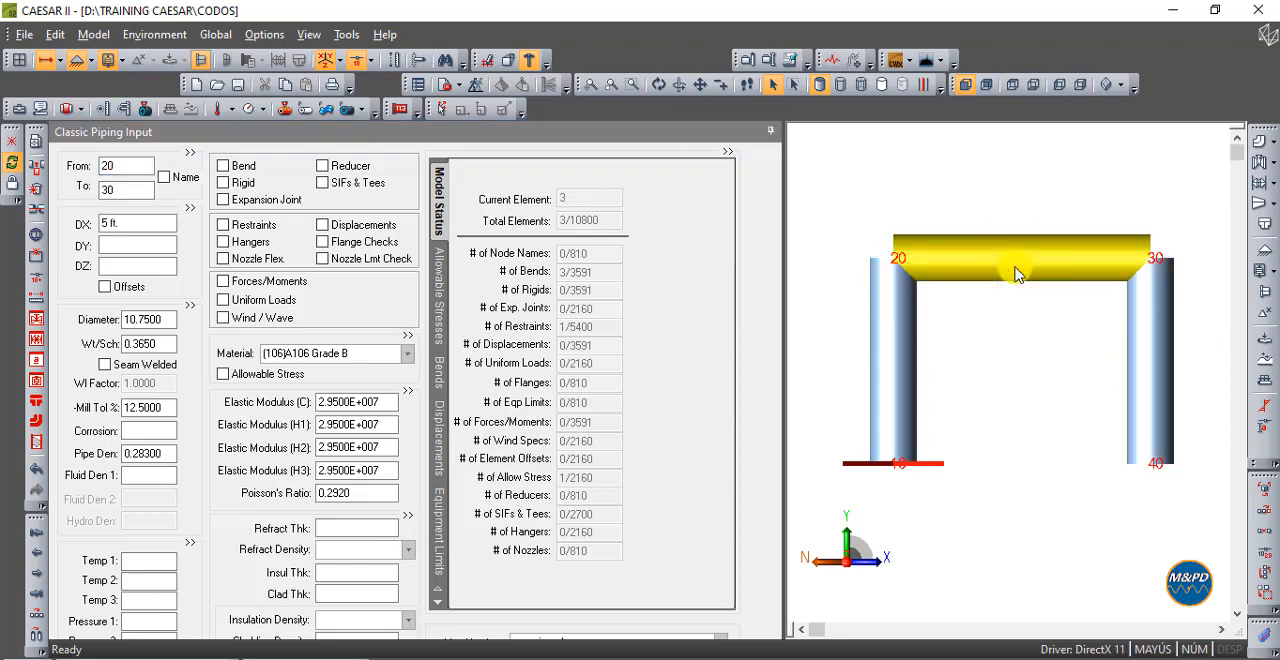
- Delete element 30-40 and view the remaining elements 10-20 and 20-30 from the front
{"action": "left_click", "coordinate": [1160, 341]}
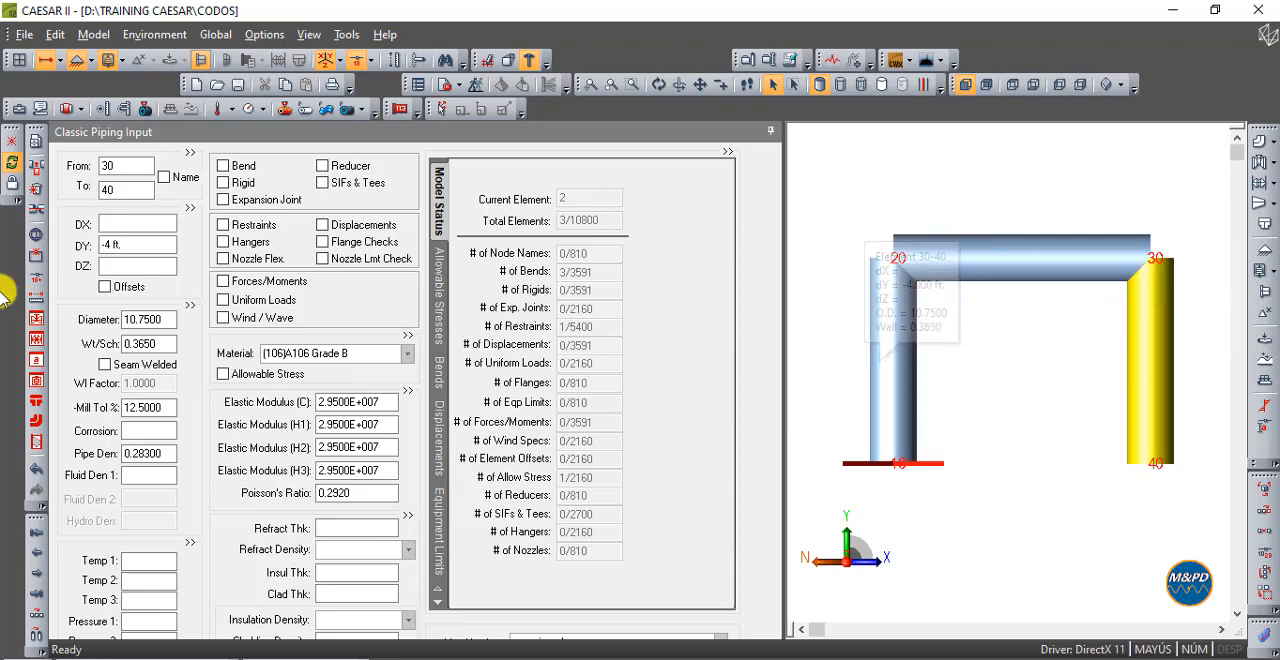
{"action": "left_click", "coordinate": [36, 189]}
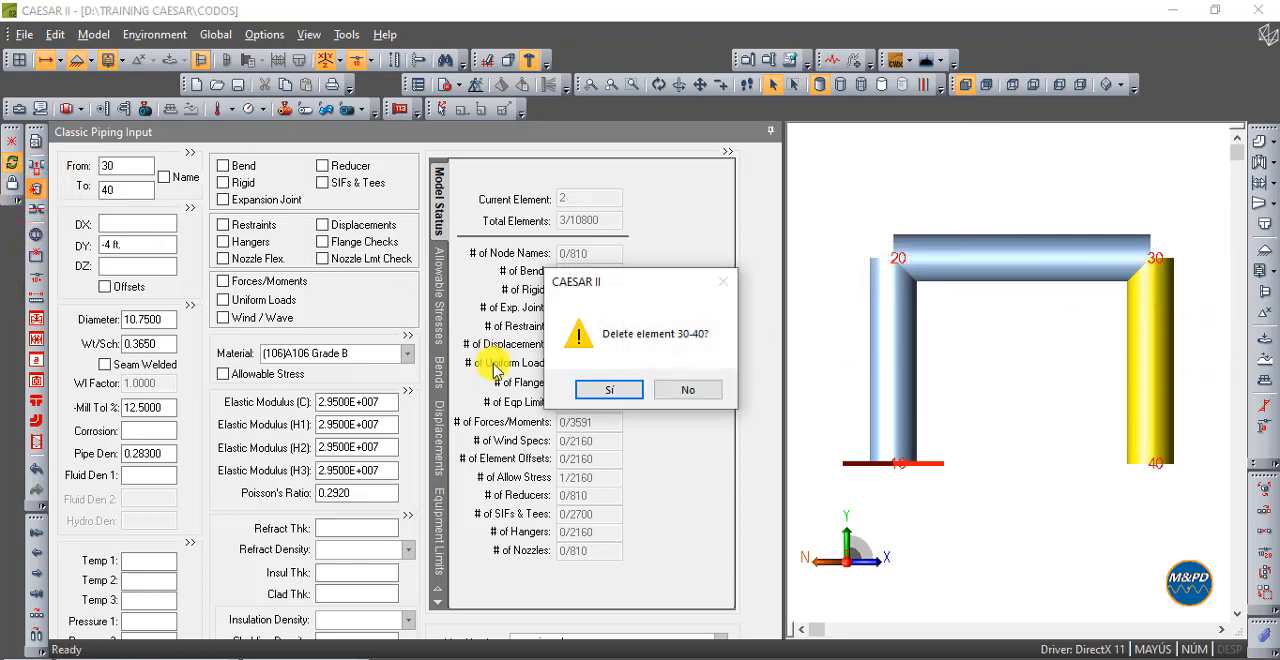
{"action": "left_click", "coordinate": [630, 398]}
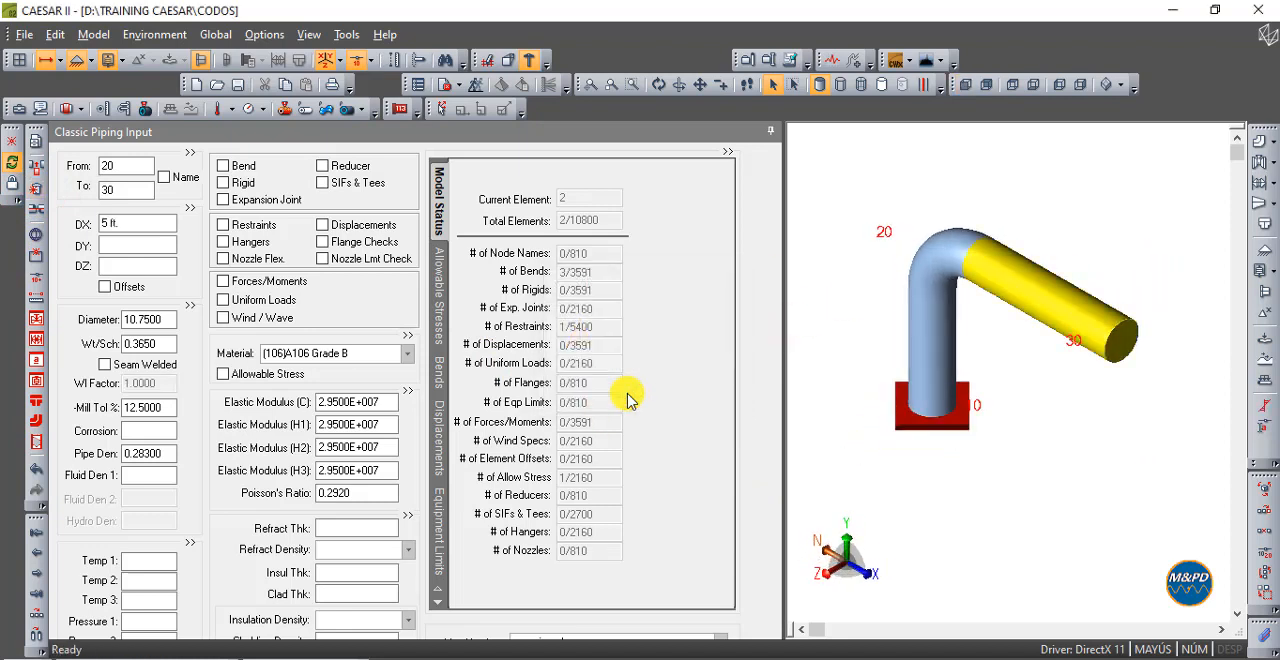
{"action": "left_click", "coordinate": [918, 304]}
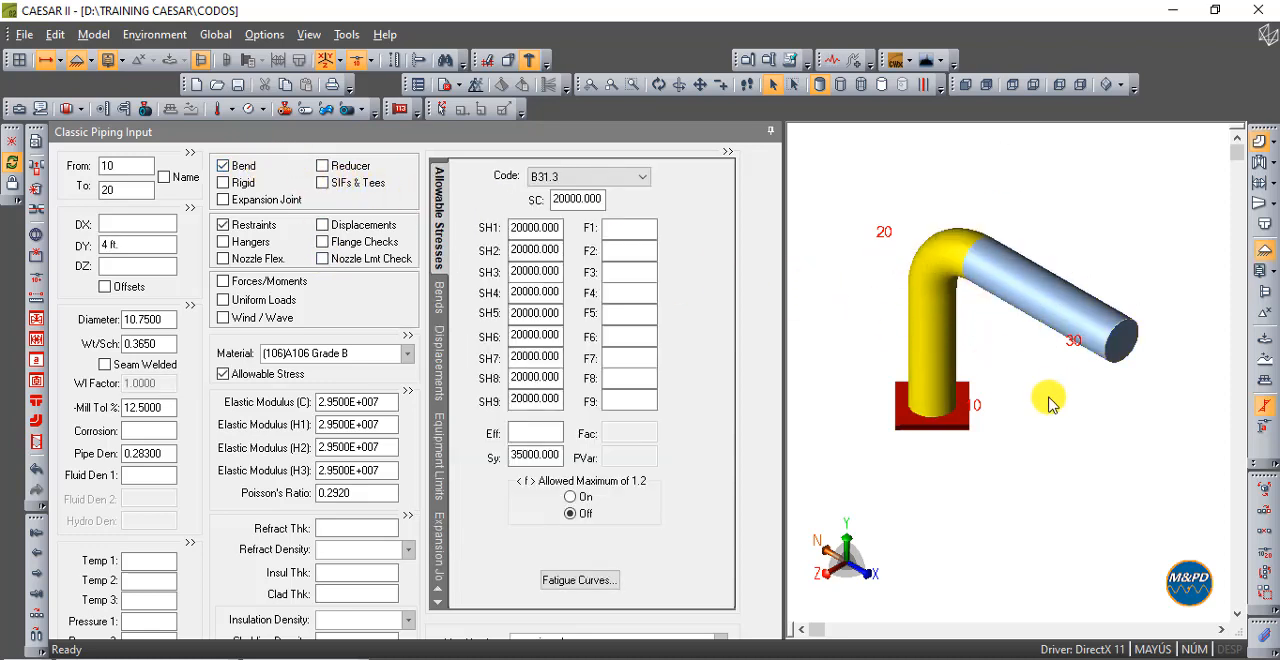
{"action": "left_click", "coordinate": [958, 86]}
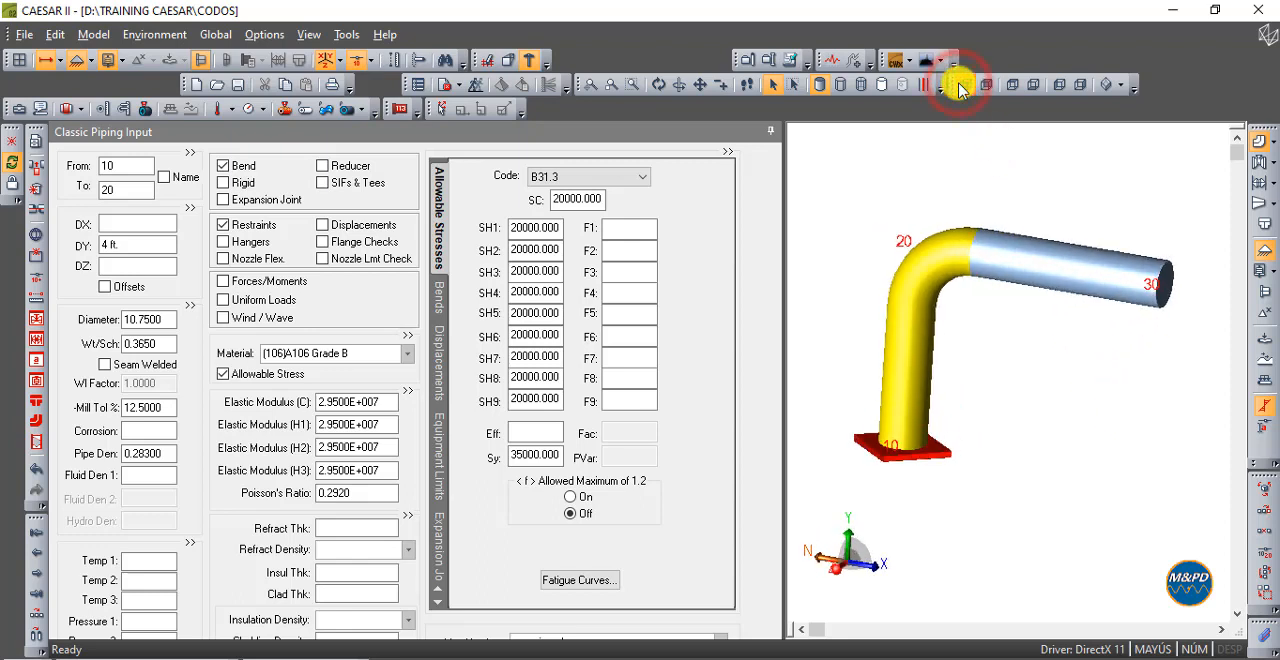
- Add a new element 30-40 directly after element 20-30, with a DY of -4 ft
{"action": "left_click", "coordinate": [1115, 263]}
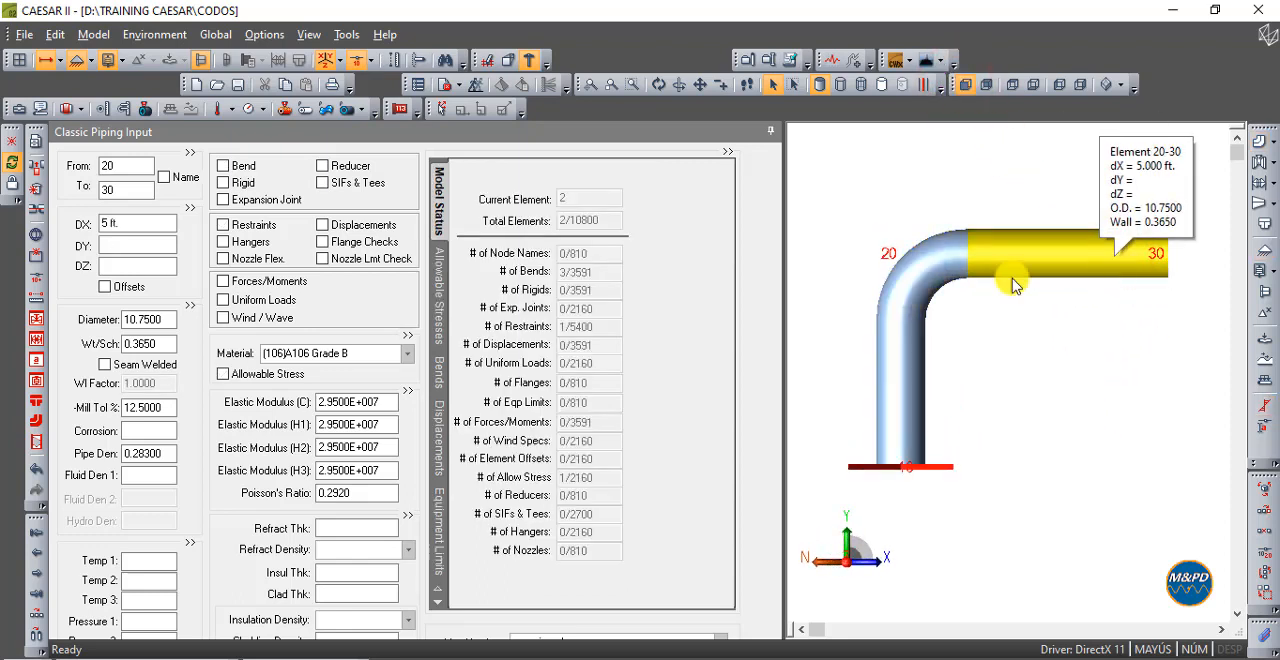
{"action": "left_click", "coordinate": [38, 615]}
{"action": "left_click", "coordinate": [129, 246]}
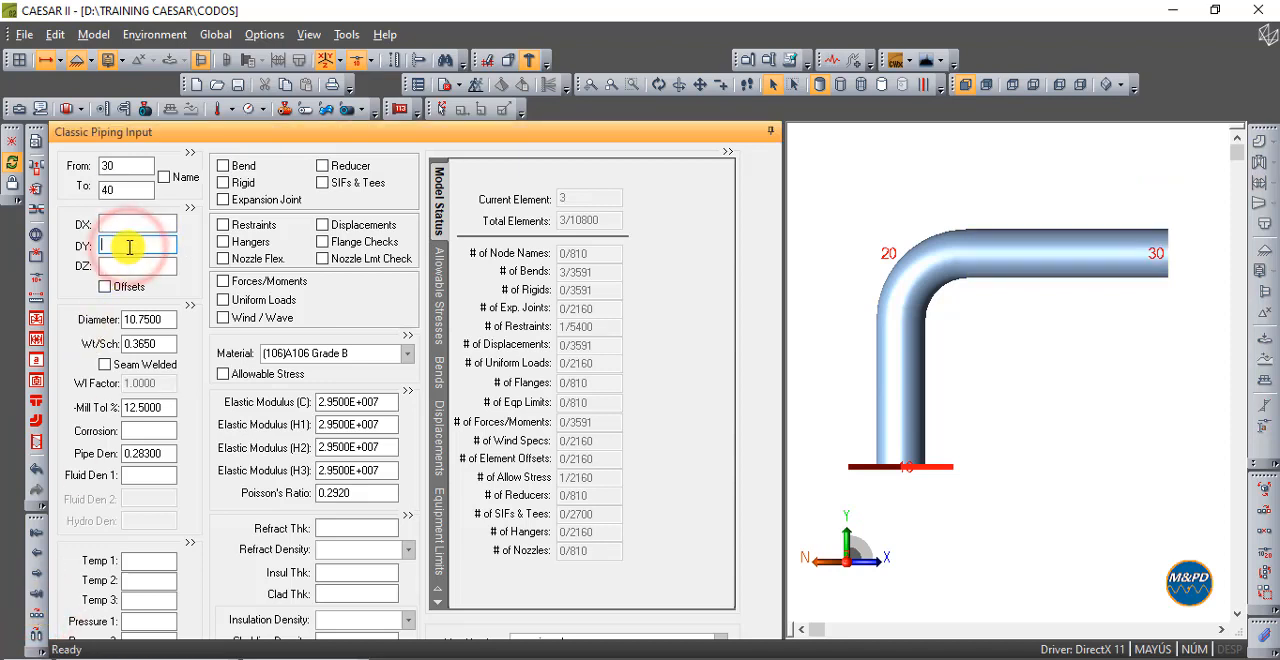
{"action": "type", "text": "-4"}
{"action": "key", "text": "Tab"}
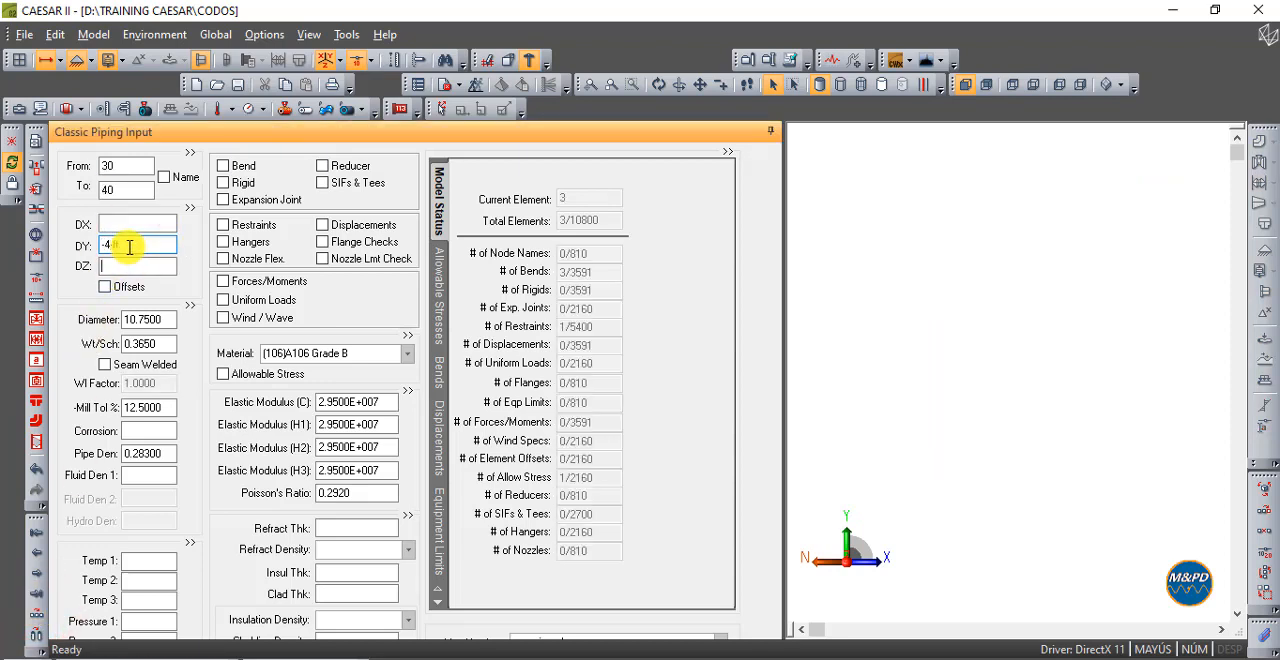
{"action": "left_click", "coordinate": [1080, 272]}
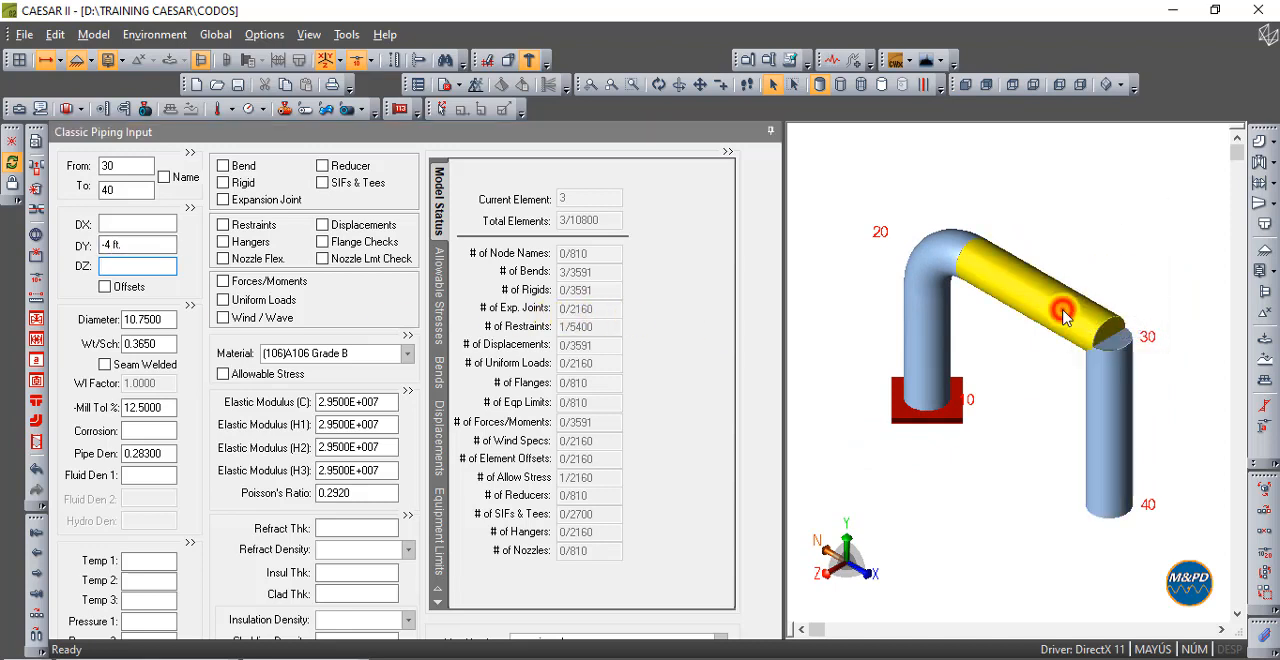
- Add a long-radius bend at the end of element 20-30 and view the model from the front
{"action": "left_click", "coordinate": [63, 146]}
{"action": "left_click", "coordinate": [1015, 343]}
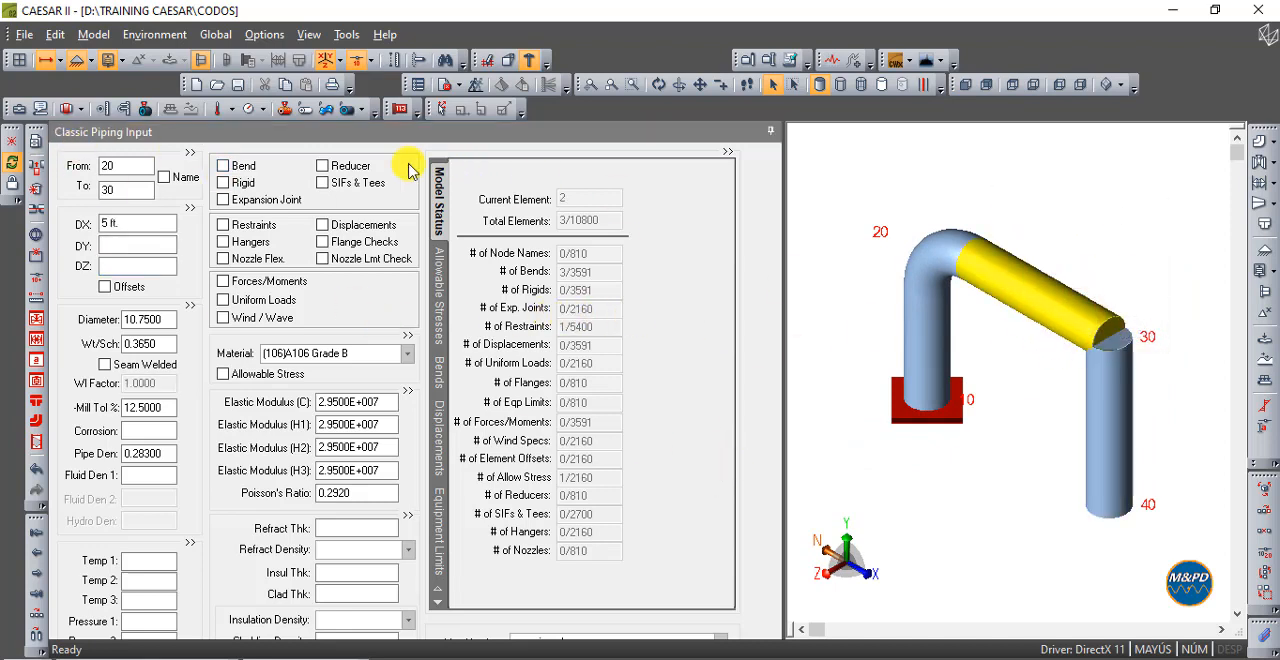
{"action": "left_click", "coordinate": [238, 167]}
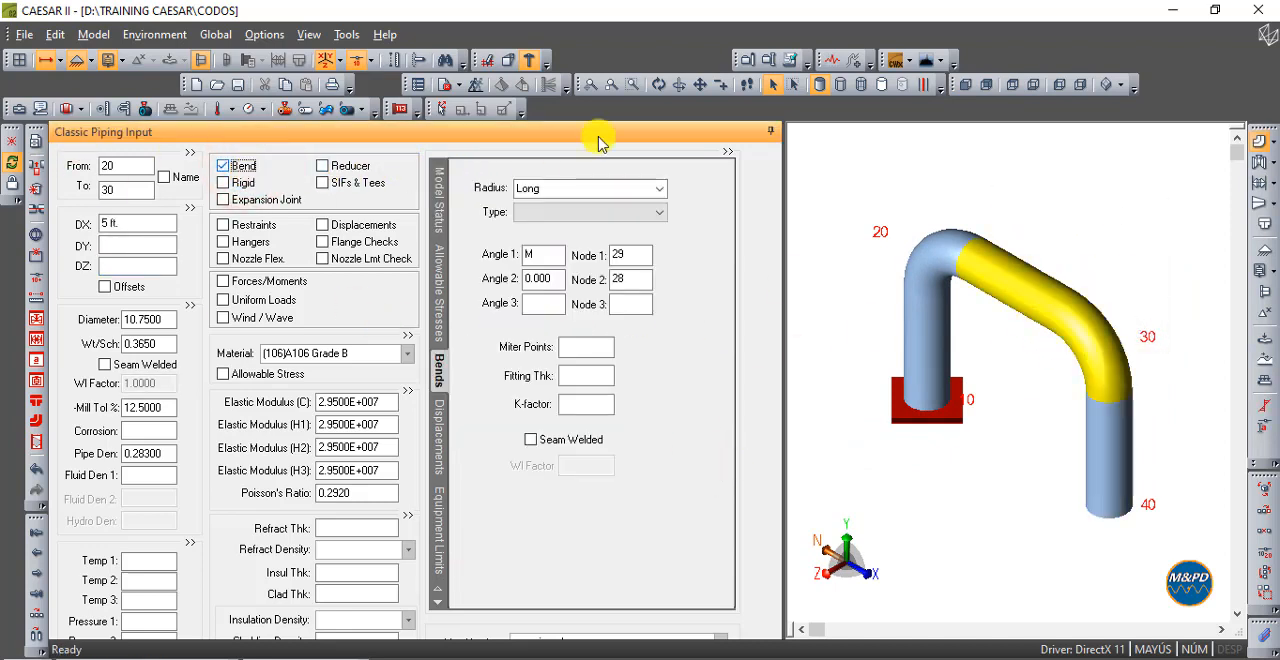
{"action": "left_click", "coordinate": [965, 84]}
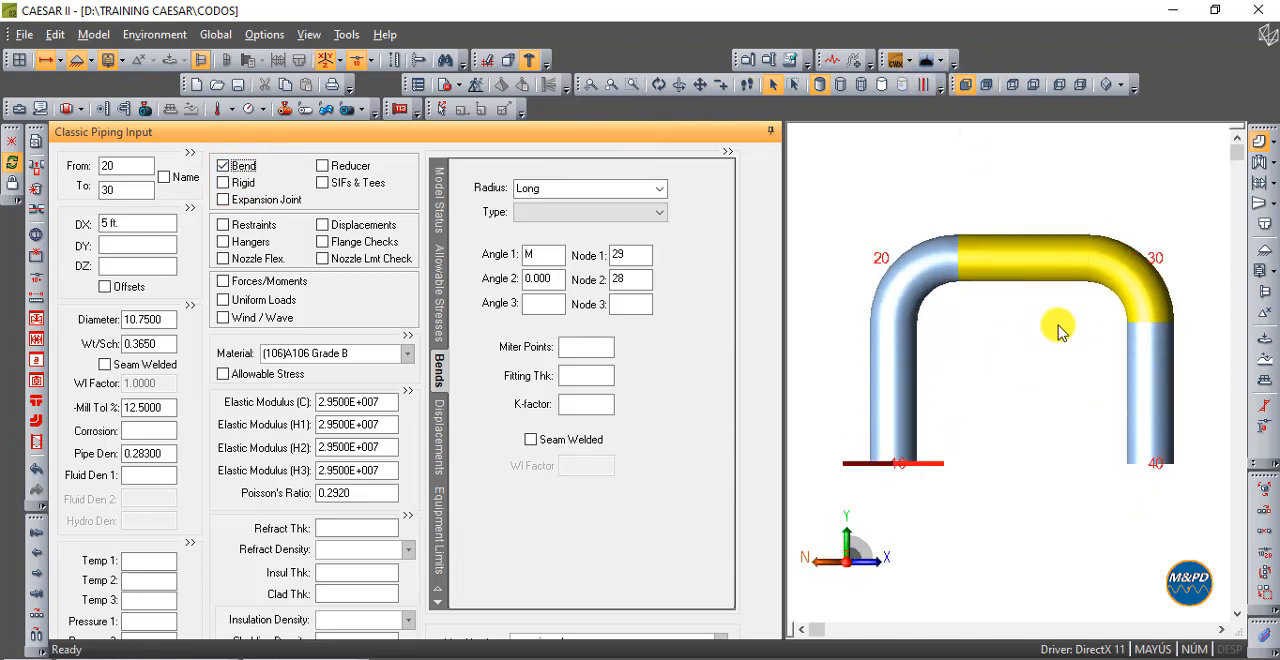
{"action": "left_click", "coordinate": [1117, 283]}
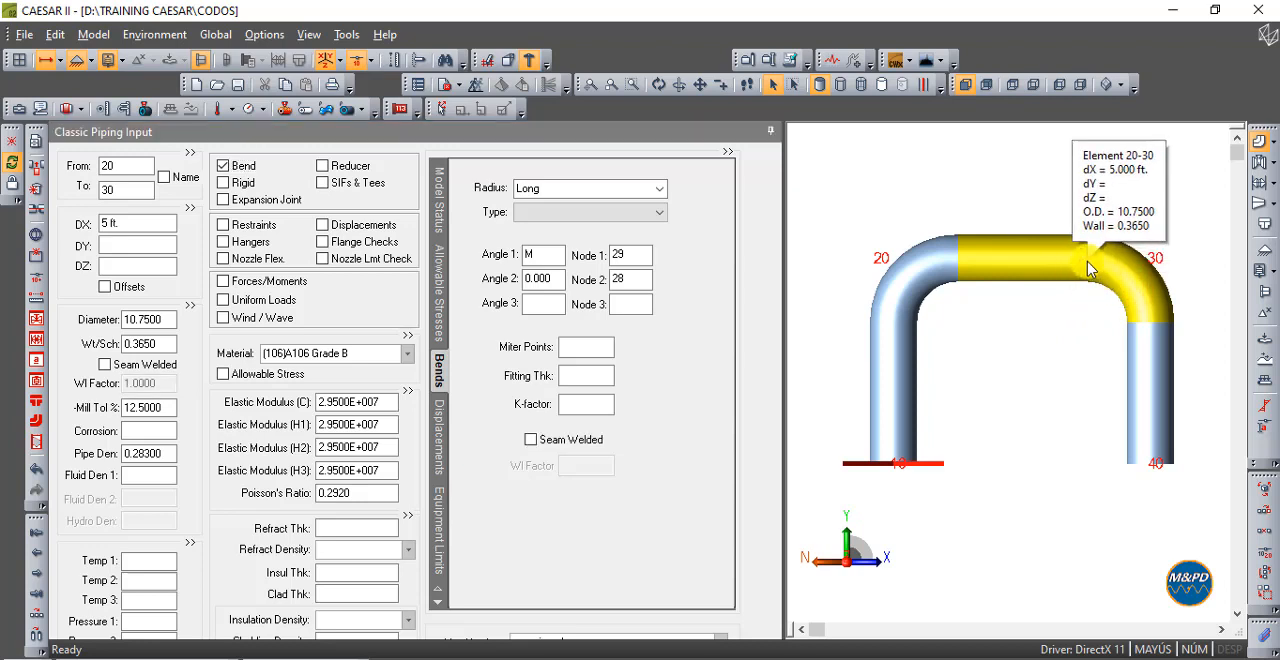
- Set the bend radius of element 20-30 to 20 in and view the bend from the front
{"action": "left_click", "coordinate": [574, 190]}
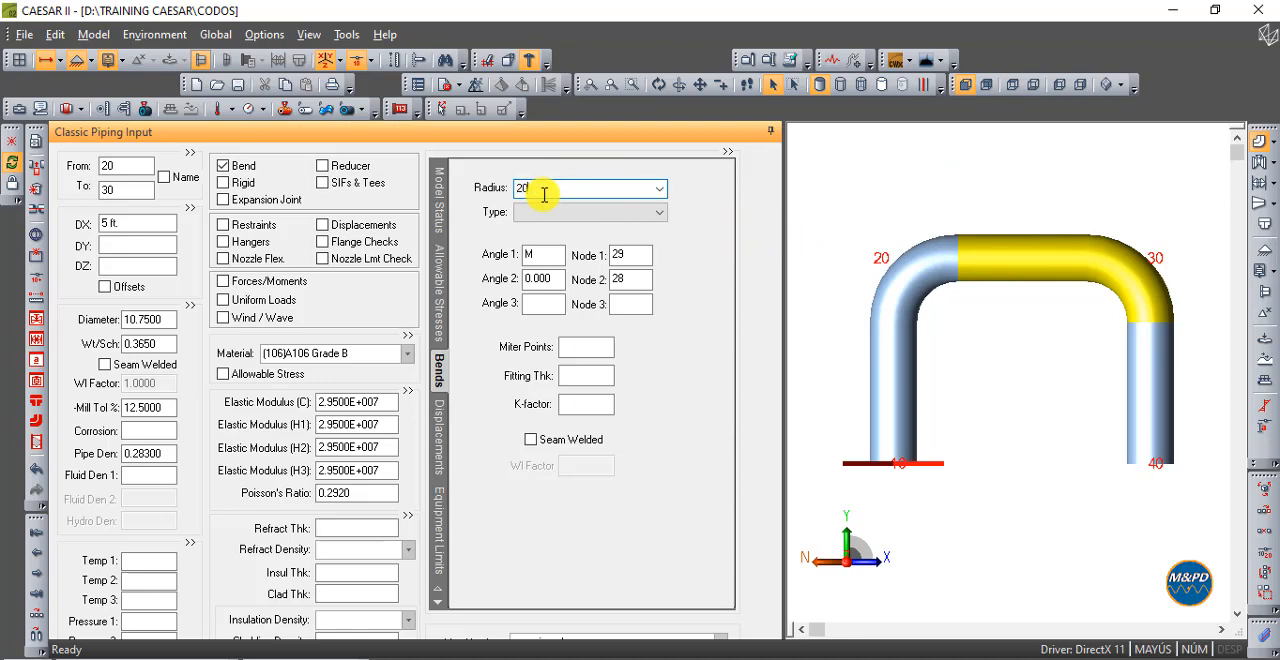
{"action": "type", "text": "20"}
{"action": "key", "text": "Tab"}
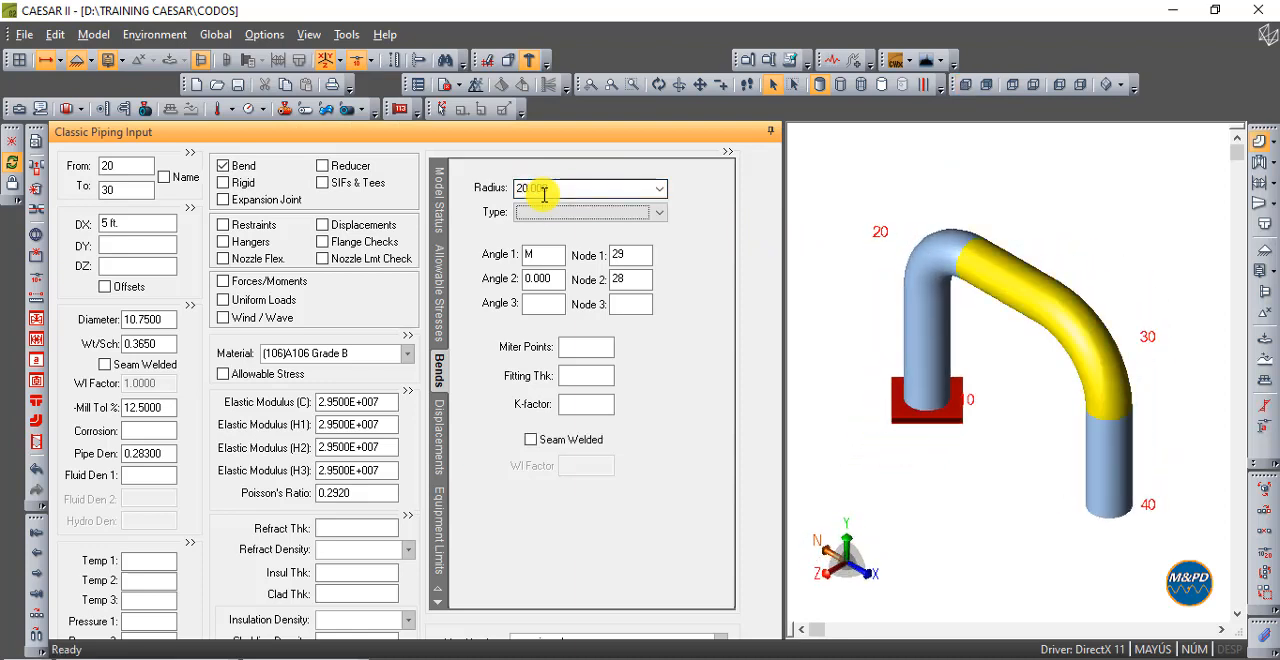
{"action": "left_click", "coordinate": [962, 86]}
{"action": "mouse_move", "coordinate": [1100, 300]}
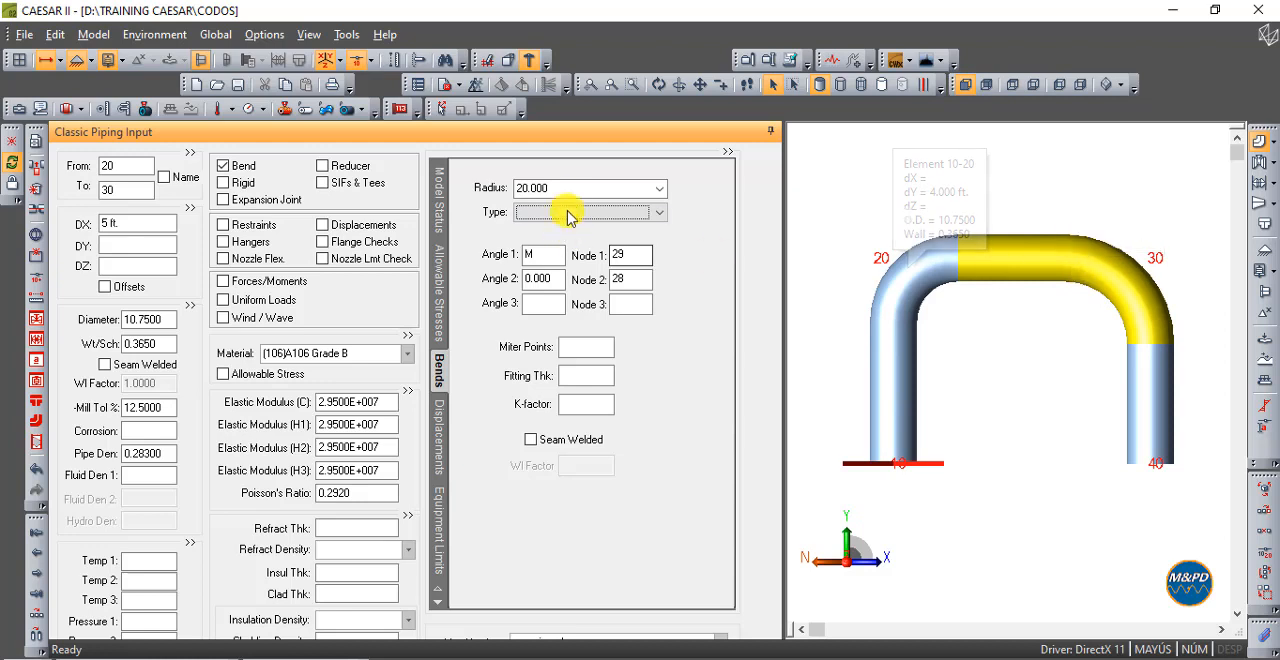
- Increase the bend radius of element 20-30 to 40 in and check the larger bend from the front
{"action": "left_click", "coordinate": [566, 198]}
{"action": "double_click", "coordinate": [565, 191]}
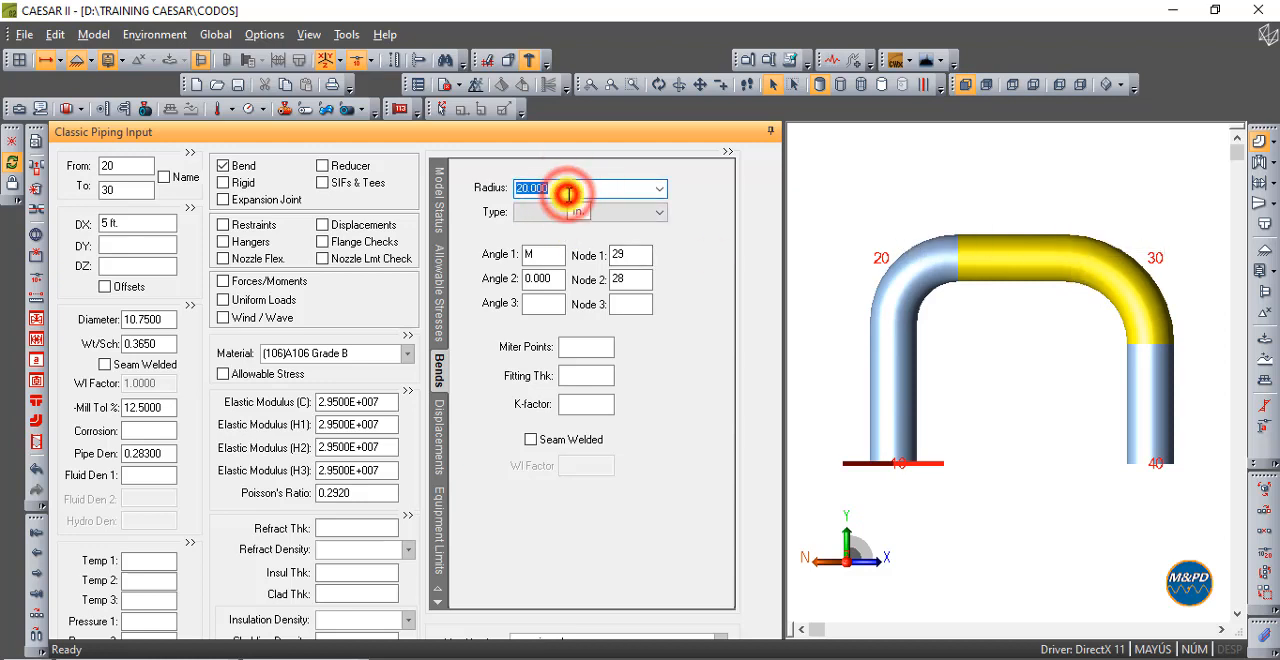
{"action": "type", "text": "40"}
{"action": "key", "text": "Tab"}
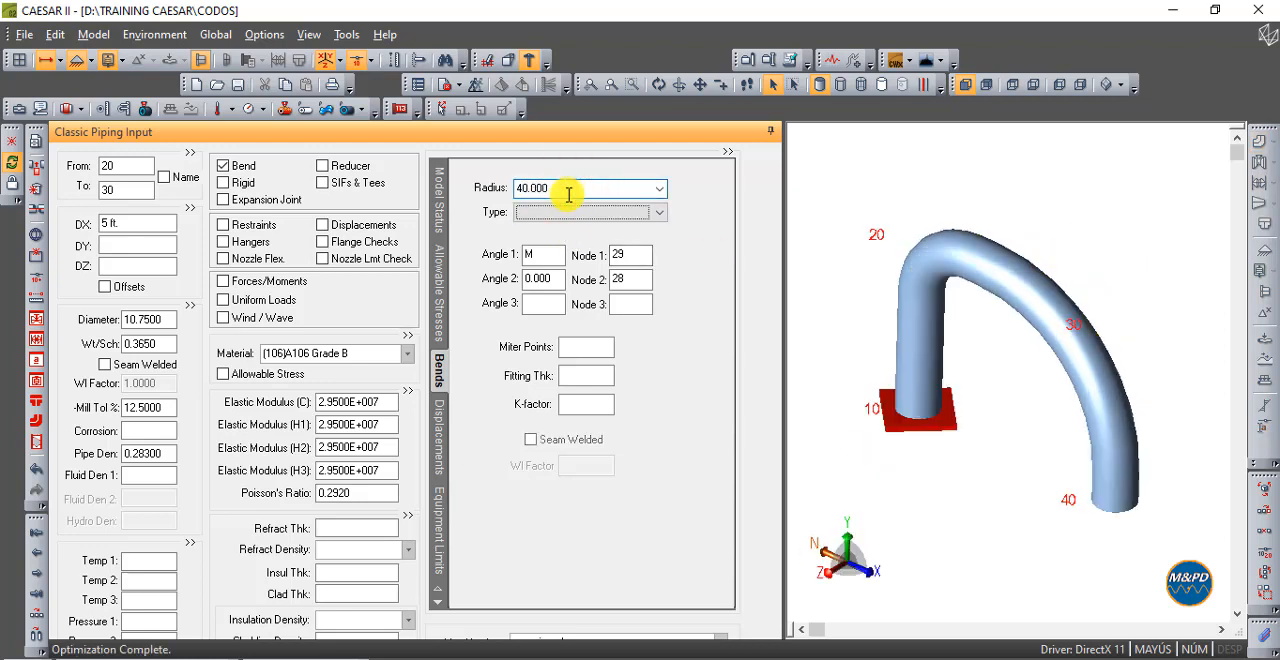
{"action": "left_click", "coordinate": [964, 84]}
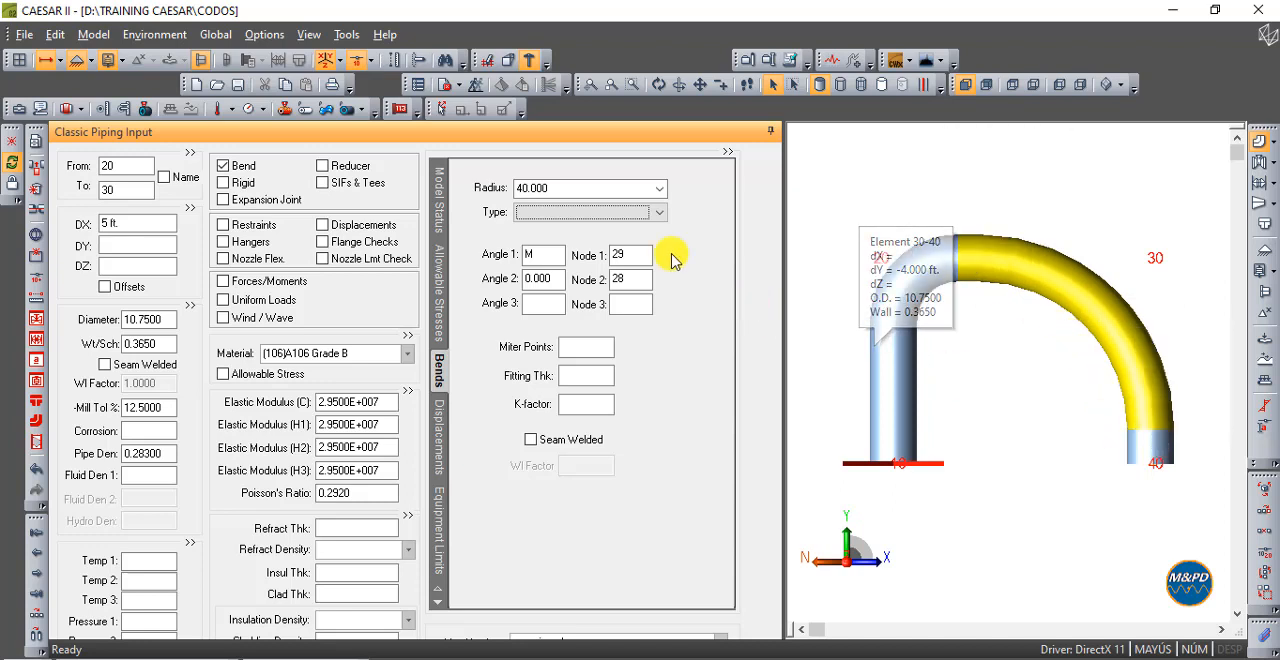
- Set the bend radius of element 20-30 to 80 in to test the bend limit, viewing the model from the front
{"action": "left_click", "coordinate": [586, 190]}
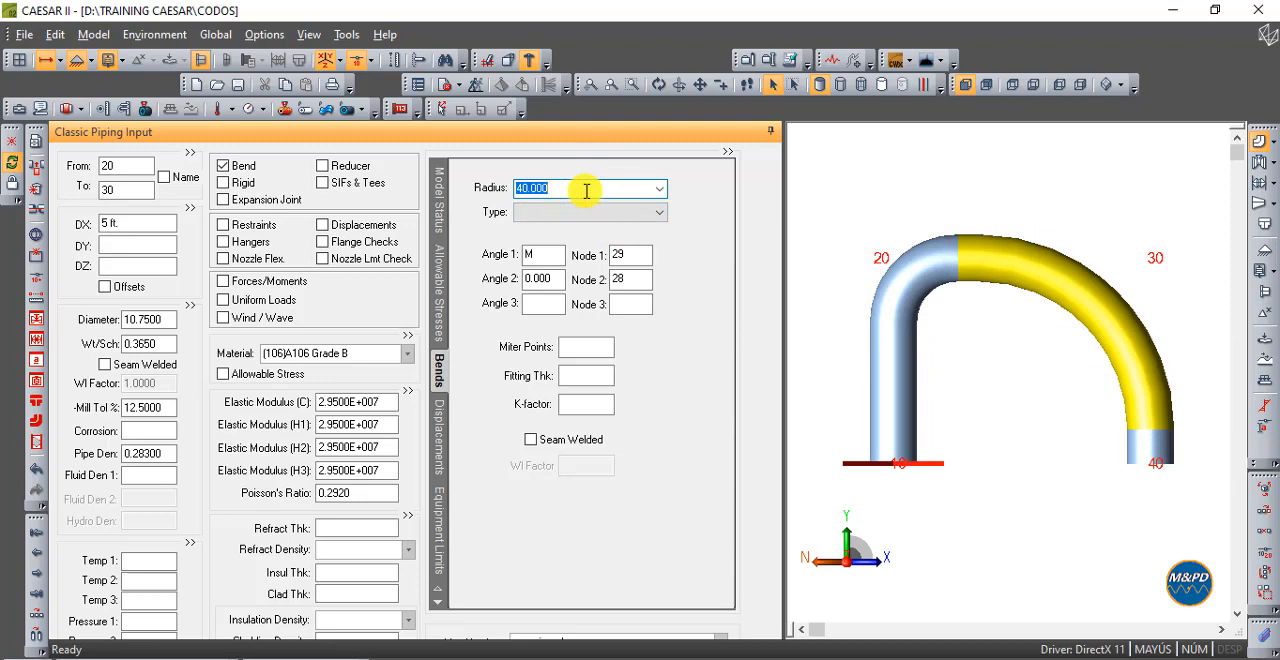
{"action": "type", "text": "80"}
{"action": "key", "text": "Tab"}
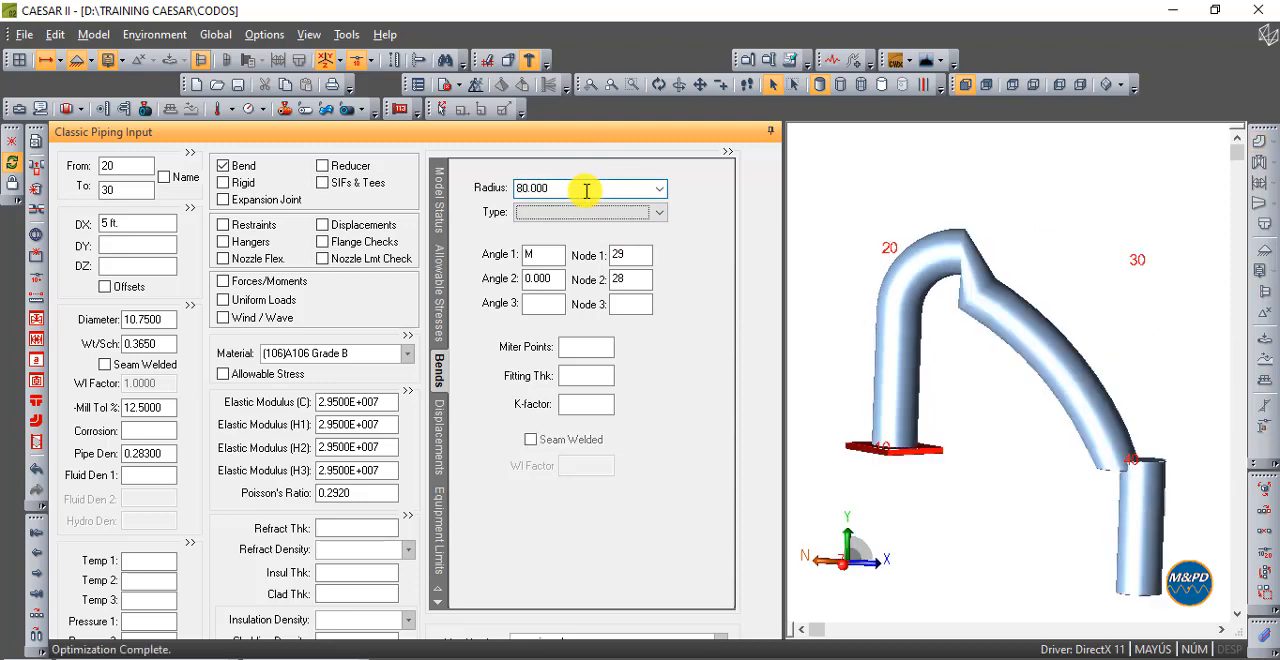
{"action": "left_click", "coordinate": [965, 85]}
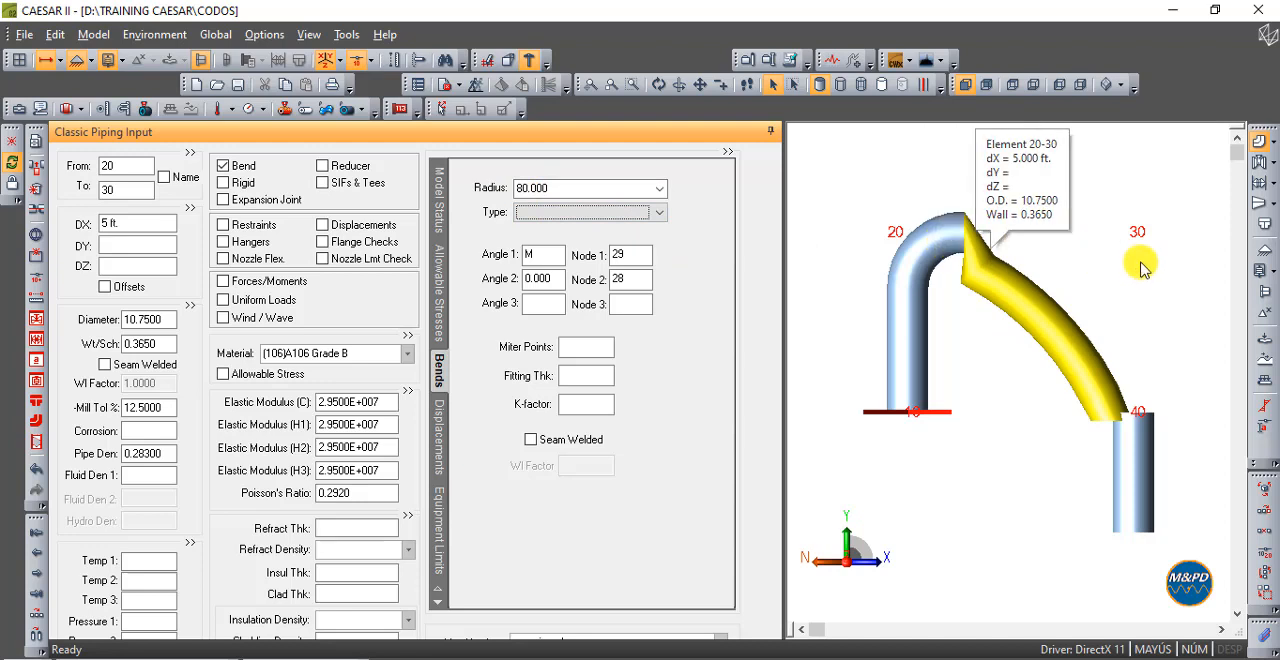
- Set the bend radius of element 20-30 back to Long and view the model from the front
{"action": "left_click", "coordinate": [618, 195]}
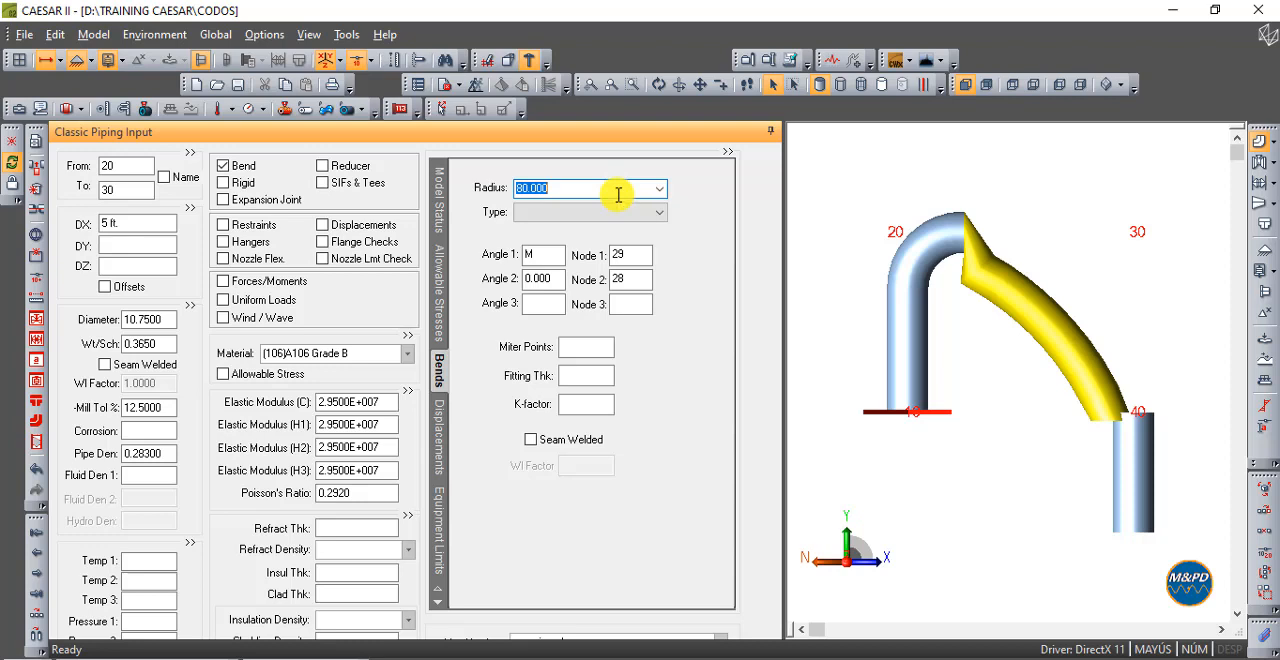
{"action": "left_click", "coordinate": [659, 188]}
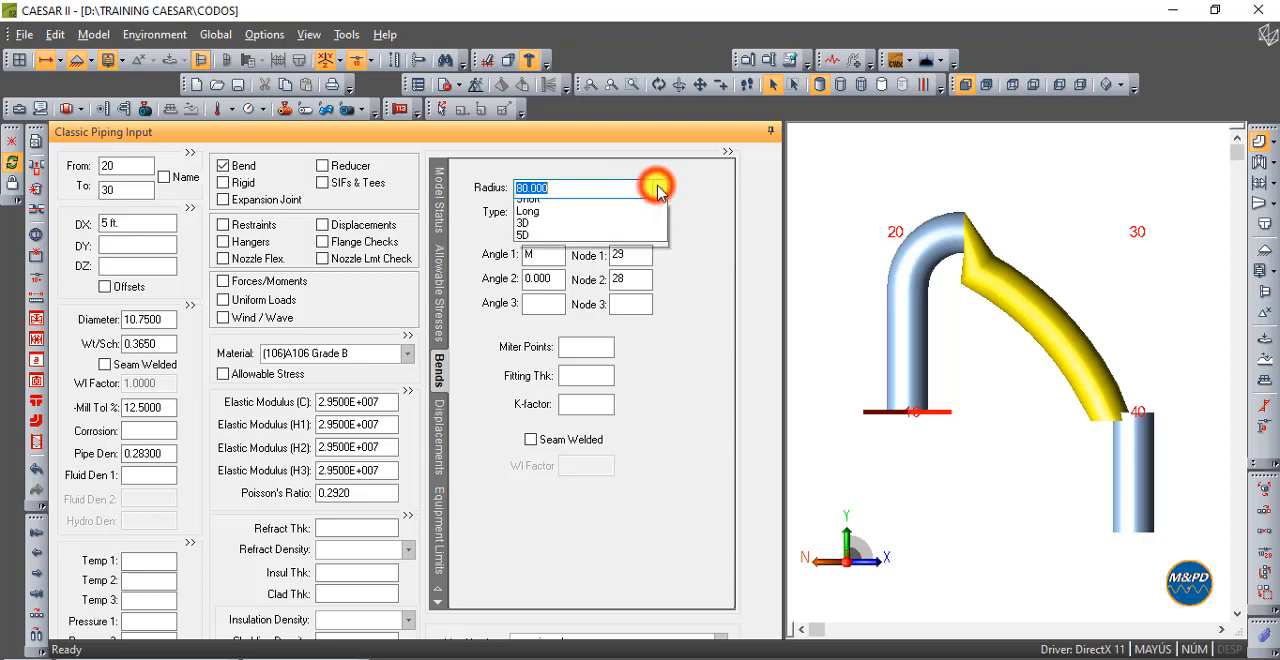
{"action": "left_click", "coordinate": [602, 218]}
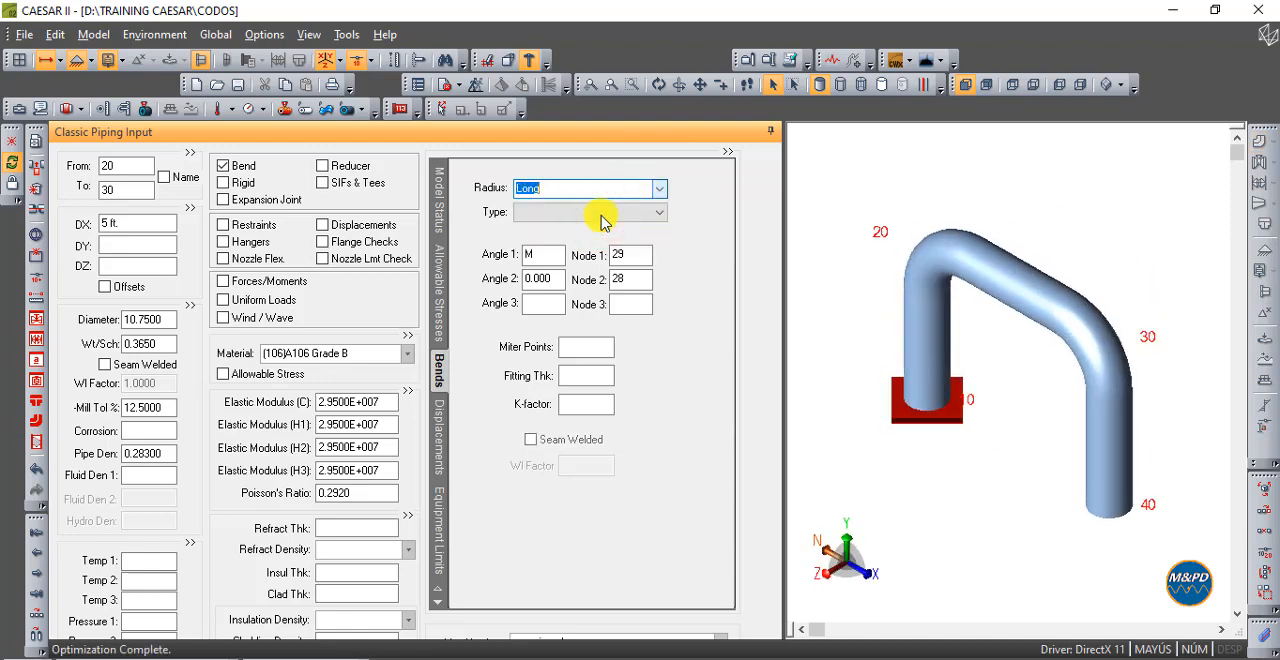
{"action": "left_click", "coordinate": [966, 80]}
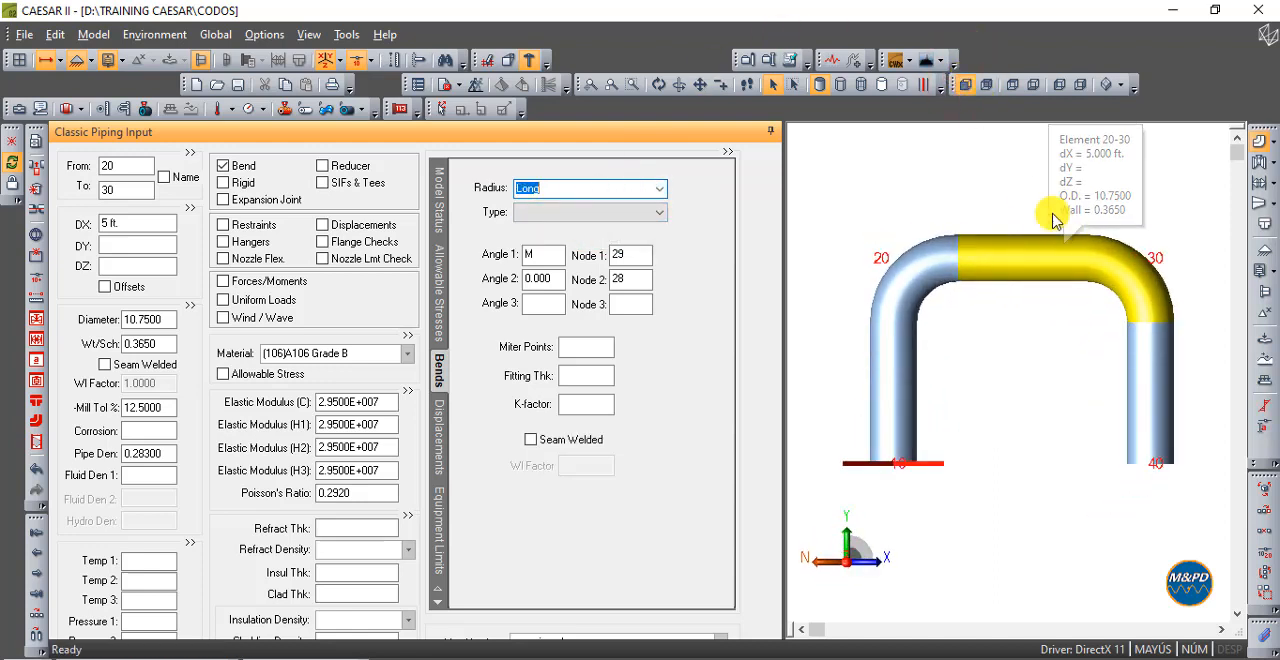
{"action": "left_click", "coordinate": [955, 177]}
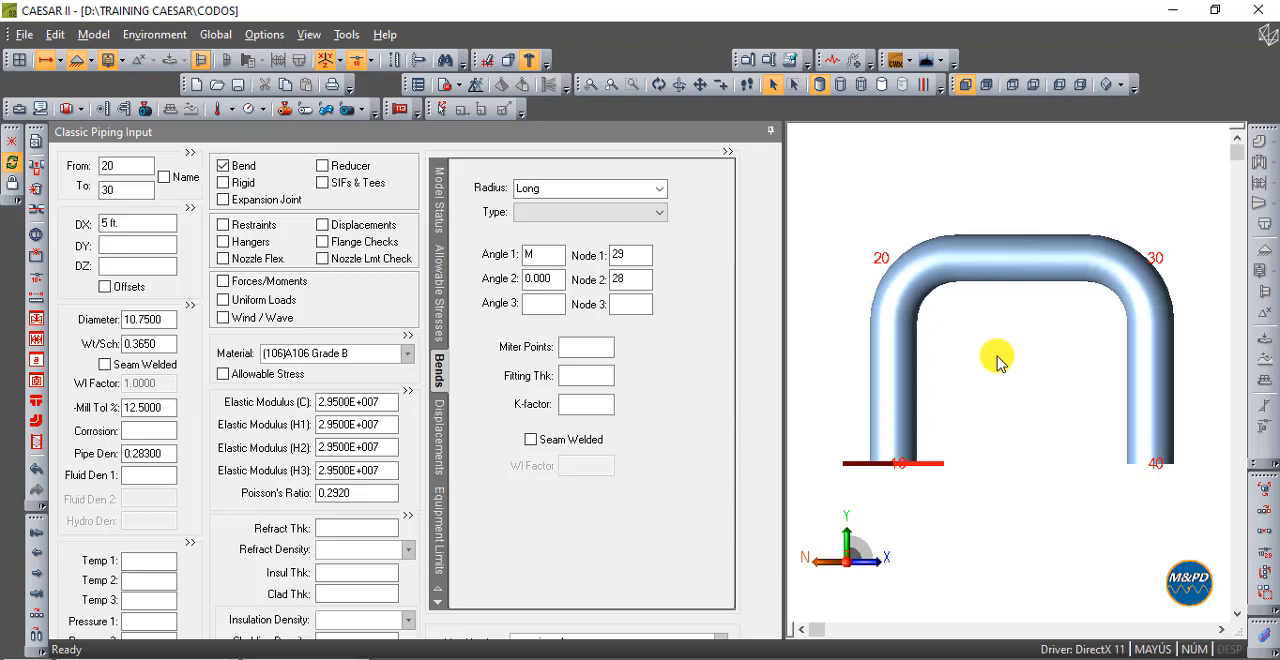
{"action": "mouse_move", "coordinate": [1016, 274]}
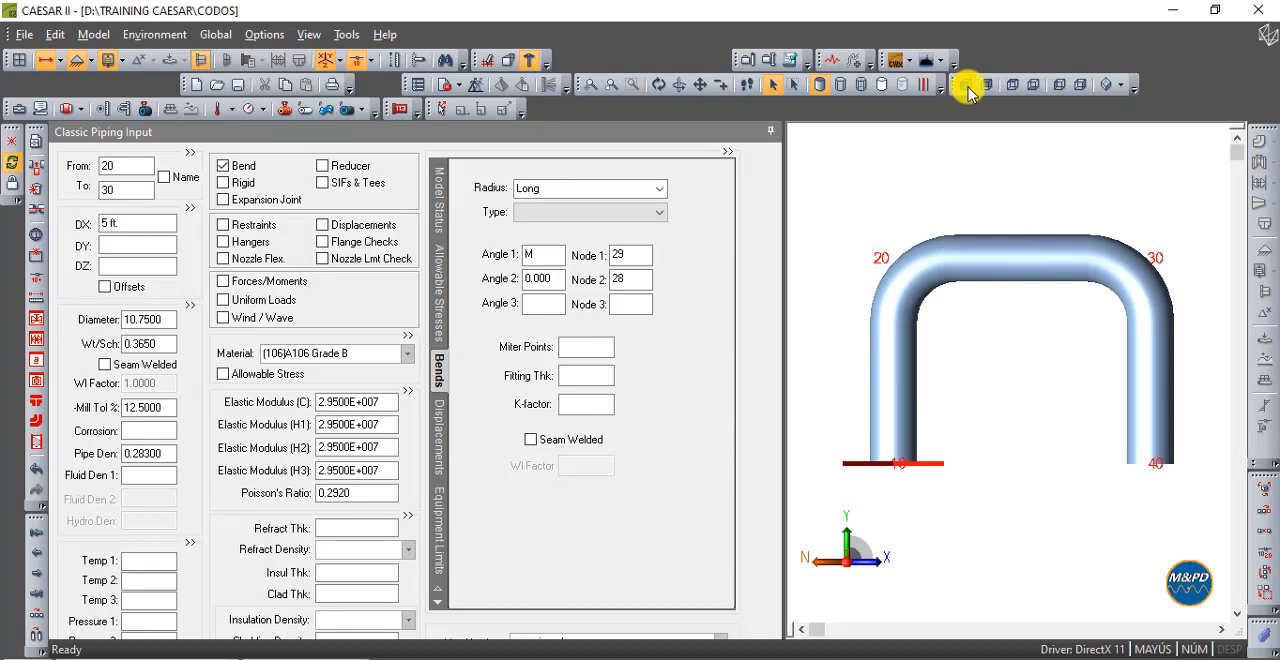
- Continue from element 30-40 with a new element 40-50 running 3 ft in the DX direction
{"action": "left_click", "coordinate": [1198, 395]}
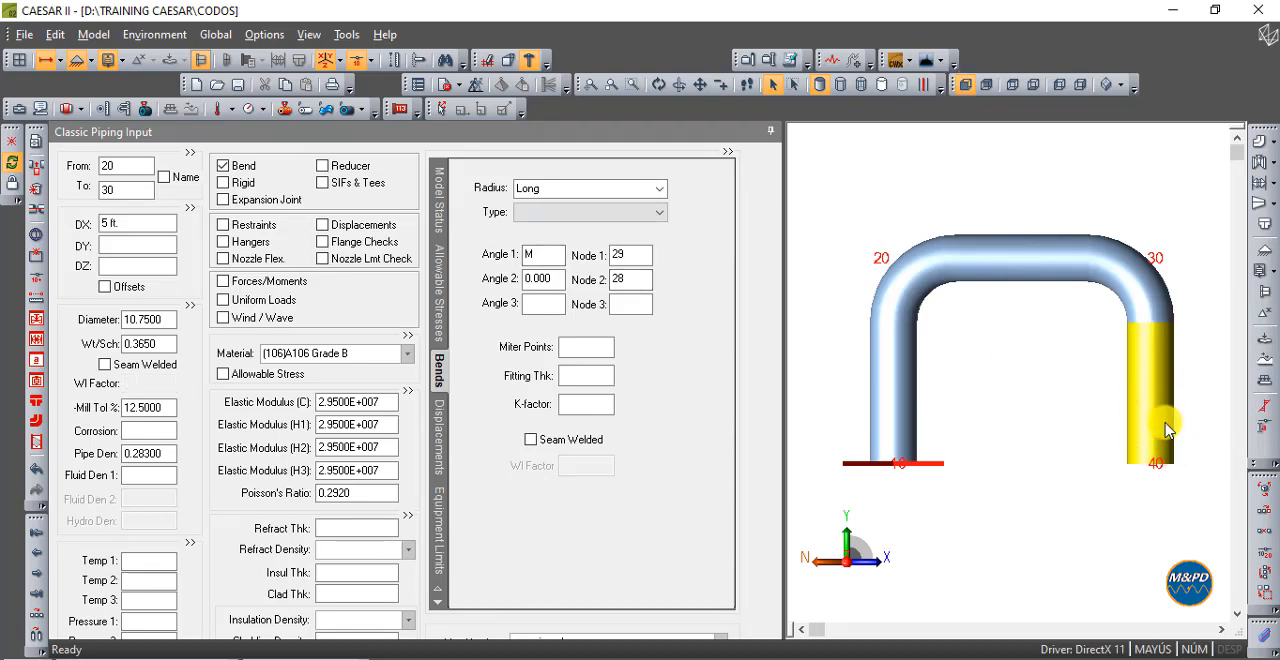
{"action": "left_click", "coordinate": [28, 620]}
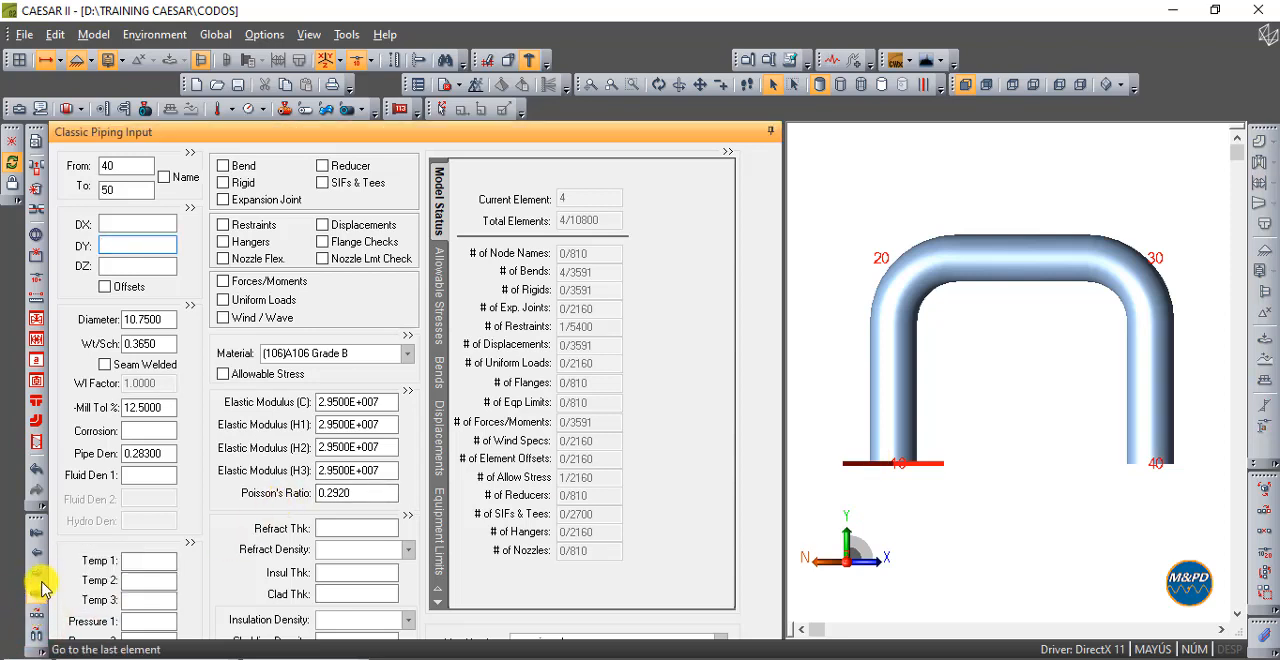
{"action": "left_click", "coordinate": [128, 222]}
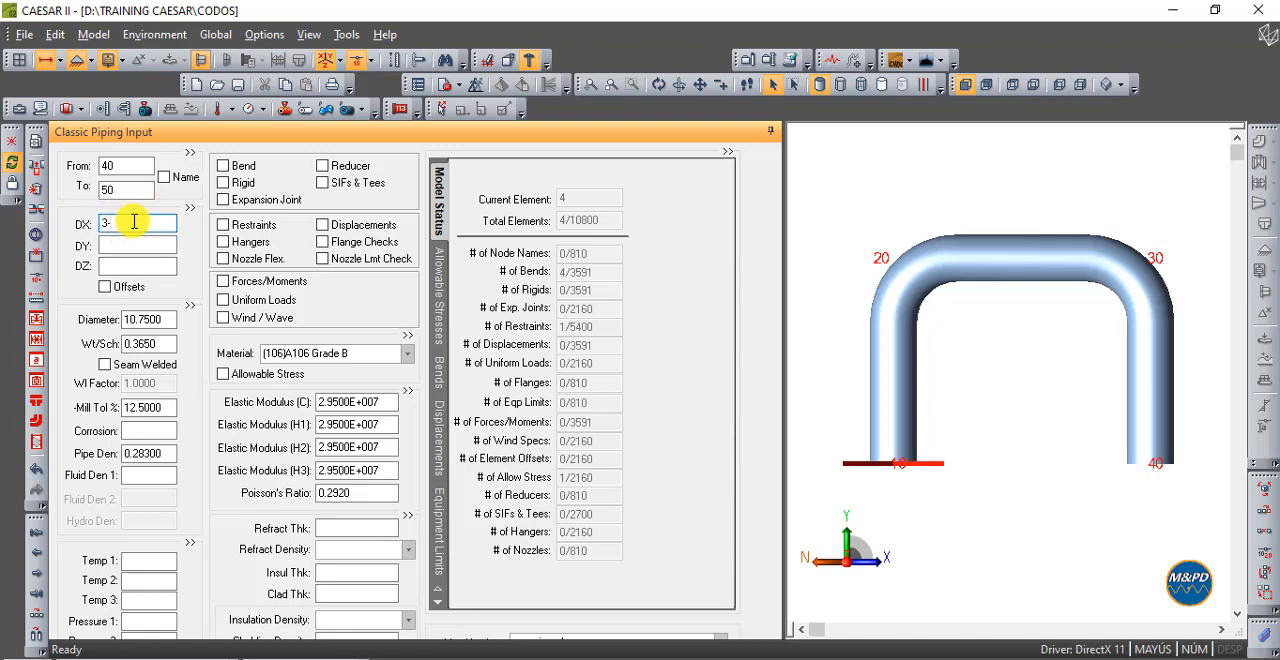
{"action": "type", "text": "3"}
{"action": "key", "text": "Tab"}
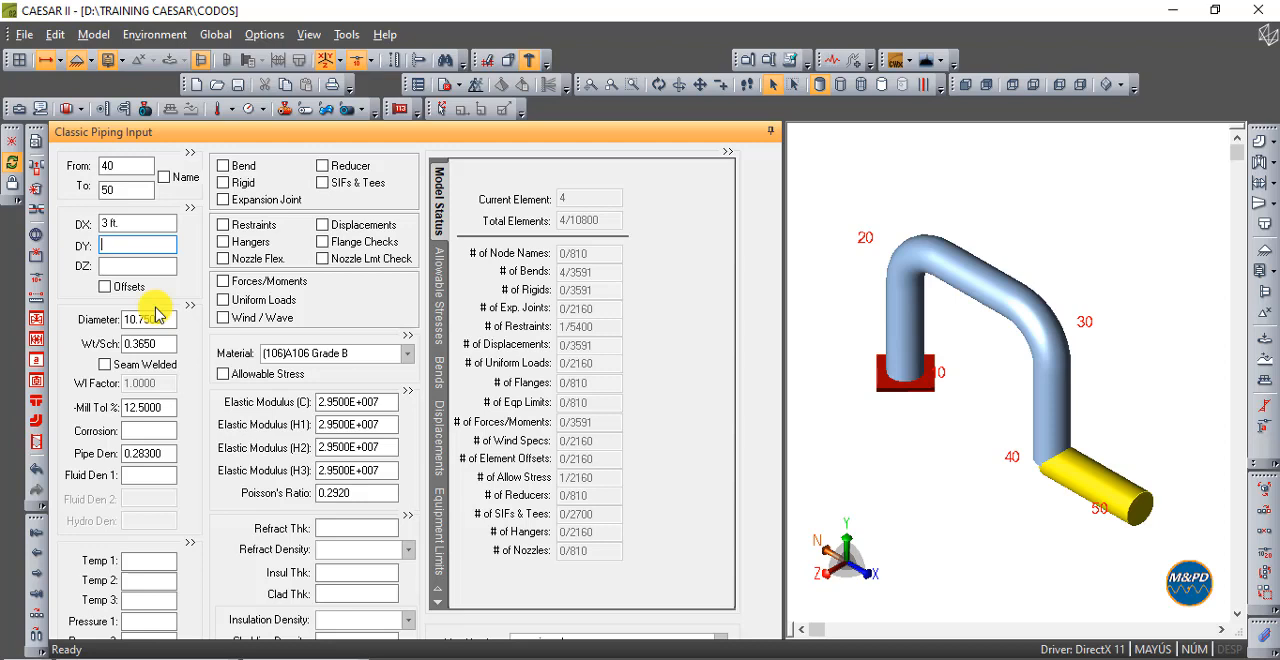
- Add element 50-60 as a vertical pipe with a DY of 4 ft
{"action": "left_click", "coordinate": [40, 628]}
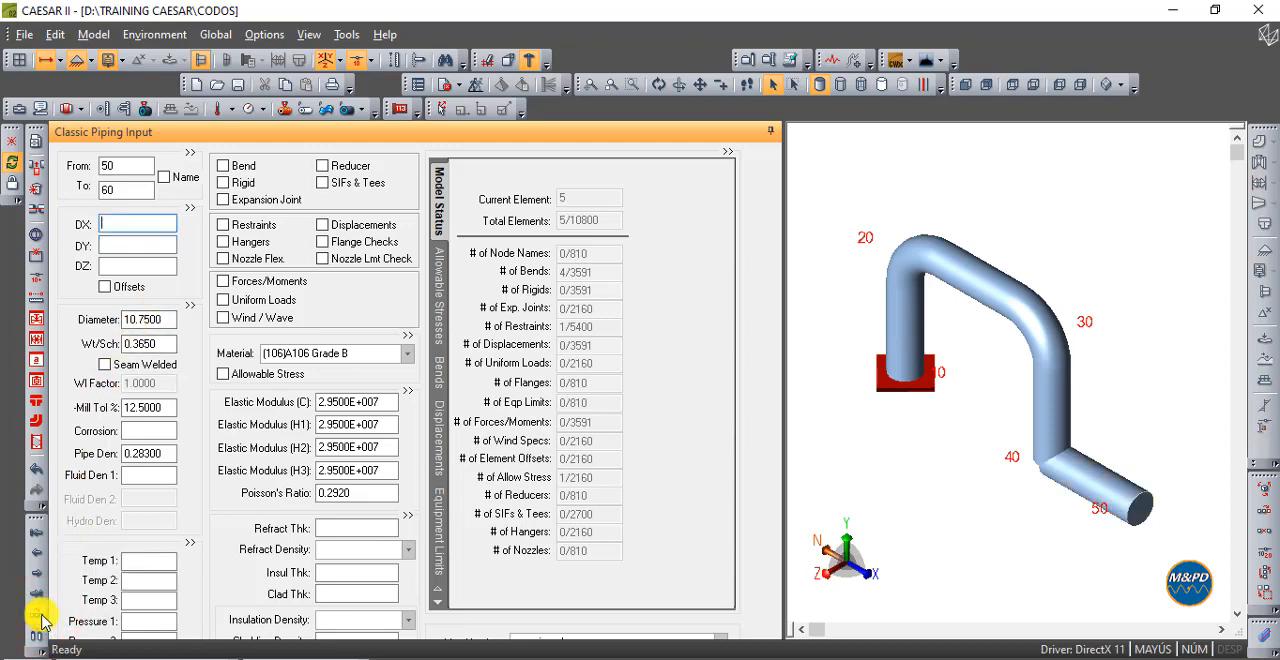
{"action": "left_click", "coordinate": [147, 249]}
{"action": "type", "text": "4"}
{"action": "key", "text": "Tab"}
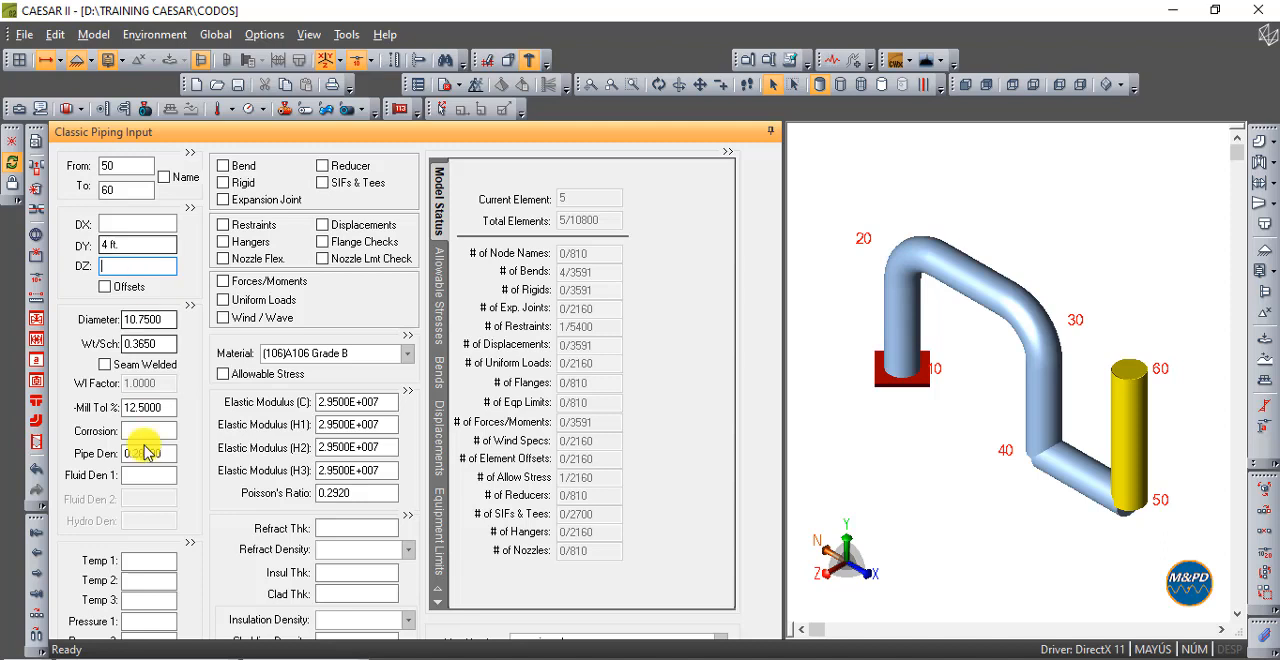
- Add element 60-70 as a horizontal pipe with a DX of 30 in
{"action": "left_click", "coordinate": [36, 632]}
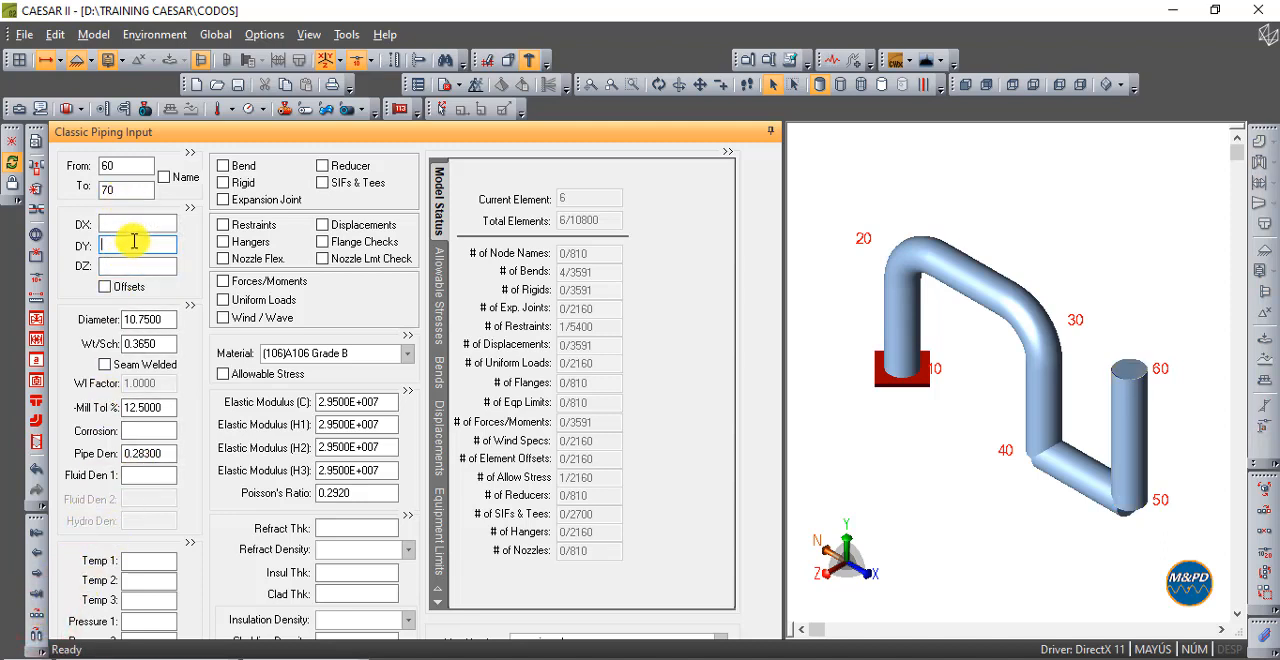
{"action": "left_click", "coordinate": [144, 227]}
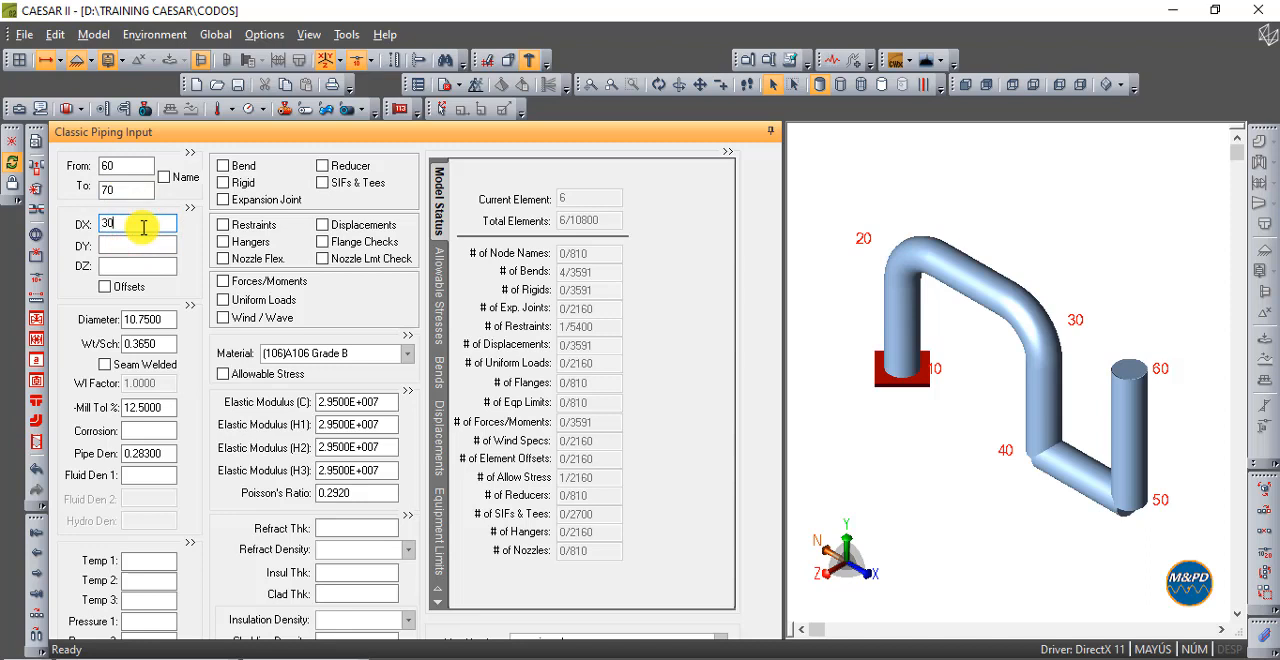
{"action": "type", "text": "30"}
{"action": "key", "text": "Tab"}
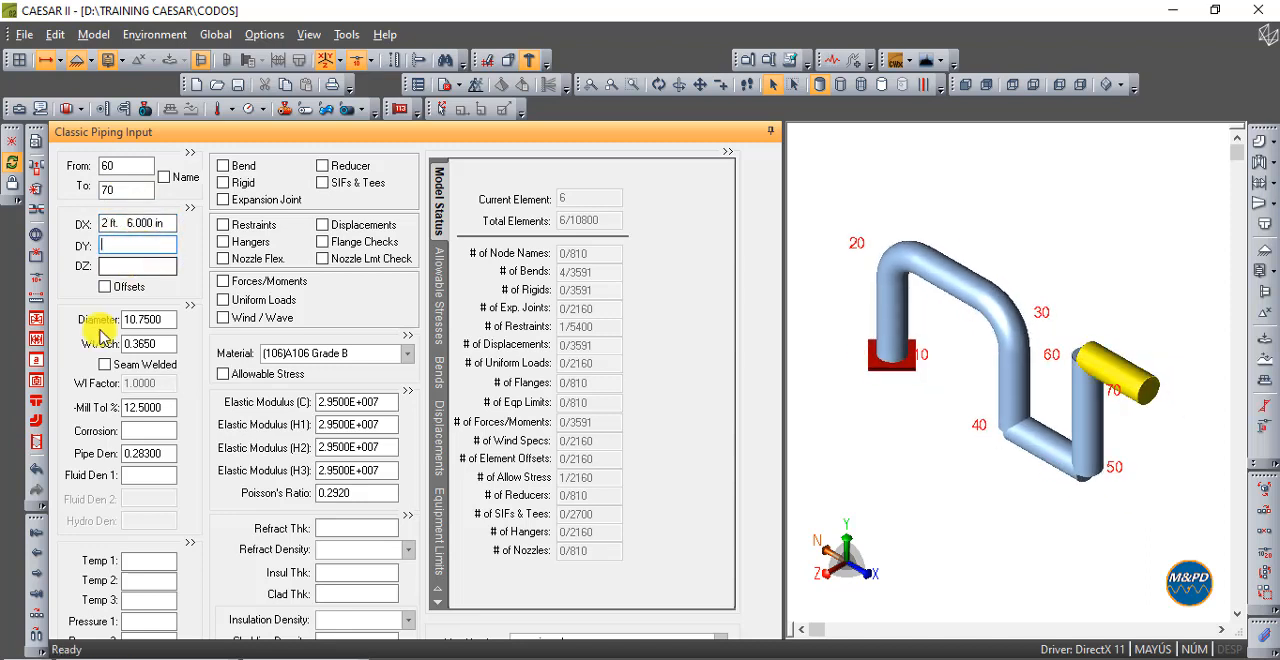
- Add element 70-80 as a downward vertical pipe with a DY of -4 ft
{"action": "left_click", "coordinate": [36, 604]}
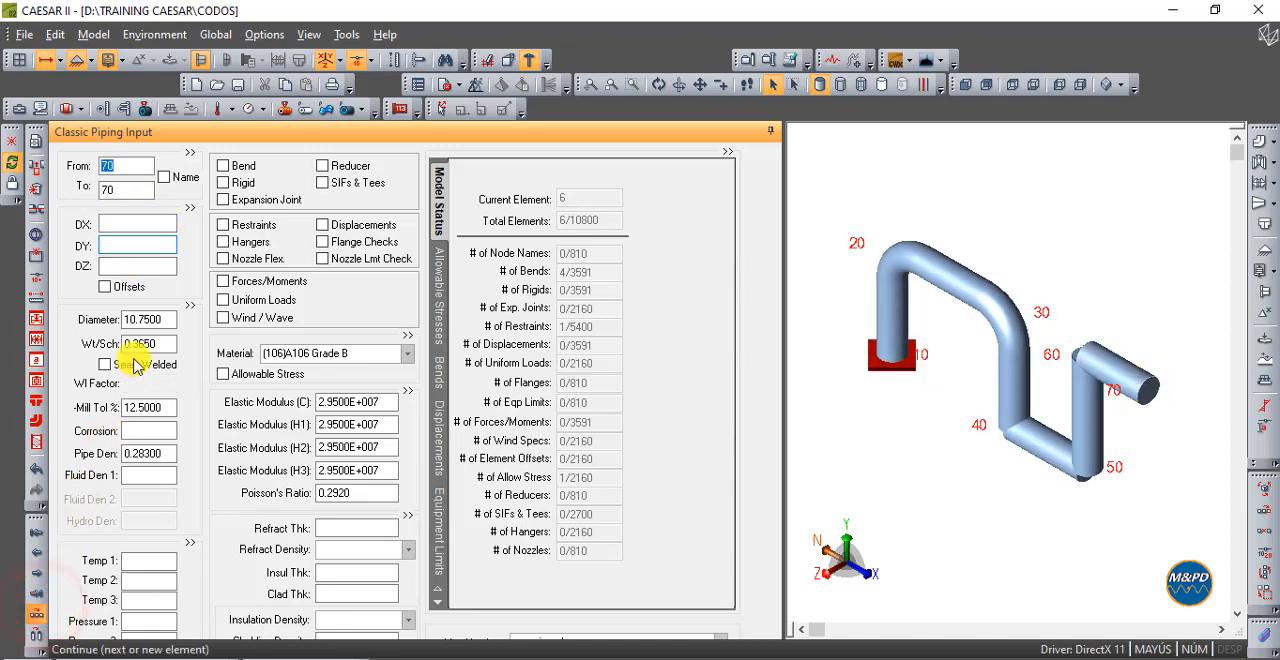
{"action": "left_click", "coordinate": [146, 250]}
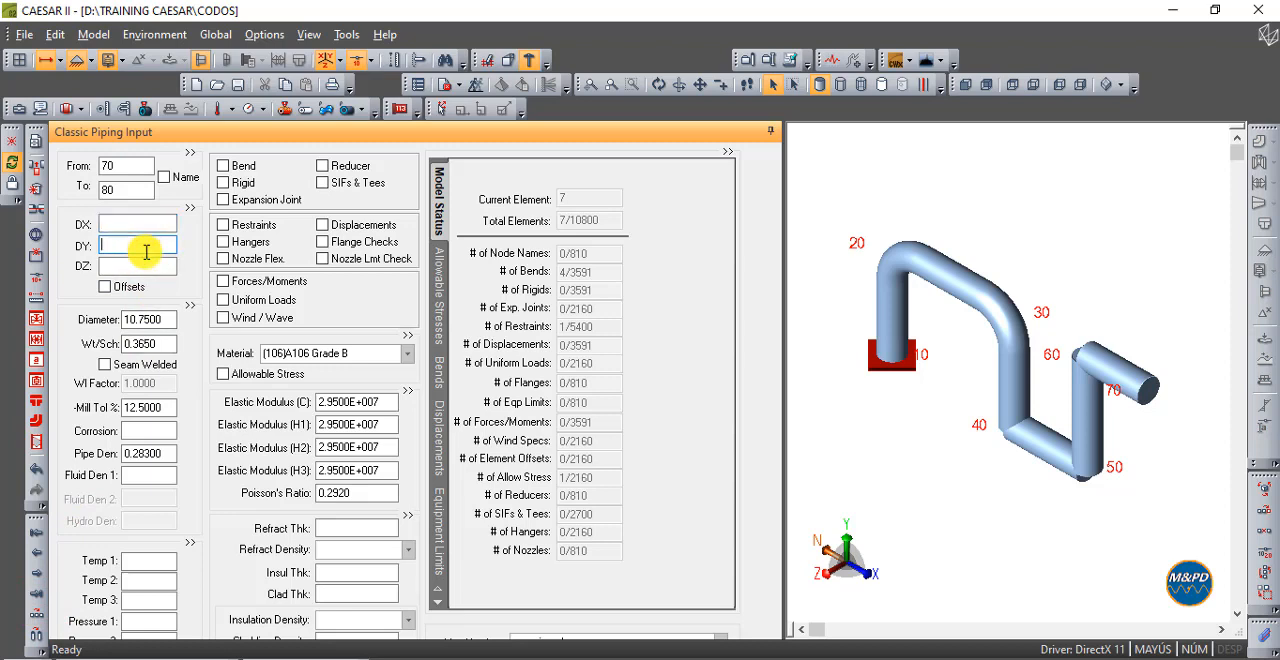
{"action": "type", "text": "-4"}
{"action": "key", "text": "Tab"}
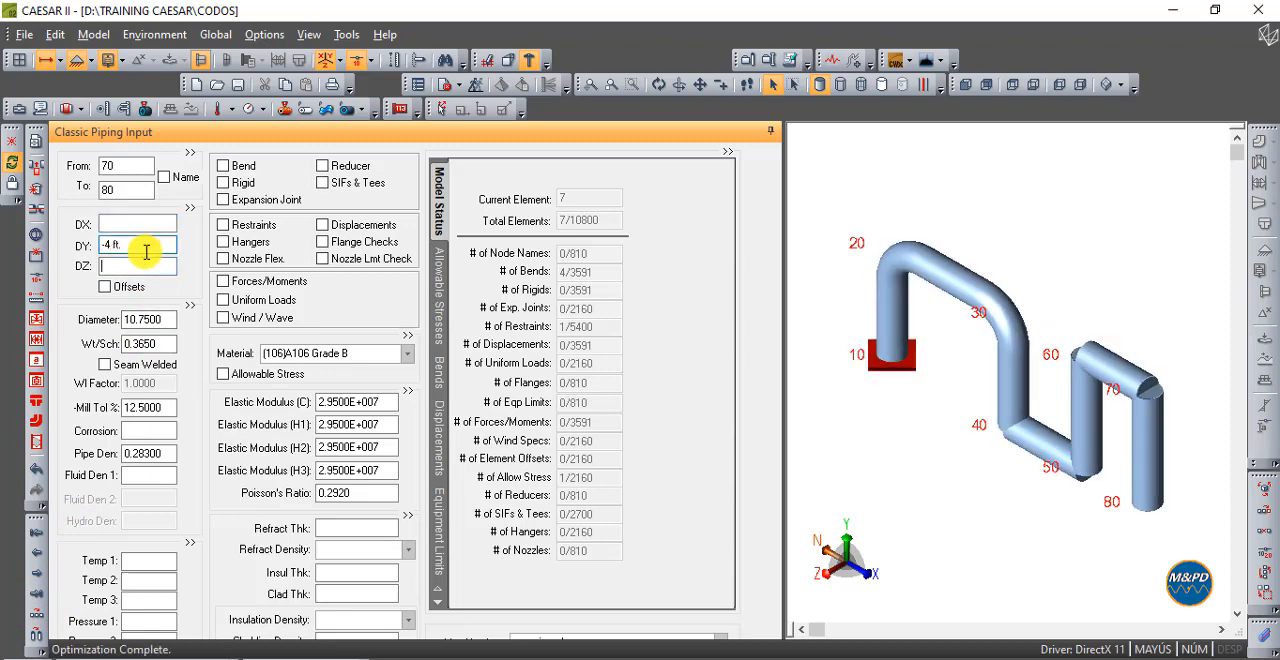
- Add long-radius bends at the ends of elements 50-60 and 60-70, and check them from the front
{"action": "left_click", "coordinate": [963, 87]}
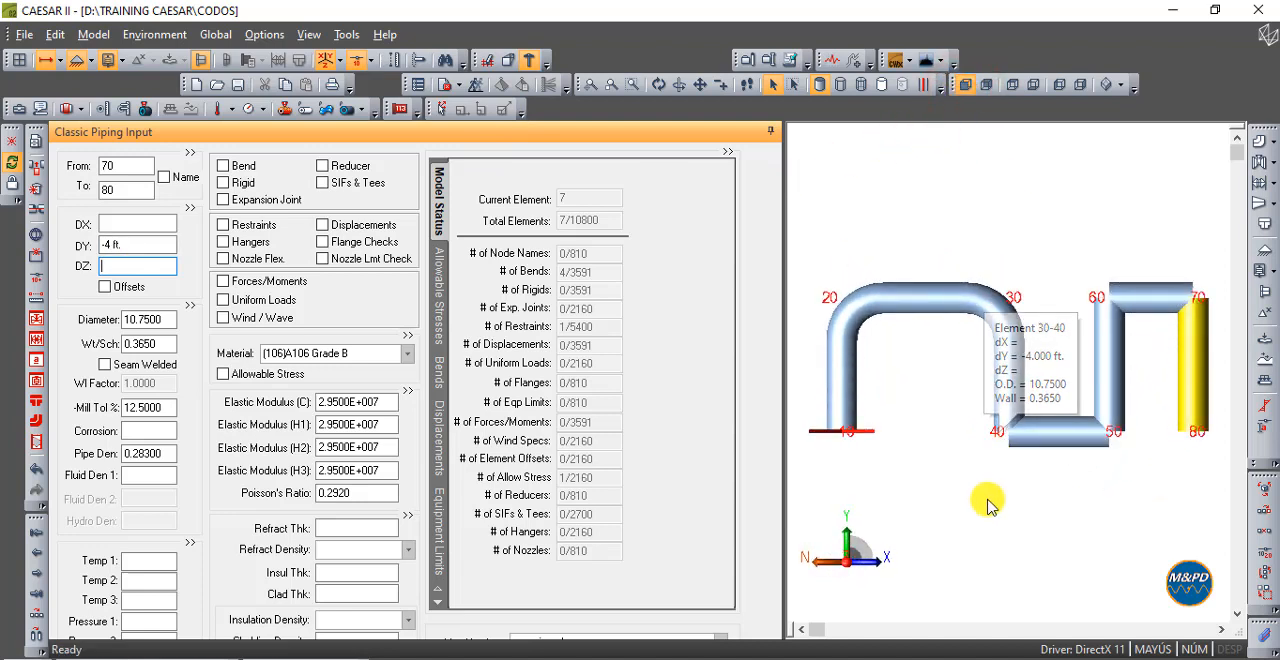
{"action": "left_click", "coordinate": [1117, 322]}
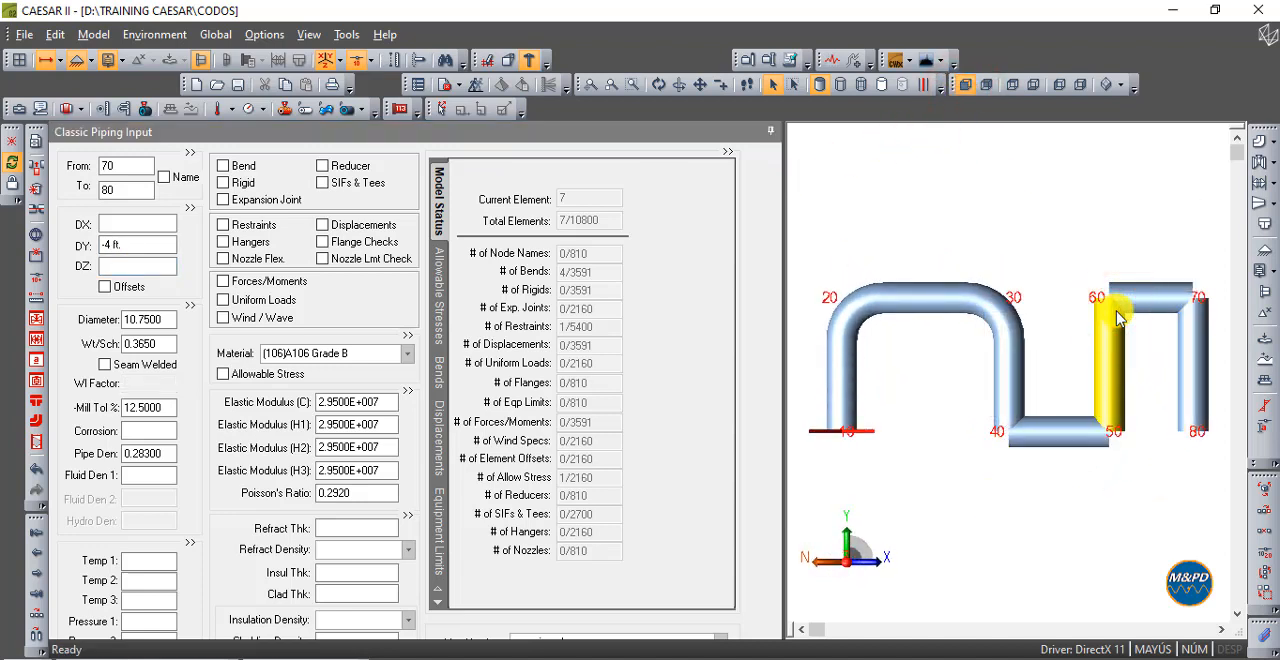
{"action": "left_click", "coordinate": [240, 168]}
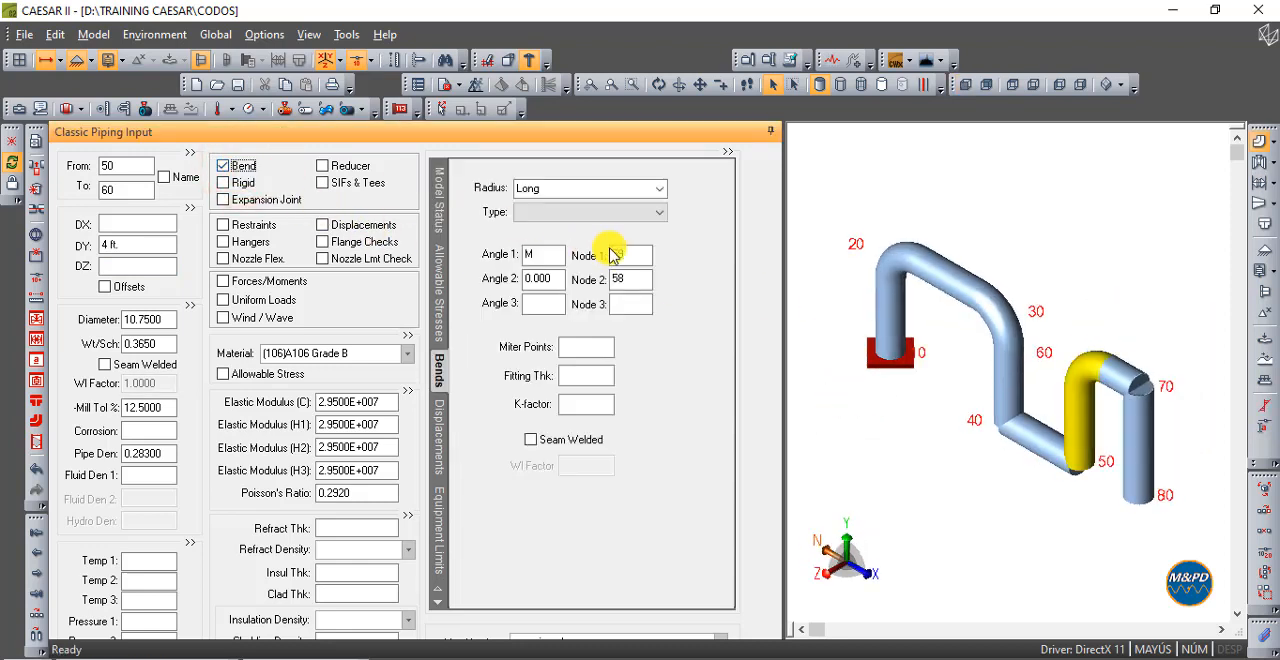
{"action": "left_click", "coordinate": [1108, 380]}
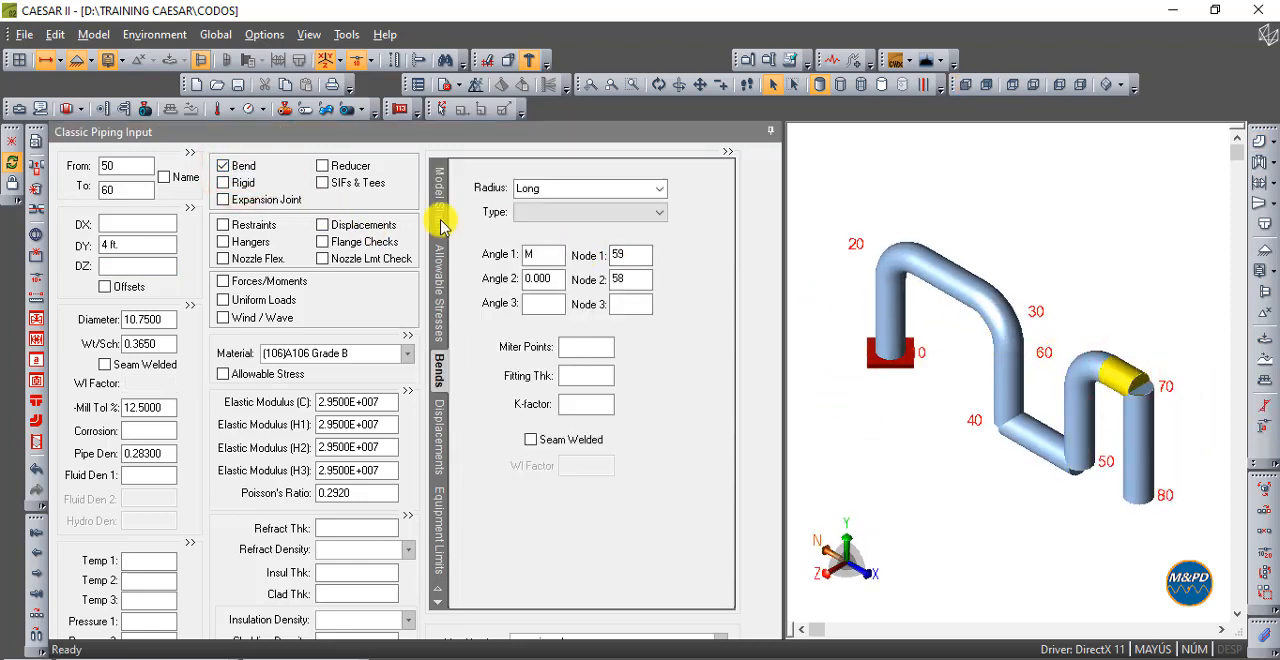
{"action": "left_click", "coordinate": [244, 167]}
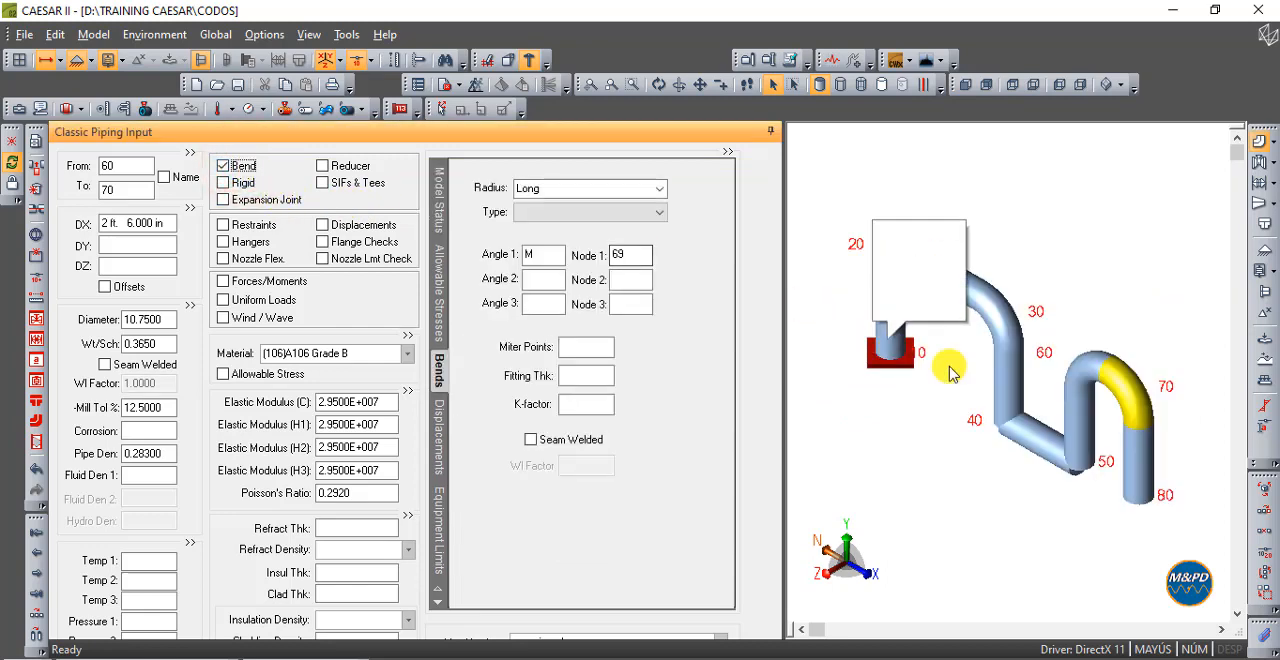
{"action": "left_click", "coordinate": [970, 88]}
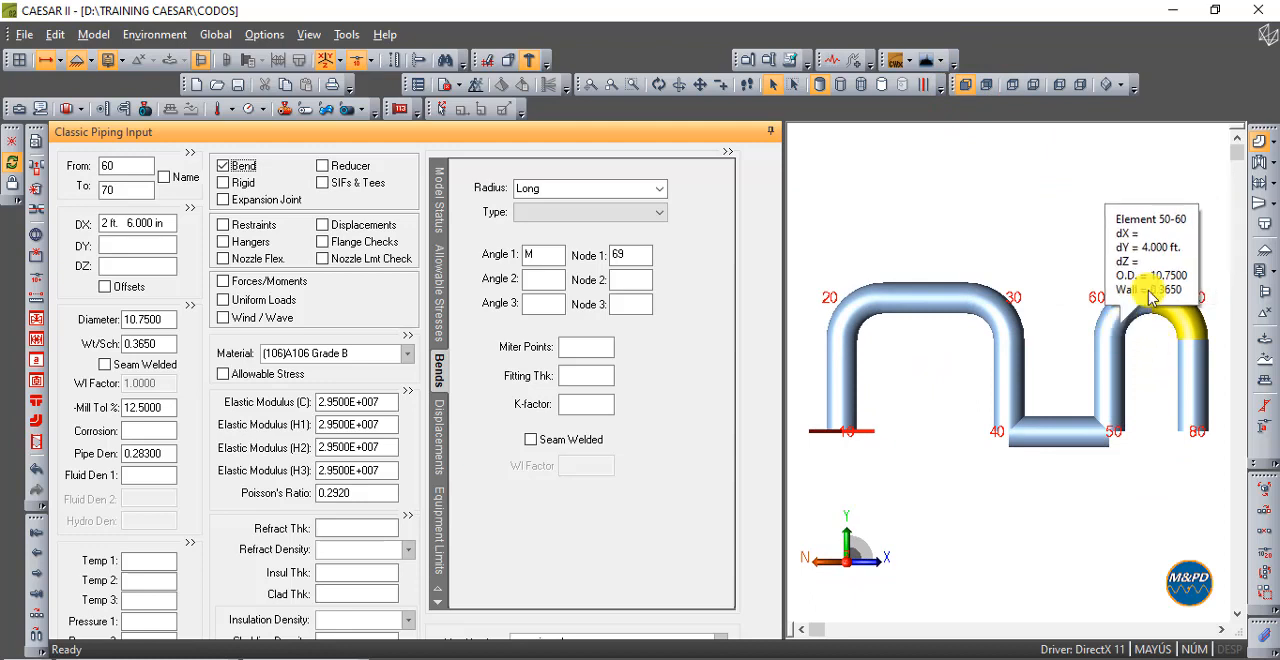
{"action": "mouse_move", "coordinate": [1193, 355]}
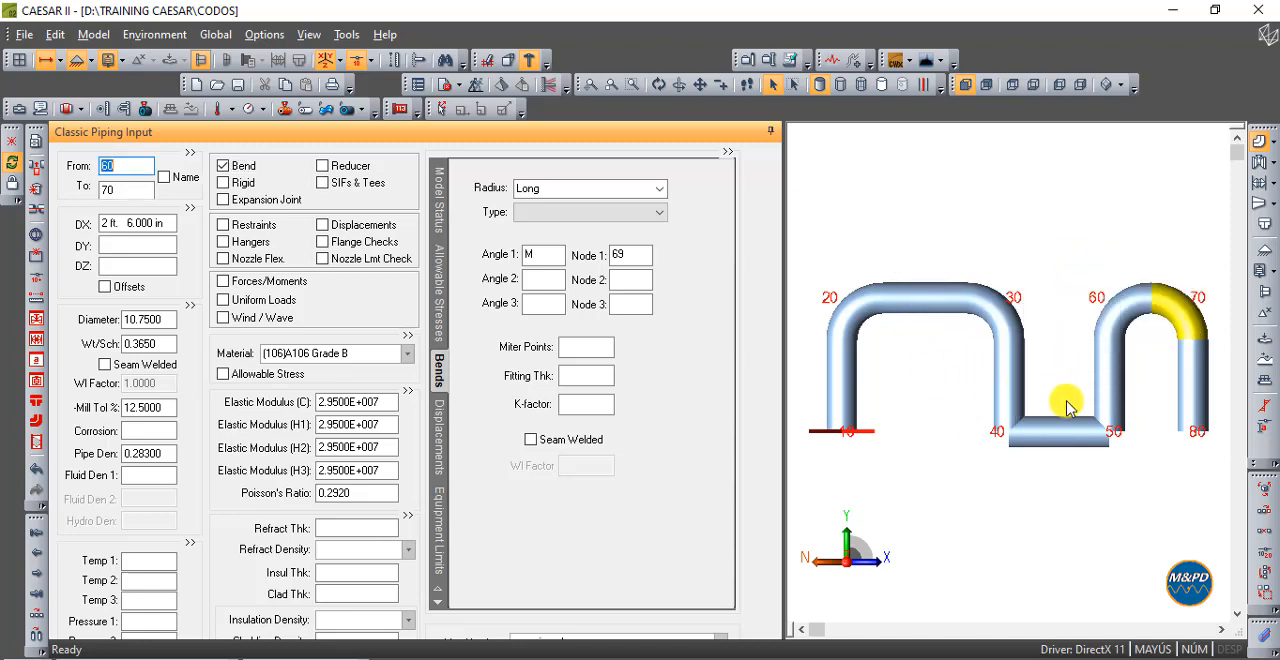
- Delete element 40-50 to separate the two pipe loops, and view the model from the front
{"action": "left_click", "coordinate": [1058, 438]}
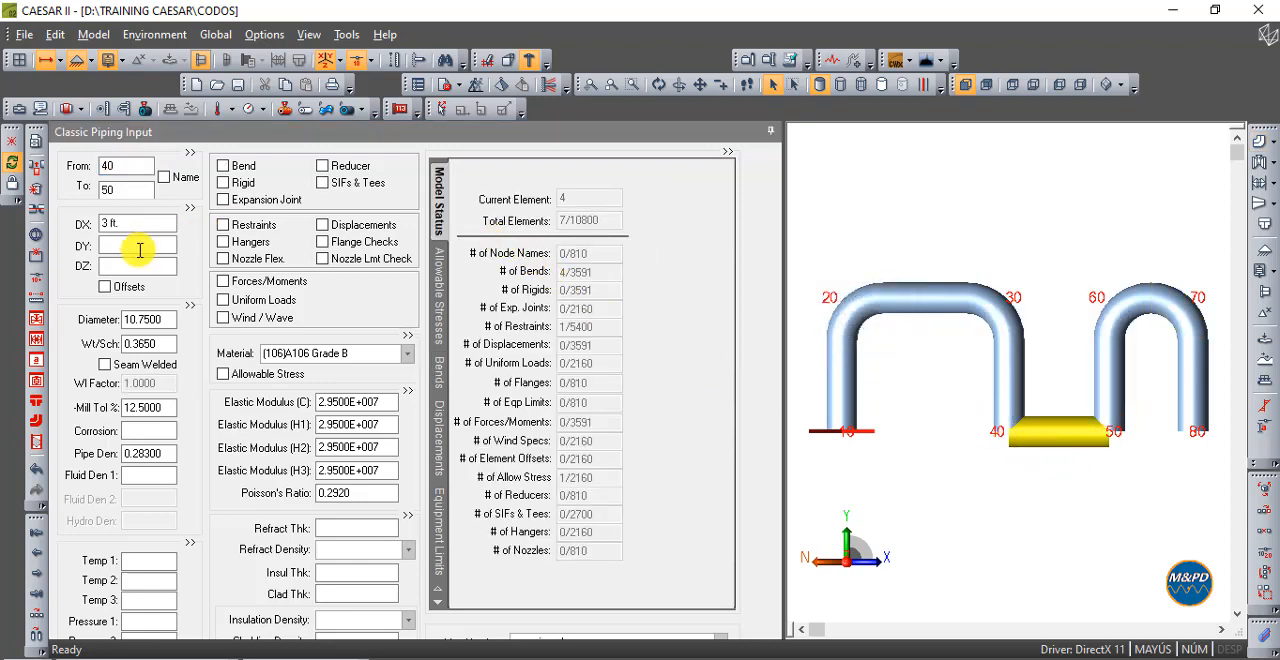
{"action": "left_click", "coordinate": [37, 190]}
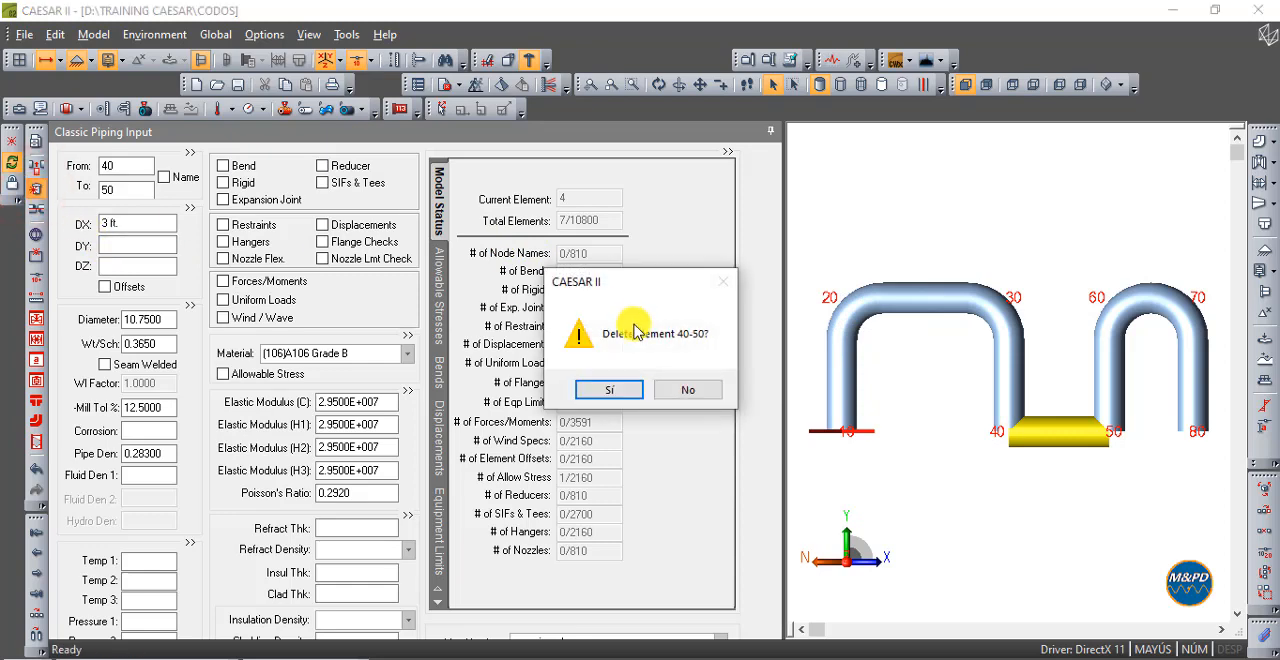
{"action": "left_click", "coordinate": [618, 390]}
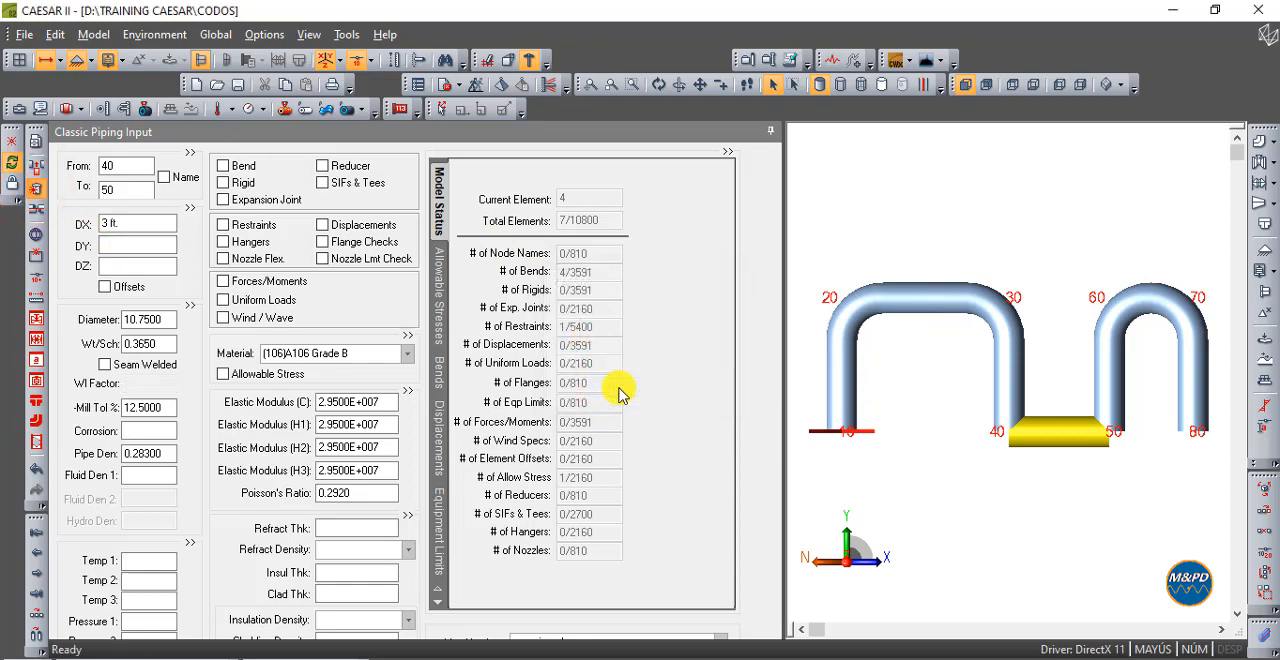
{"action": "left_click", "coordinate": [962, 88]}
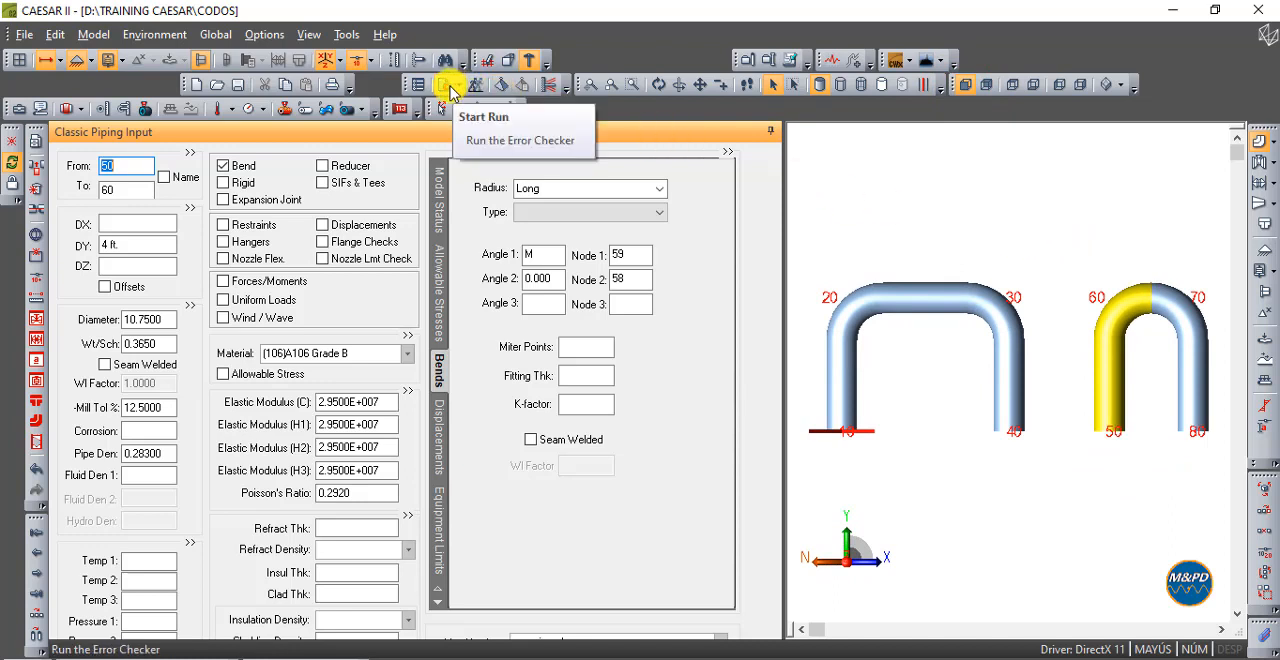
- Run the error checker on the model, close its report, and inspect both pipe loops from the front
{"action": "left_click", "coordinate": [447, 86]}
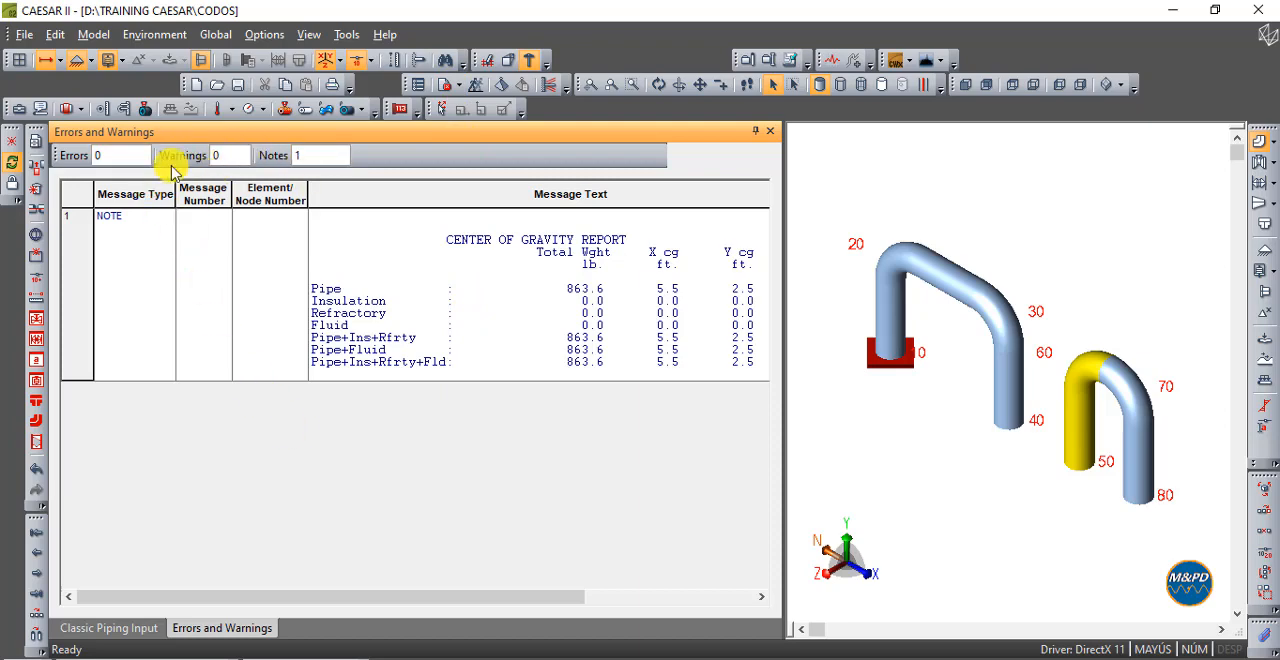
{"action": "left_click", "coordinate": [770, 131]}
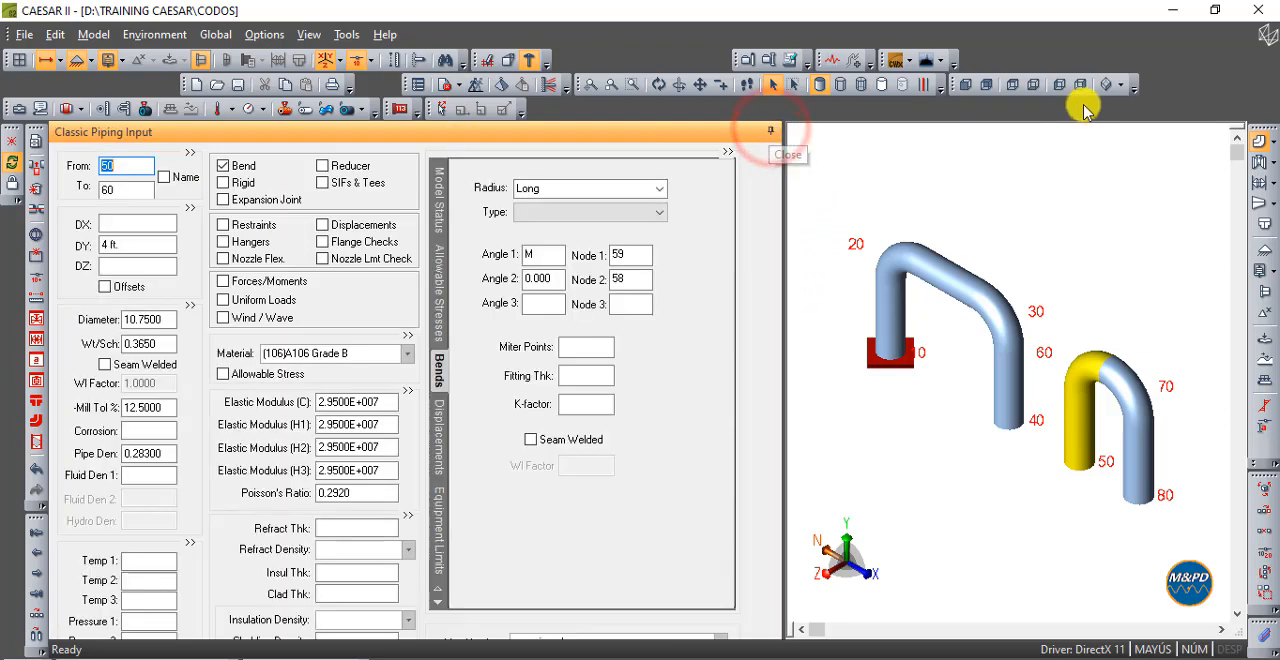
{"action": "left_click", "coordinate": [969, 85]}
{"action": "left_click", "coordinate": [1044, 211]}
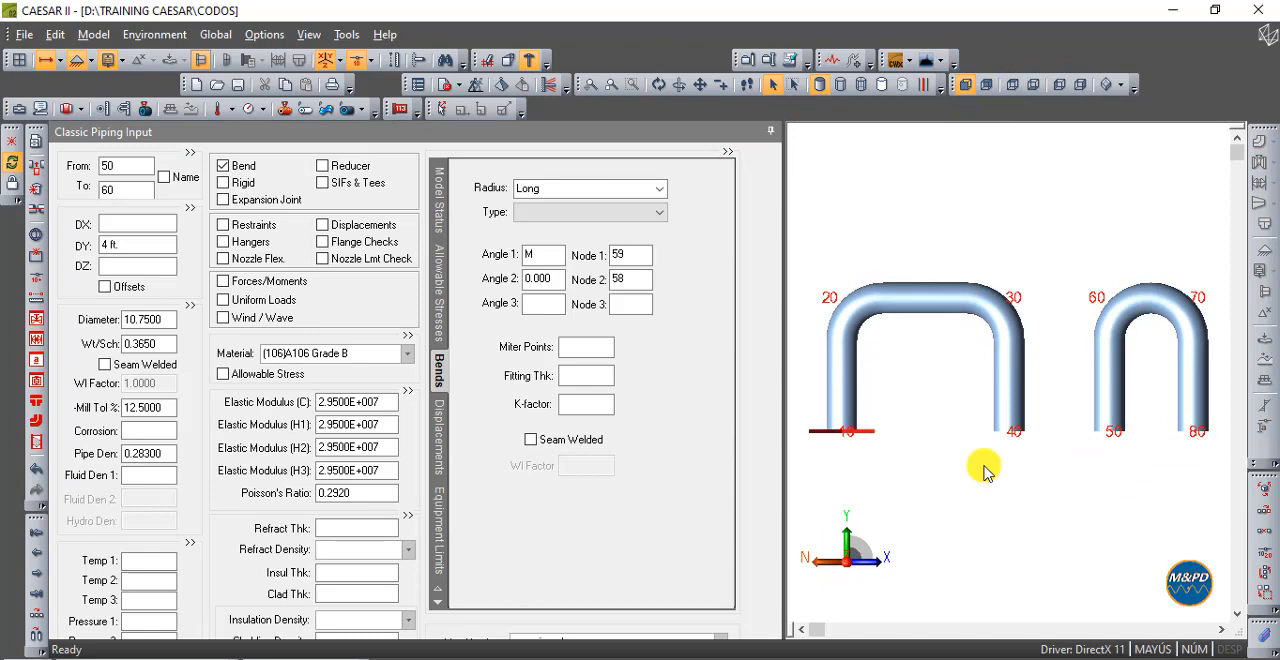
{"action": "mouse_move", "coordinate": [1178, 337]}
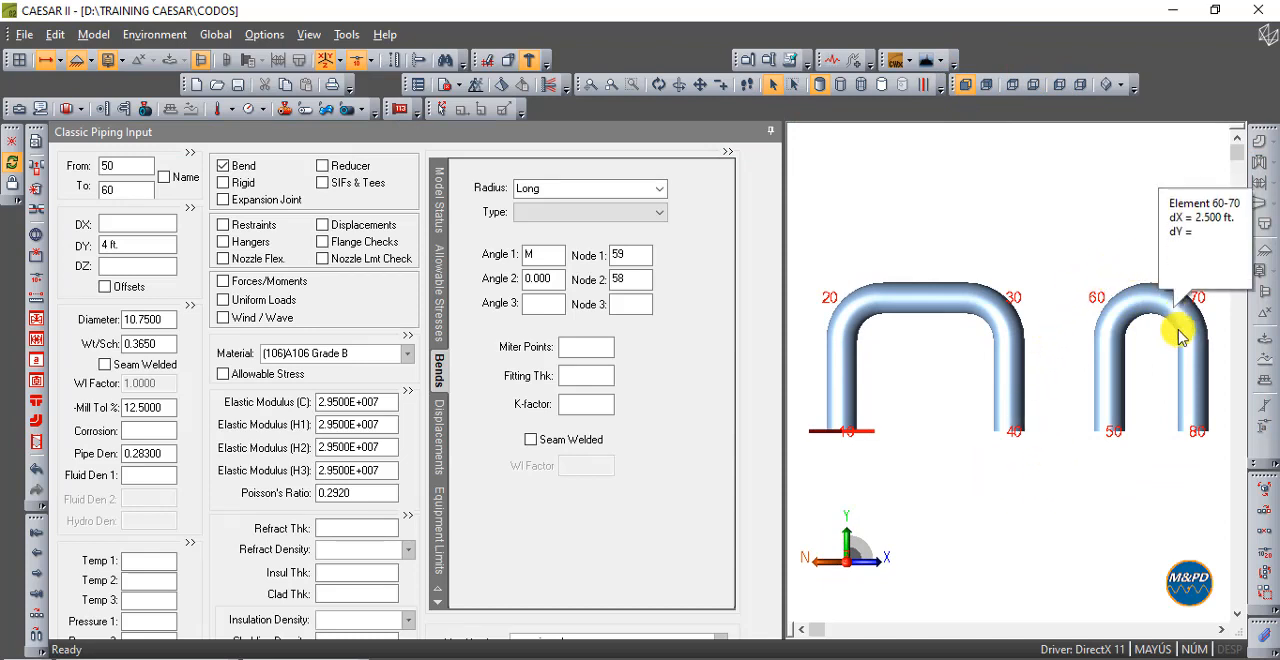
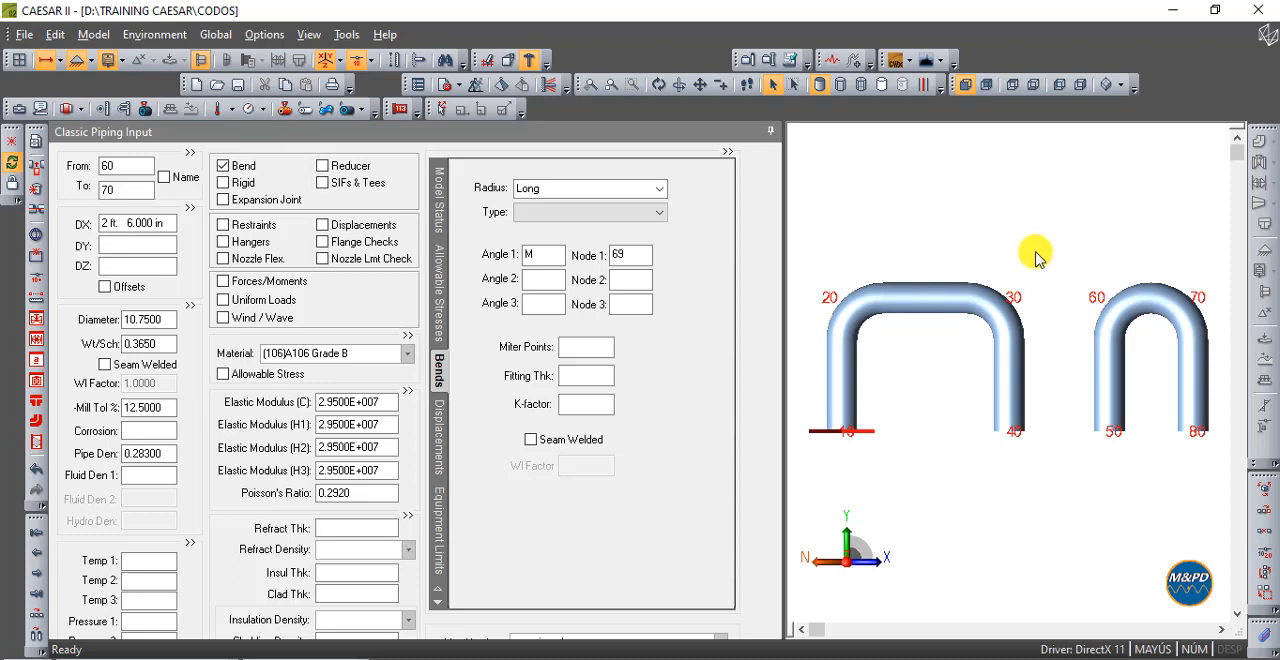
- Set the DX of element 20-30 to 30 in and check both loops from the front
{"action": "left_click", "coordinate": [885, 292]}
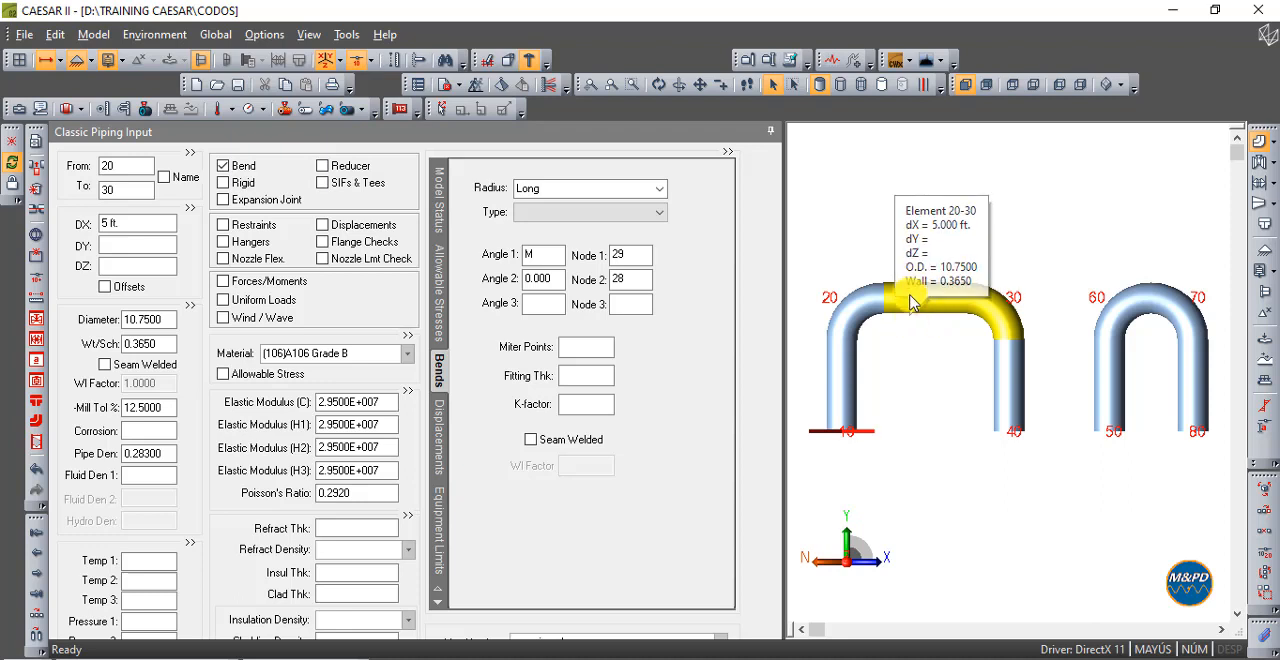
{"action": "left_click", "coordinate": [1137, 277]}
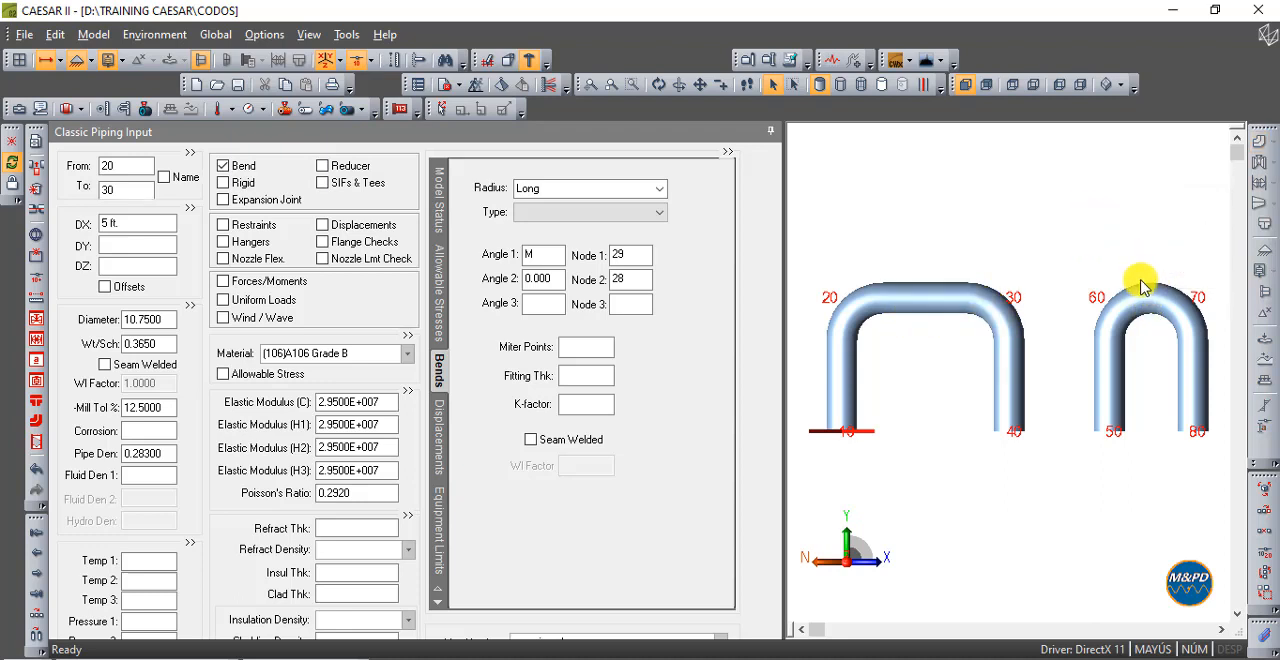
{"action": "left_click", "coordinate": [950, 235]}
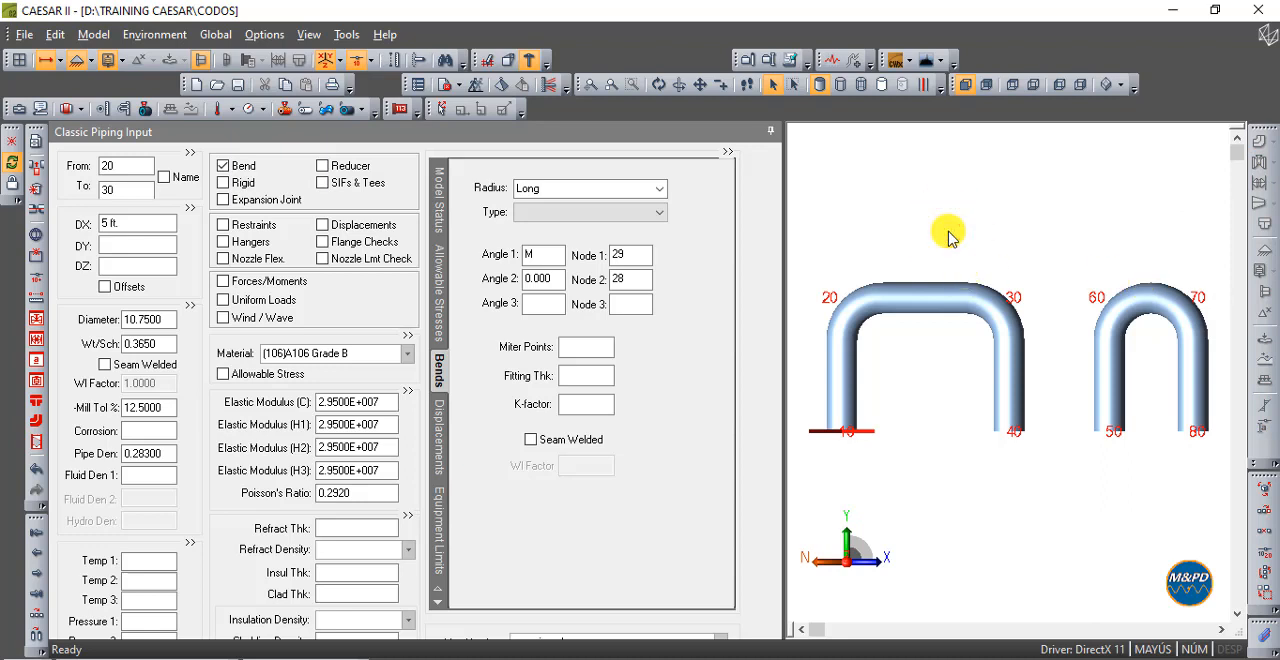
{"action": "left_click", "coordinate": [908, 295]}
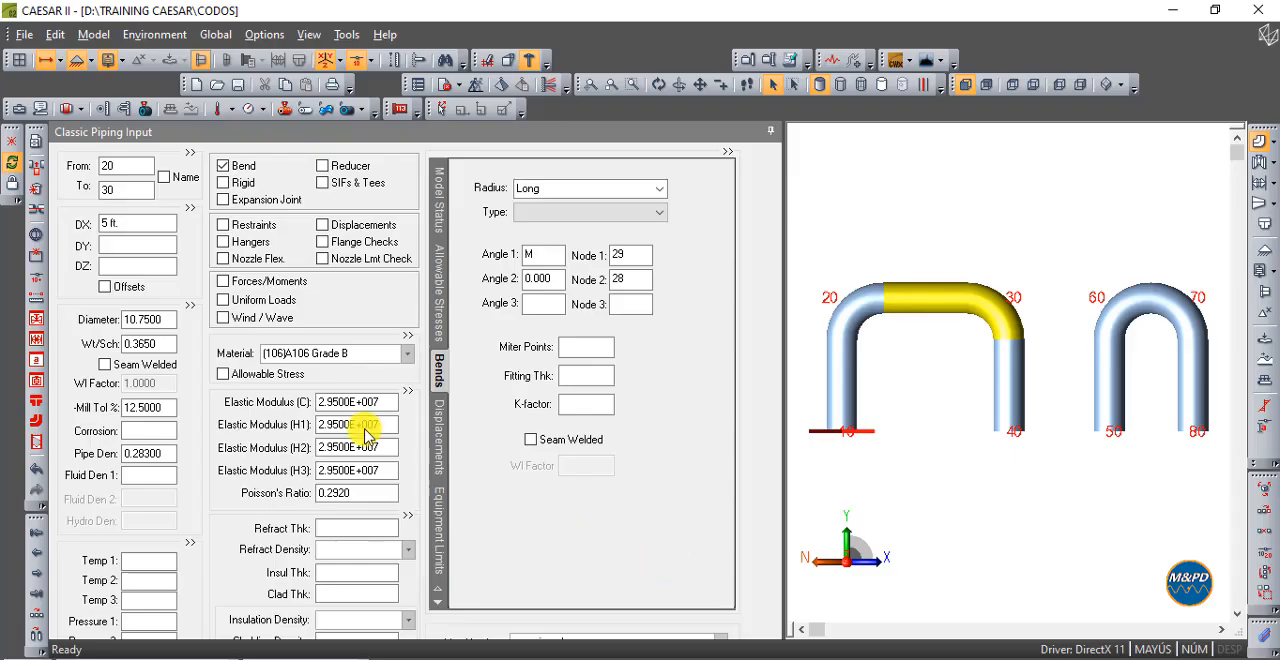
{"action": "left_click_drag", "start_coordinate": [146, 224], "coordinate": [103, 220]}
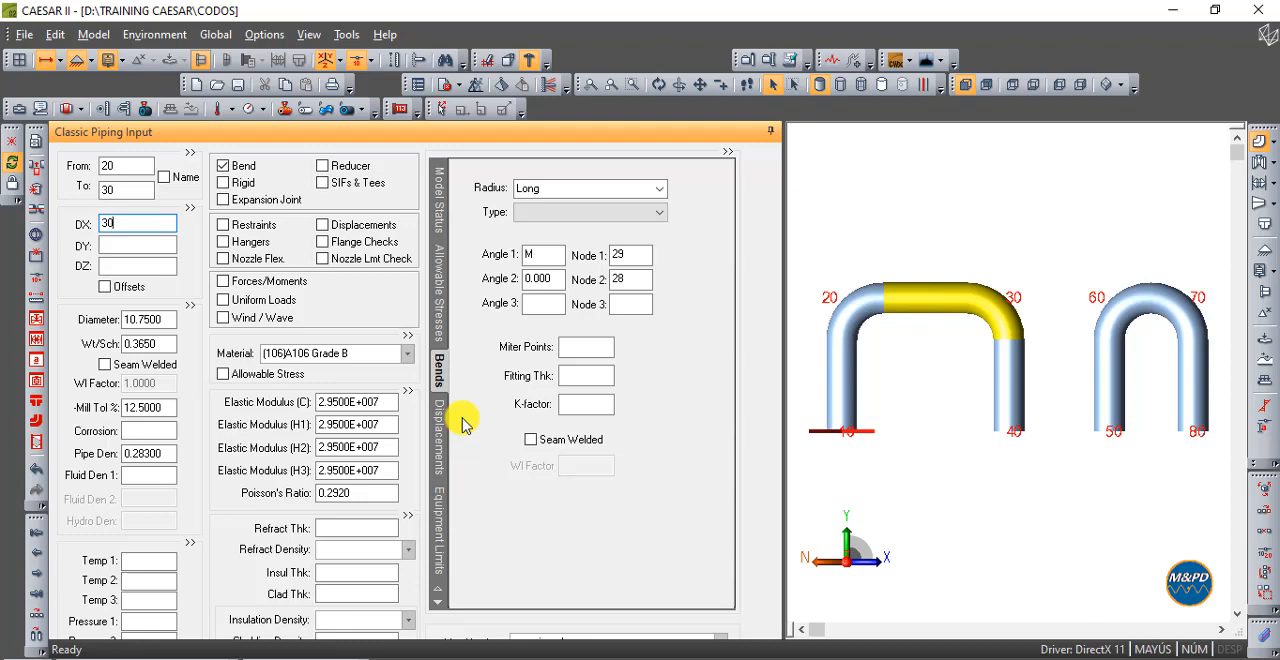
{"action": "type", "text": "30"}
{"action": "key", "text": "Tab"}
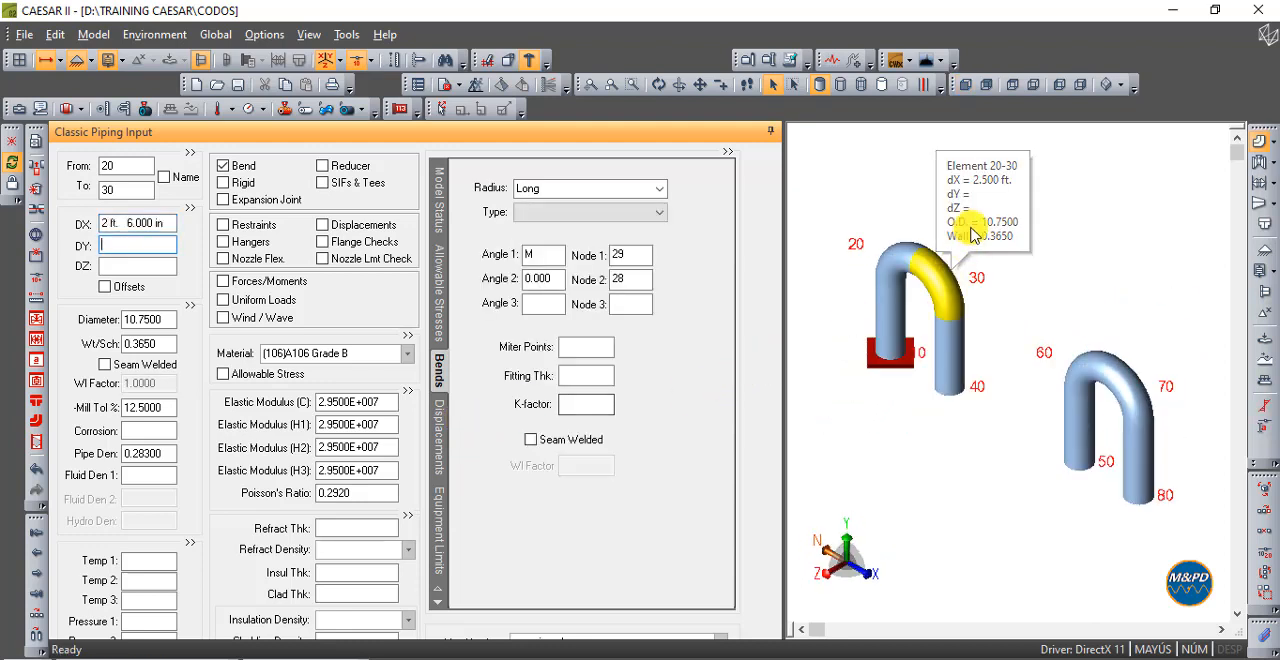
{"action": "left_click", "coordinate": [966, 88]}
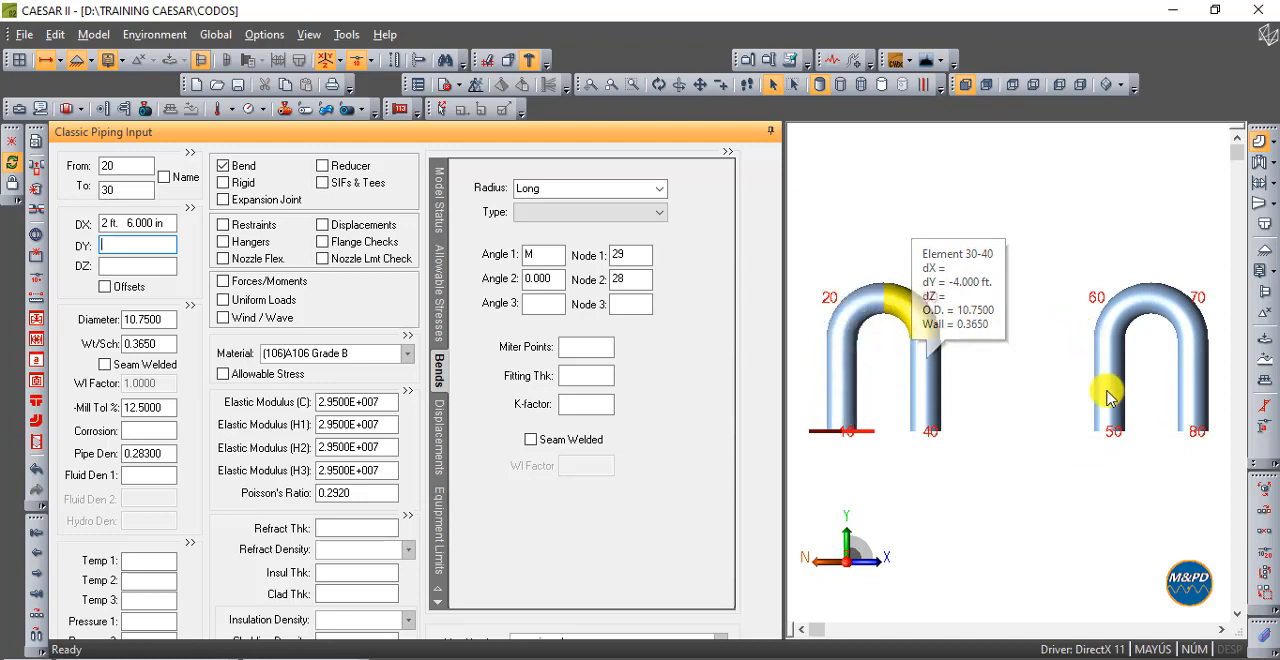
- Inspect the bend radius, angle and node settings of elements 10-20, 20-30 and 60-70
{"action": "left_click", "coordinate": [986, 244]}
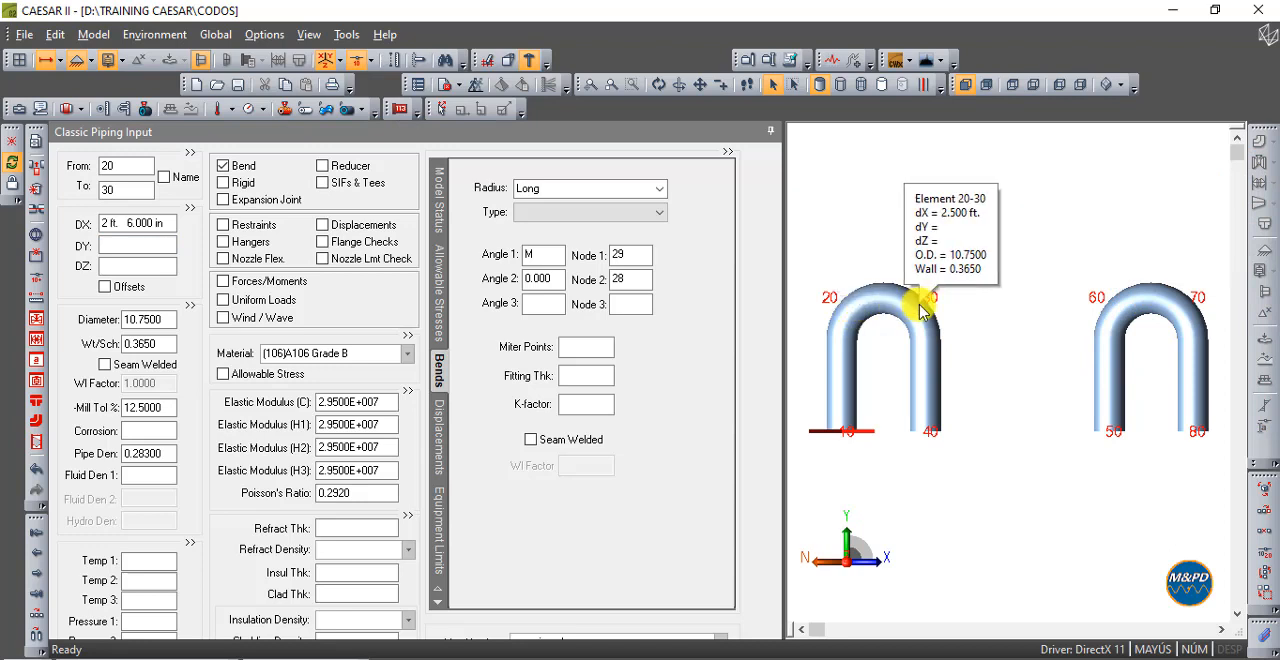
{"action": "left_click", "coordinate": [850, 312]}
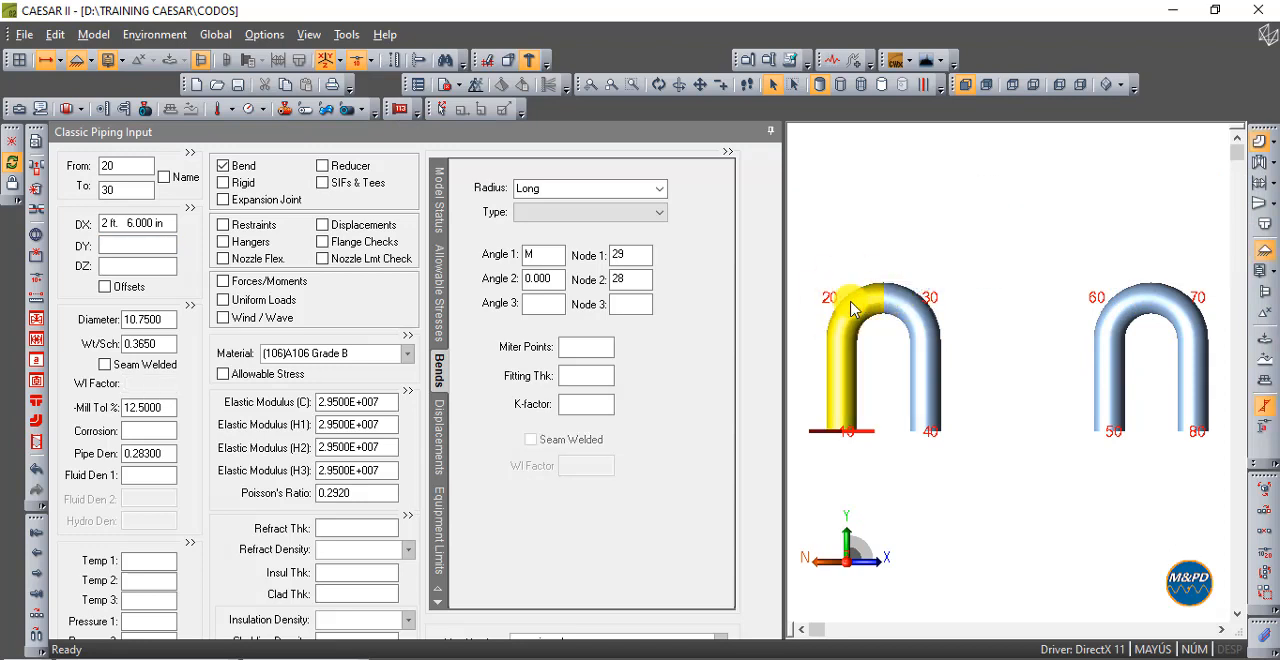
{"action": "double_click", "coordinate": [243, 166]}
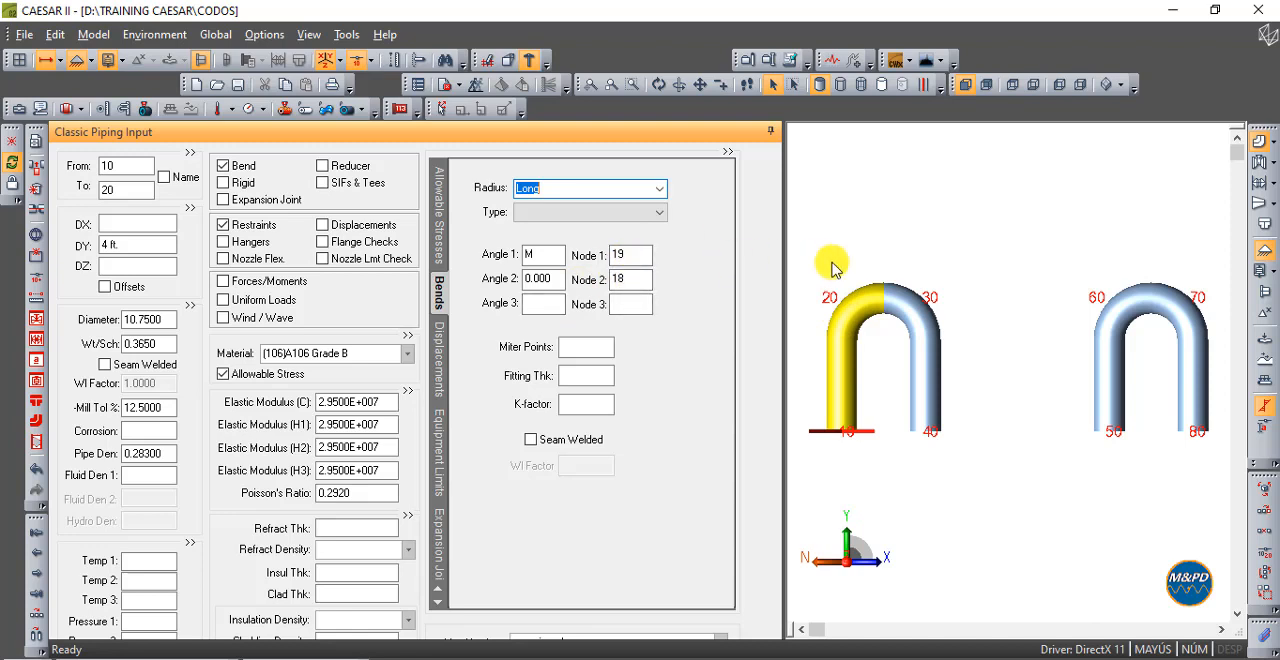
{"action": "left_click", "coordinate": [920, 318]}
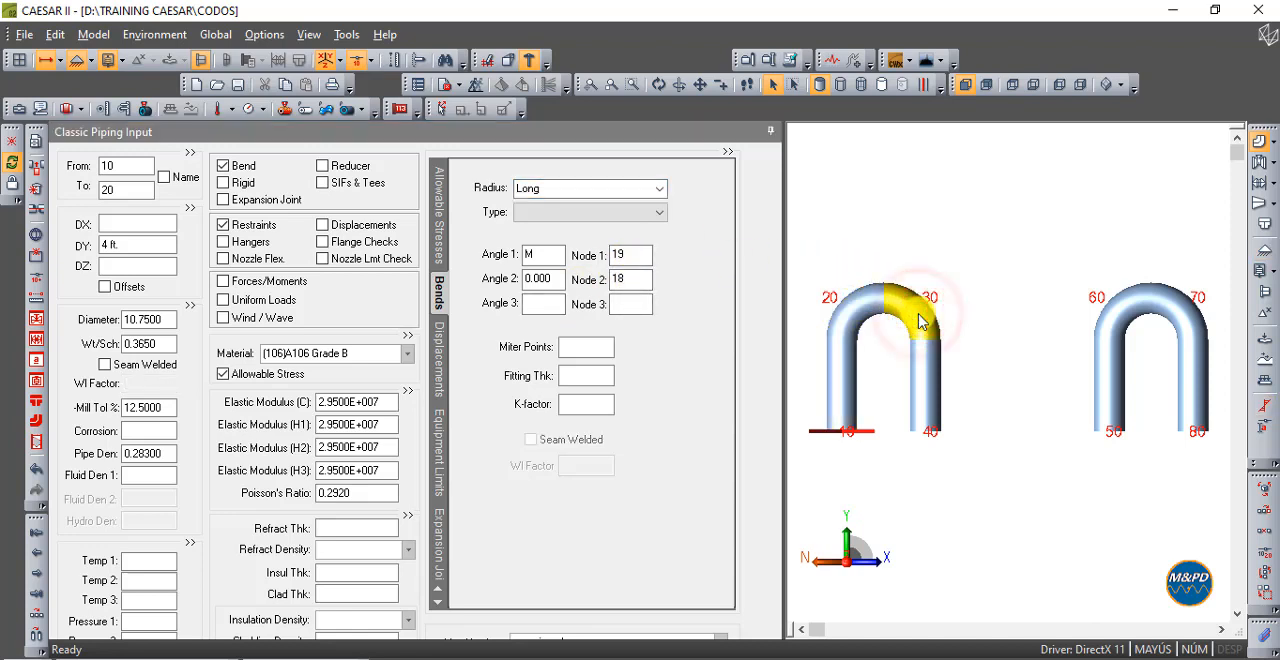
{"action": "left_click", "coordinate": [730, 287]}
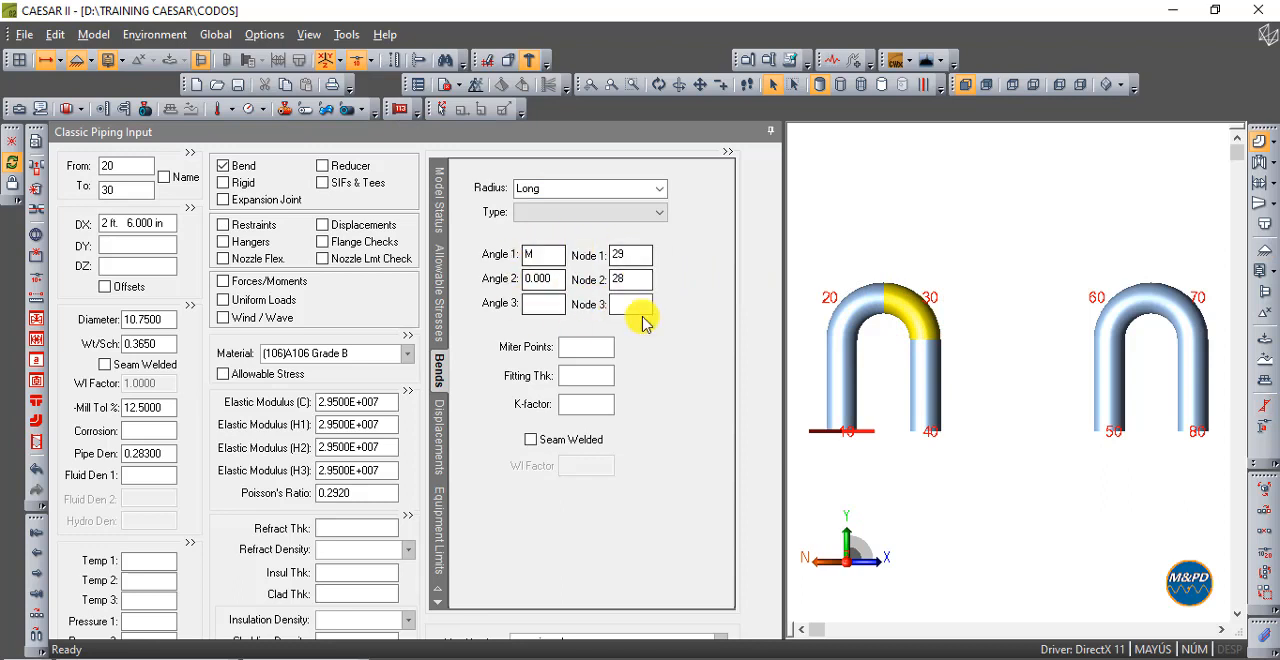
{"action": "left_click", "coordinate": [1195, 316]}
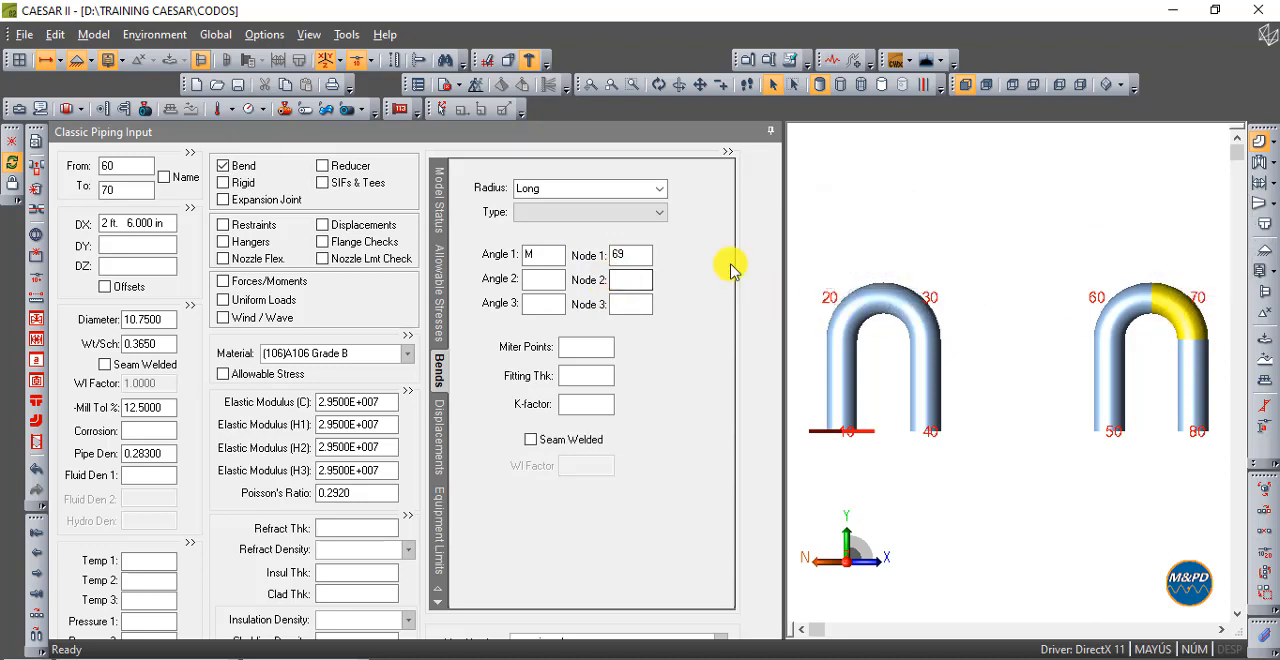
- Run the error checker with element 20-30 selected, review its report, and view the model from the front
{"action": "left_click", "coordinate": [903, 300]}
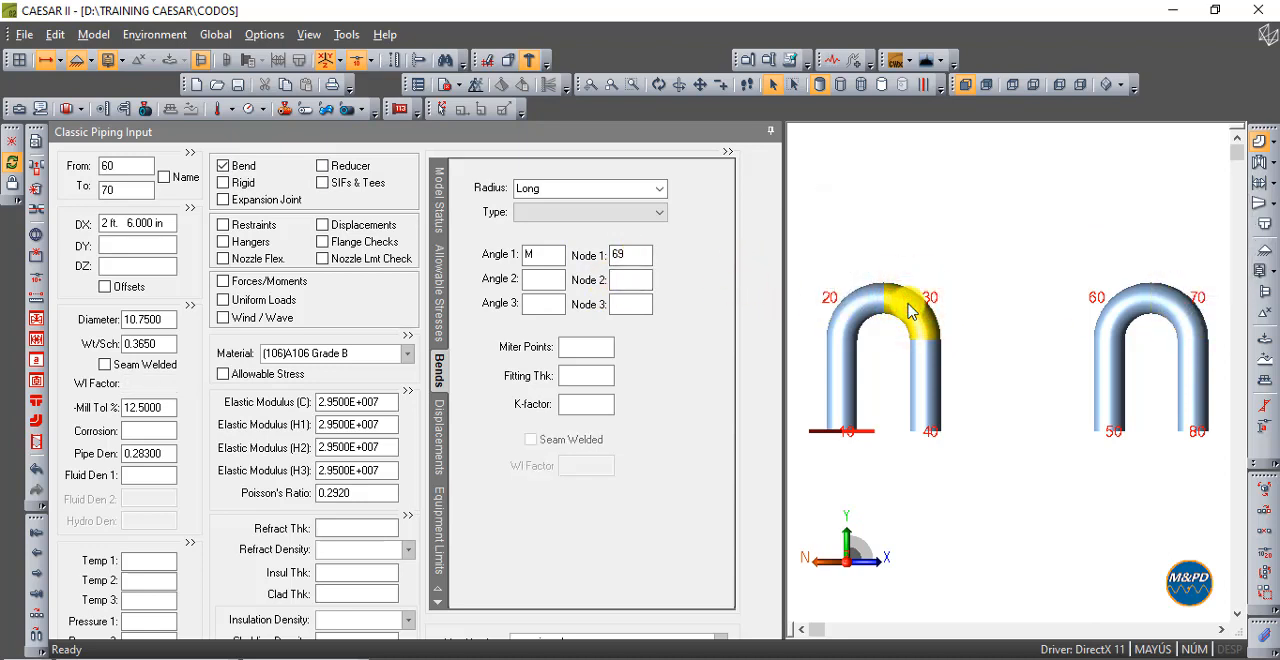
{"action": "left_click", "coordinate": [441, 86]}
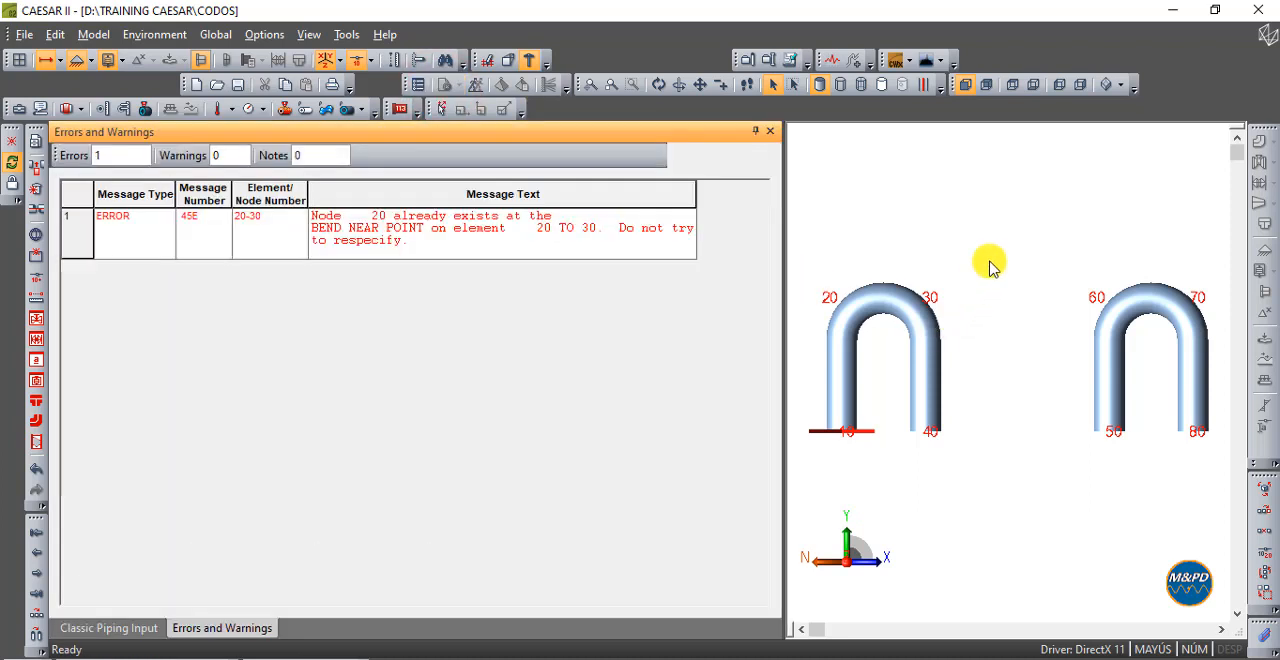
{"action": "left_click", "coordinate": [962, 86]}
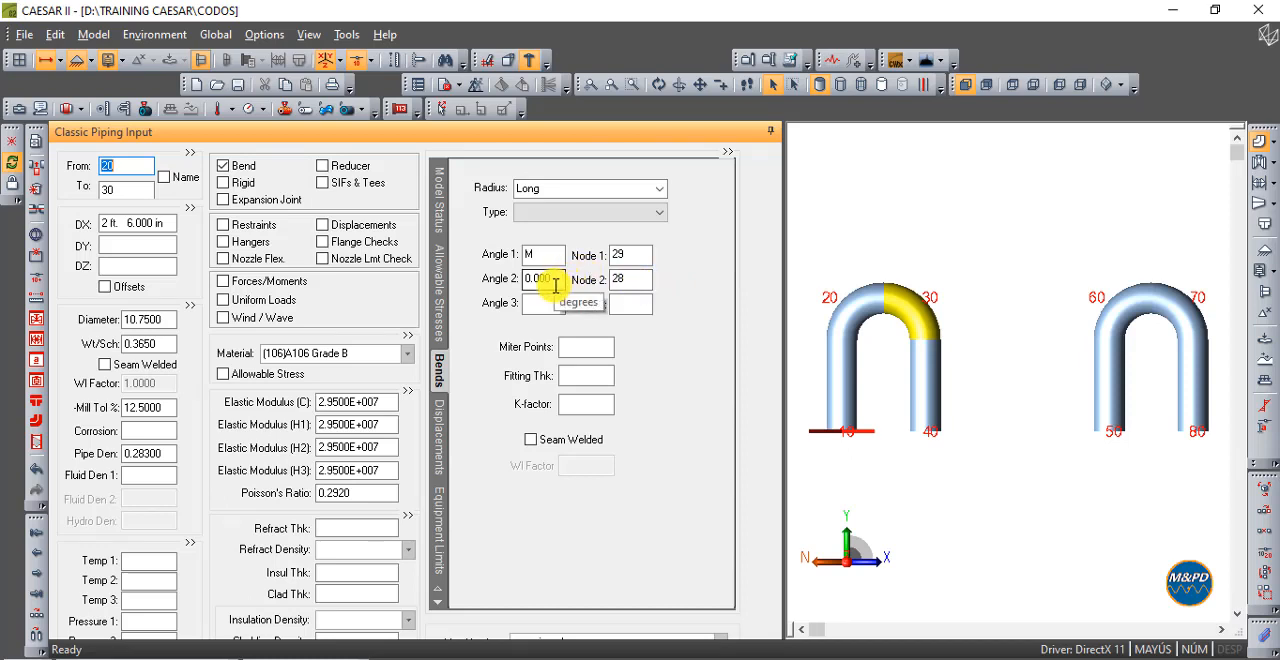
- Clear Angle 2 and Node 2 from the bend on element 20-30
{"action": "left_click", "coordinate": [540, 284]}
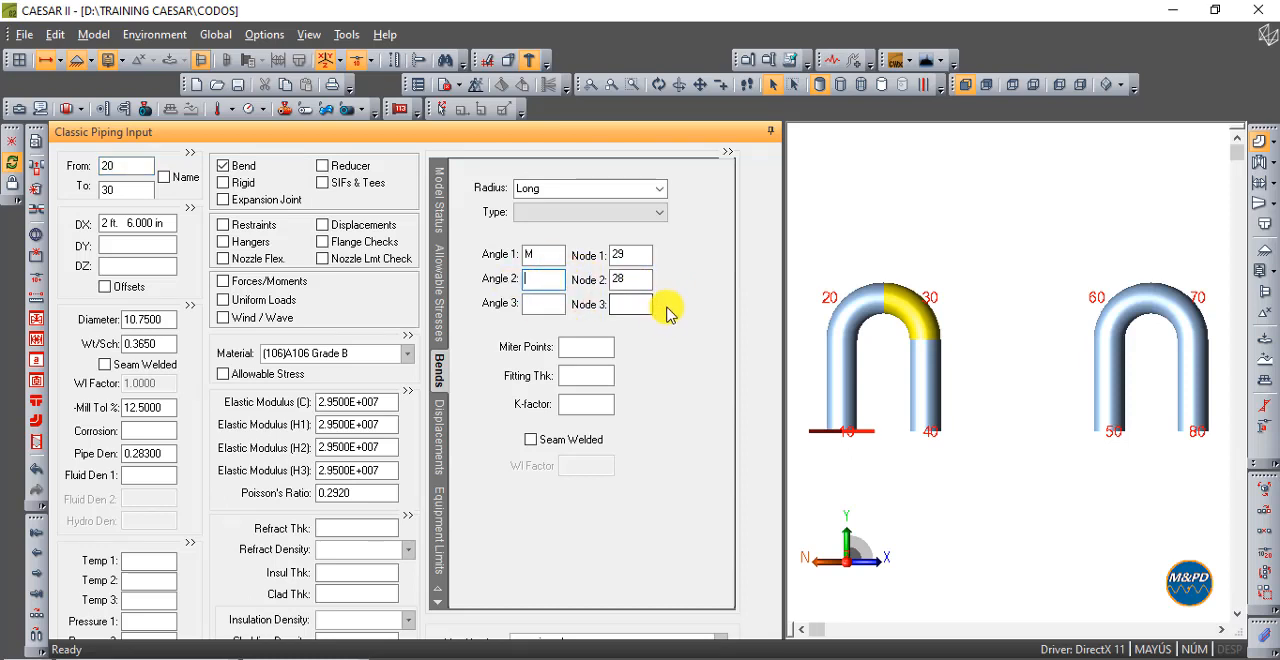
{"action": "left_click", "coordinate": [637, 280]}
{"action": "key", "text": "BackSpace"}
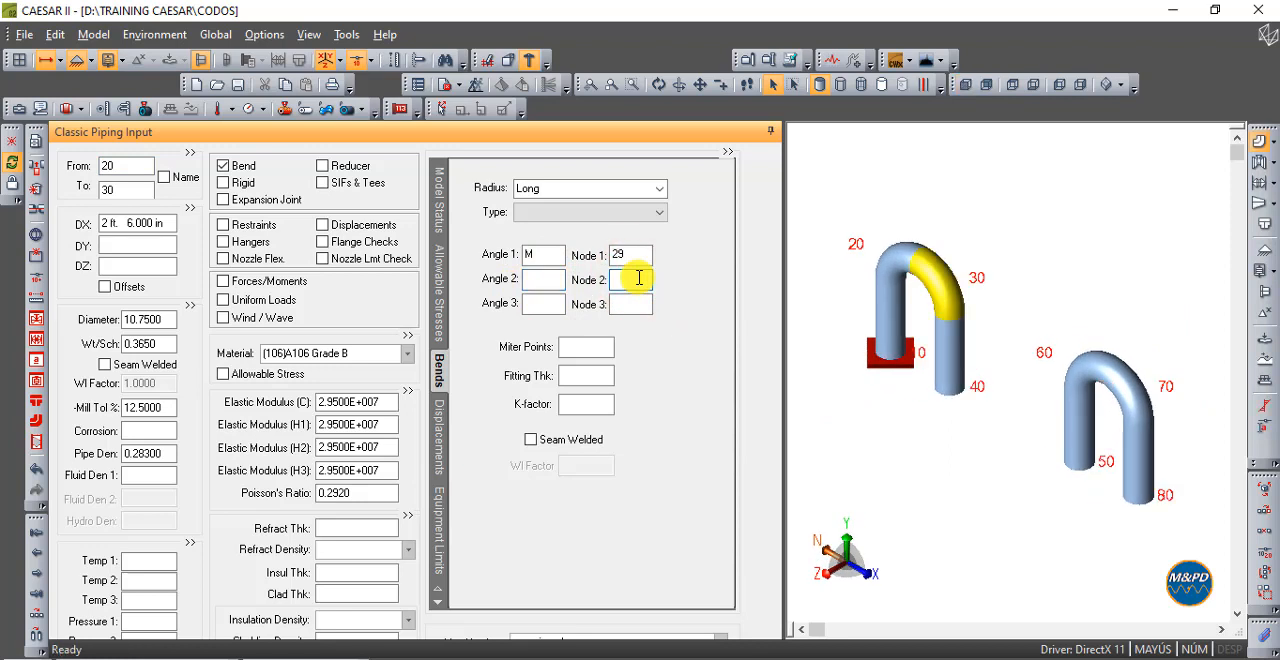
{"action": "key", "text": "Tab"}
- Run the error checker again, close its report, and view both loops from the front
{"action": "left_click", "coordinate": [444, 88]}
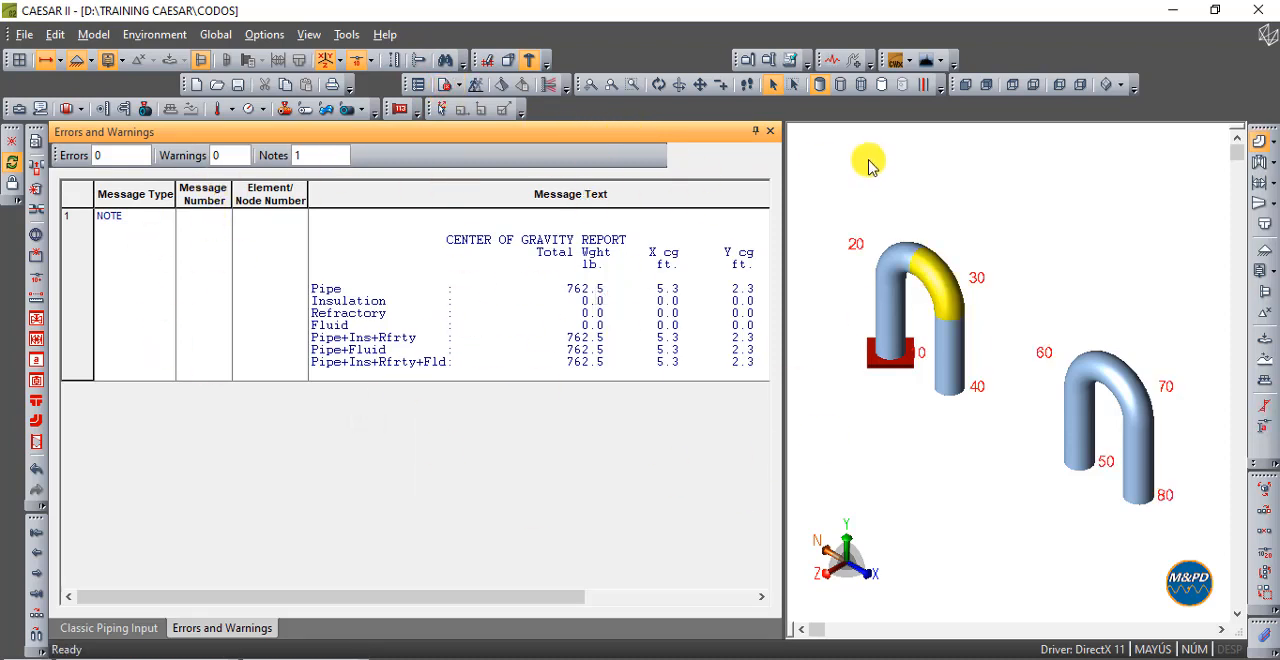
{"action": "left_click", "coordinate": [770, 131]}
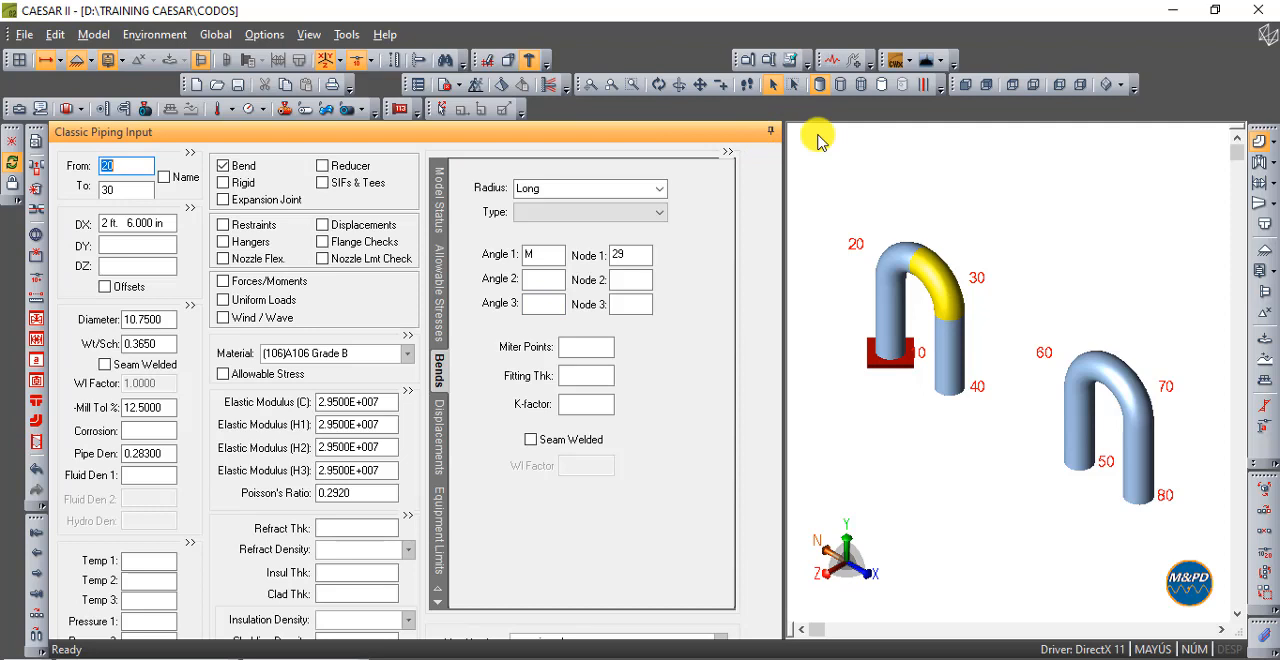
{"action": "left_click", "coordinate": [965, 84]}
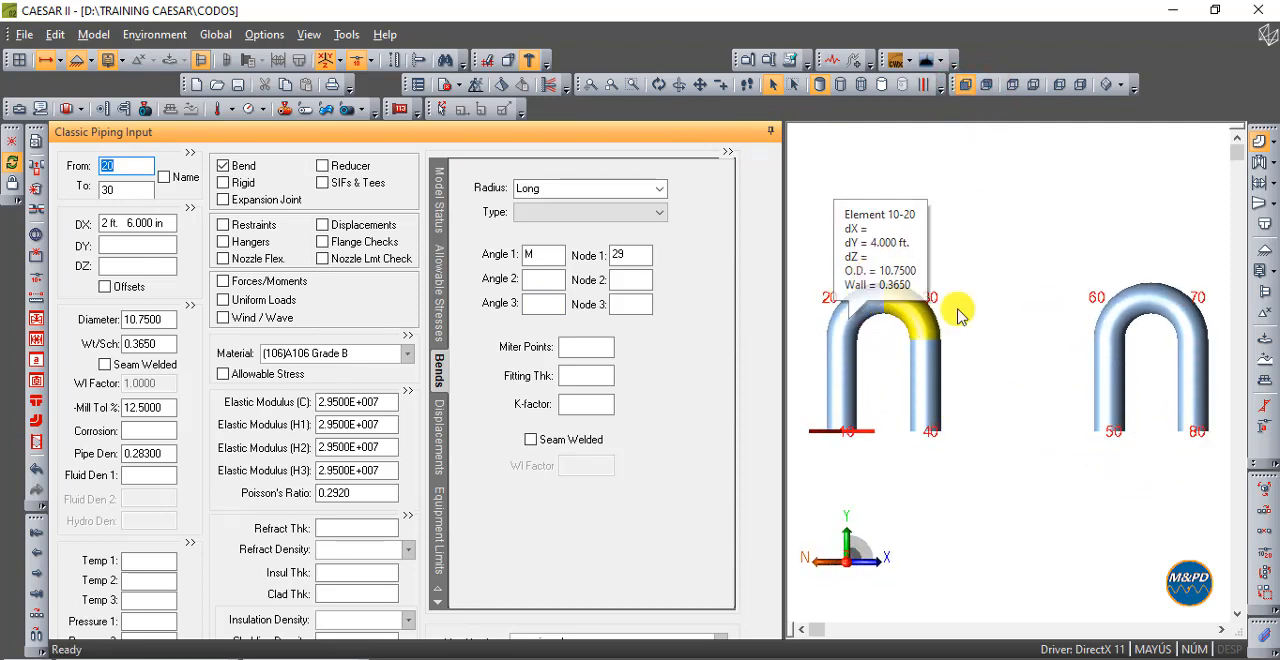
- Re-enter Angle 2 as 0 and Node 2 as 28 for the bend on element 20-30
{"action": "left_click", "coordinate": [615, 280]}
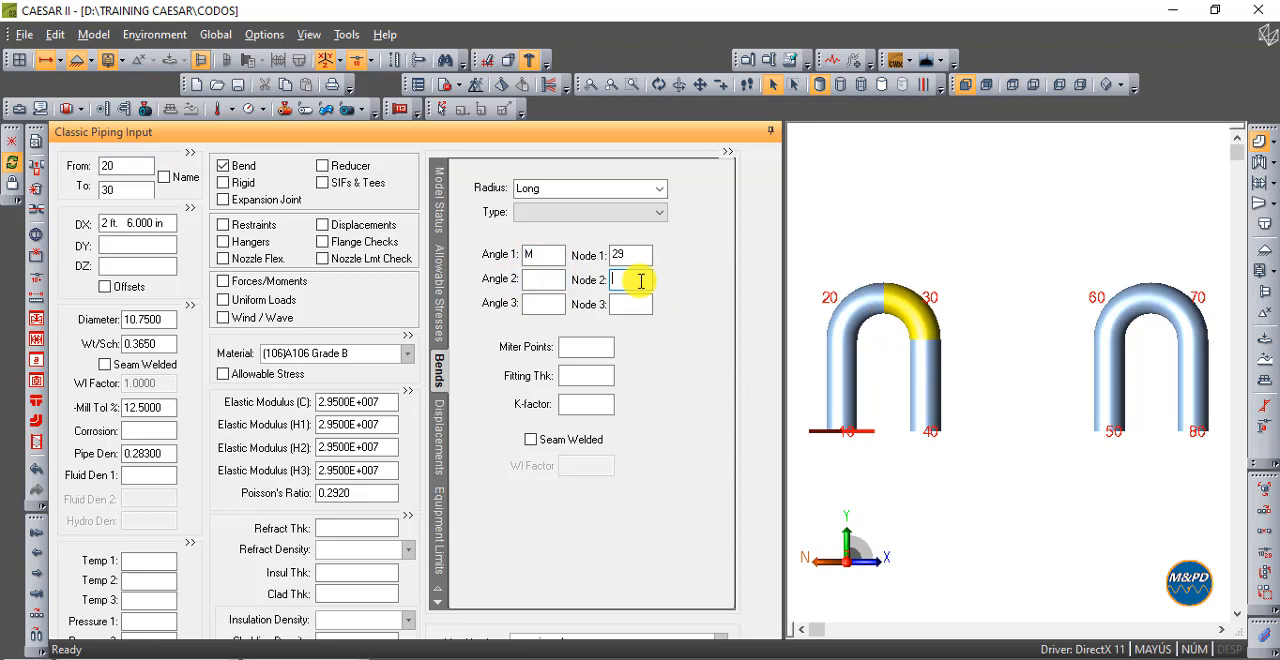
{"action": "left_click", "coordinate": [641, 255]}
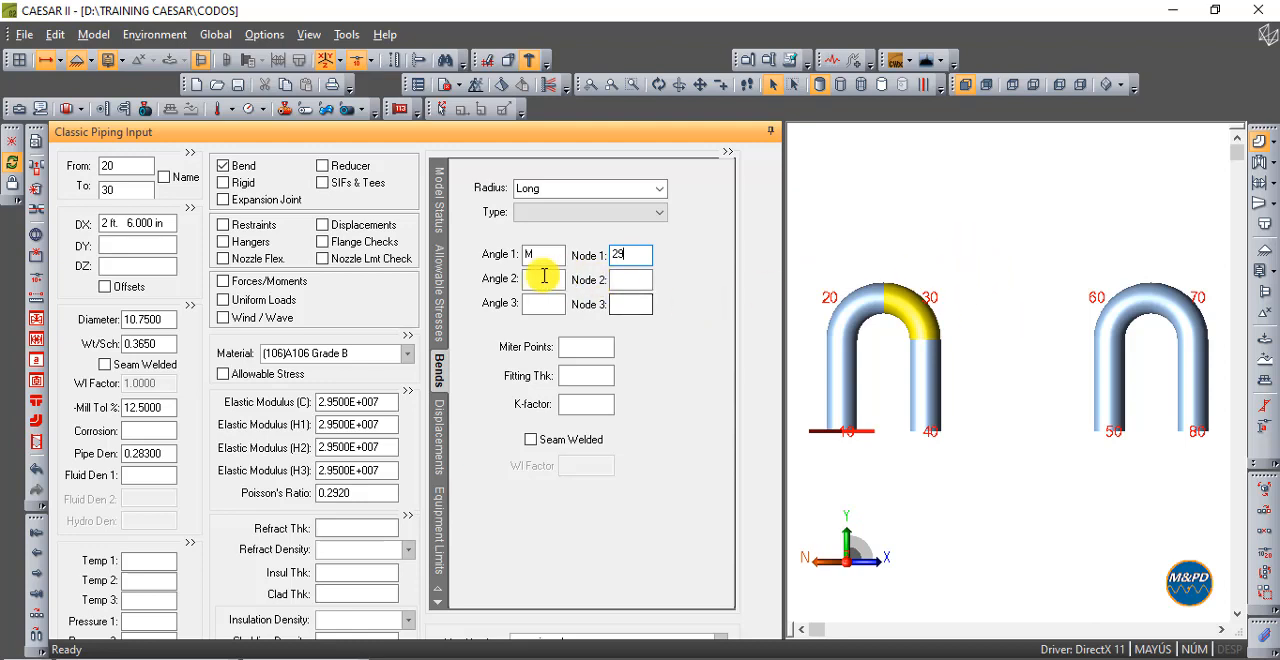
{"action": "left_click", "coordinate": [541, 278]}
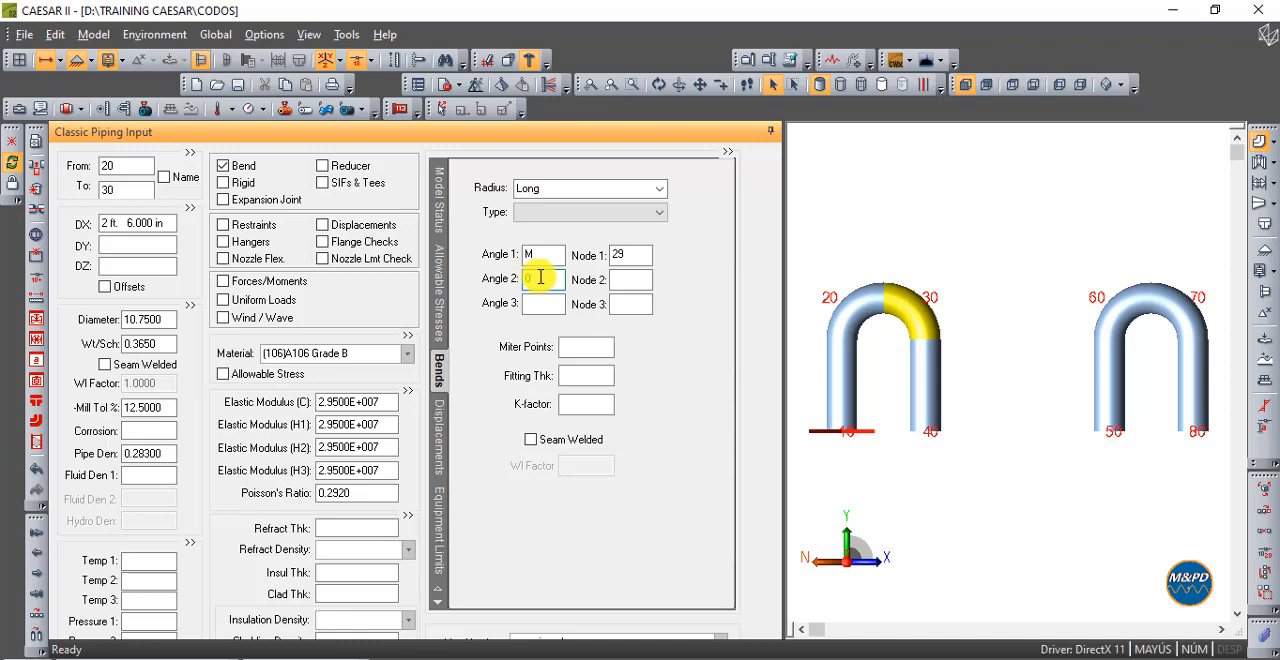
{"action": "left_click", "coordinate": [634, 280]}
{"action": "type", "text": "28"}
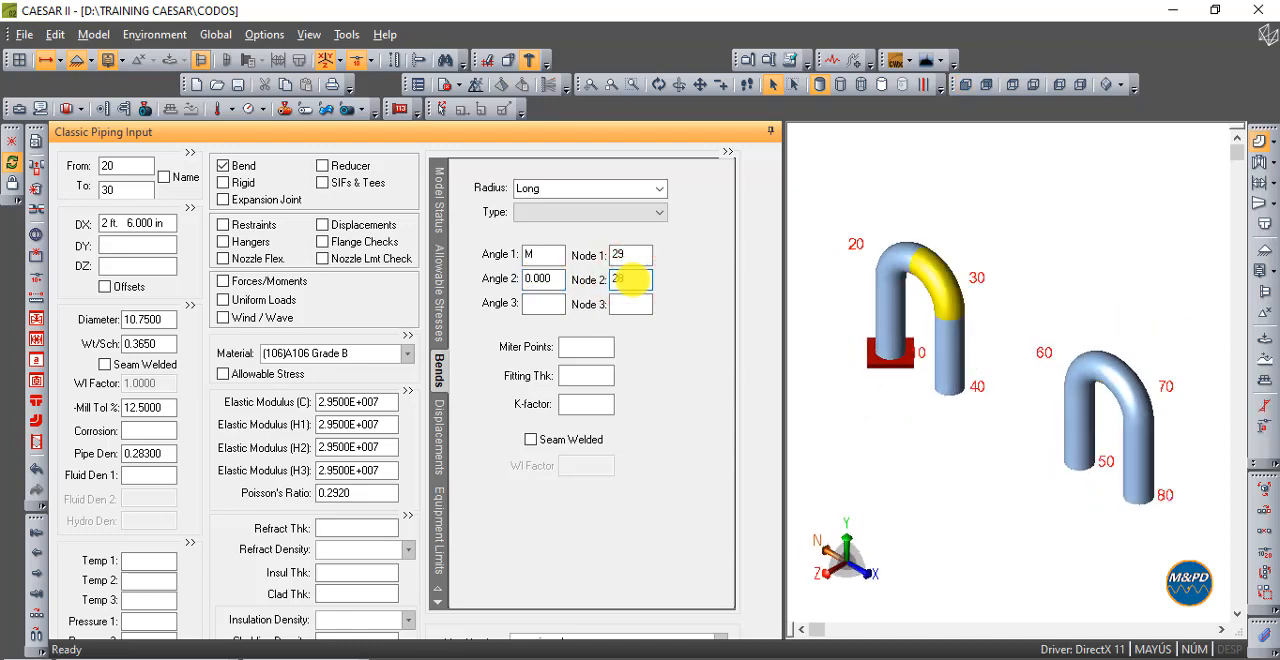
{"action": "left_click", "coordinate": [552, 304]}
- Set the DX of element 20-30 to 5 ft and check the widened loop from the front
{"action": "mouse_move", "coordinate": [928, 275]}
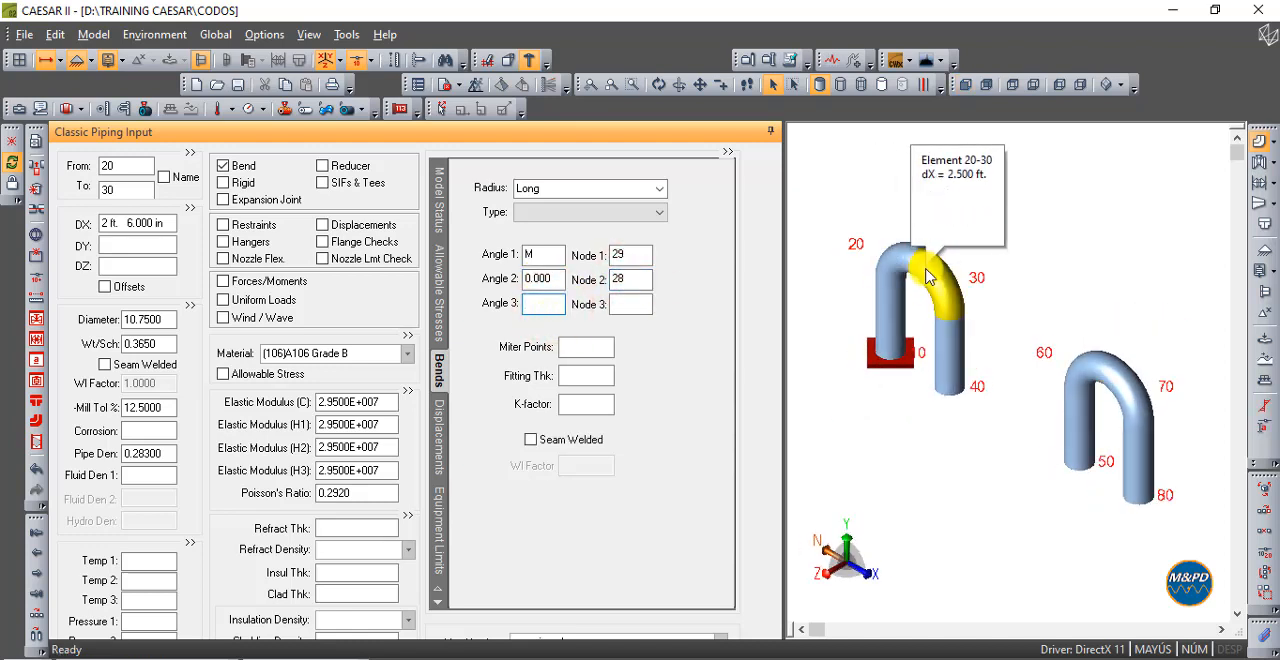
{"action": "left_click", "coordinate": [160, 222]}
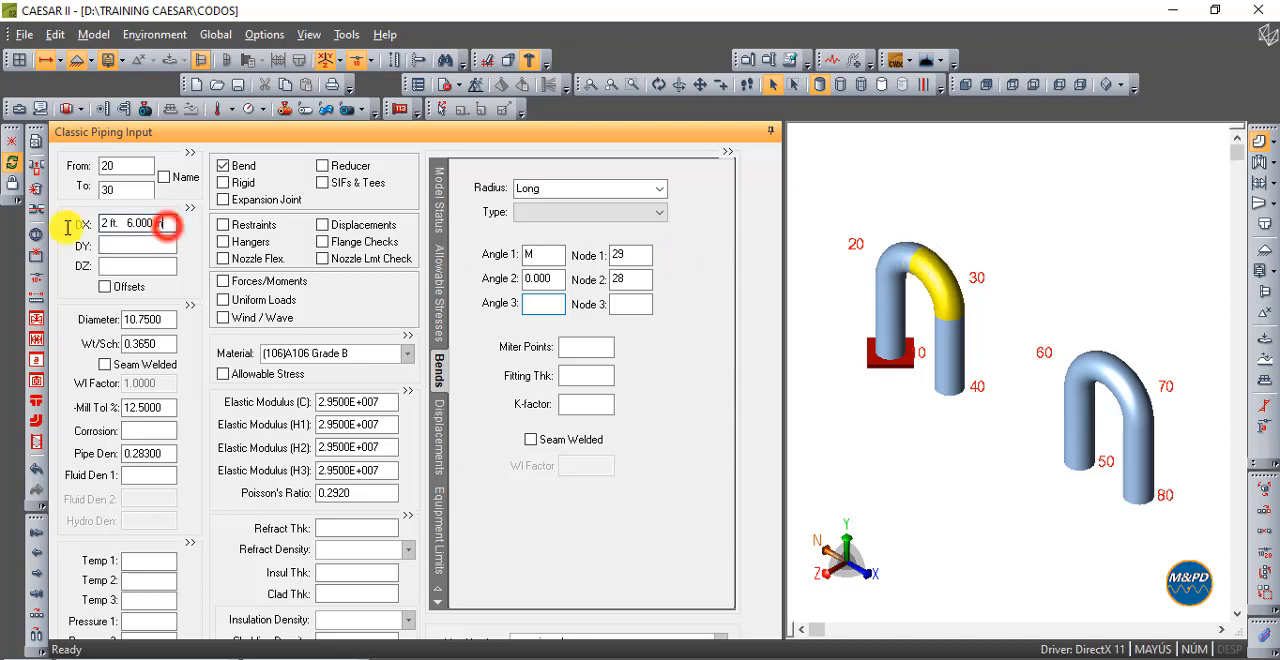
{"action": "type", "text": "5'"}
{"action": "key", "text": "Tab"}
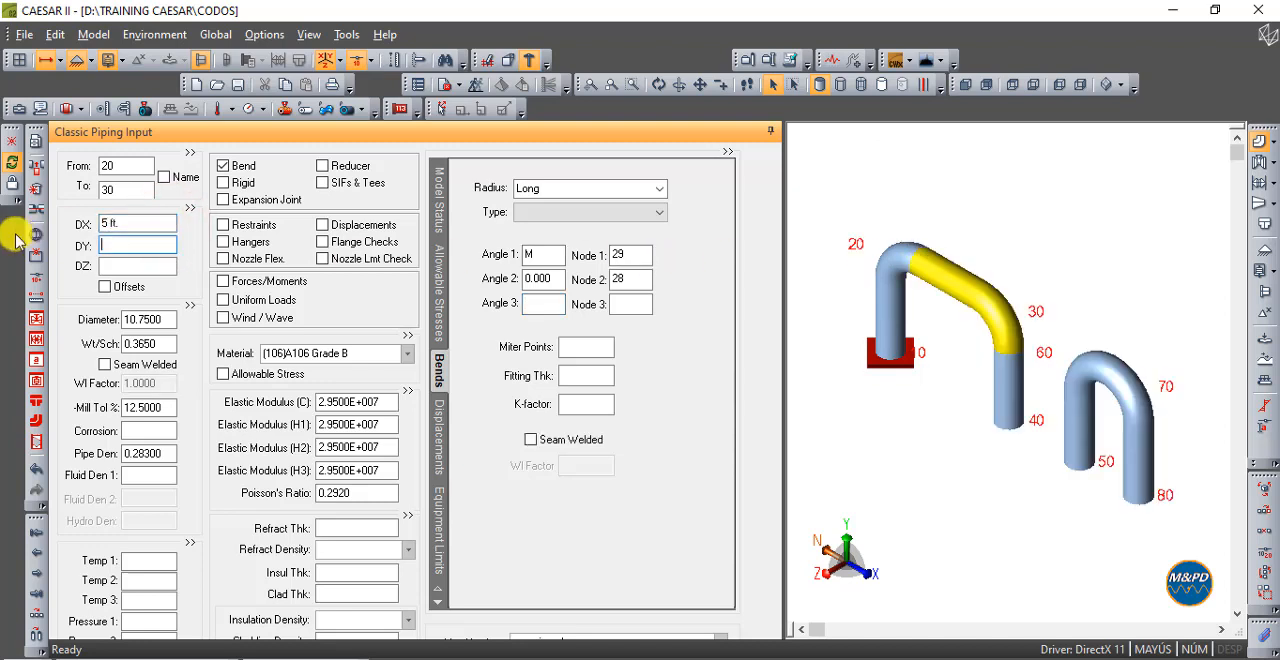
{"action": "left_click", "coordinate": [963, 86]}
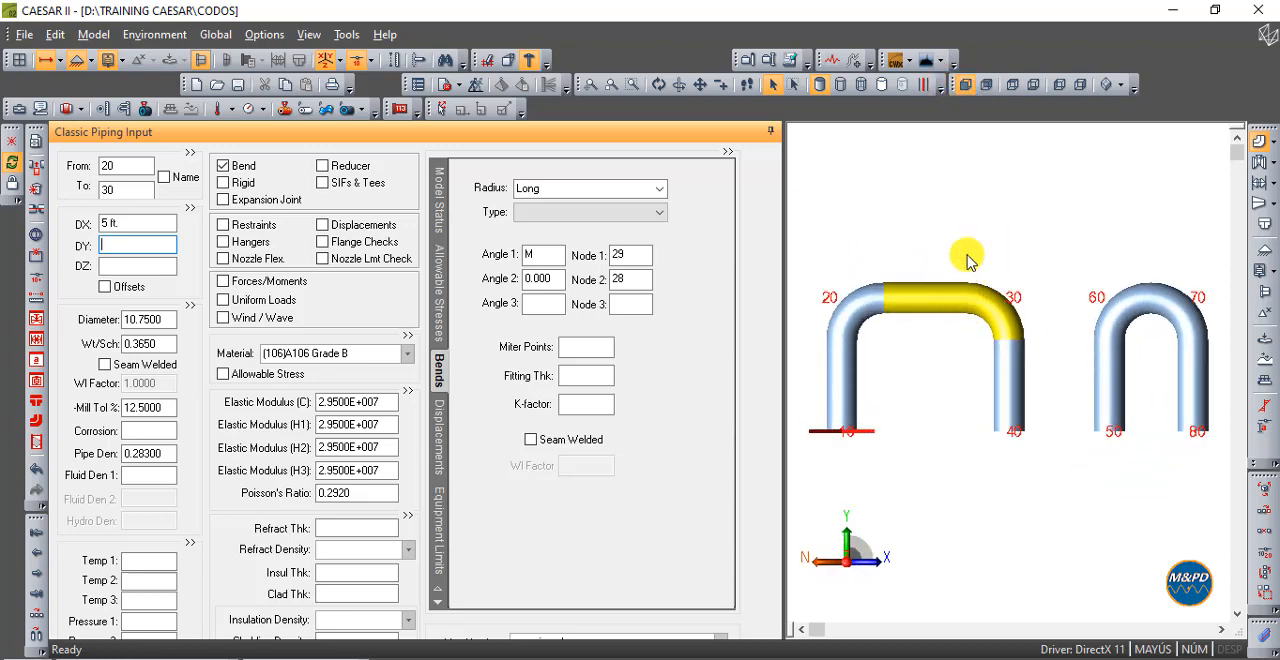
{"action": "mouse_move", "coordinate": [965, 283]}
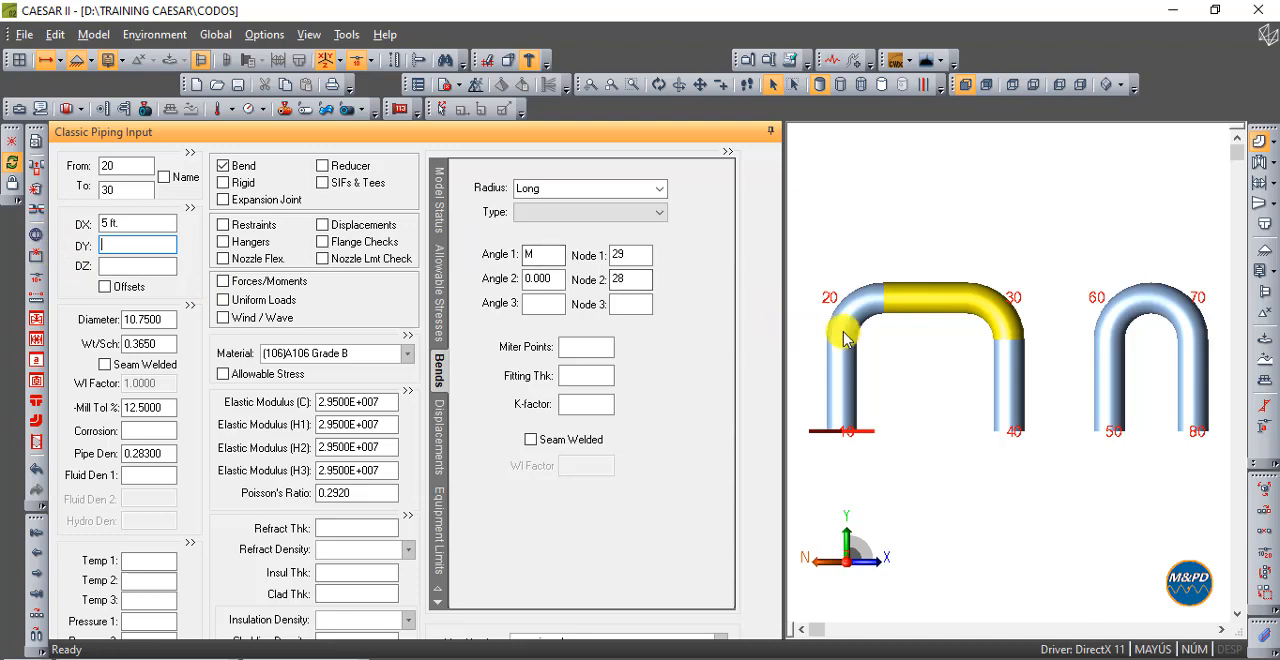
- Set the DX of element 20-30 to 2 ft 6 in and view both loops from the front
{"action": "double_click", "coordinate": [167, 226]}
{"action": "left_click_drag", "start_coordinate": [168, 225], "coordinate": [84, 236]}
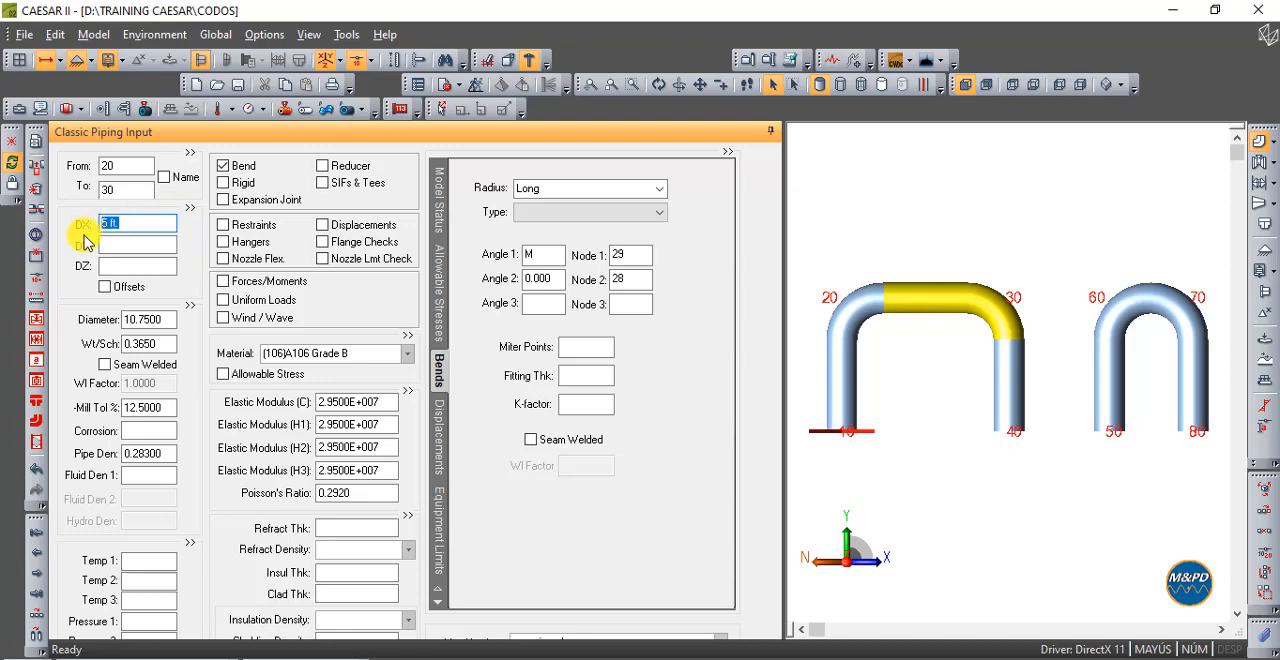
{"action": "key", "text": "Tab"}
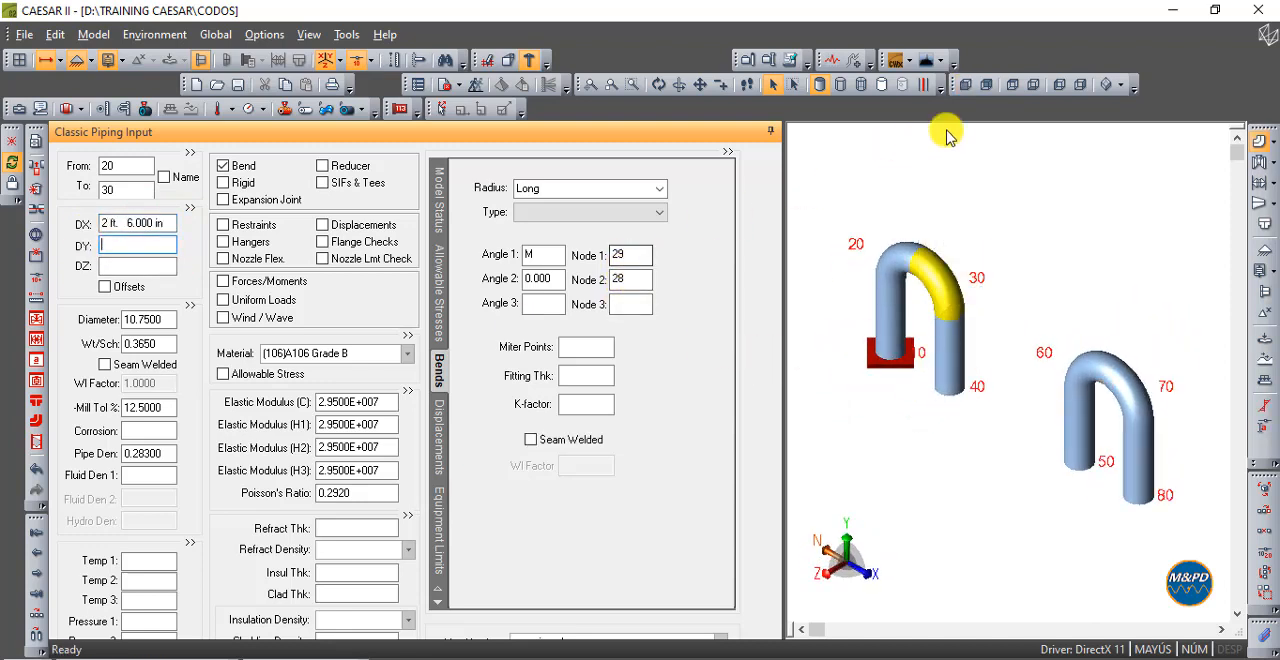
{"action": "left_click", "coordinate": [965, 84]}
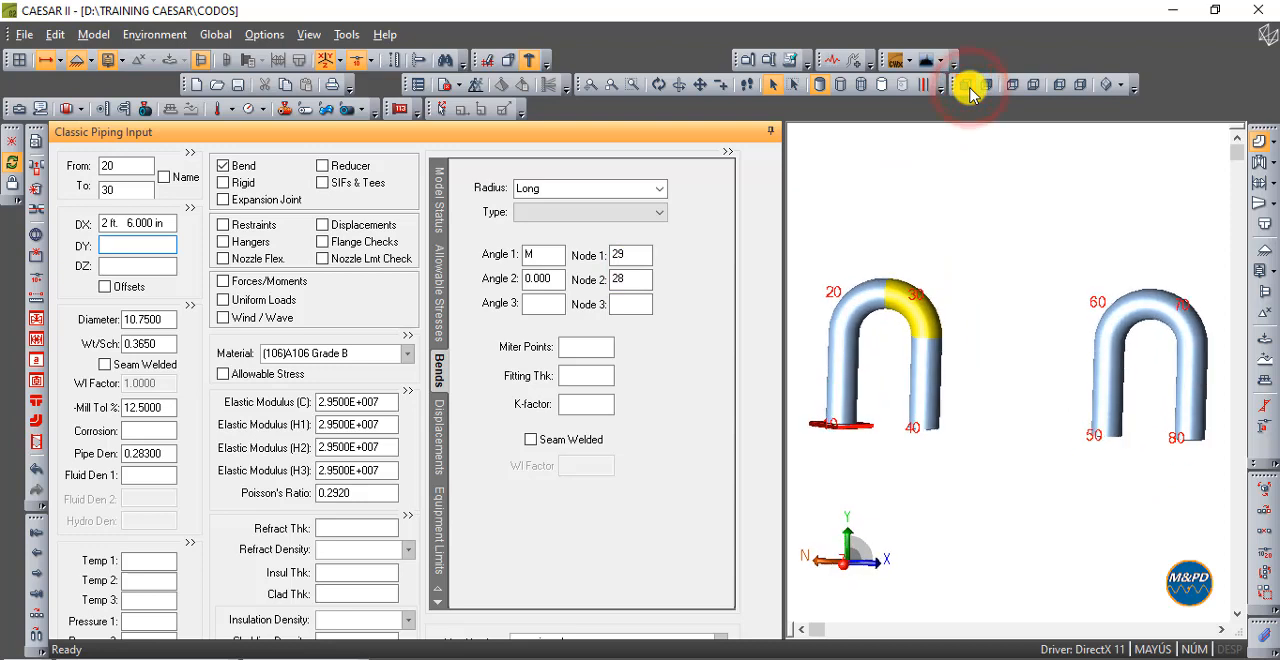
- Remove the bends from elements 10-20 and 20-30, accepting deletion of their old data, and view the model from the front
{"action": "left_click", "coordinate": [835, 323]}
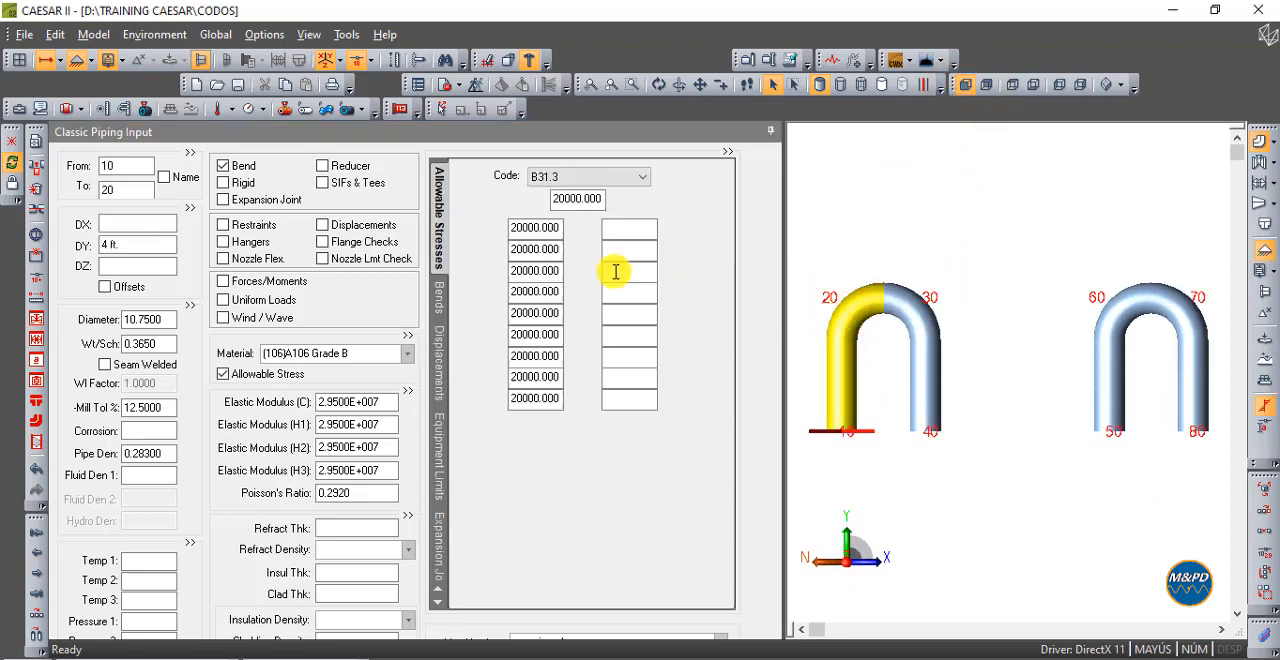
{"action": "double_click", "coordinate": [248, 168]}
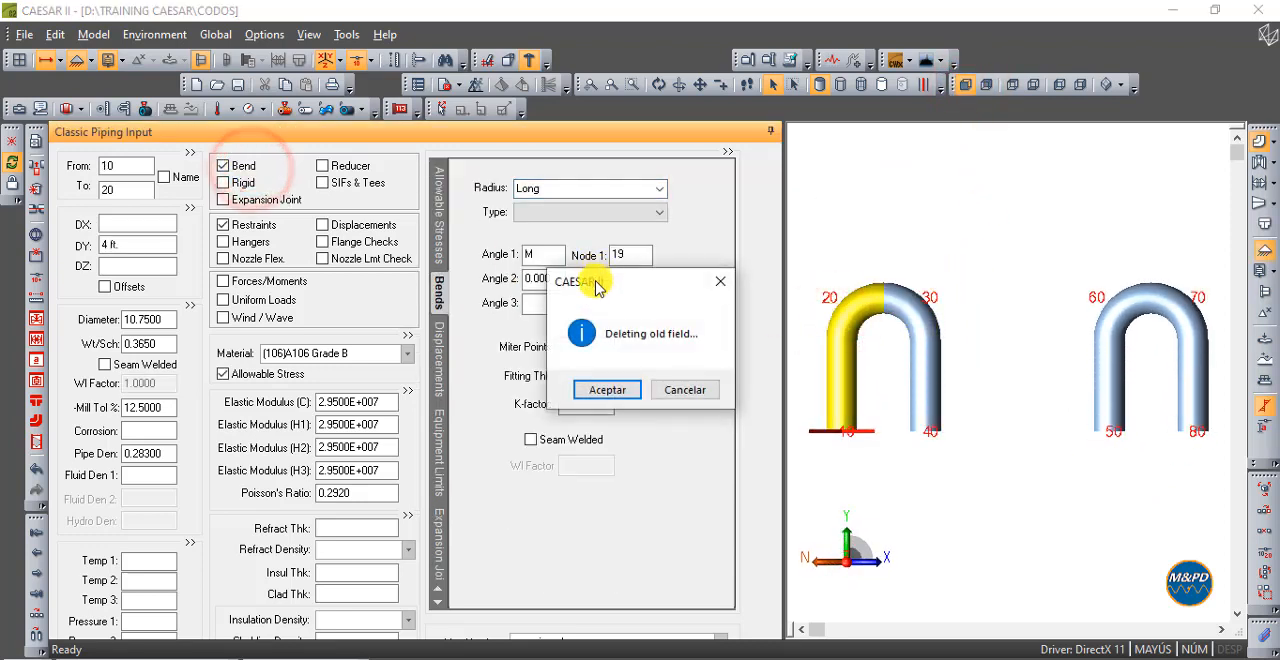
{"action": "left_click", "coordinate": [600, 389]}
{"action": "left_click", "coordinate": [946, 301]}
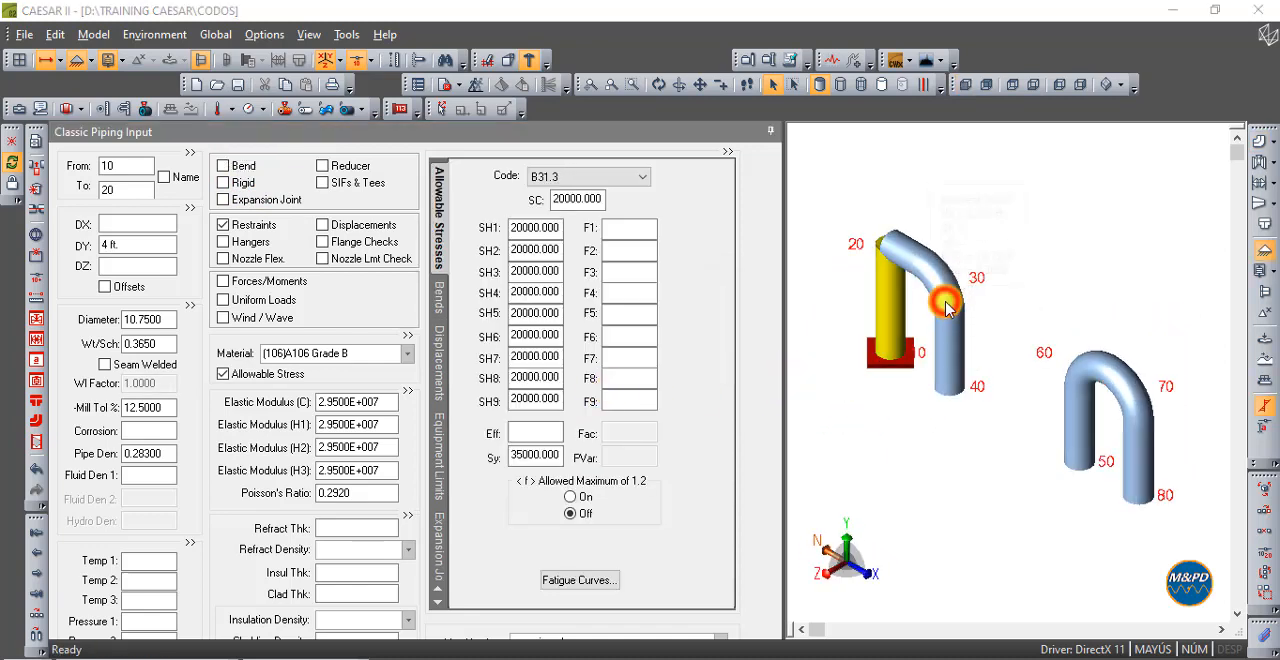
{"action": "double_click", "coordinate": [243, 167]}
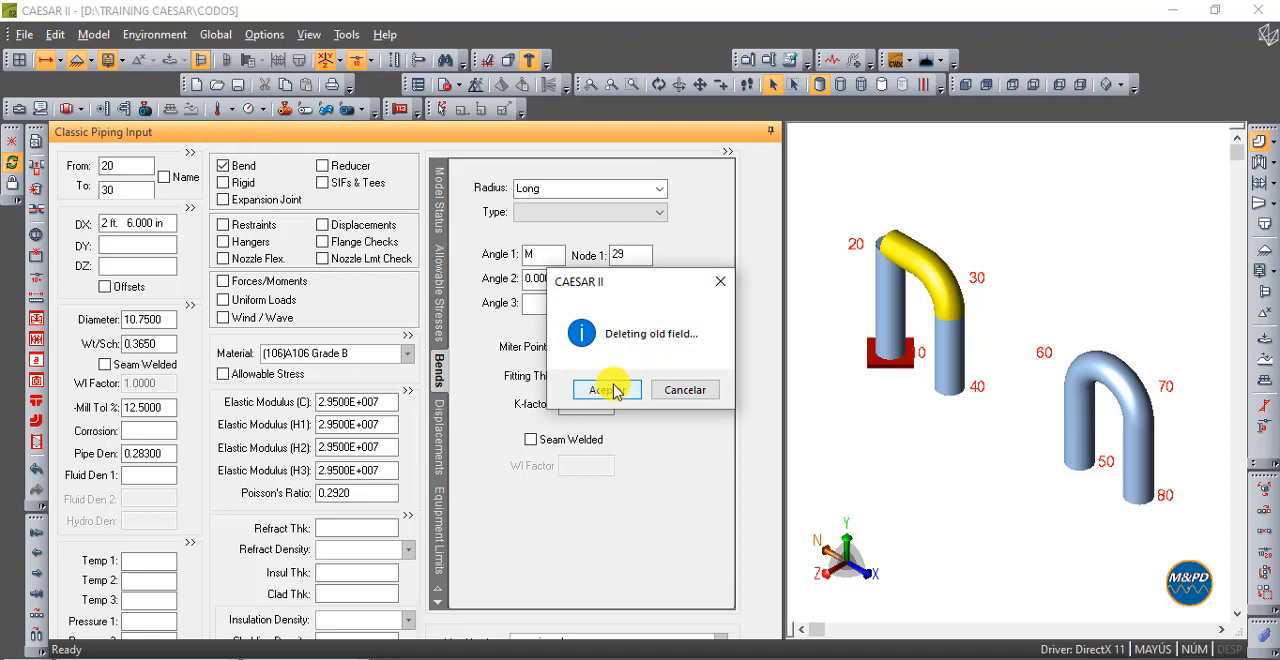
{"action": "left_click", "coordinate": [612, 390]}
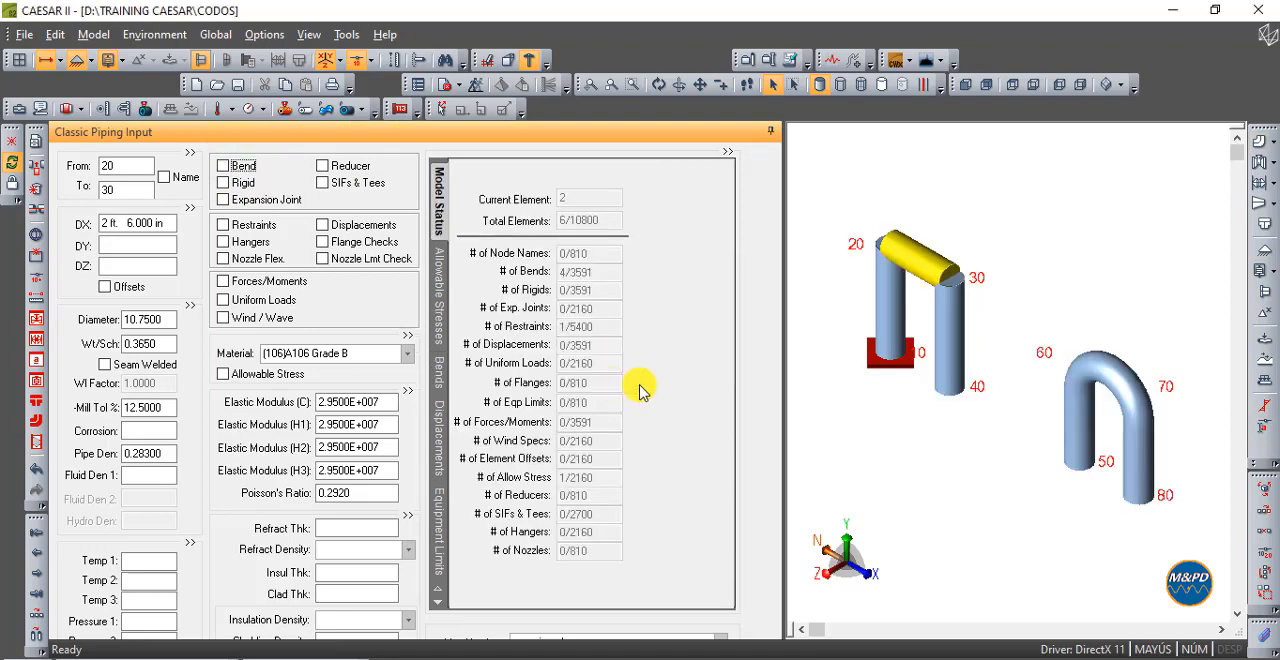
{"action": "left_click", "coordinate": [966, 85]}
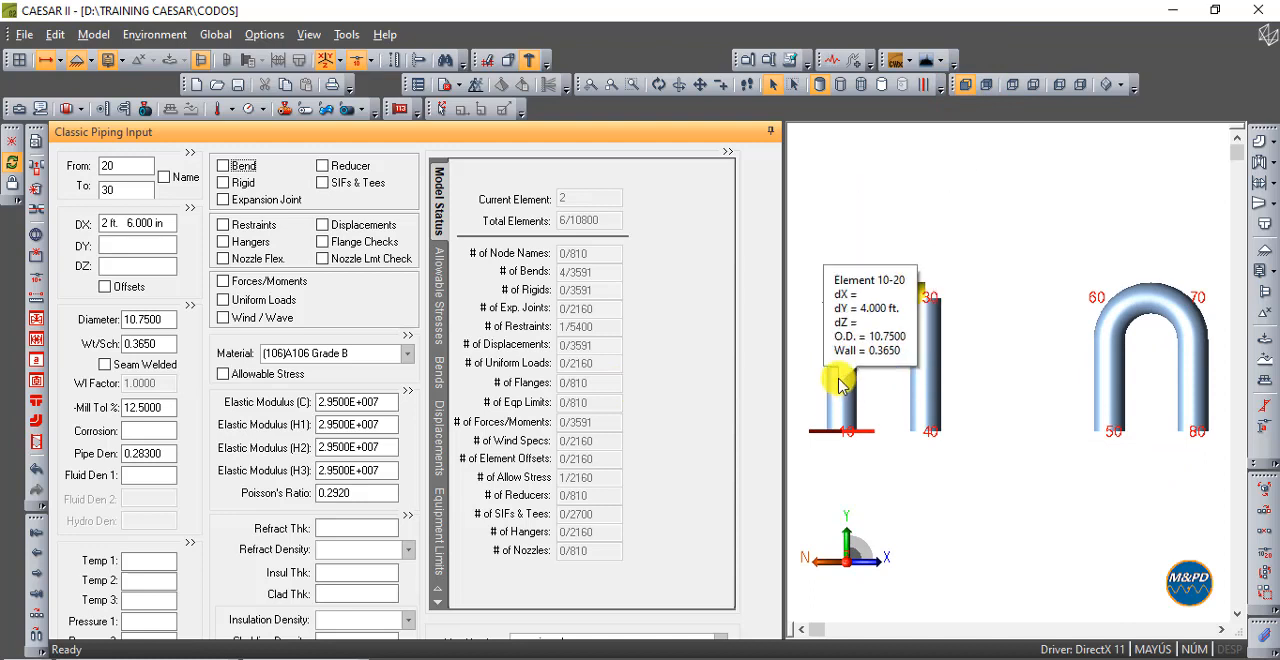
- Add default long-radius bends back to elements 10-20 and 20-30 and view both loops from the front
{"action": "left_click", "coordinate": [848, 330]}
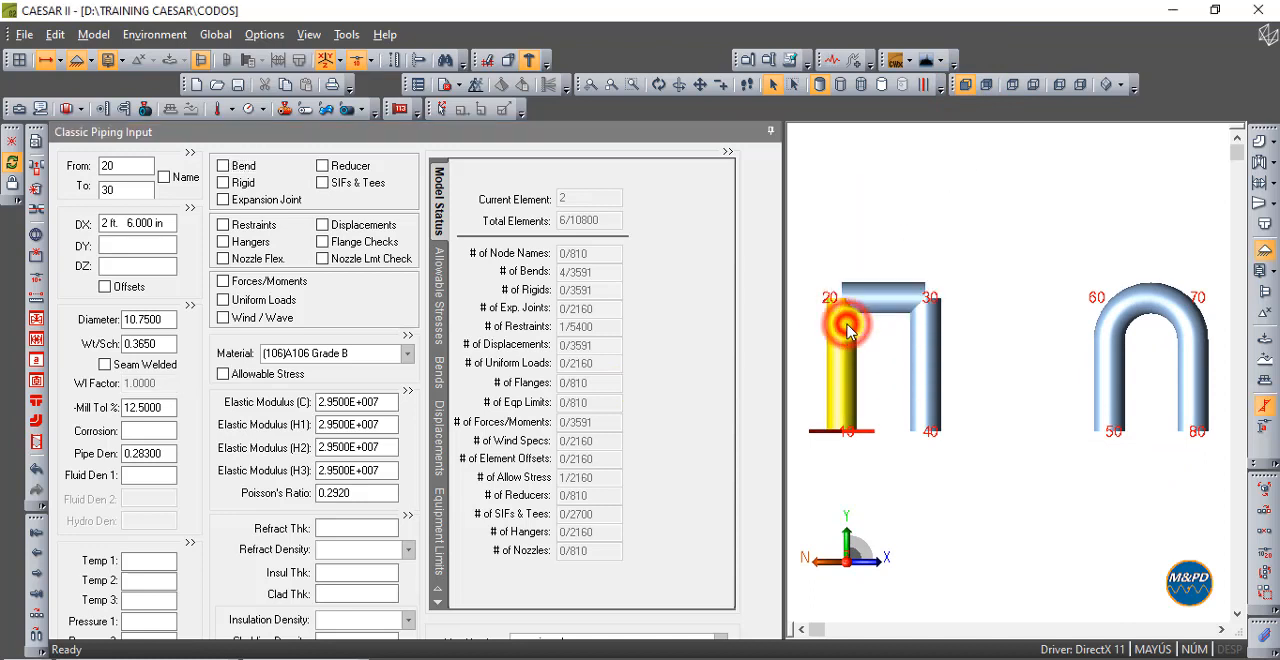
{"action": "left_click", "coordinate": [246, 172]}
{"action": "left_click", "coordinate": [937, 253]}
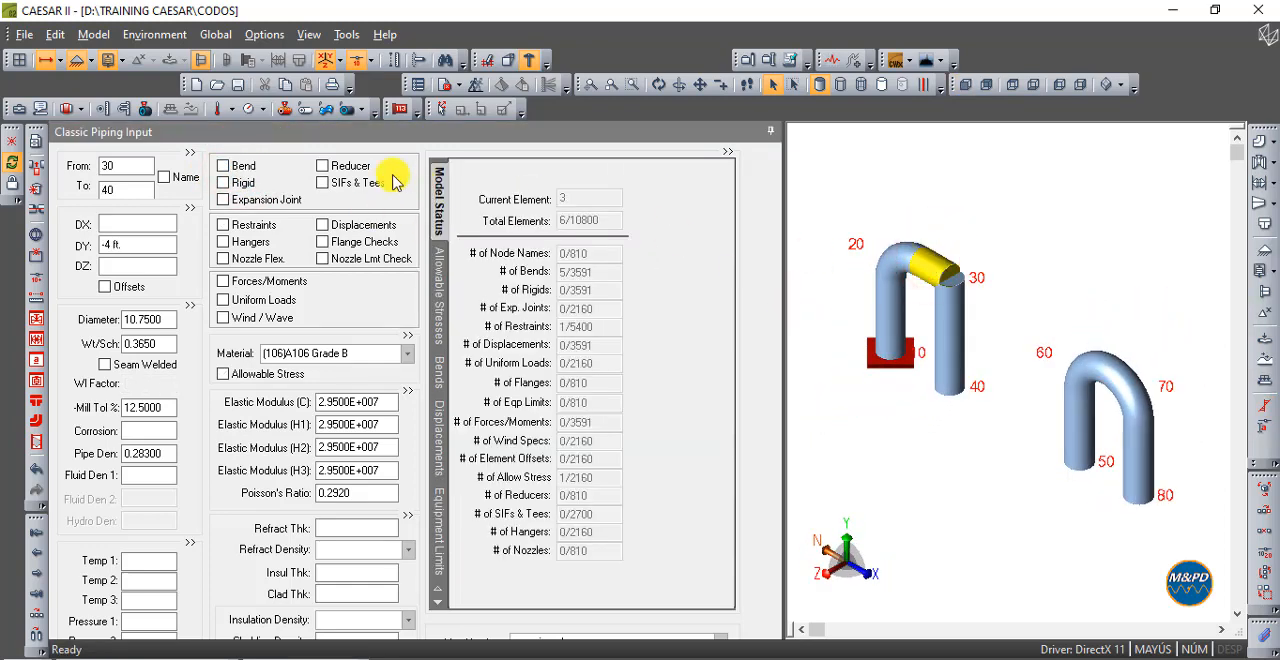
{"action": "left_click", "coordinate": [248, 168]}
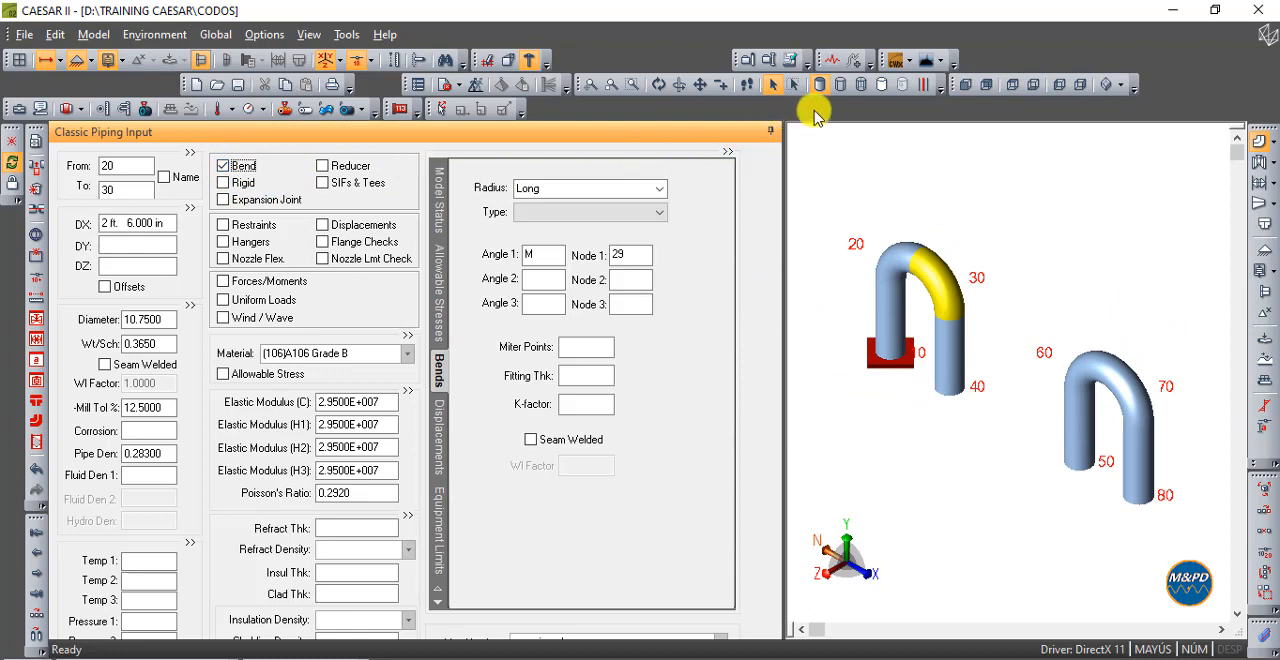
{"action": "left_click", "coordinate": [963, 85]}
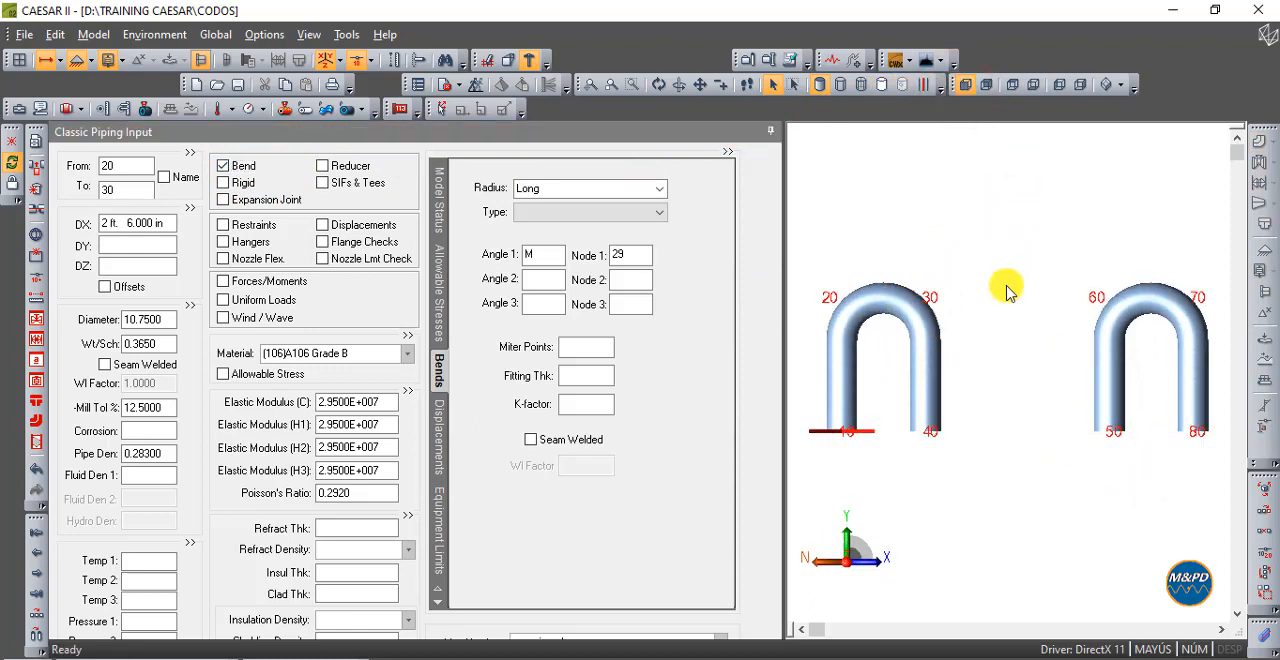
- Compare the angle and node settings of the bends on elements 10-20 and 20-30
{"action": "left_click", "coordinate": [826, 330]}
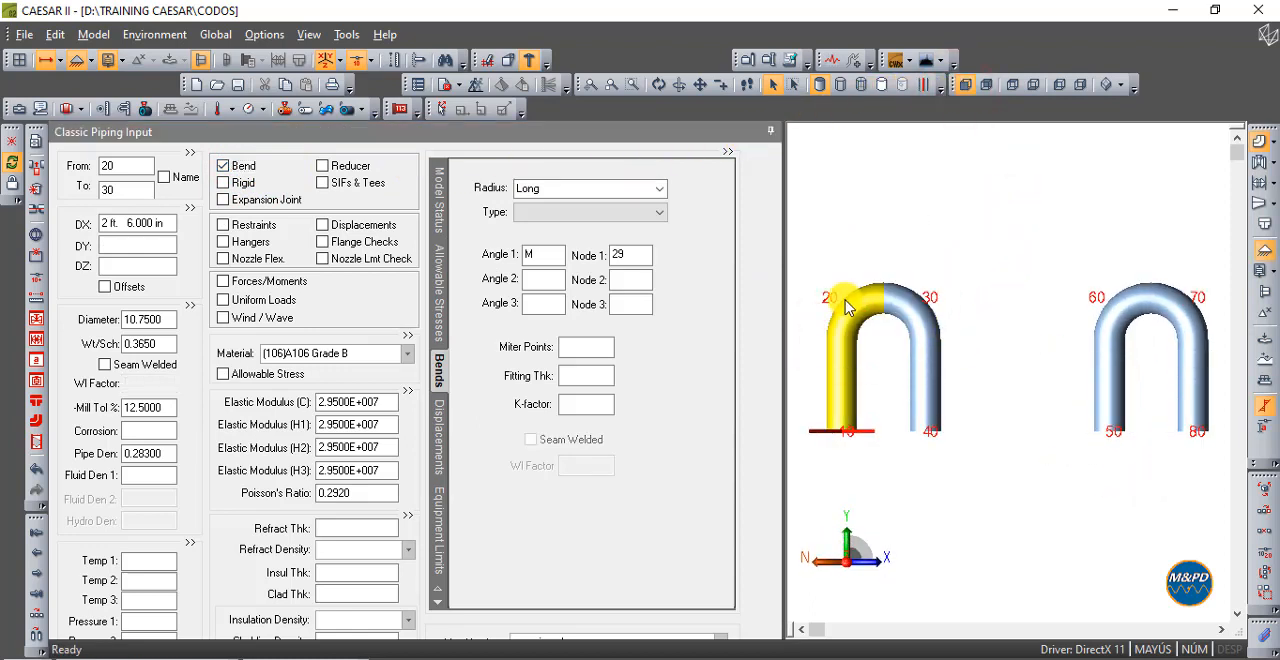
{"action": "left_click", "coordinate": [845, 307]}
{"action": "left_click", "coordinate": [231, 166]}
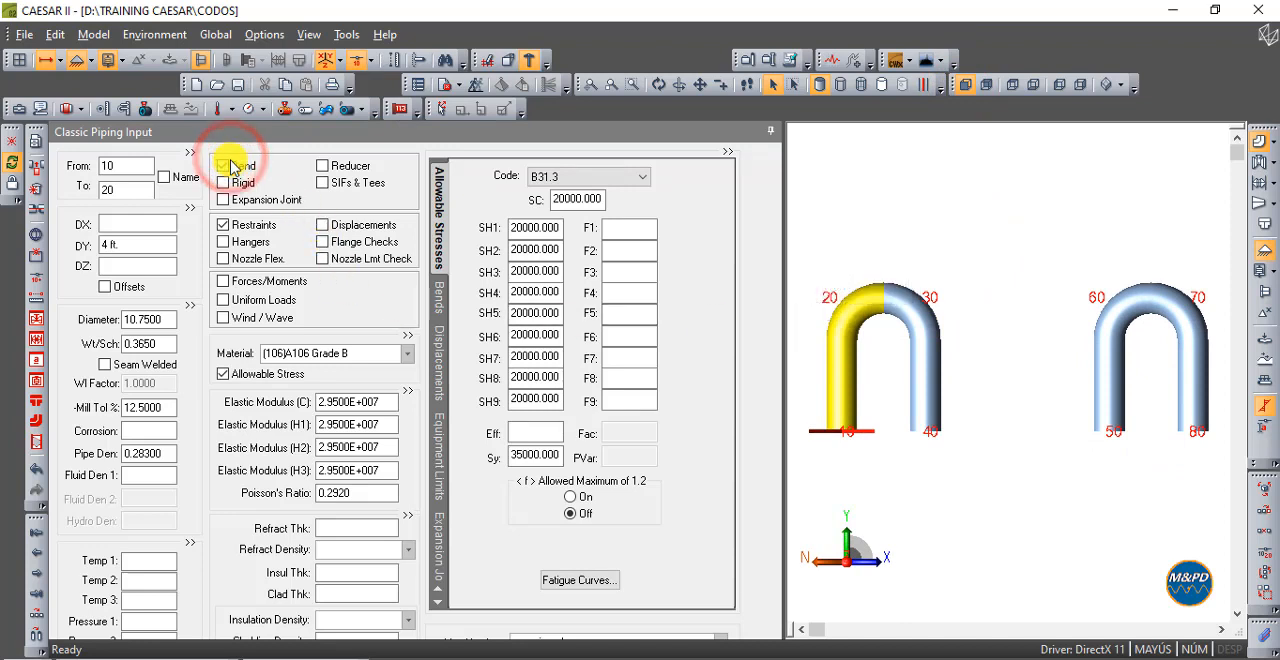
{"action": "left_click", "coordinate": [900, 306]}
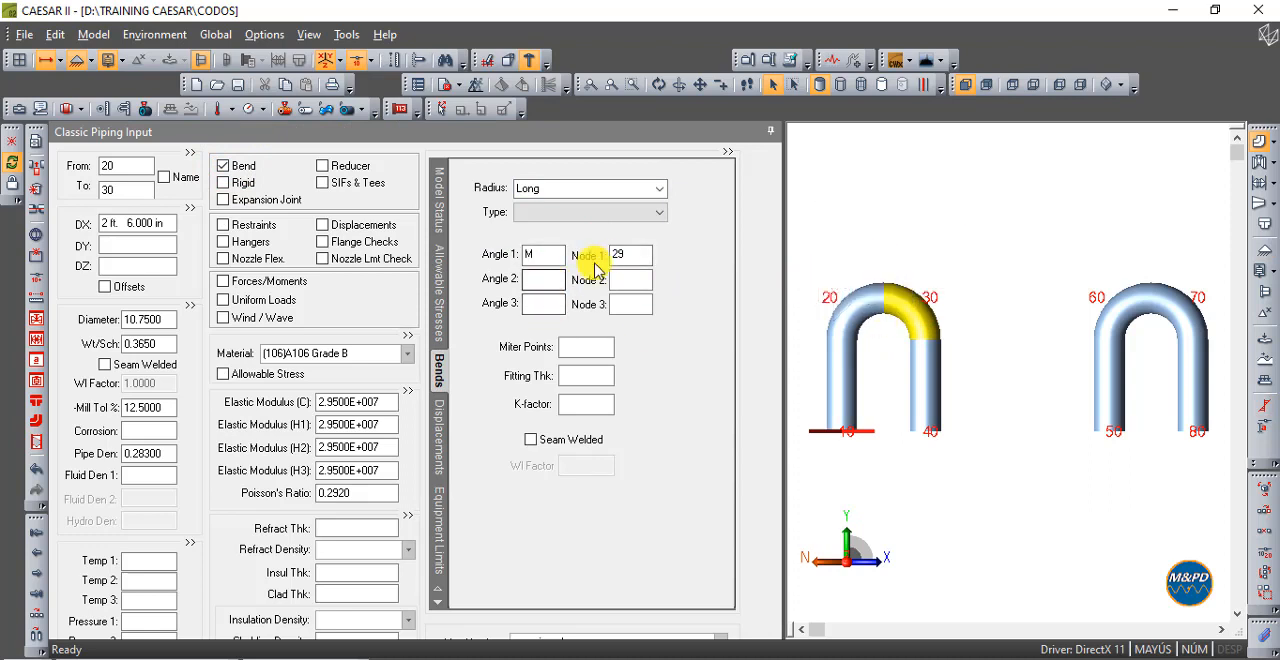
- Run the error checker on the recreated bends, close its report, and return to the front view
{"action": "left_click", "coordinate": [451, 87]}
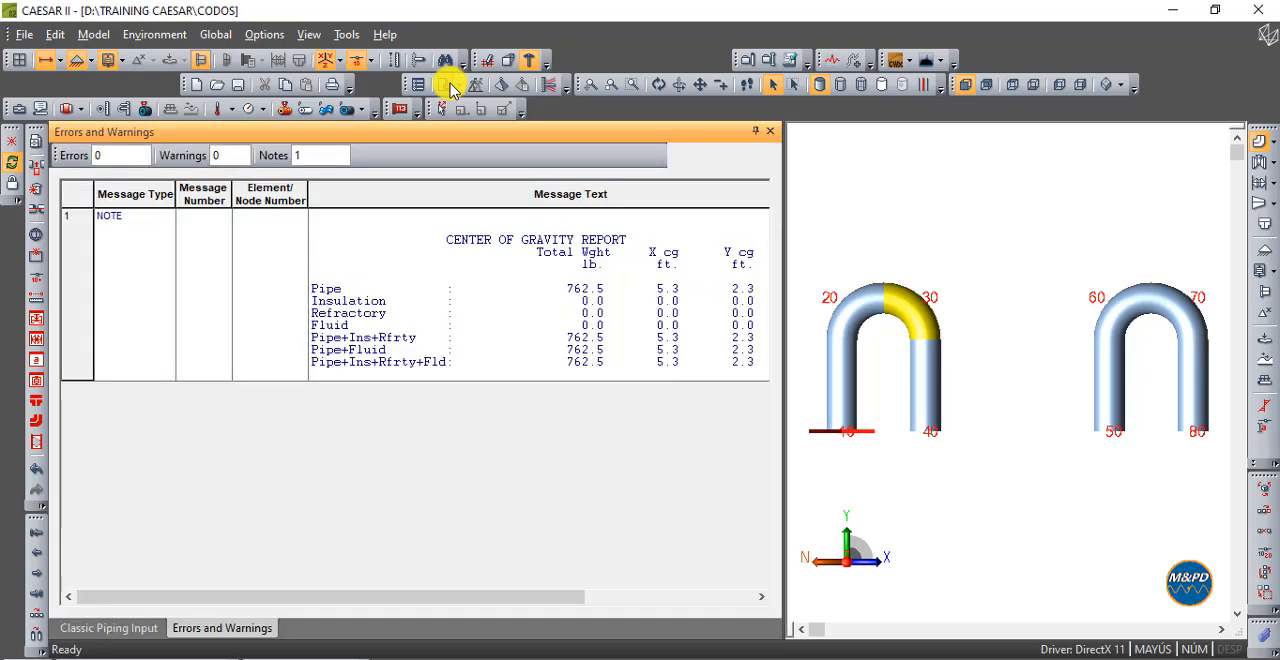
{"action": "left_click", "coordinate": [772, 132]}
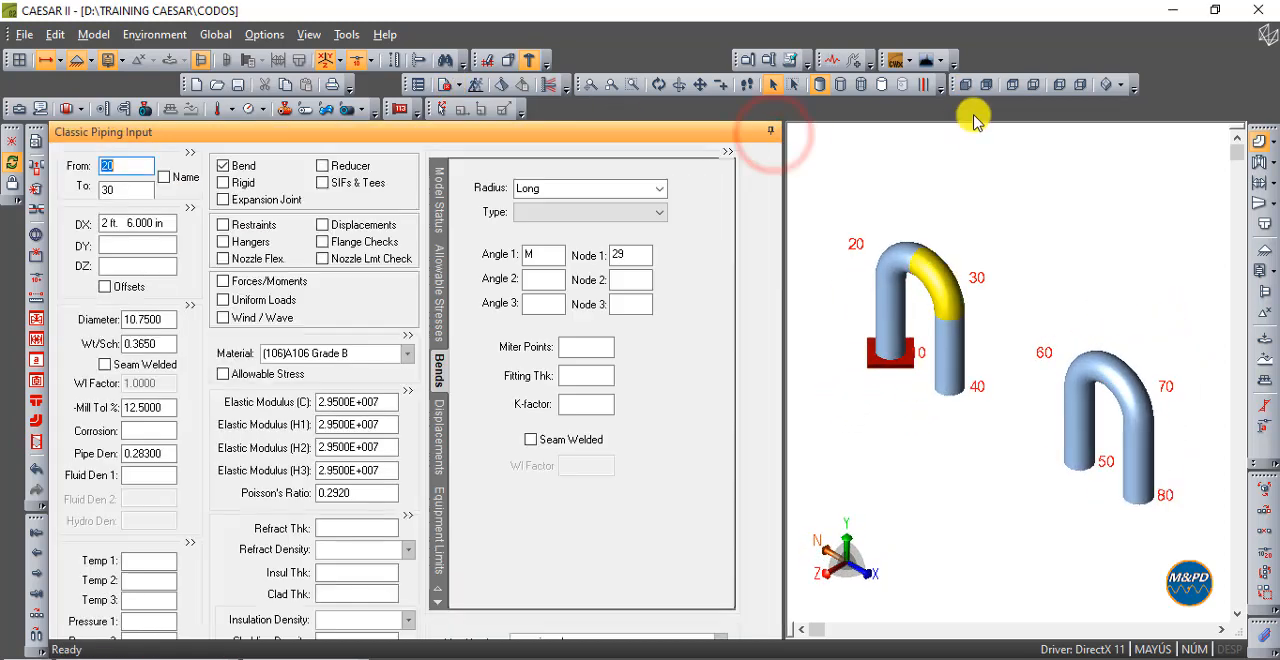
{"action": "left_click", "coordinate": [965, 84]}
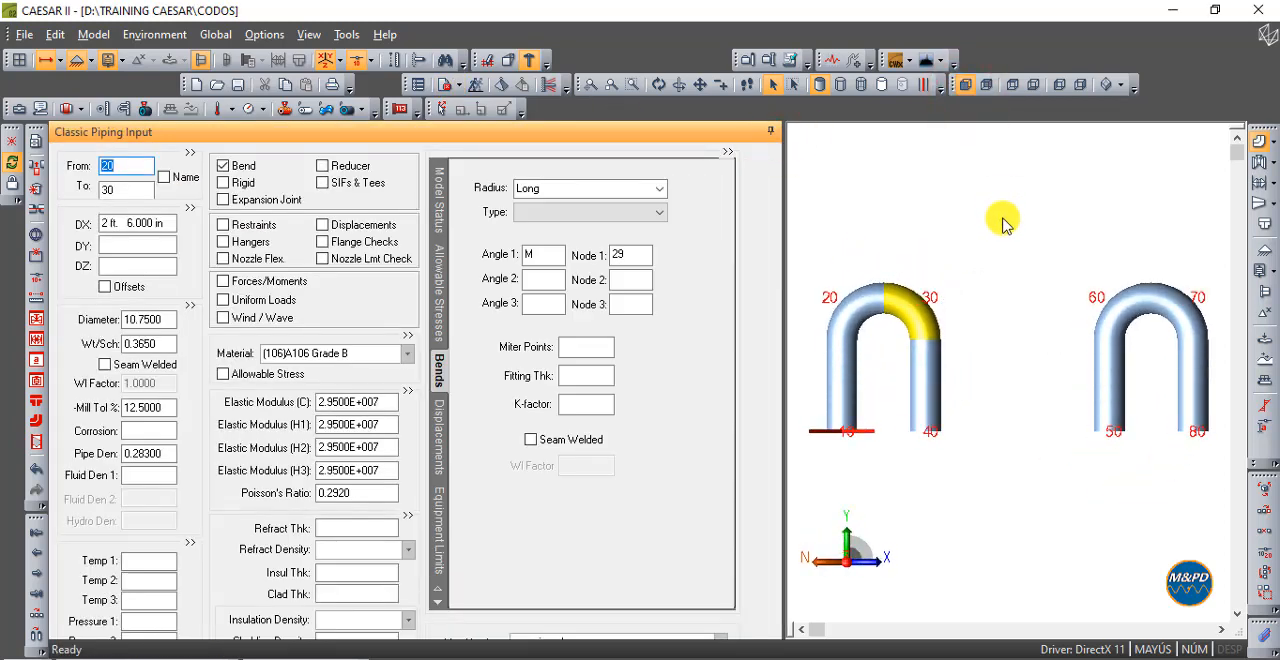